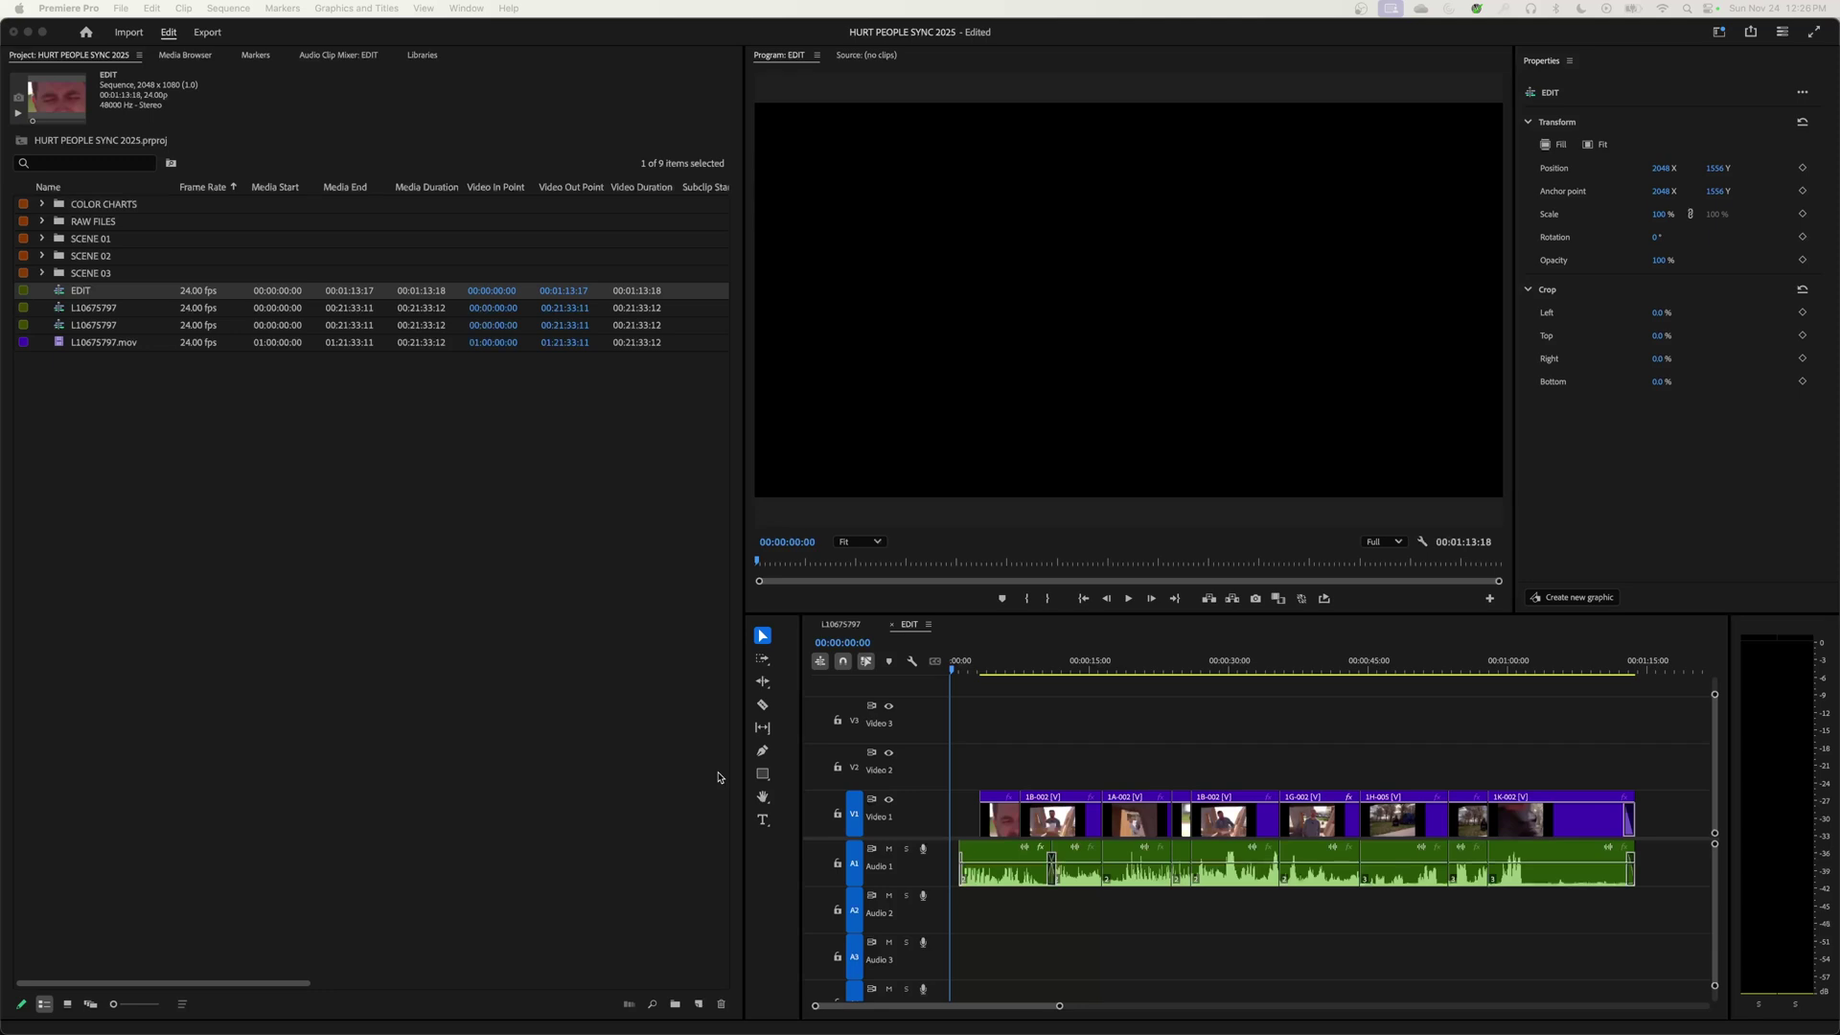
# Switch the layout to the Captions and Graphics workspace
pyautogui.click(525, 59)
pyautogui.click(469, 7)
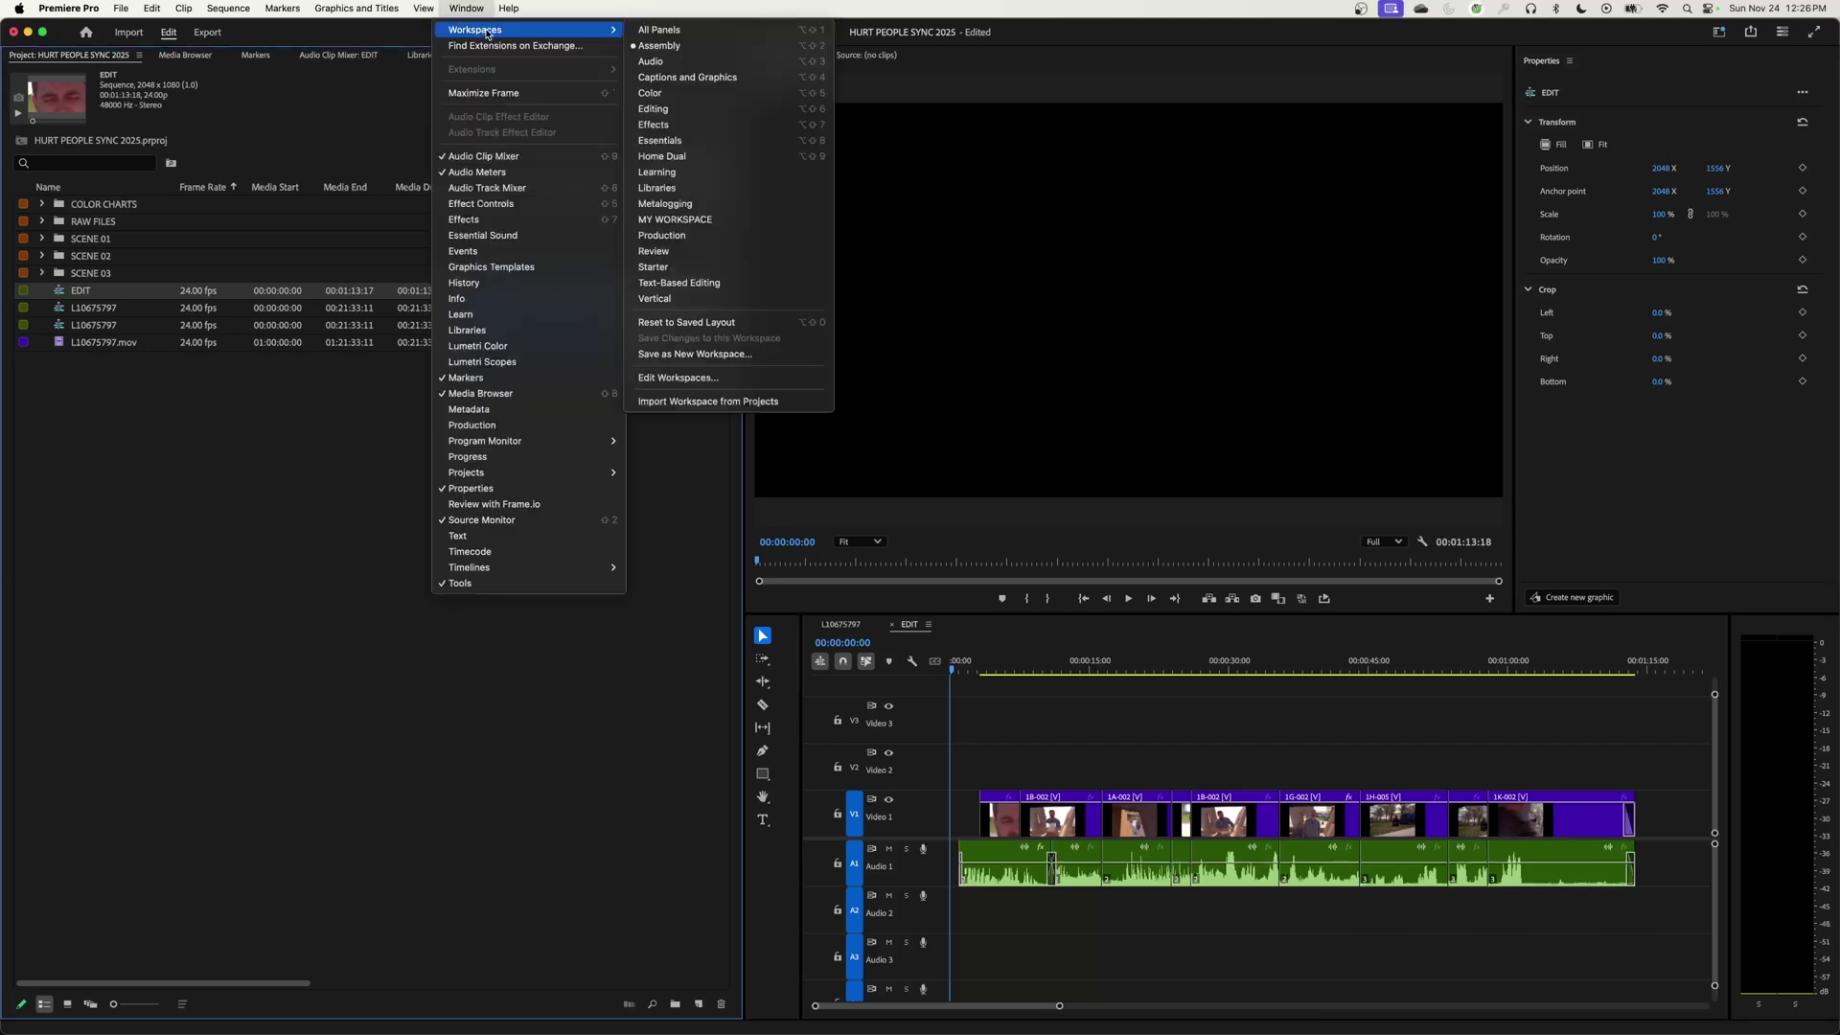
pyautogui.moveTo(603, 30)
pyautogui.click(690, 79)
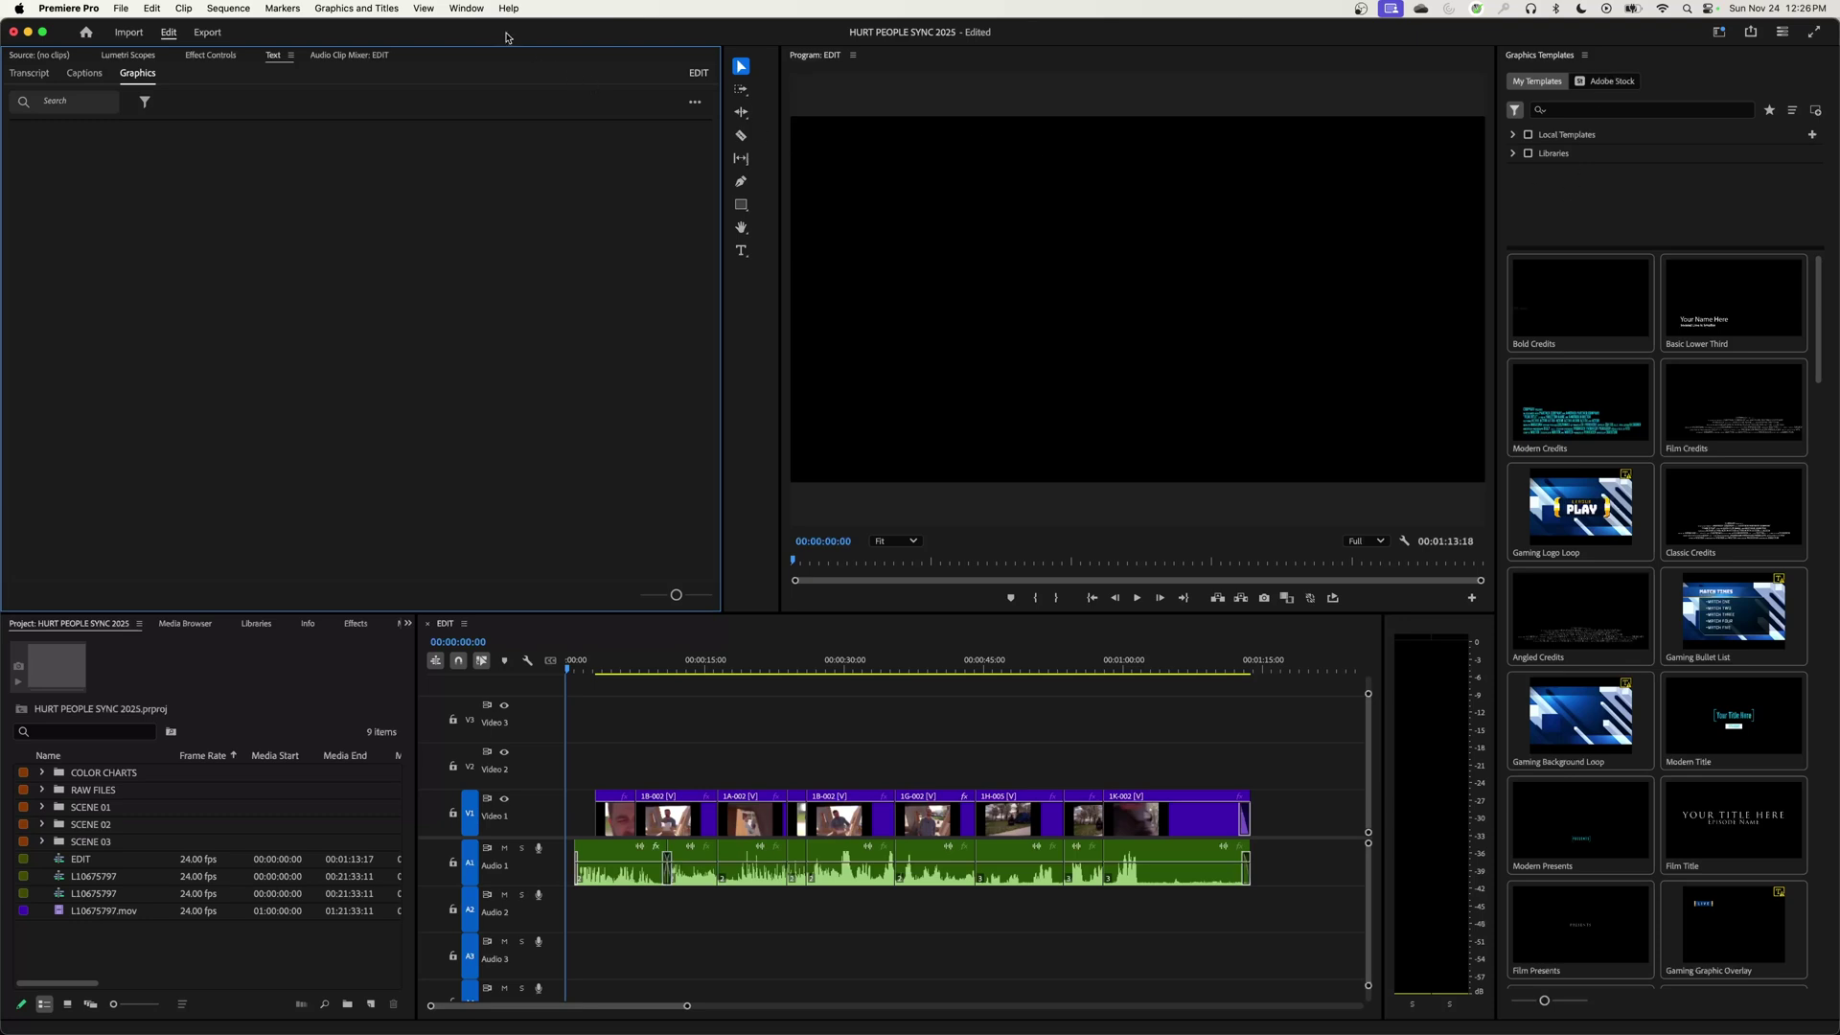
# Change the layout to the Editing workspace
pyautogui.click(461, 10)
pyautogui.moveTo(482, 31)
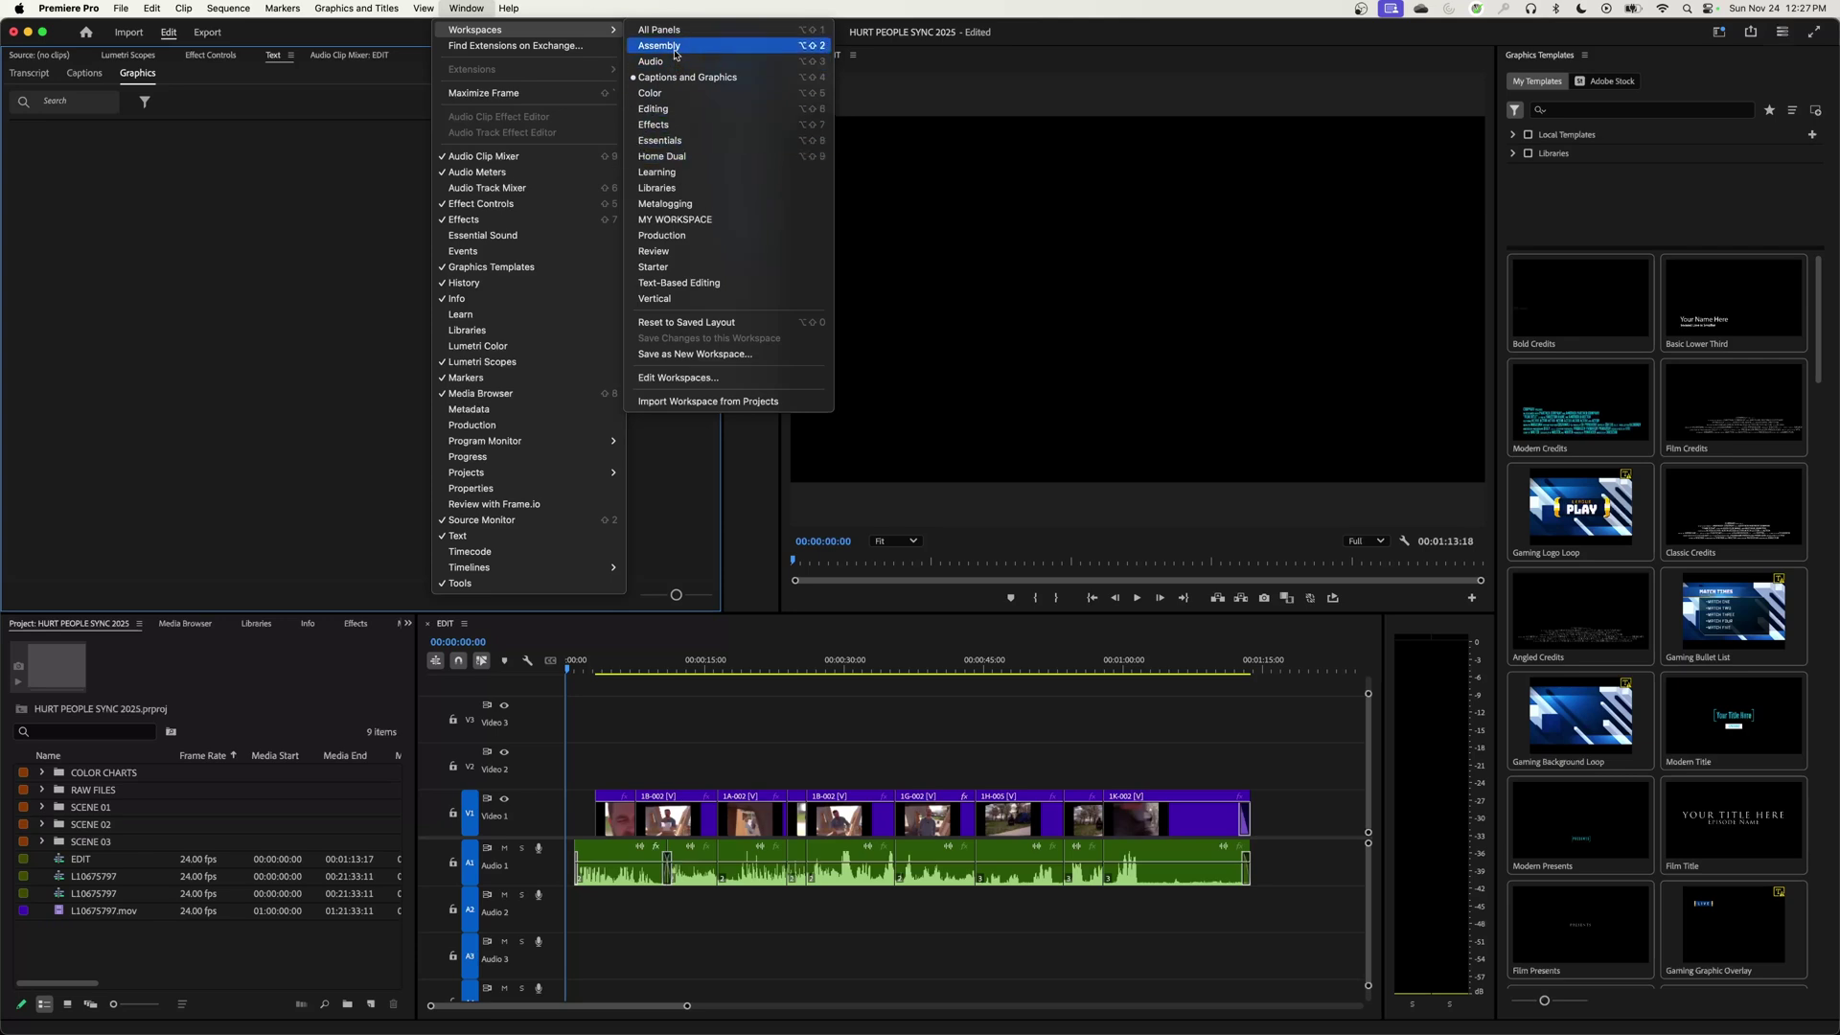
pyautogui.click(653, 108)
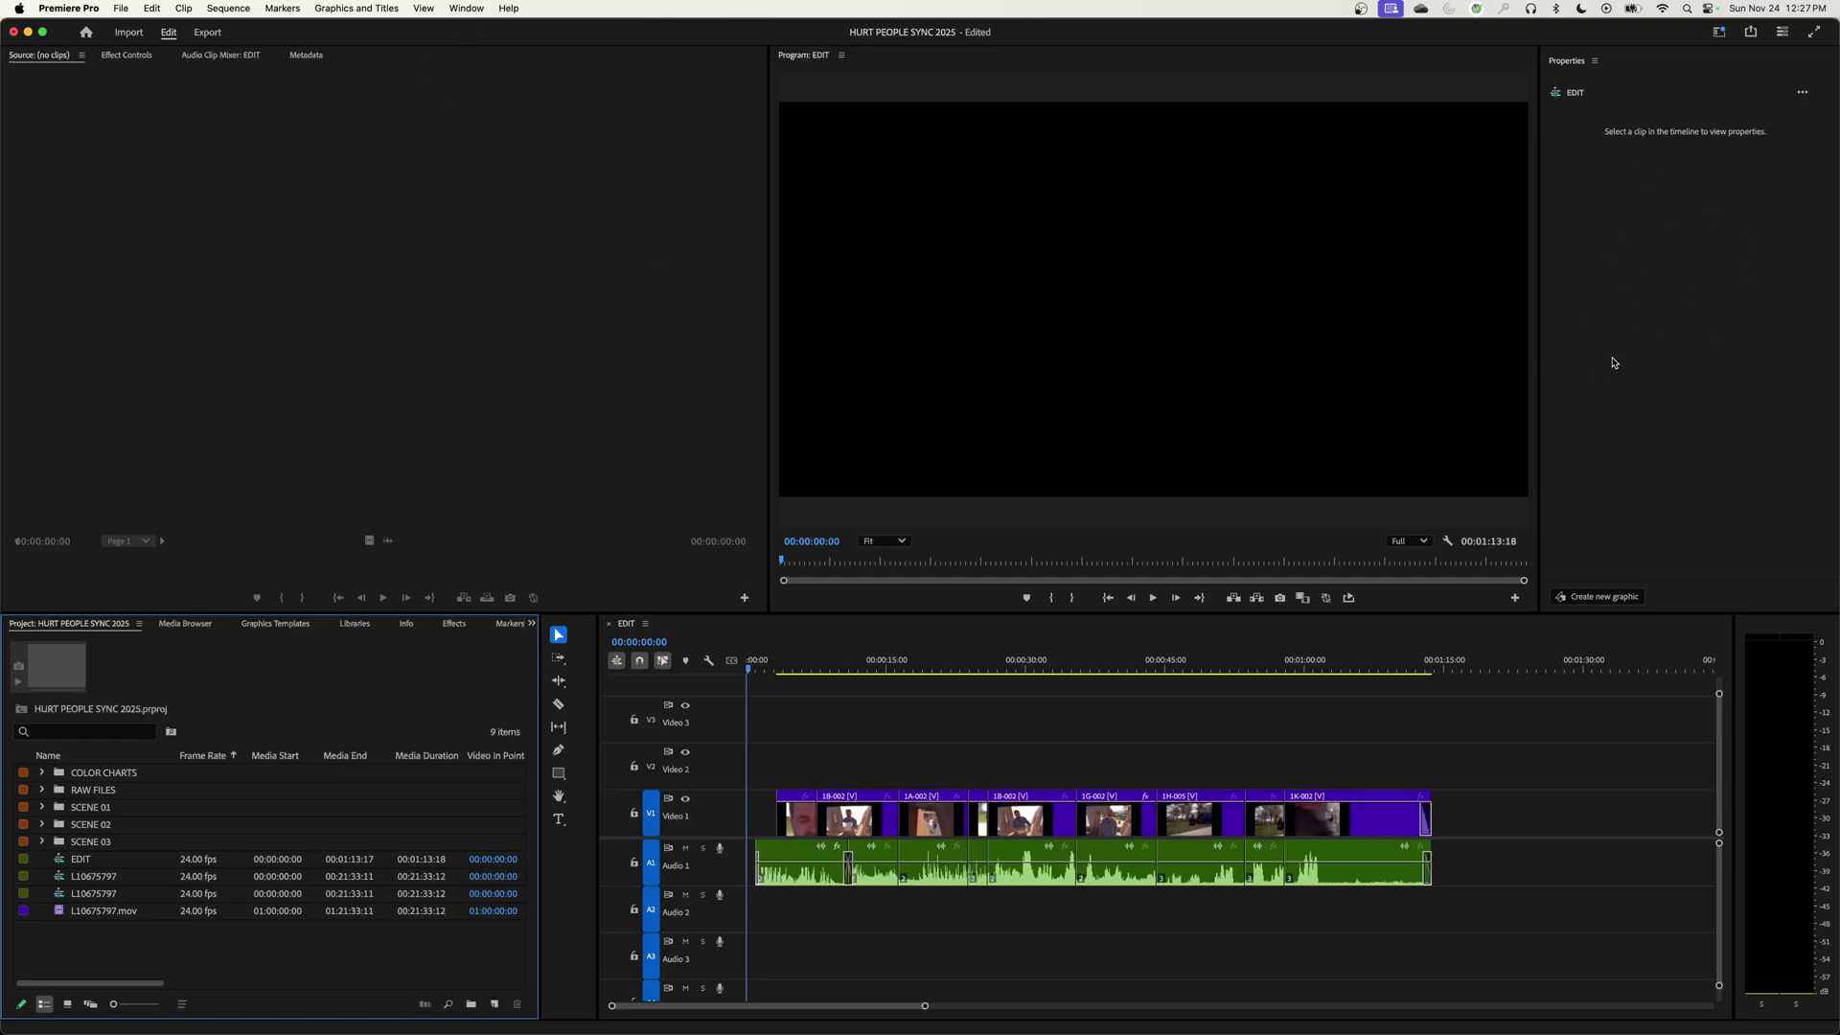
# Return the layout to the Assembly workspace
pyautogui.click(469, 9)
pyautogui.moveTo(575, 30)
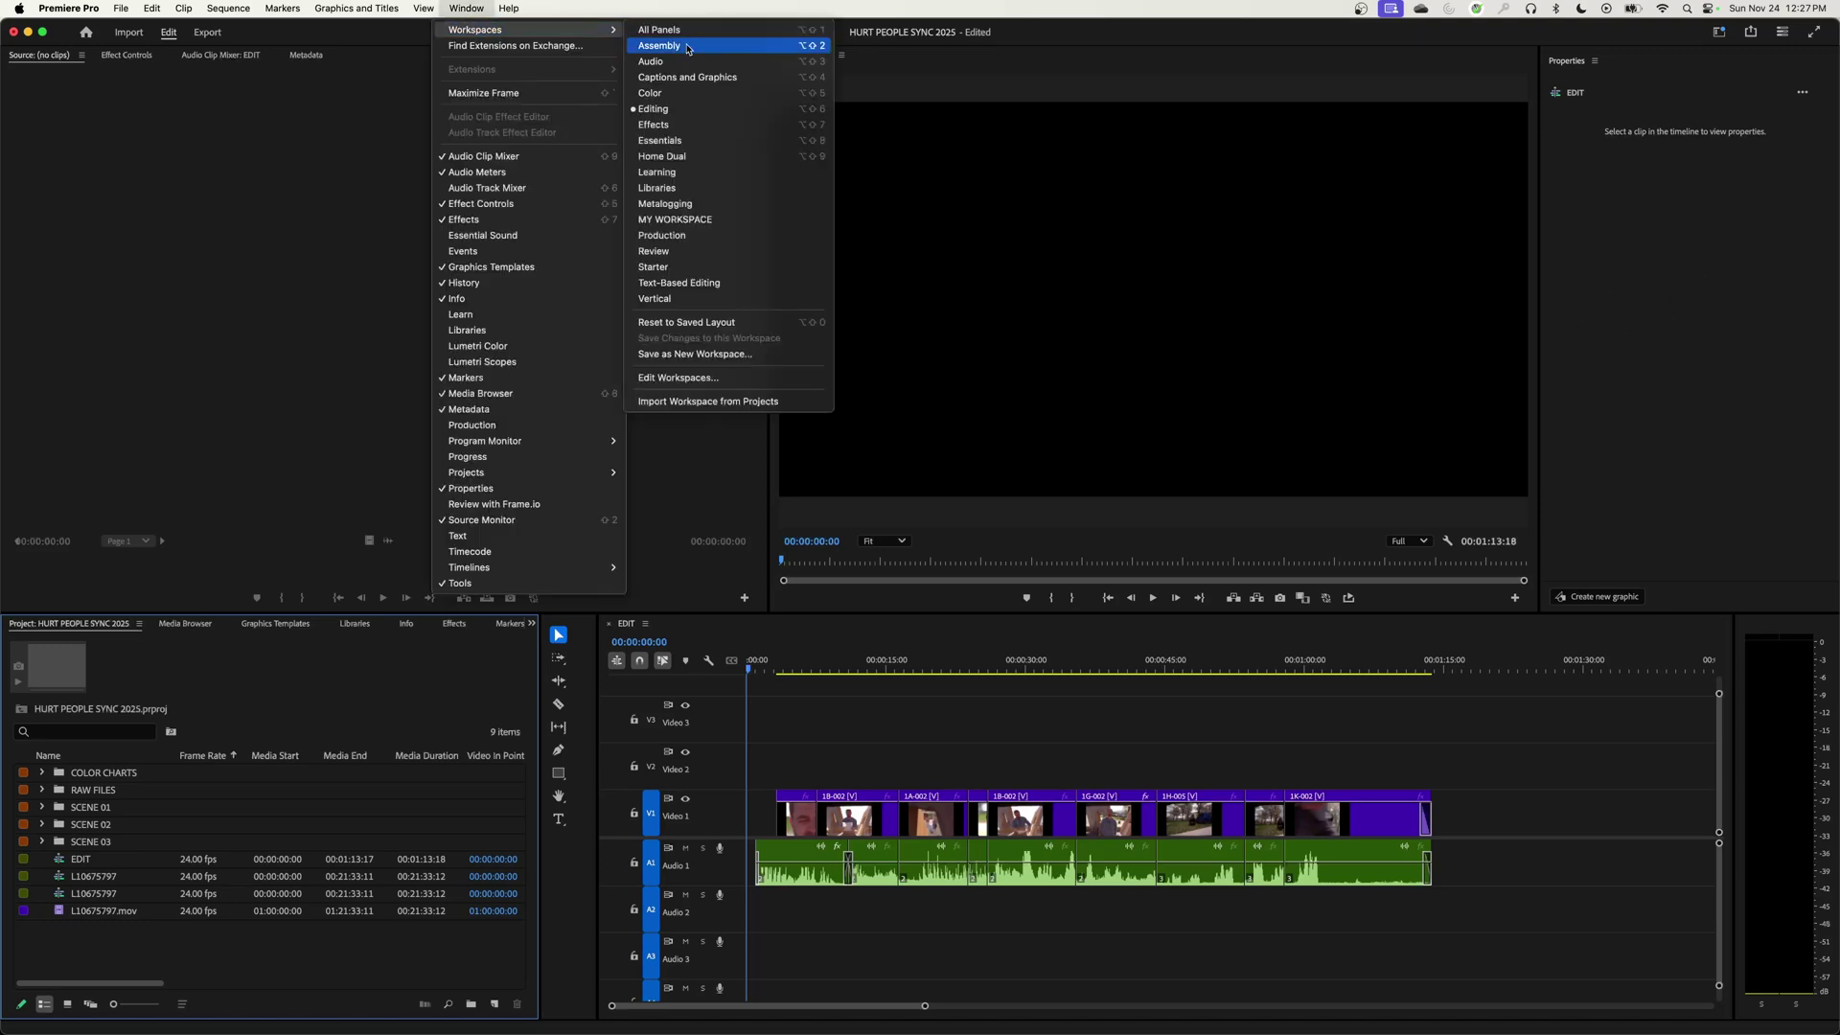
pyautogui.click(687, 46)
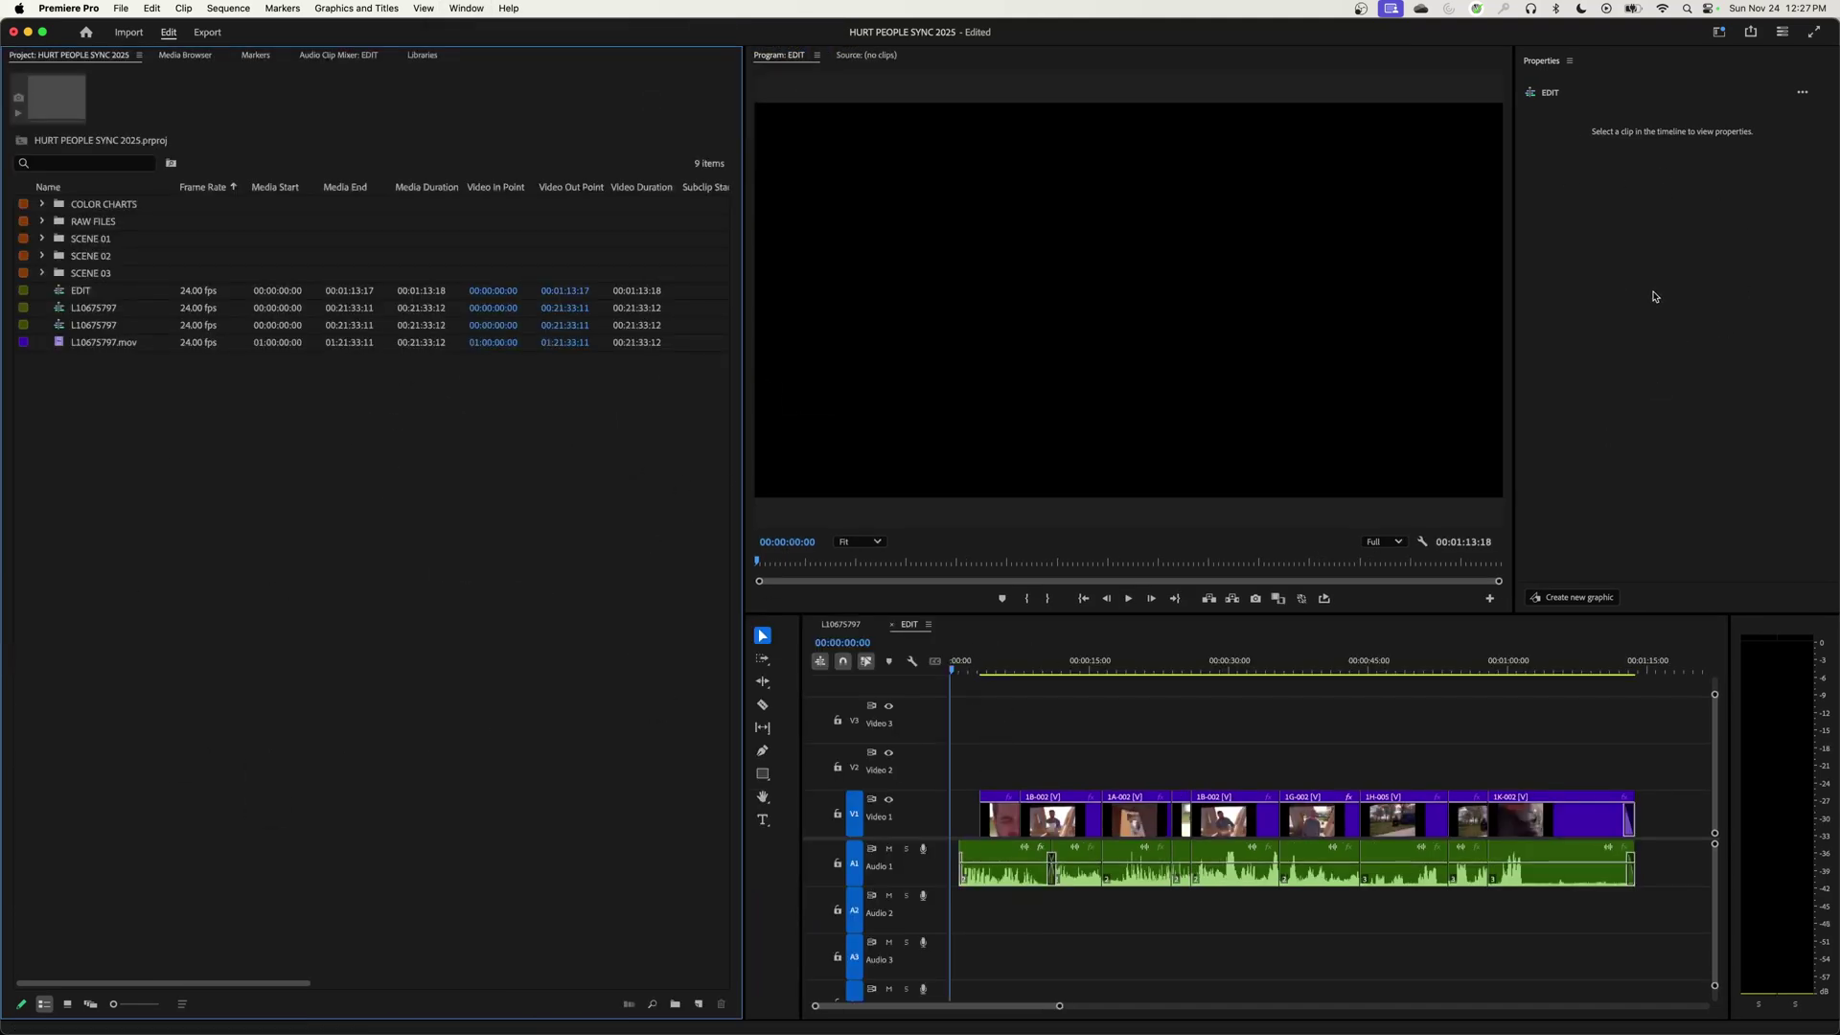
# Play the EDIT sequence to 00:00:09:23 and add a two-line text title reading "My Awesome Movie" over the footage
pyautogui.click(1003, 679)
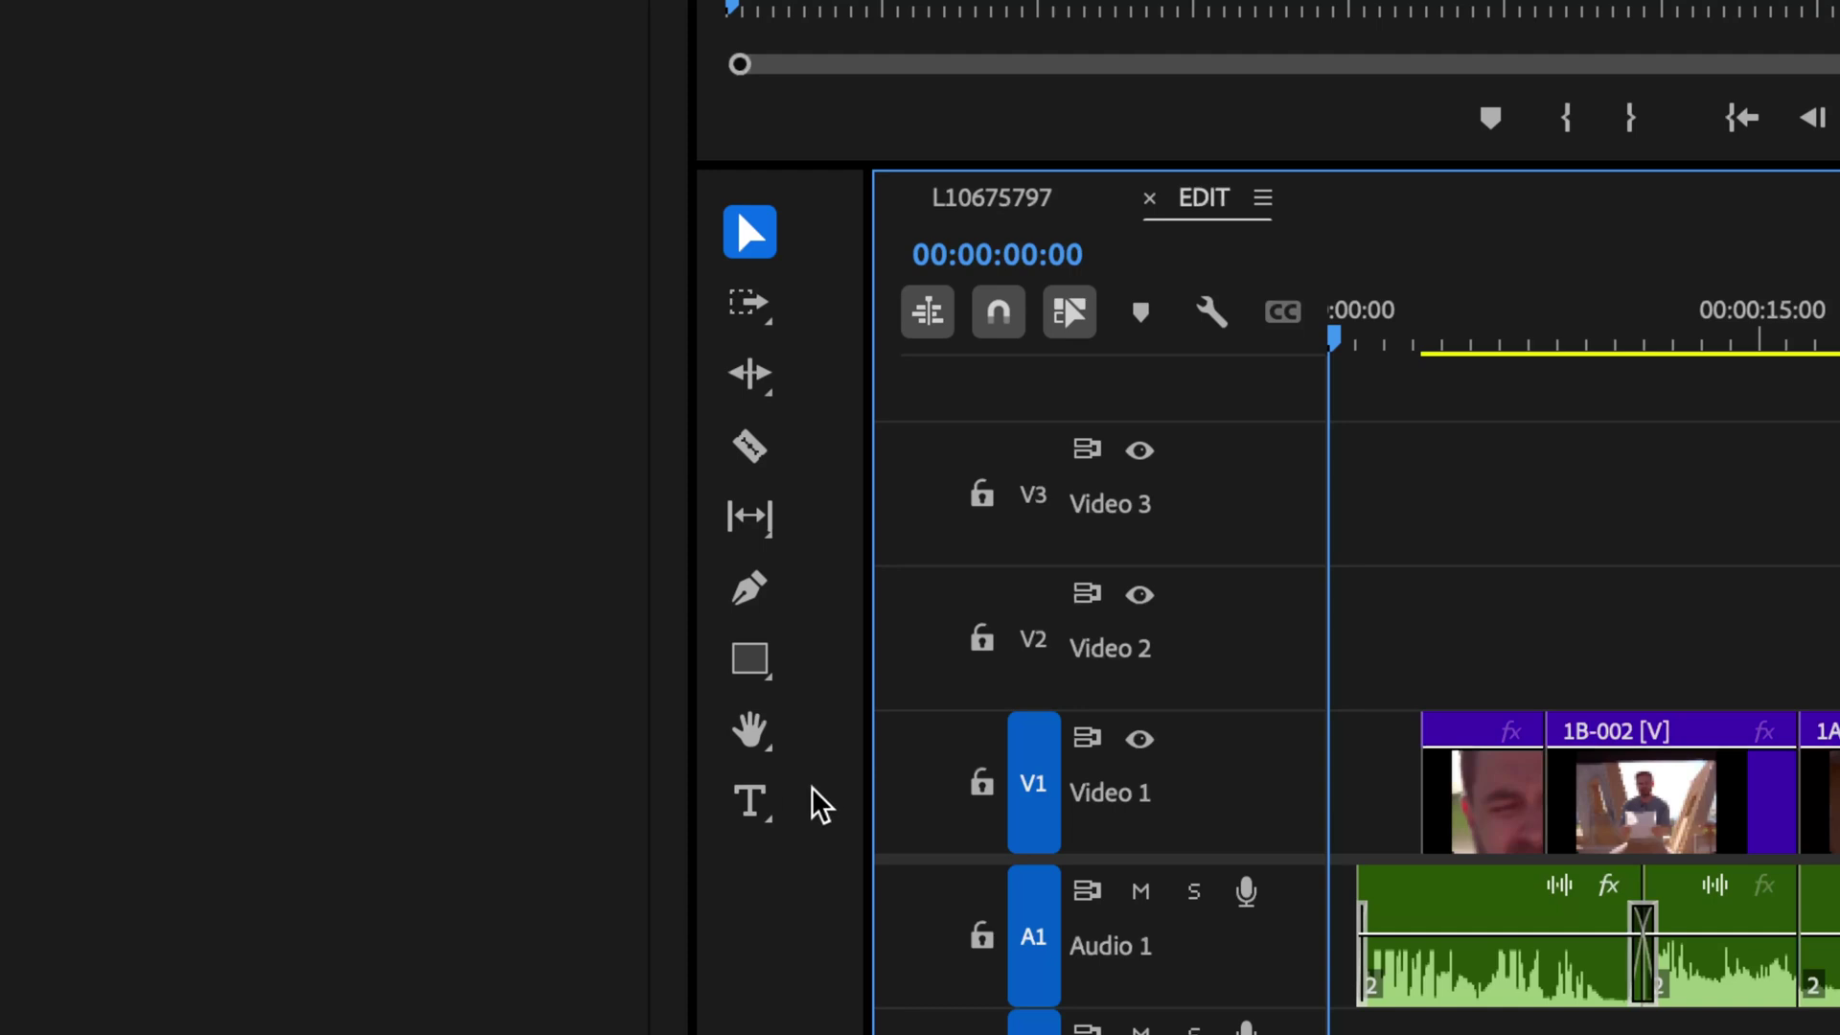
pyautogui.press('t')
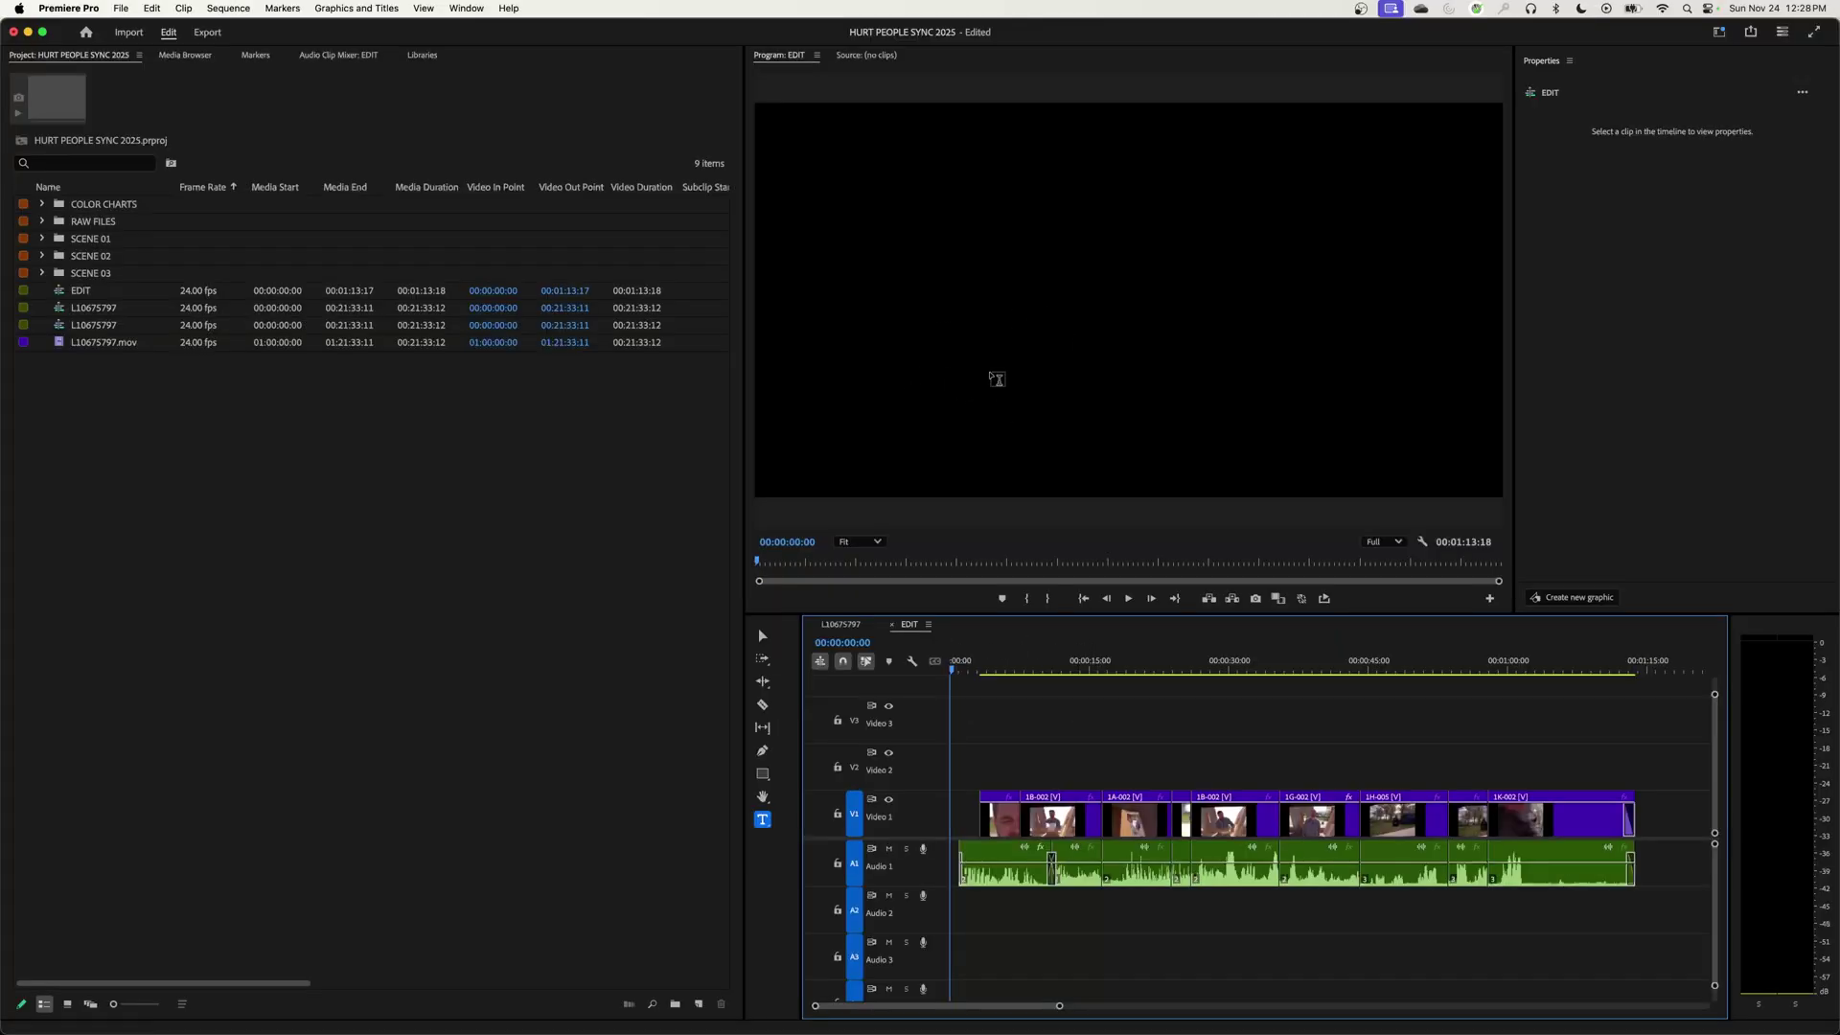
pyautogui.press('space')
pyautogui.press('space')
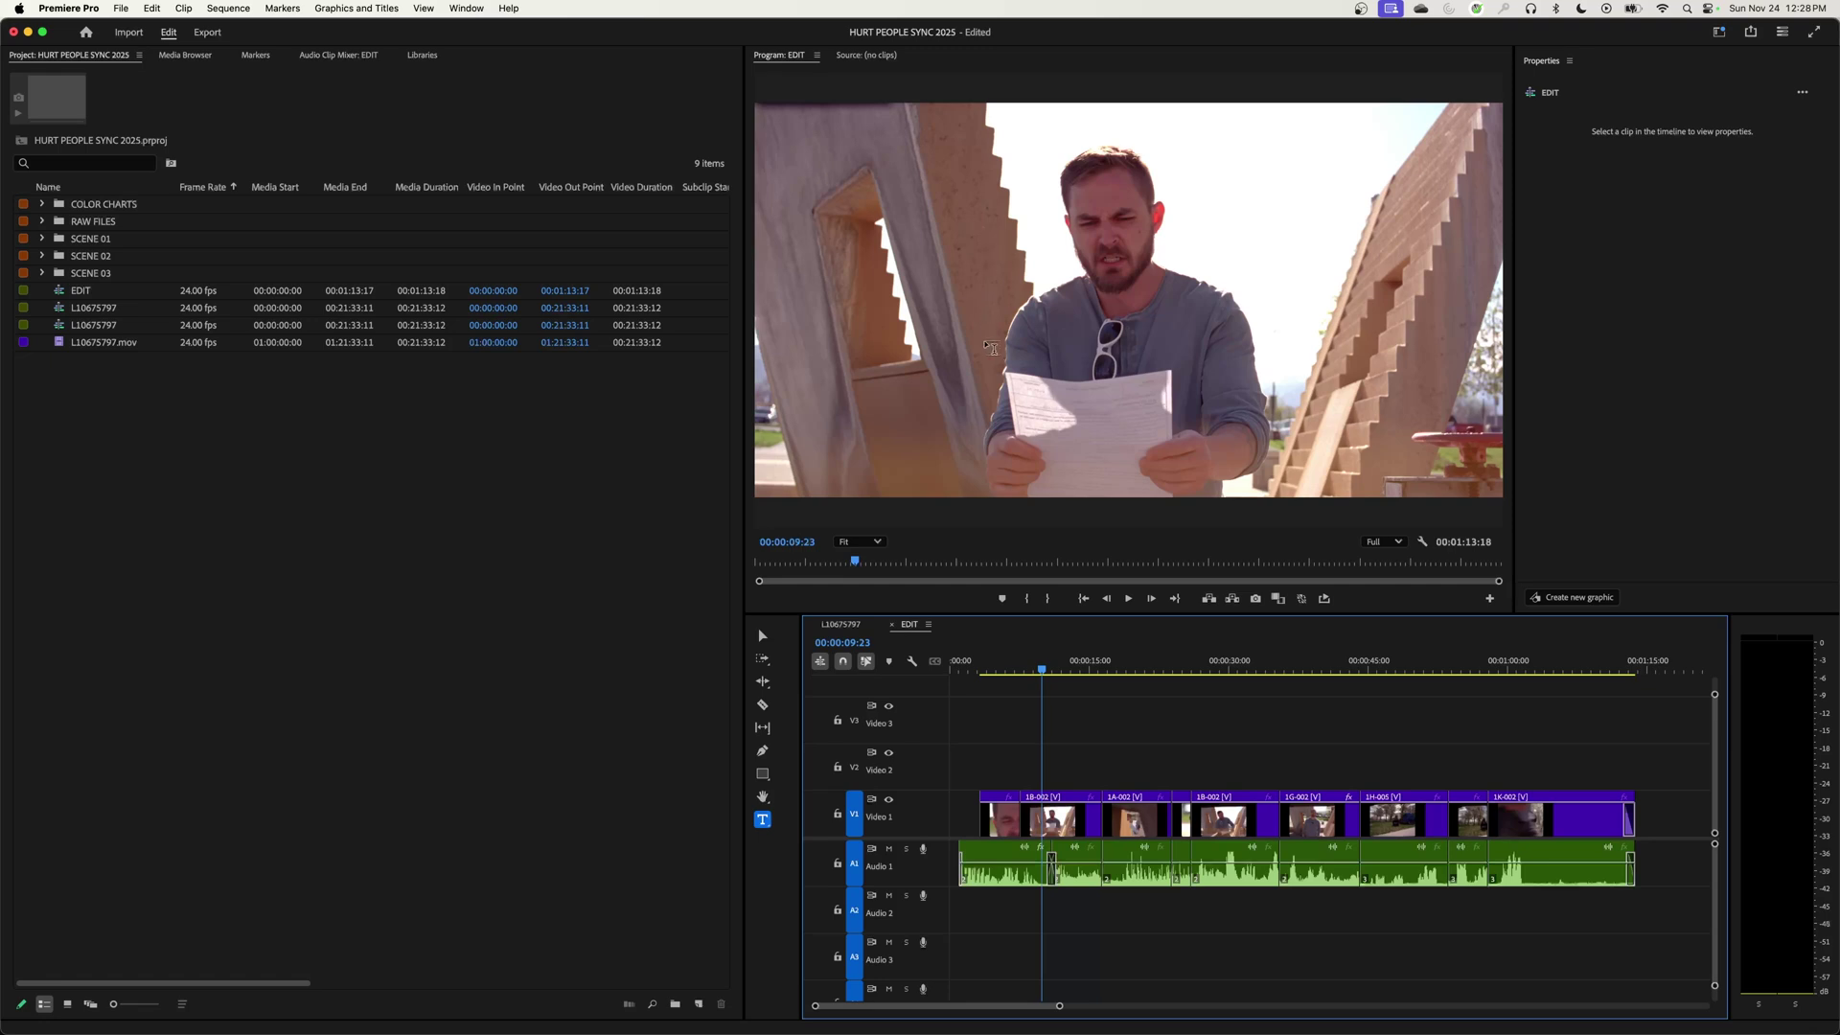
pyautogui.click(984, 327)
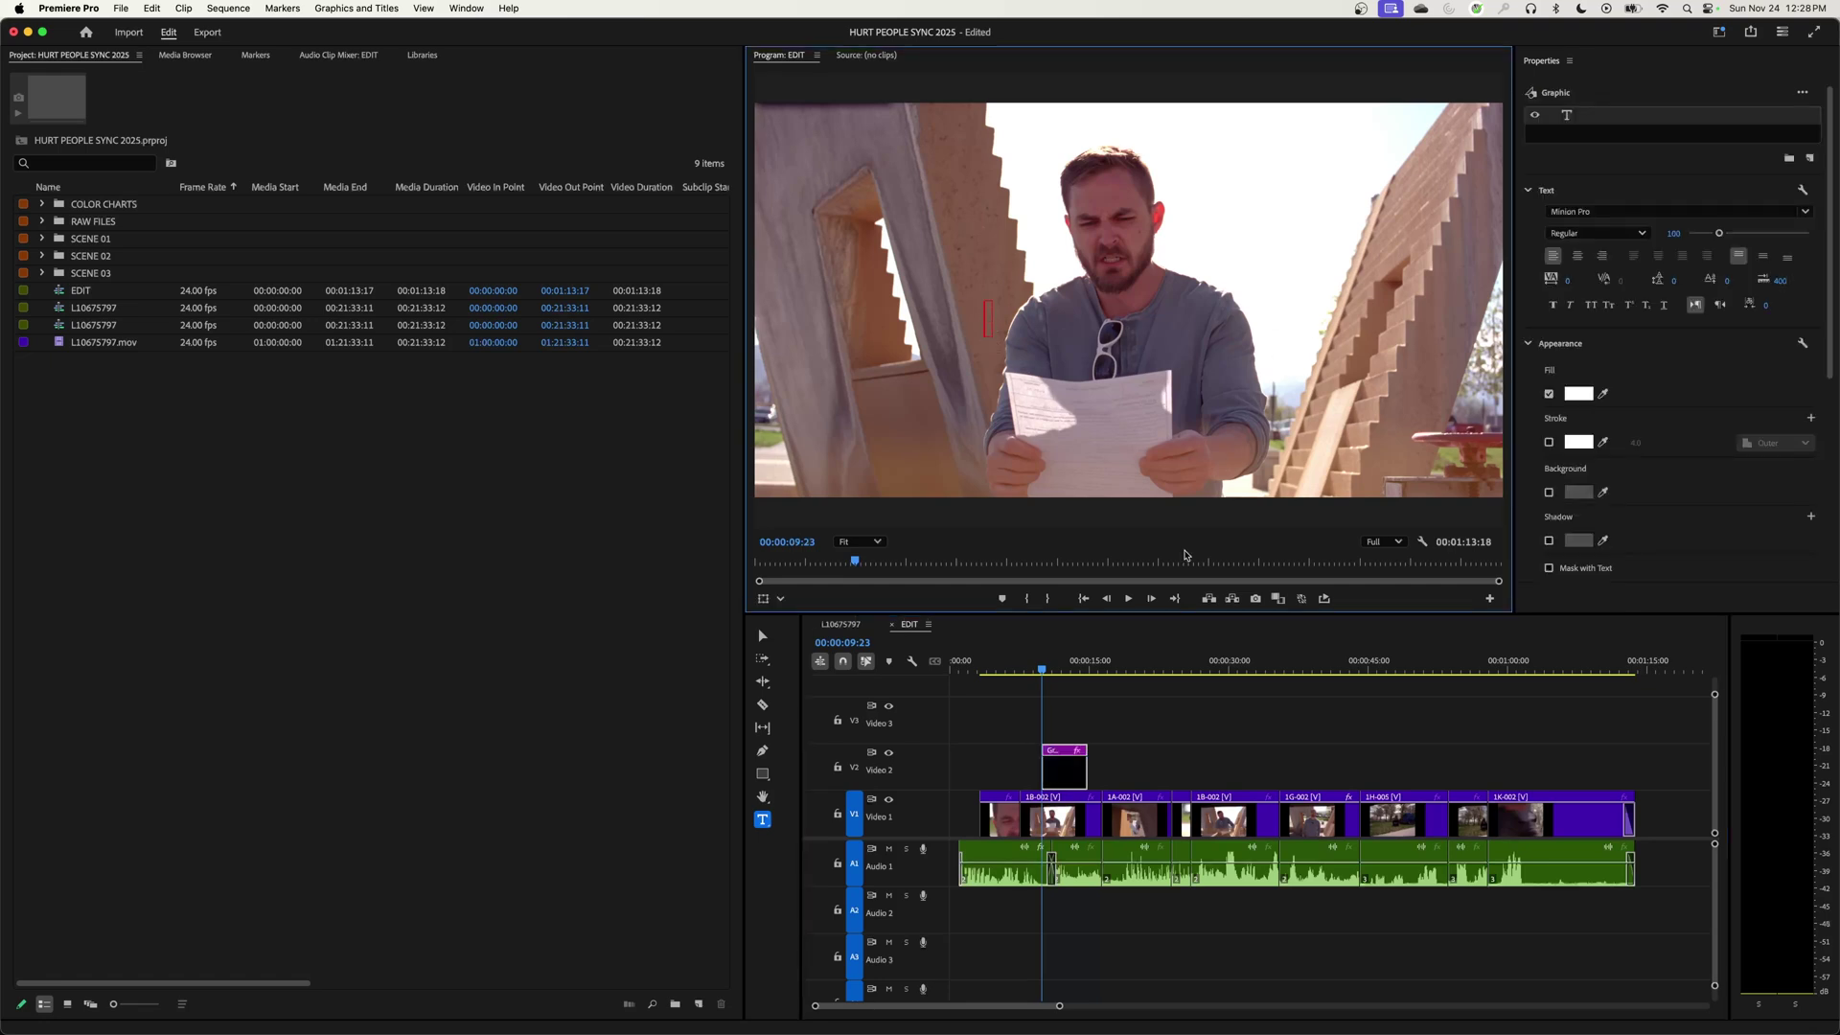
pyautogui.press('=')
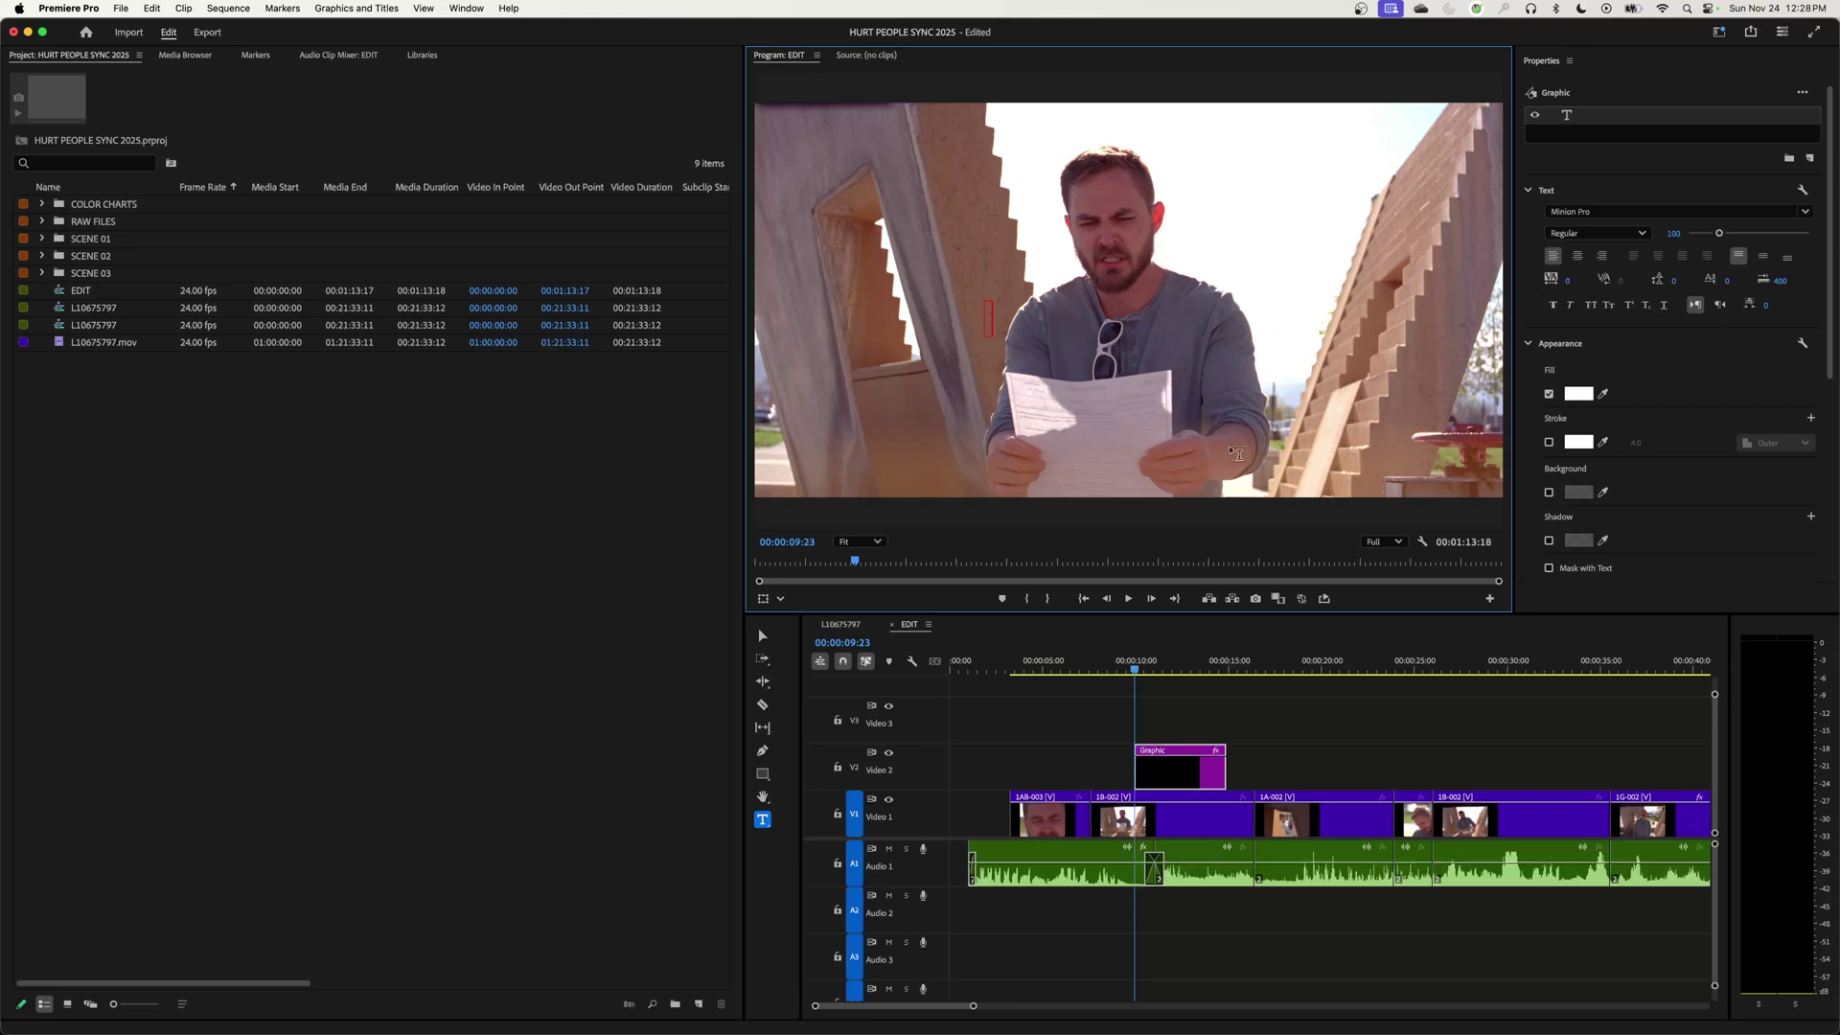
pyautogui.write('My Awesome')
pyautogui.press('Return')
pyautogui.write('Movie')
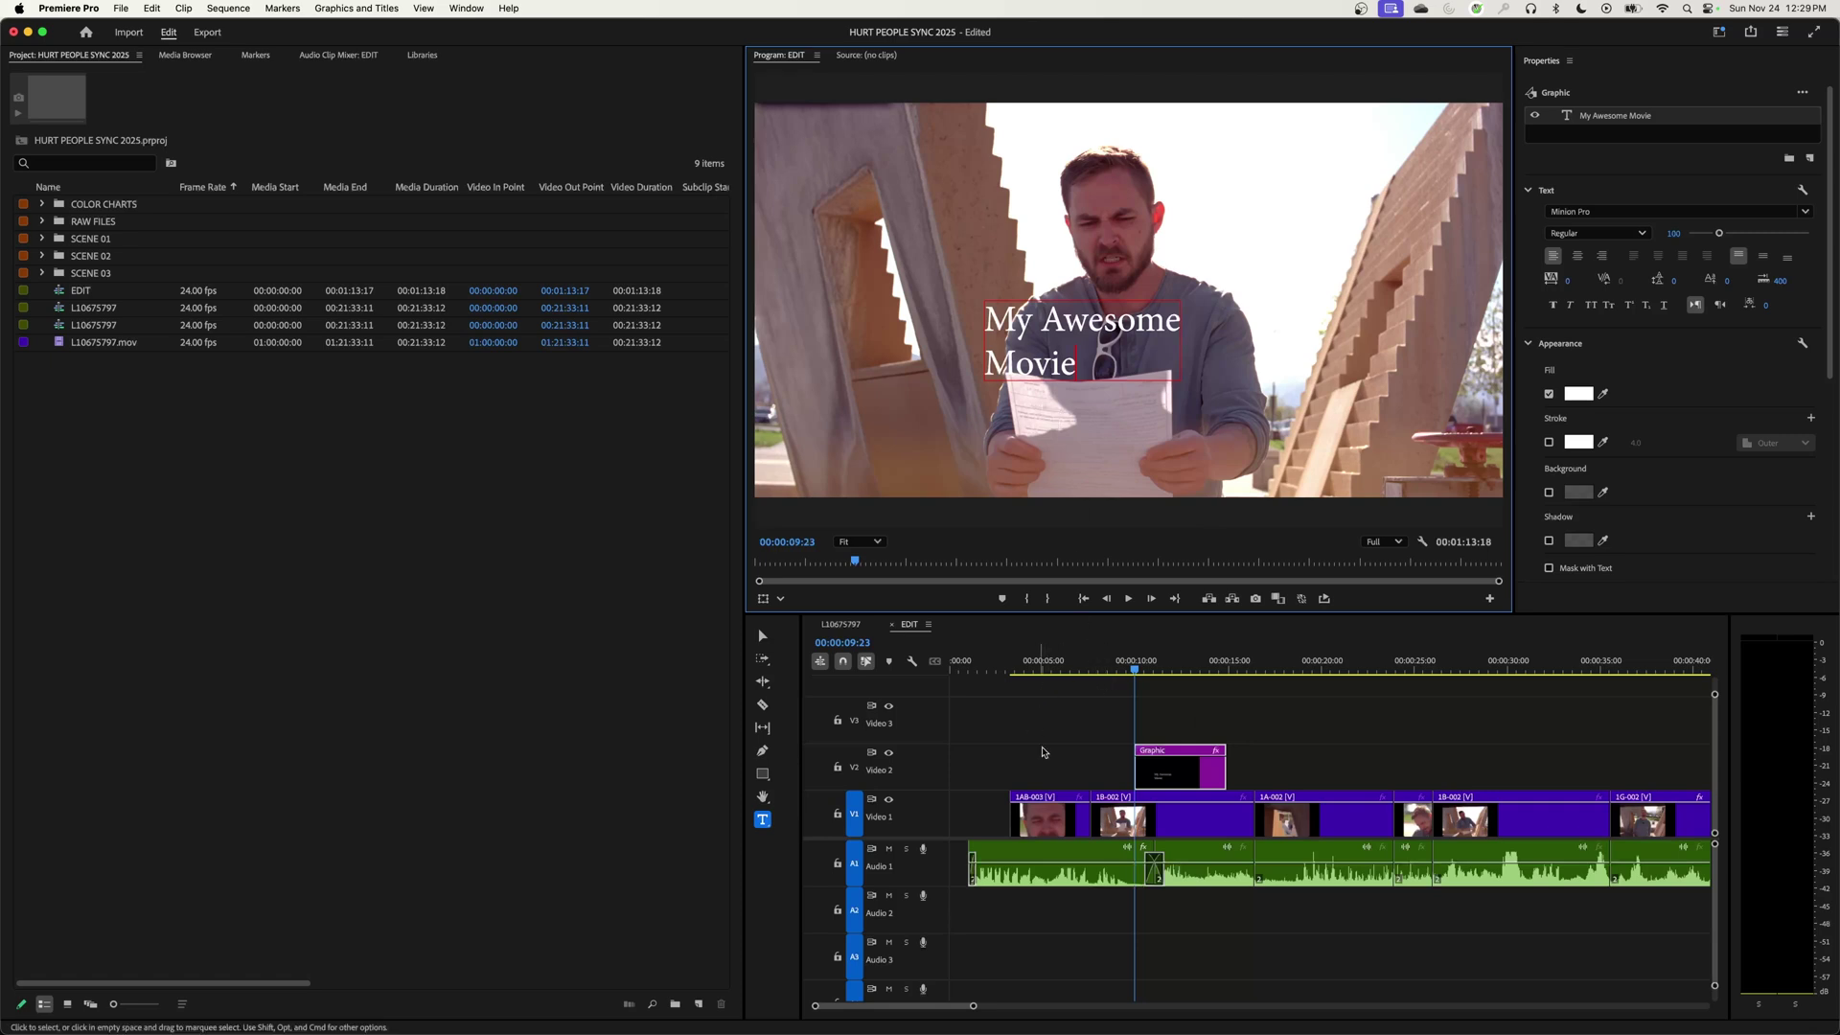
# Add a two-line "My Awesome Movie" text title over black at the start of the sequence, and switch back to the Selection tool
pyautogui.moveTo(1043, 661); pyautogui.dragTo(951, 663)
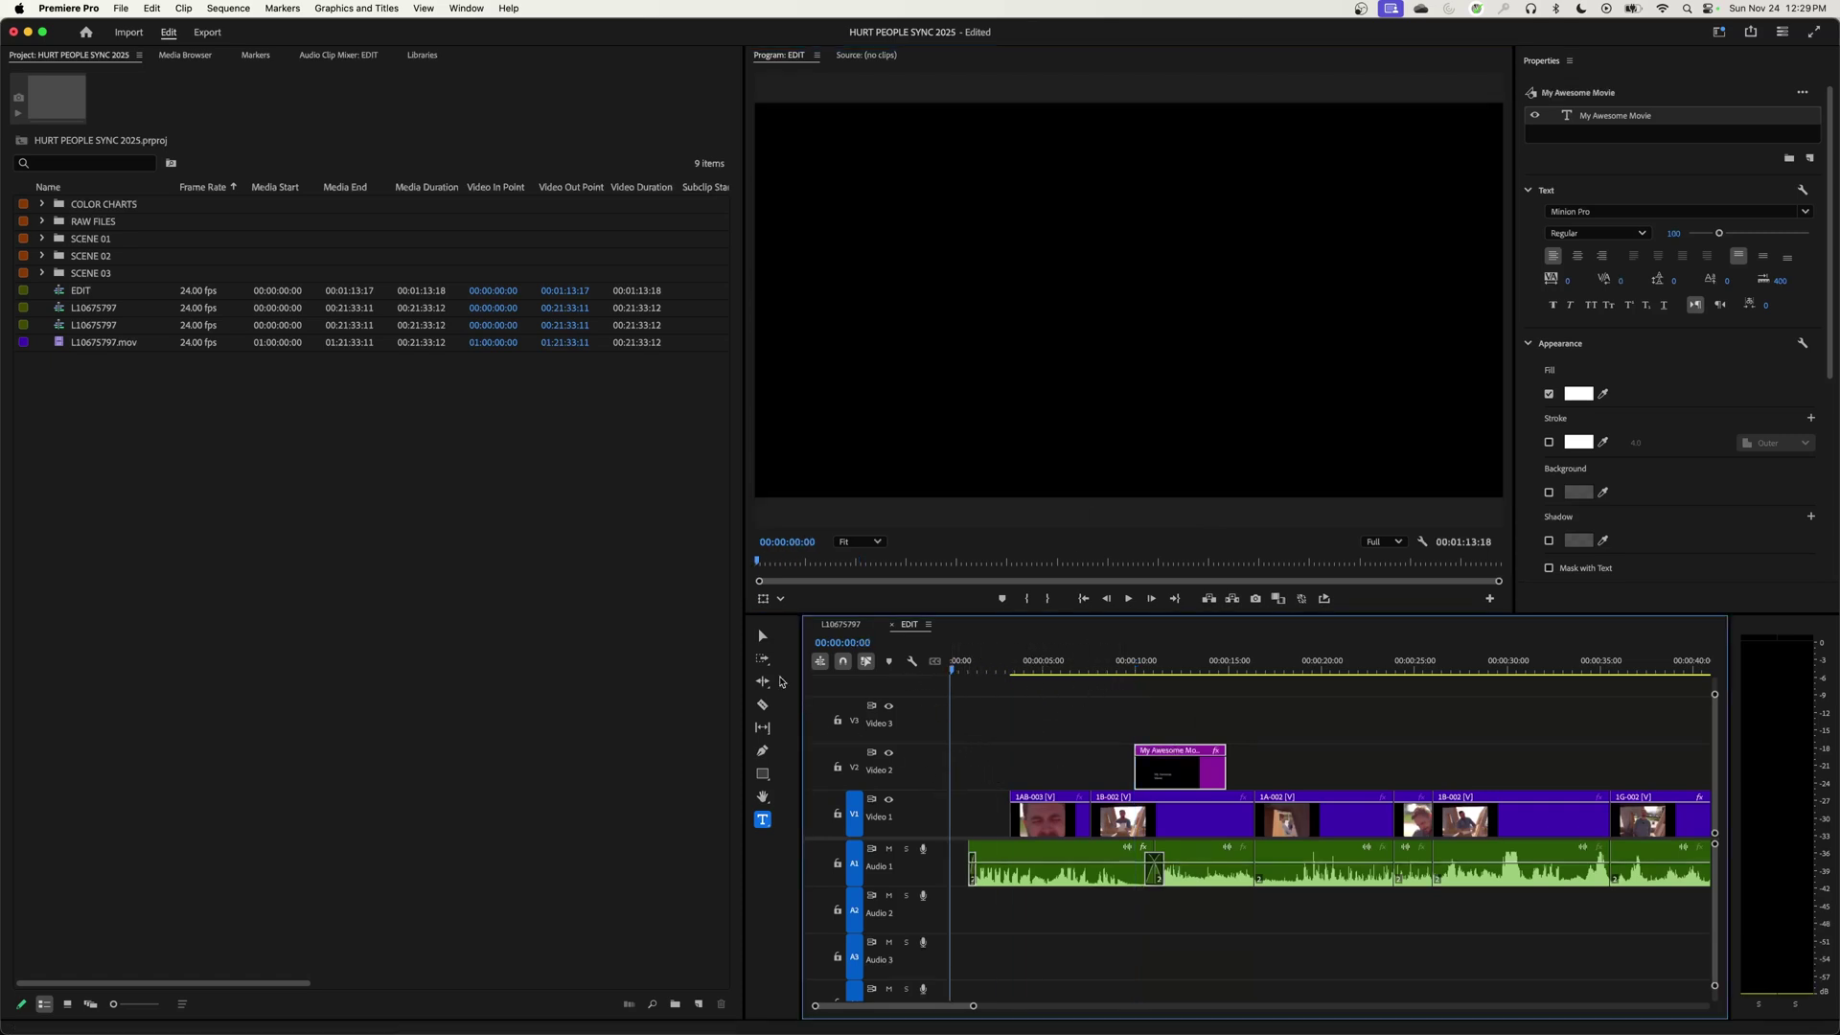
pyautogui.click(960, 291)
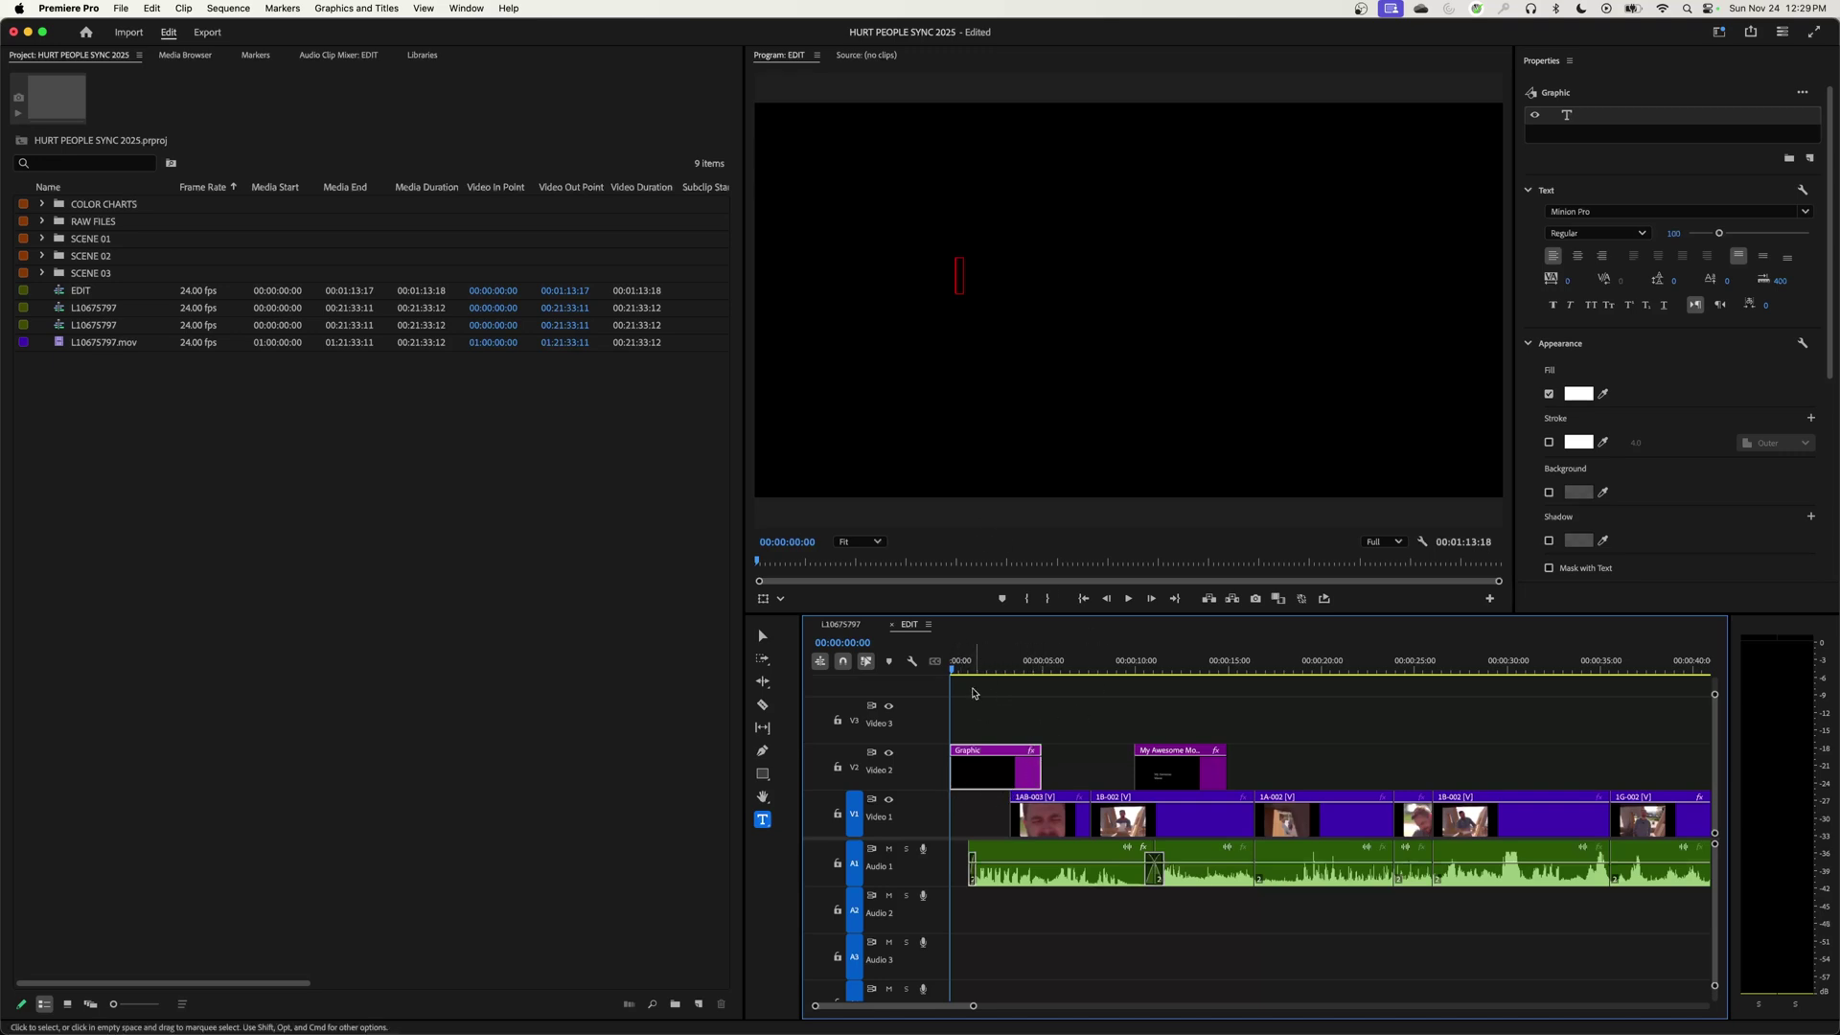
pyautogui.click(999, 313)
pyautogui.write('My Awesome Movie')
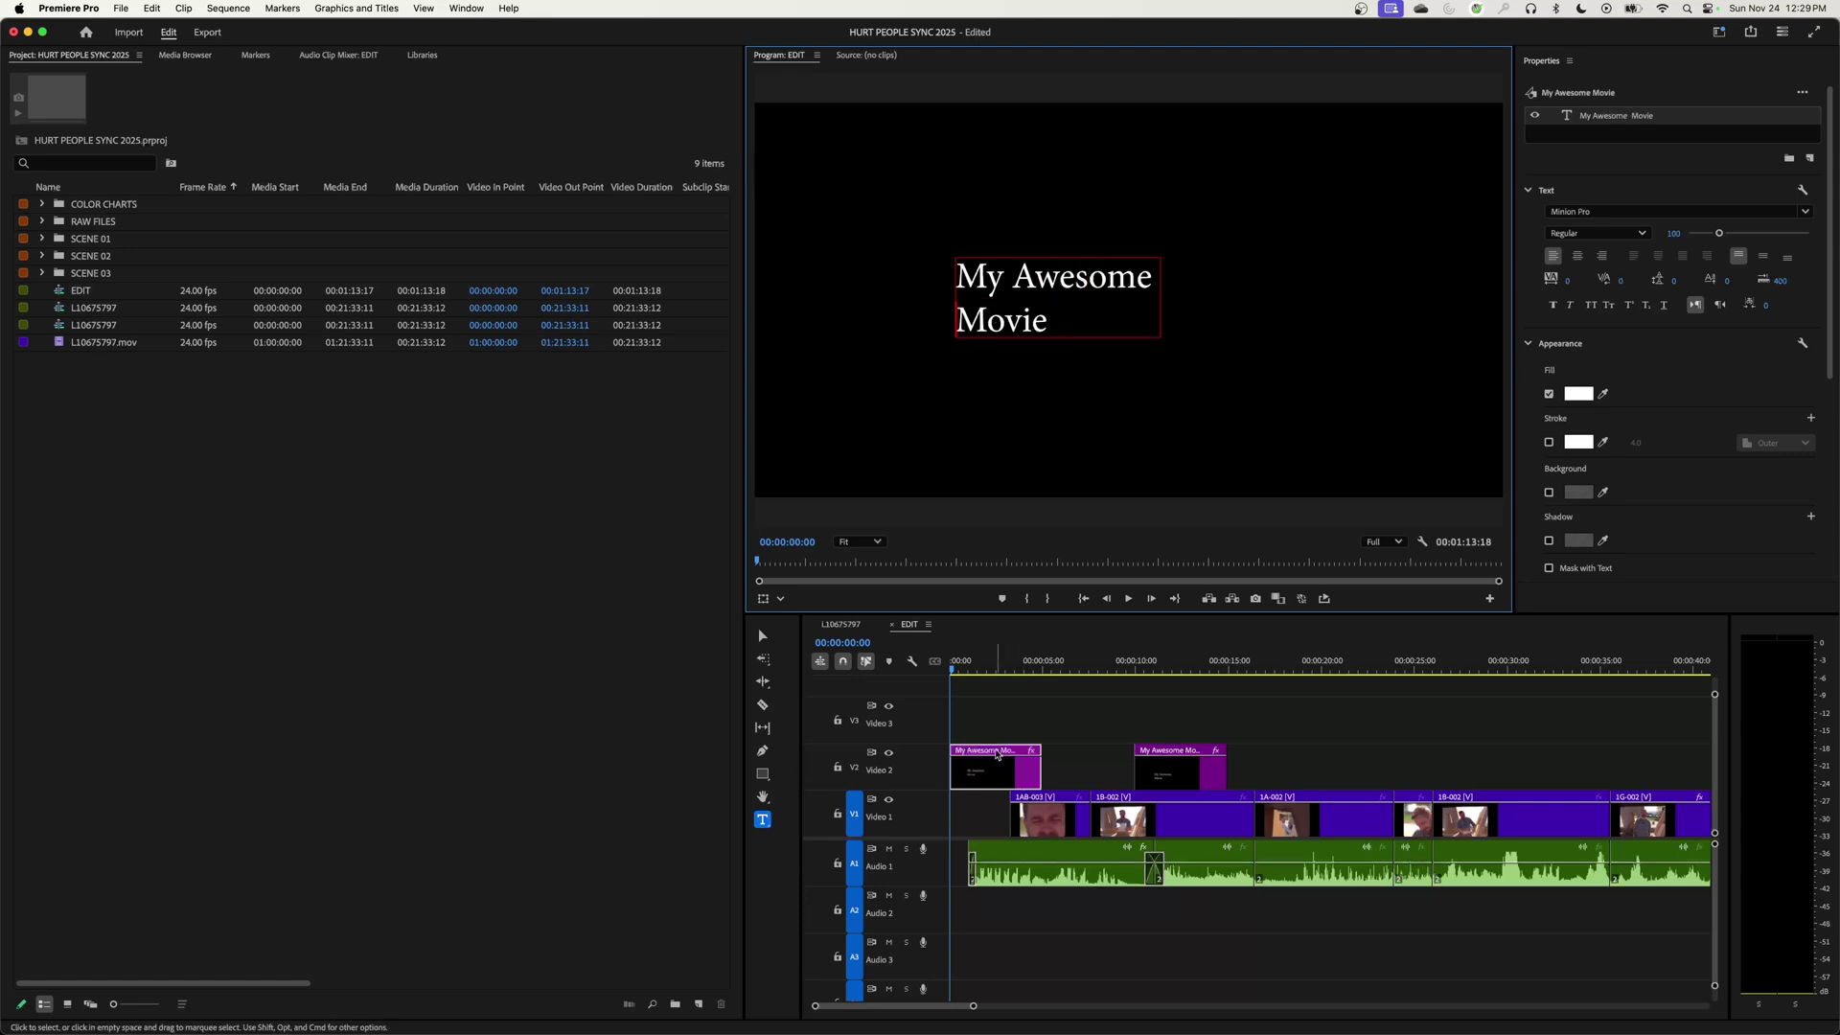
pyautogui.write('a')
pyautogui.press('BackSpace')
pyautogui.click(762, 635)
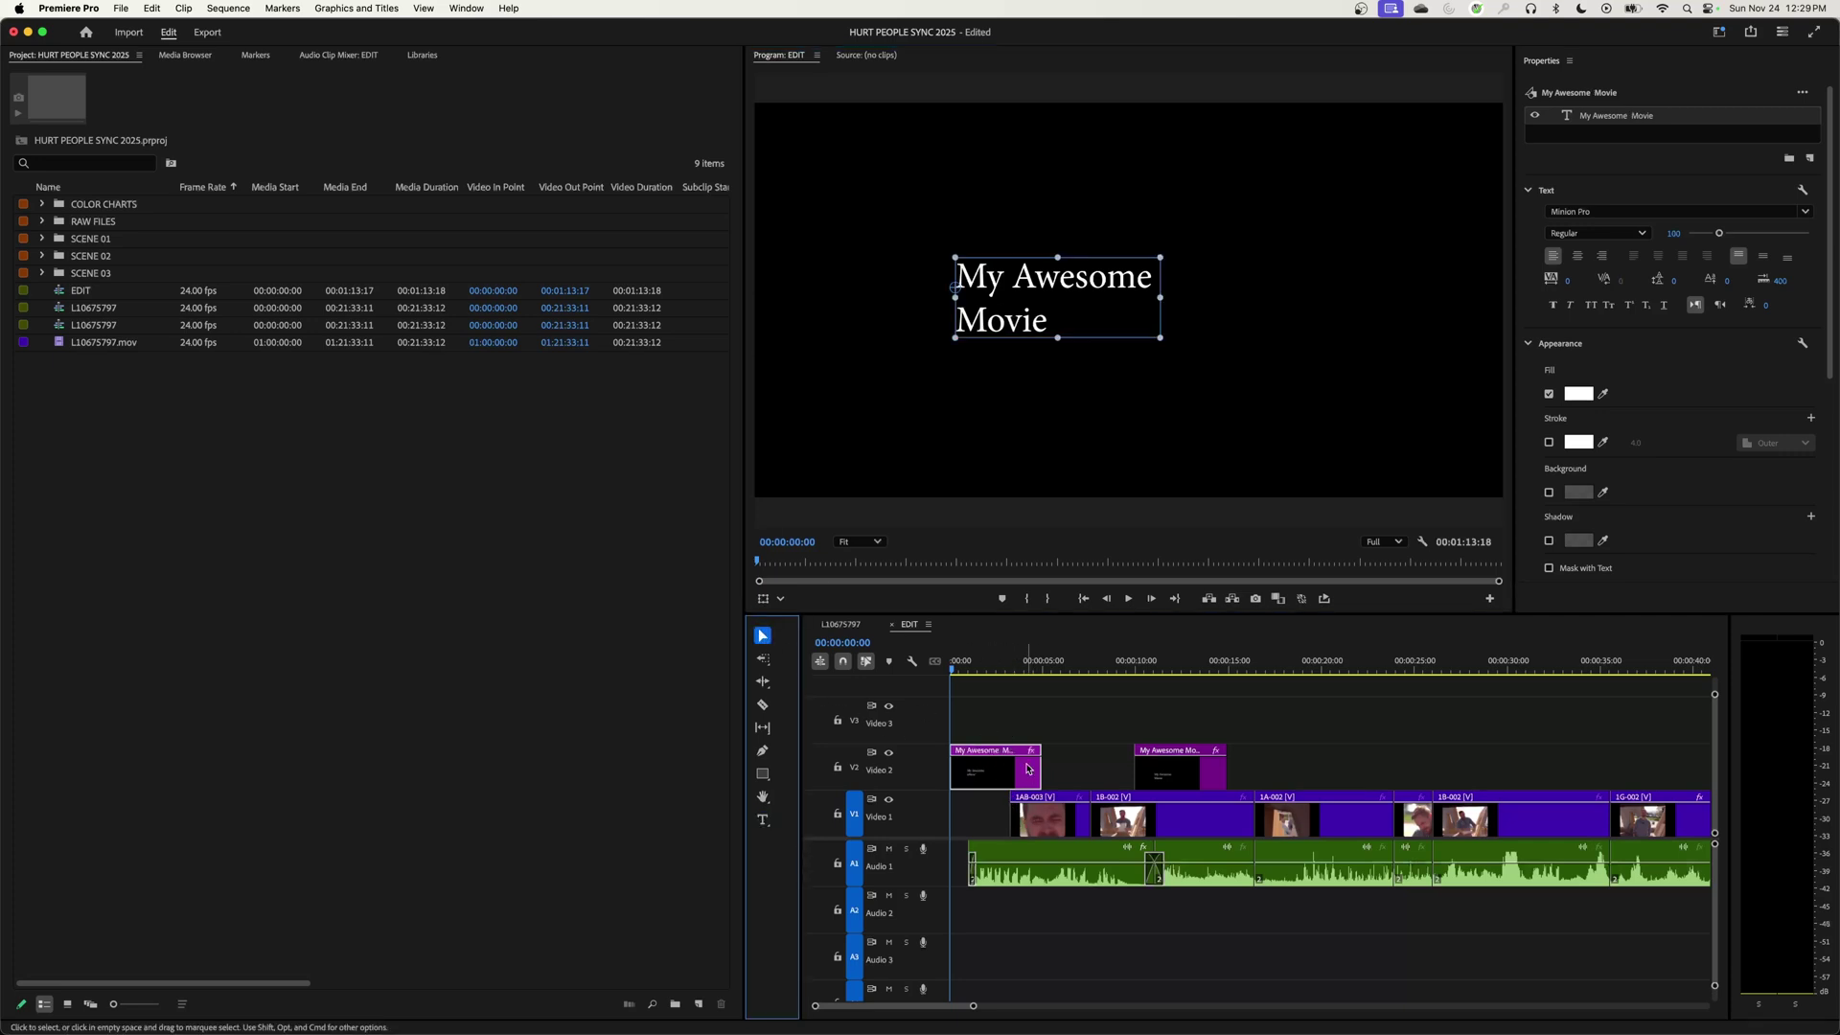
# Shift all clips about 8 seconds later with Track Select Forward and place an empty text graphic at the sequence start
pyautogui.press('a')
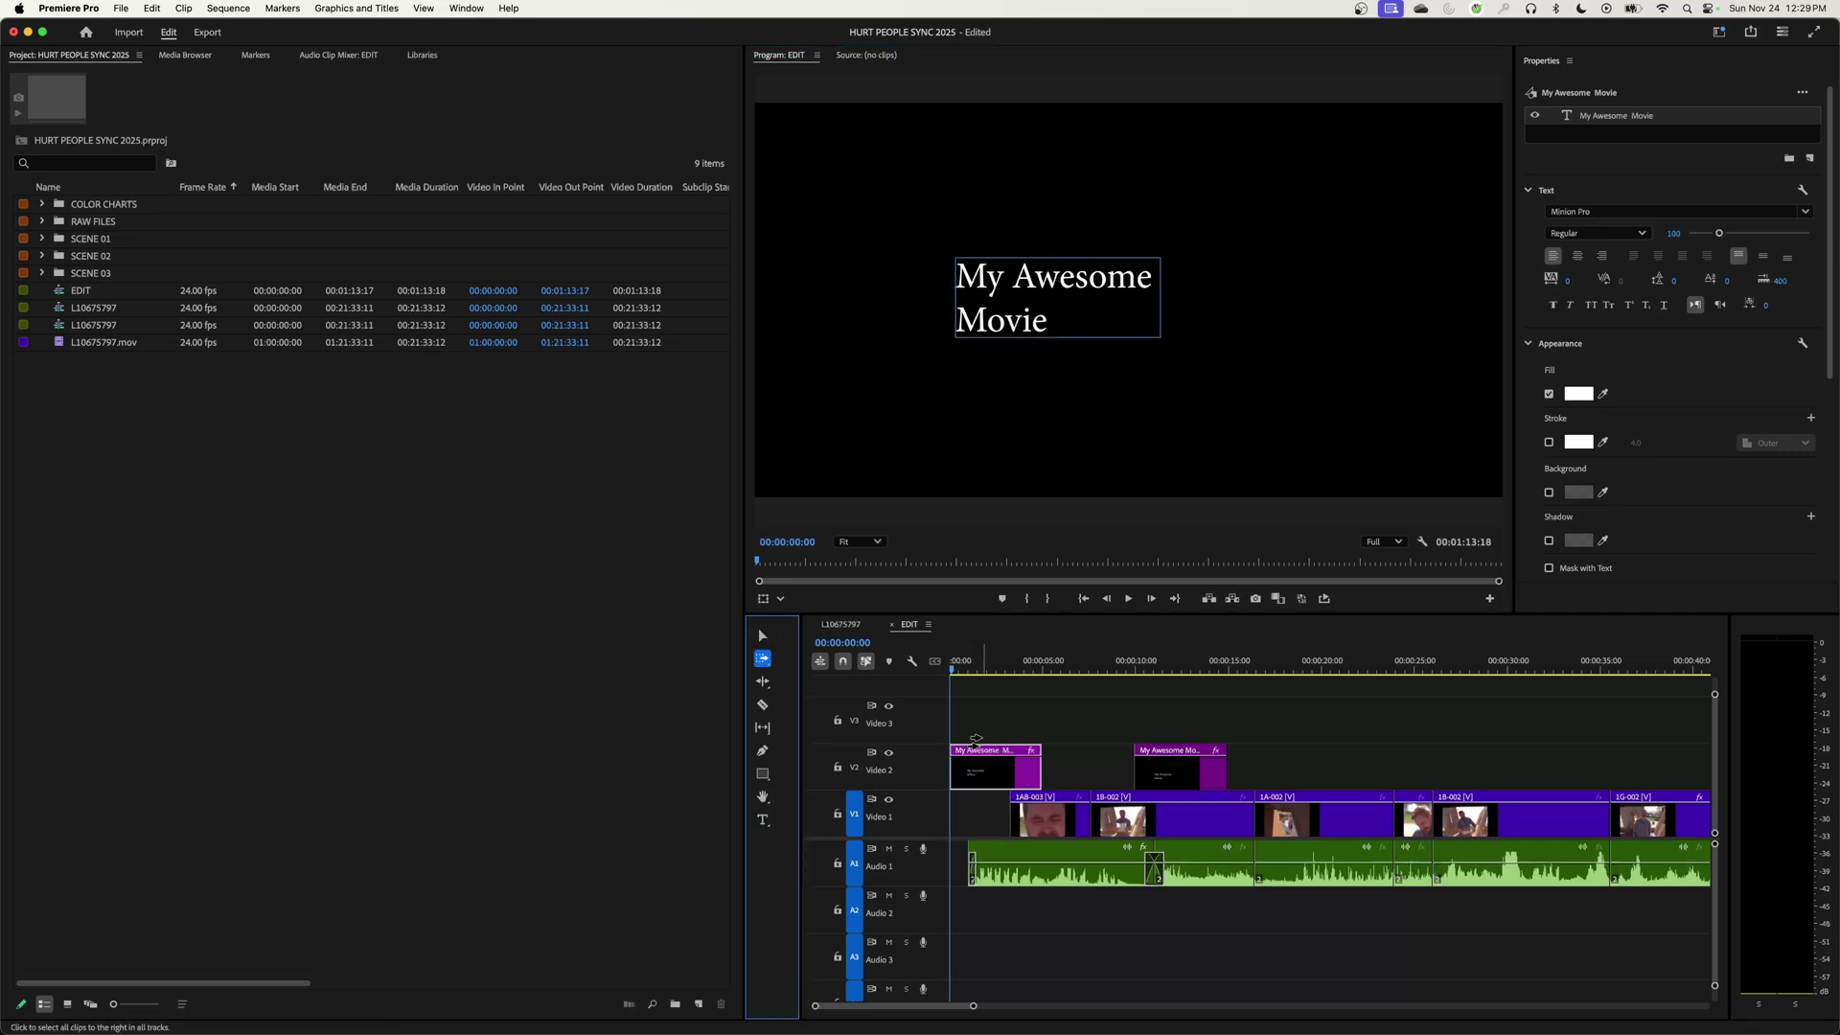
pyautogui.moveTo(975, 738); pyautogui.dragTo(1119, 745)
pyautogui.press('v')
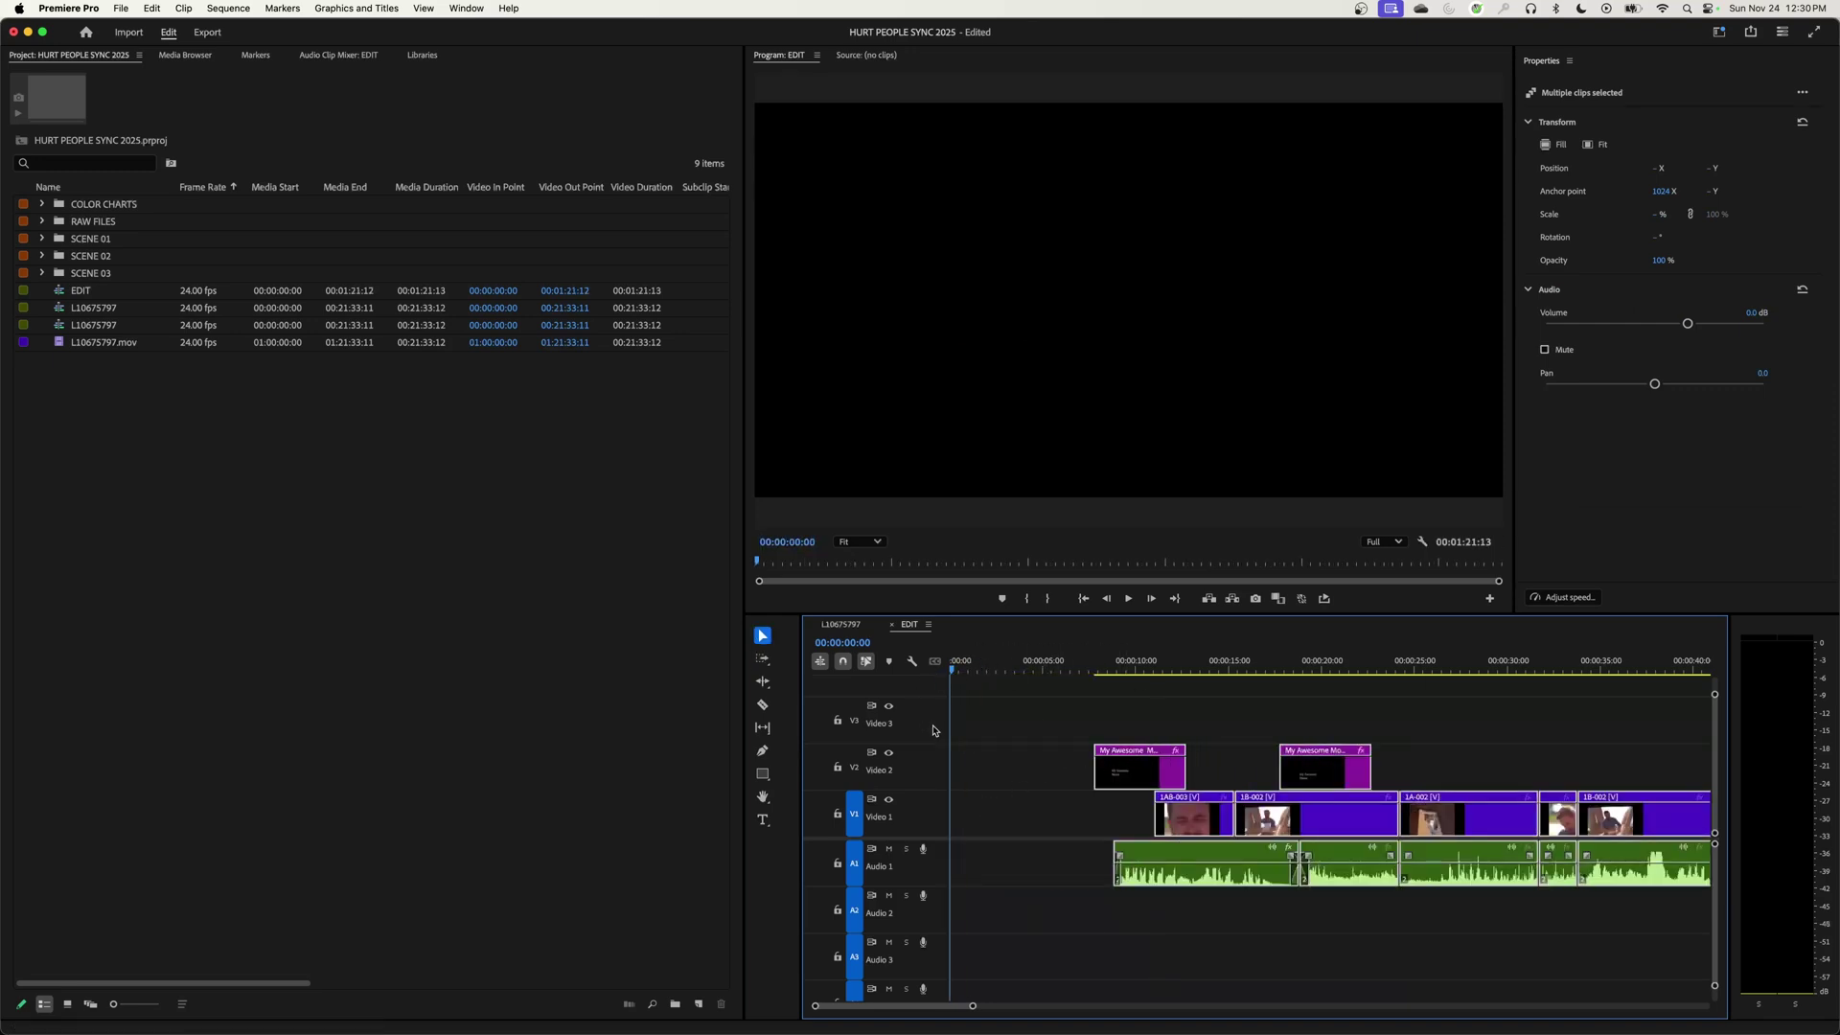
pyautogui.press('t')
pyautogui.click(984, 297)
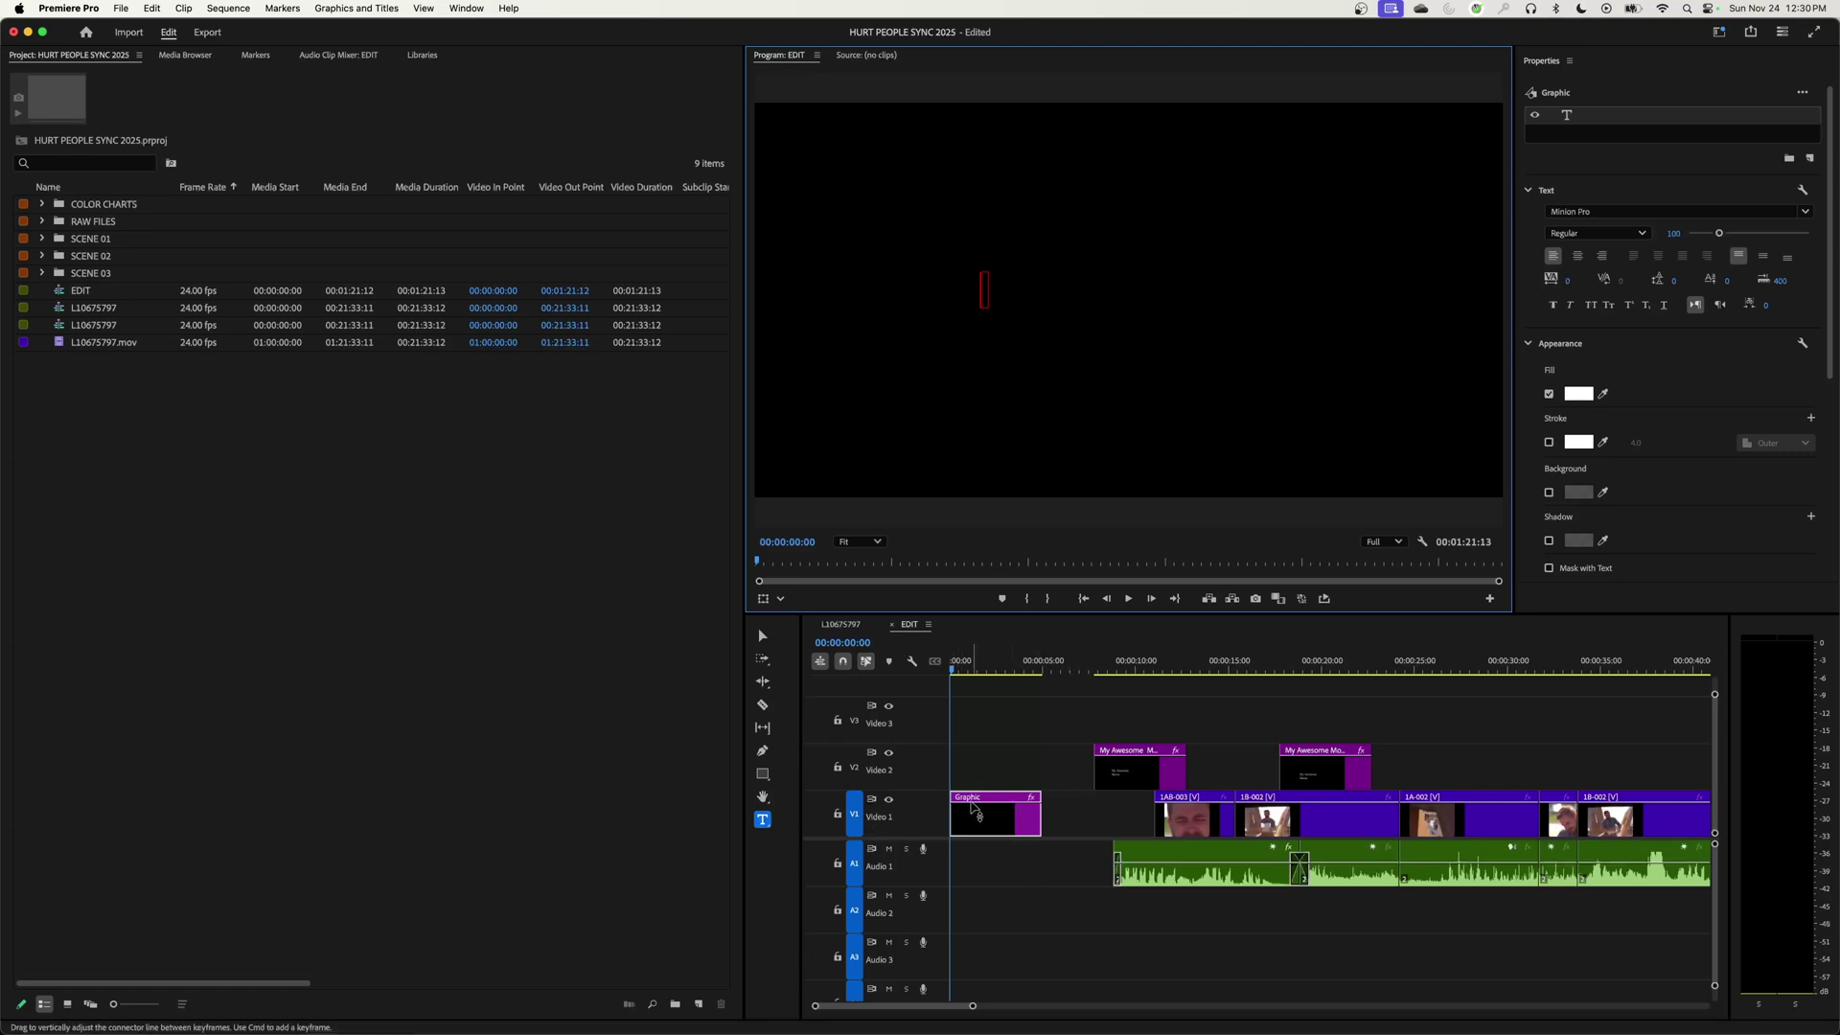
# Remove the empty text graphic and restore all clips to their positions before the shift
pyautogui.press('Delete')
pyautogui.click(966, 801)
pyautogui.press('Delete')
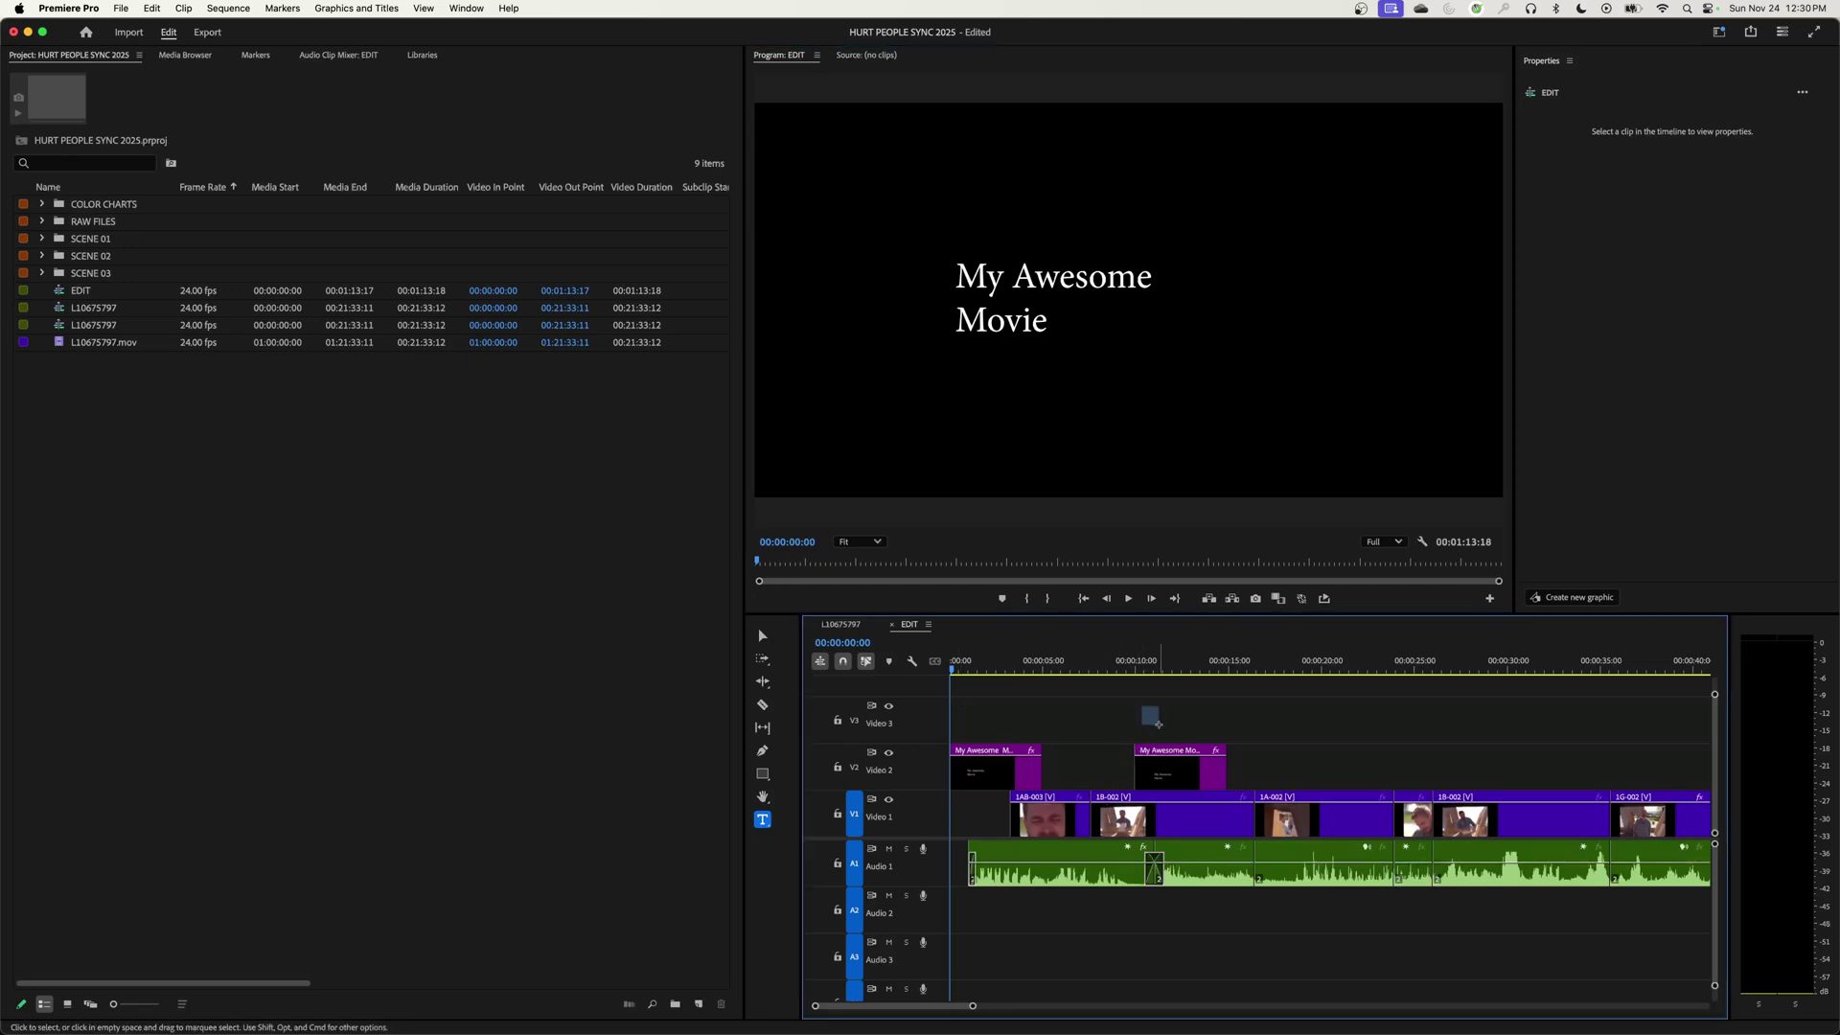
# Delete the second title graphic, located near 10 seconds, and turn on track targeting for Video 2
pyautogui.click(1176, 766)
pyautogui.press('Delete')
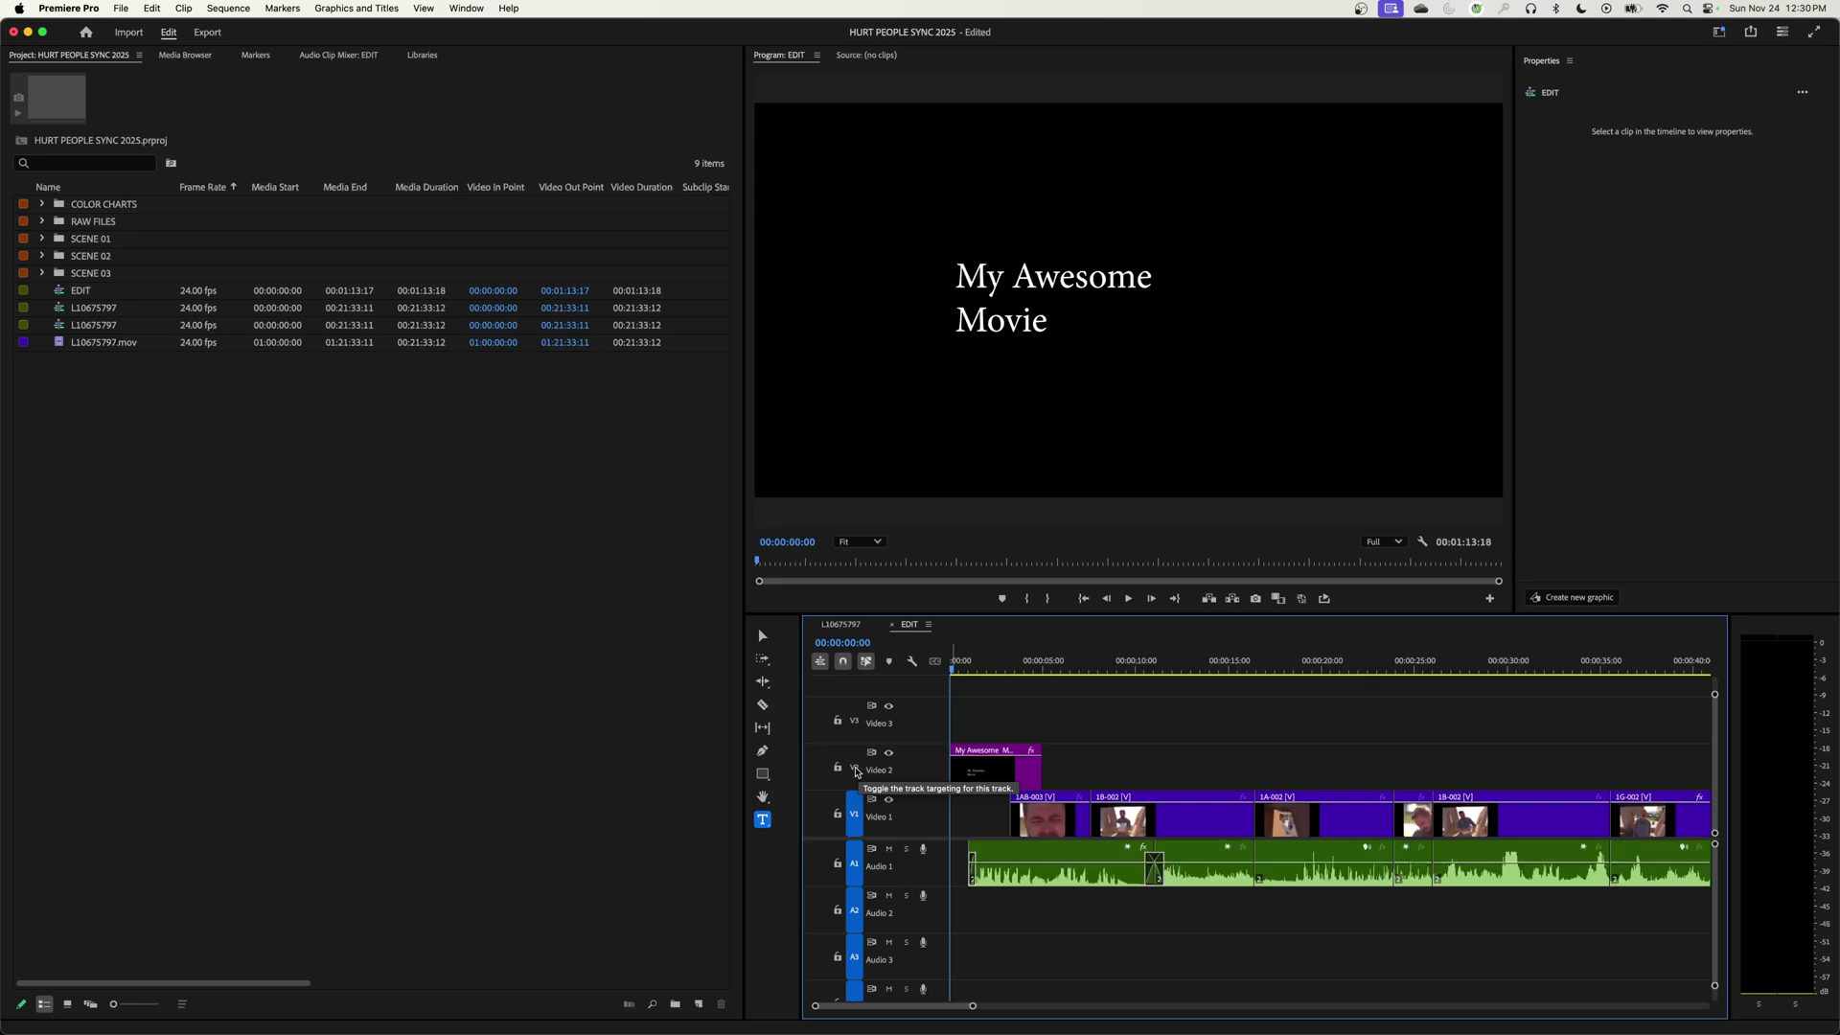
pyautogui.click(856, 772)
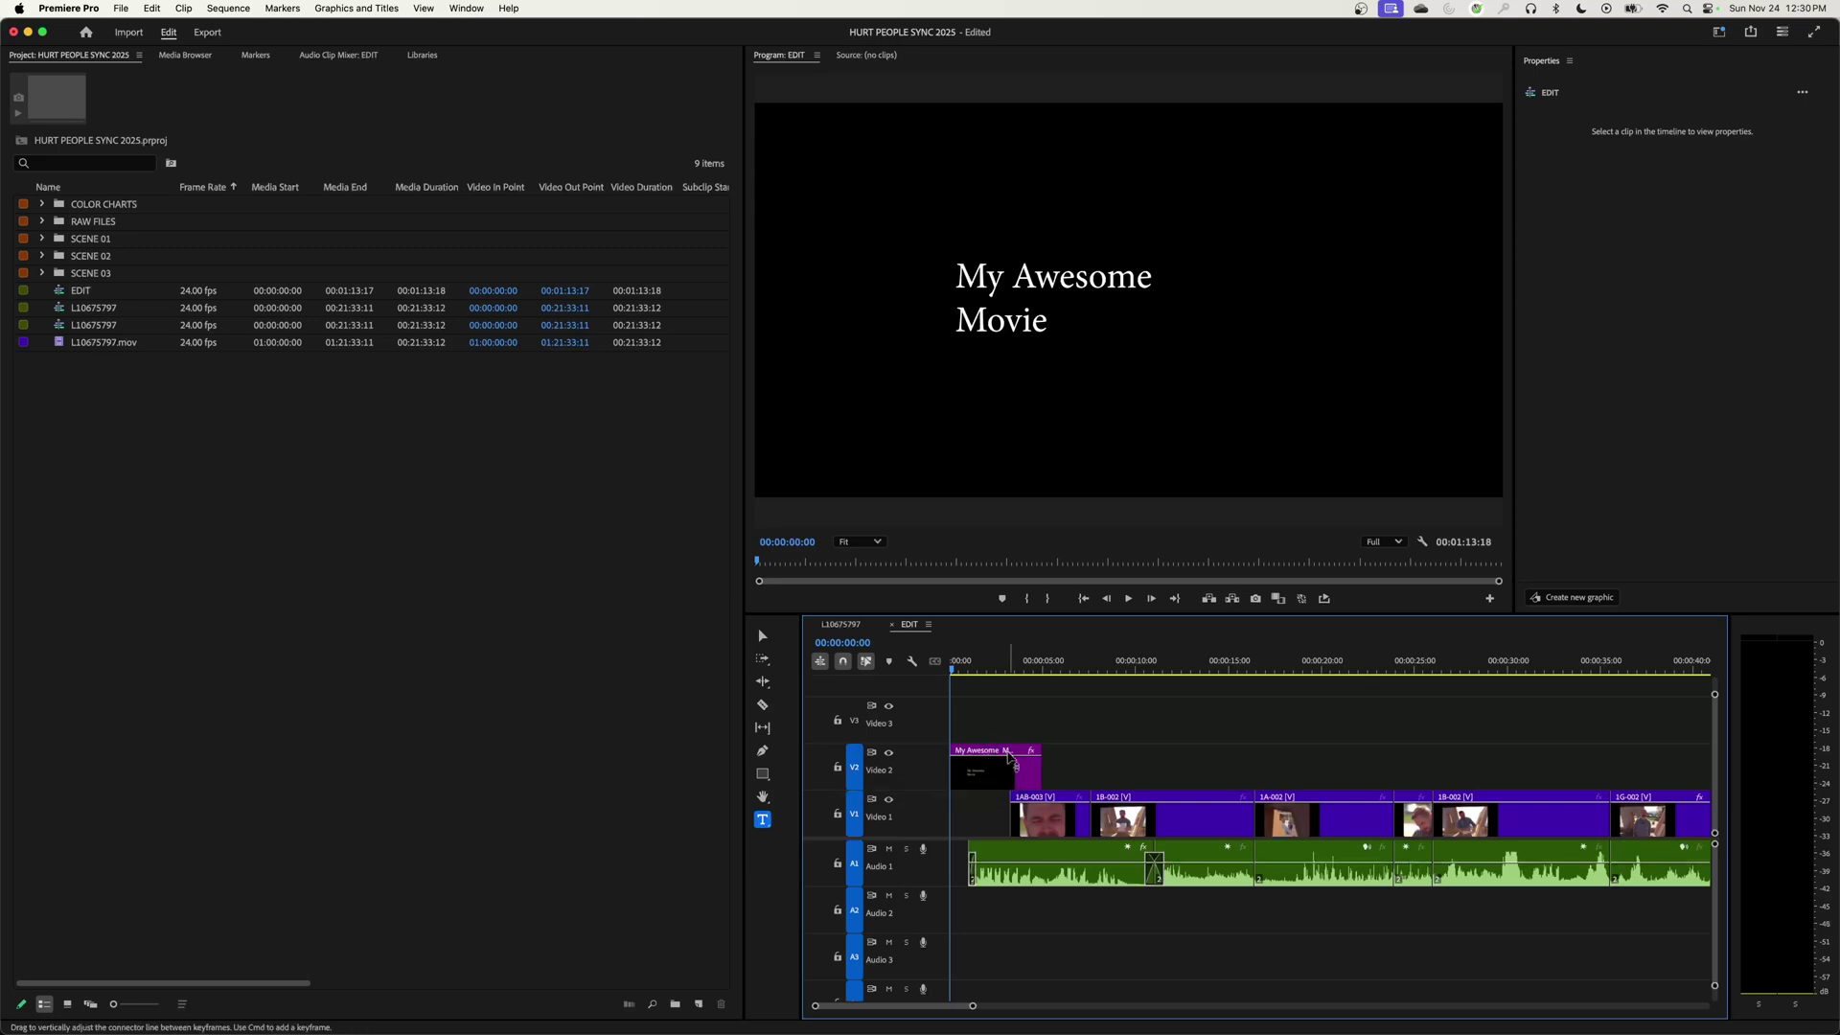
# Try a default video transition at only the start of the title graphic and undo it
pyautogui.click(958, 746)
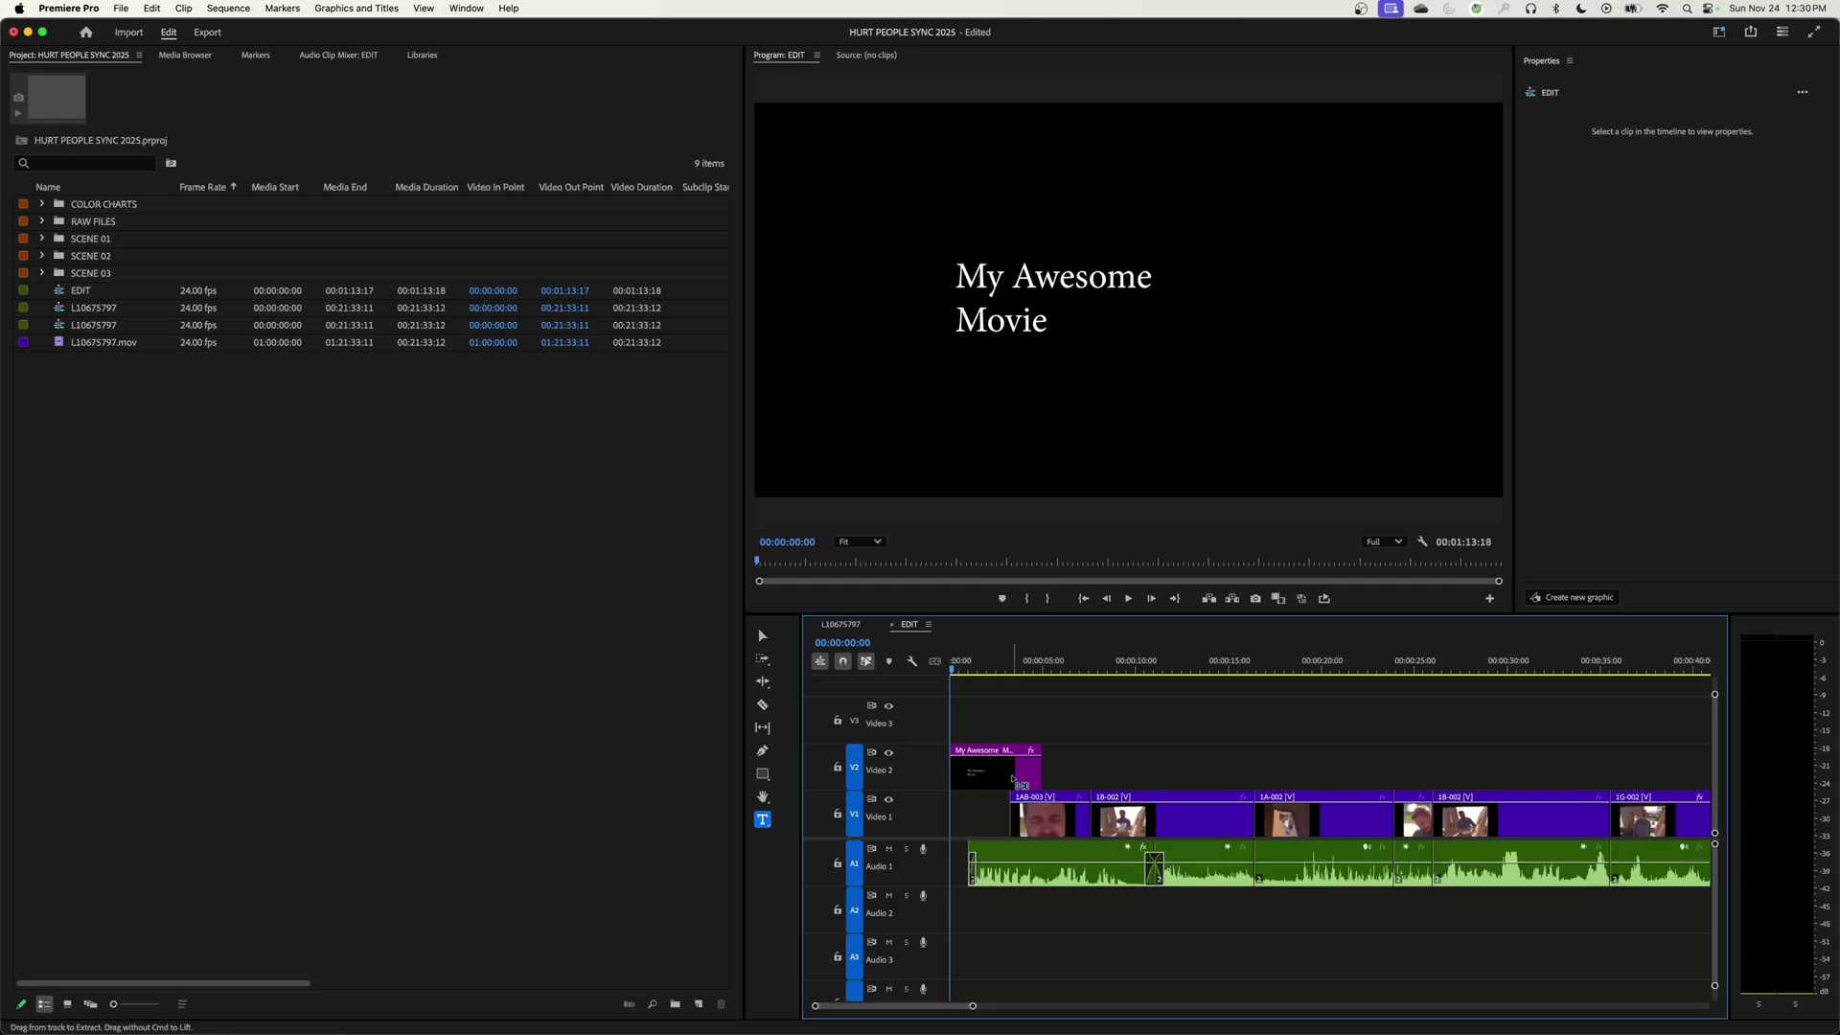
pyautogui.press('super+d')
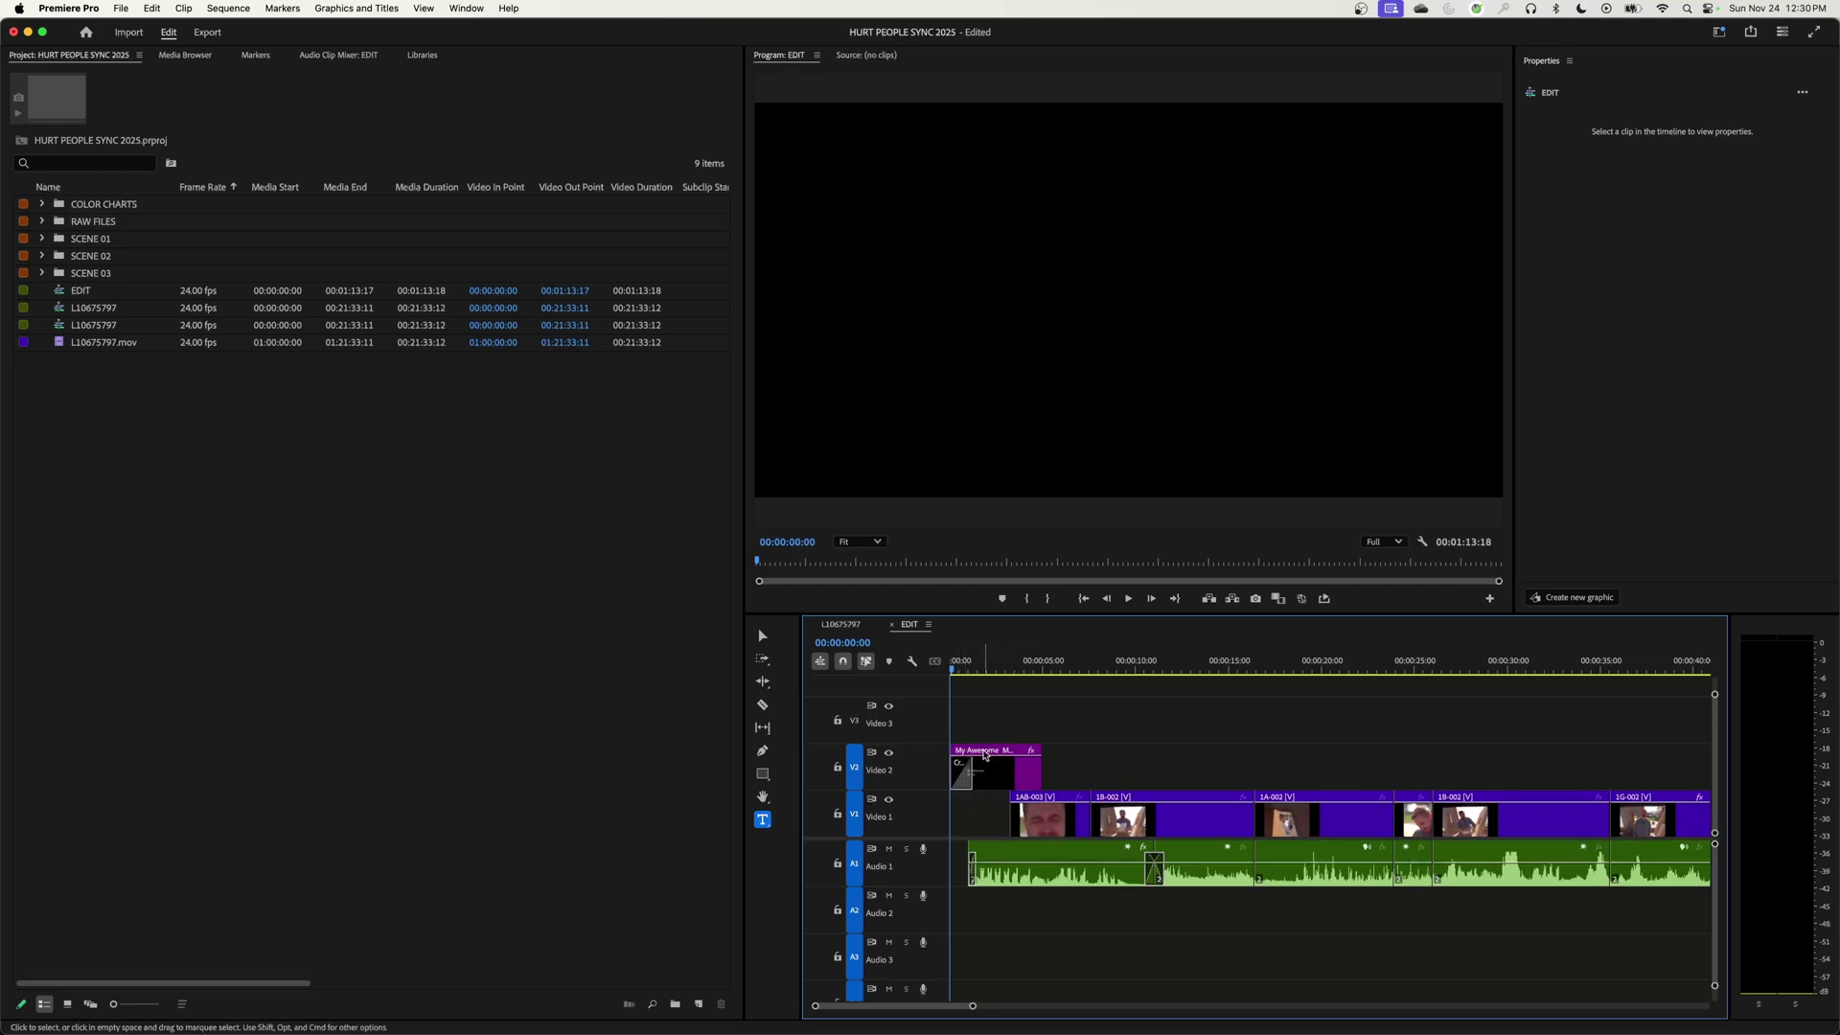
pyautogui.press('super+z')
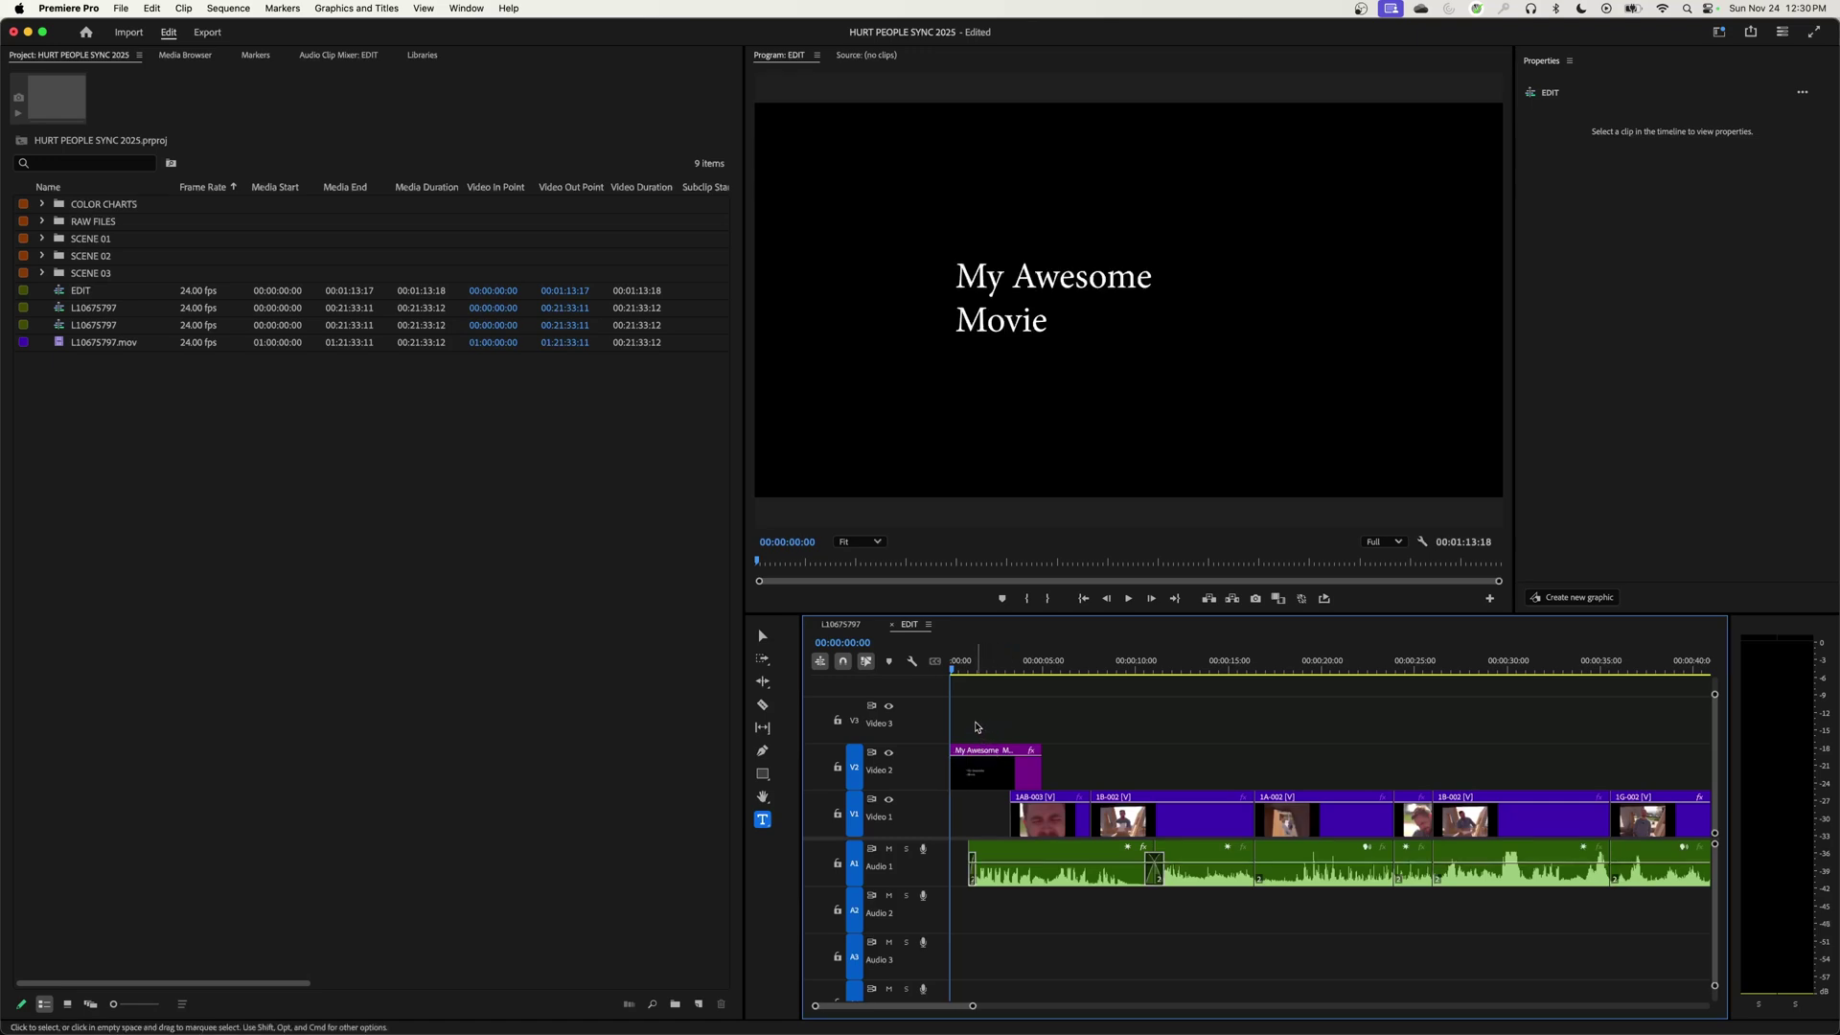
# Apply Cross Dissolve transitions to both ends of the title graphic on Video 2 and preview the fade-in
pyautogui.click(1024, 788)
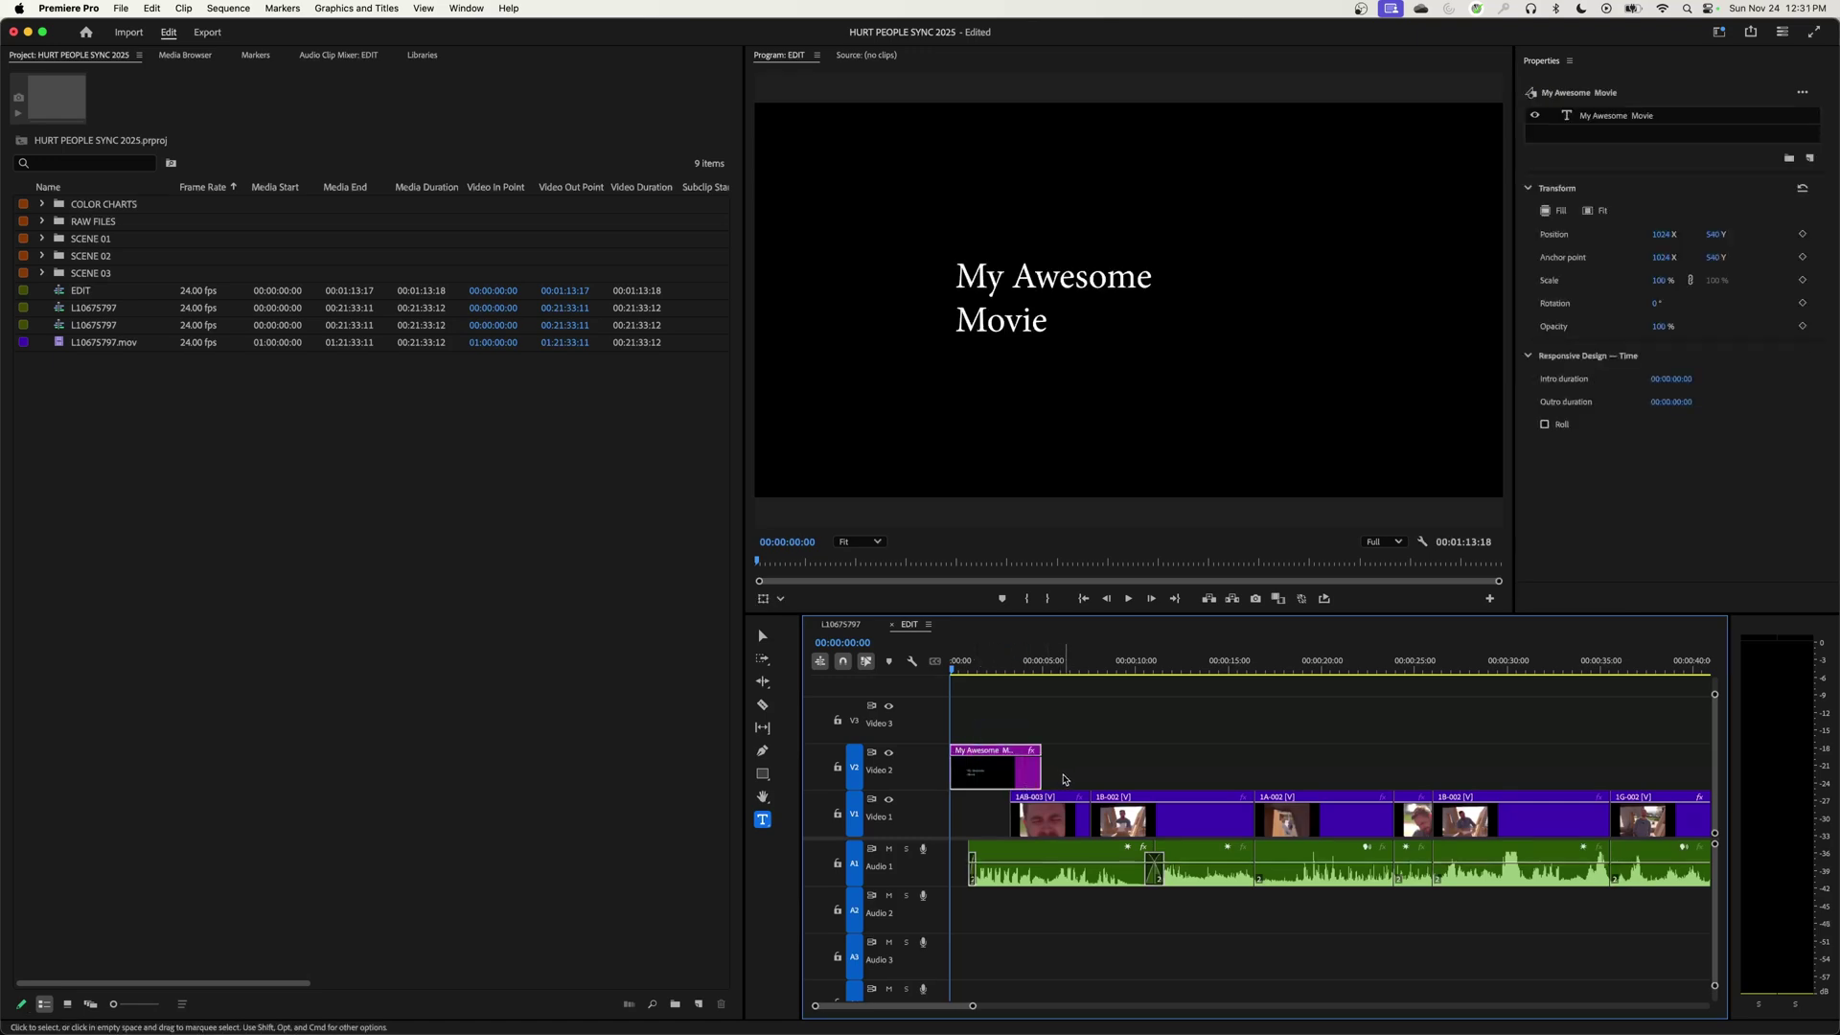
pyautogui.press('super+d')
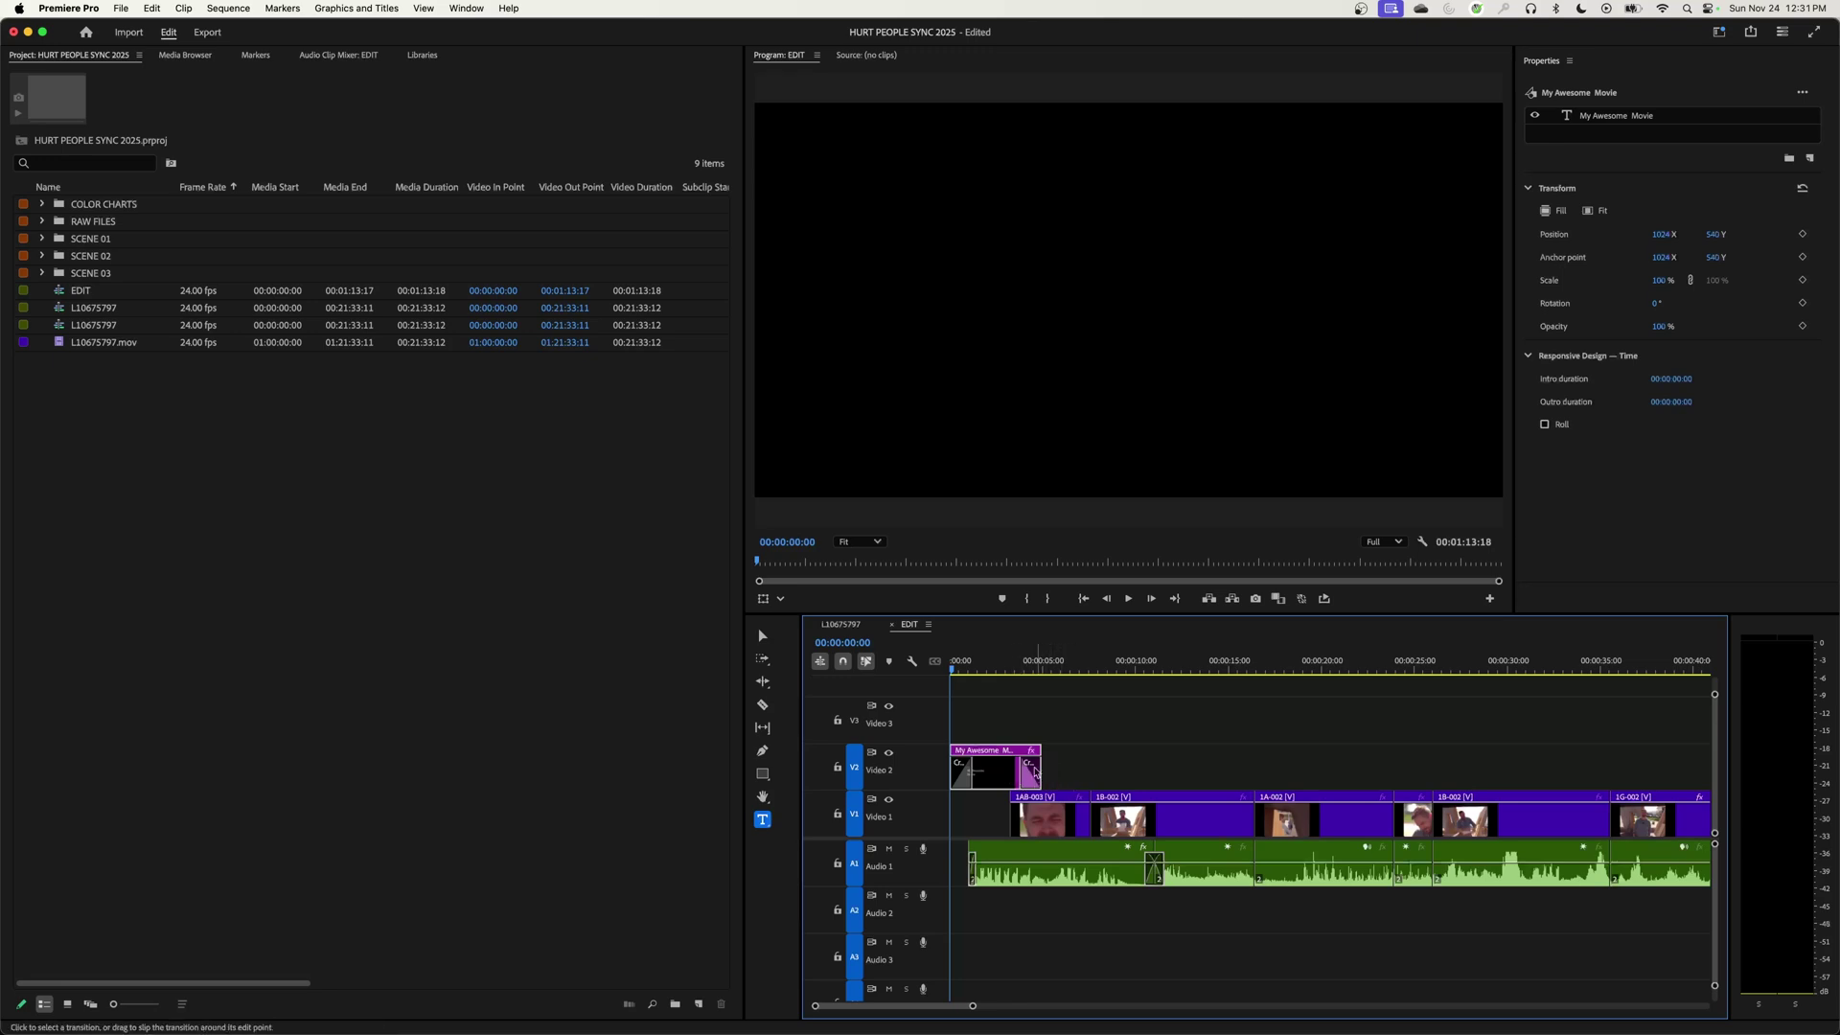
pyautogui.press('space')
pyautogui.press('space')
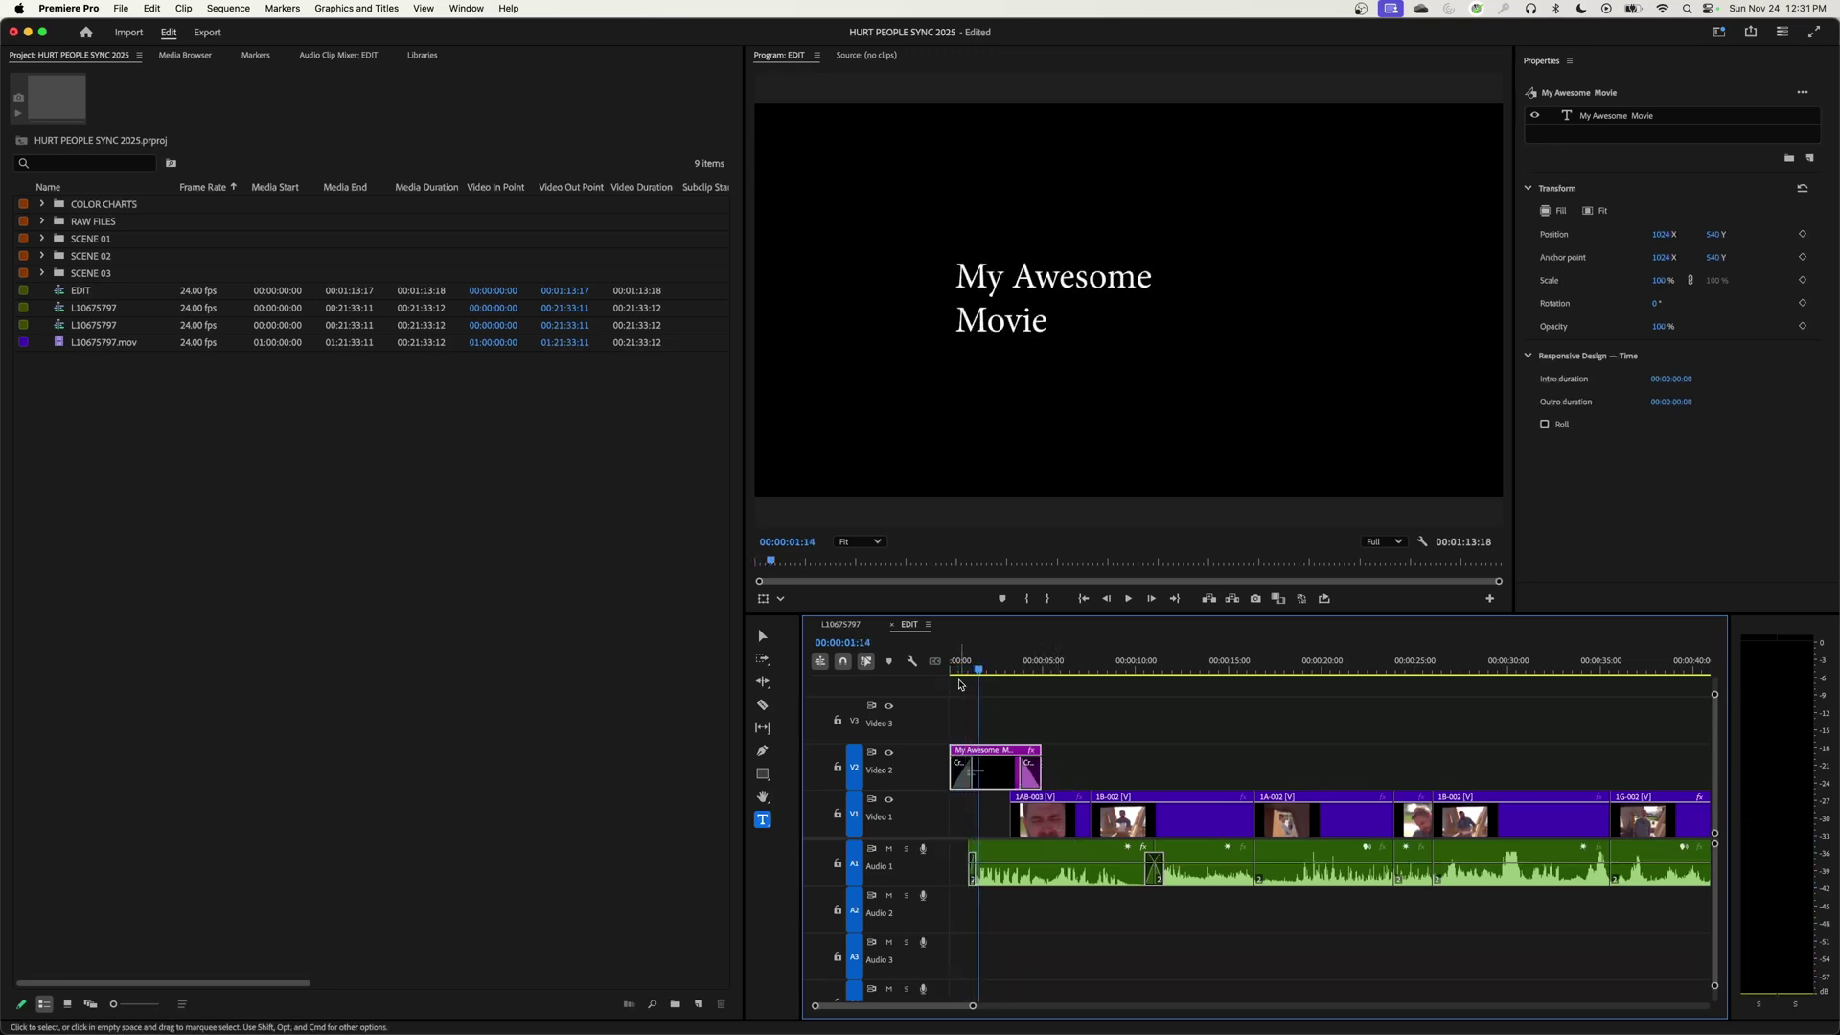
# Mute Audio 1 and play the opening title from the start of the sequence
pyautogui.press('Home')
pyautogui.click(889, 848)
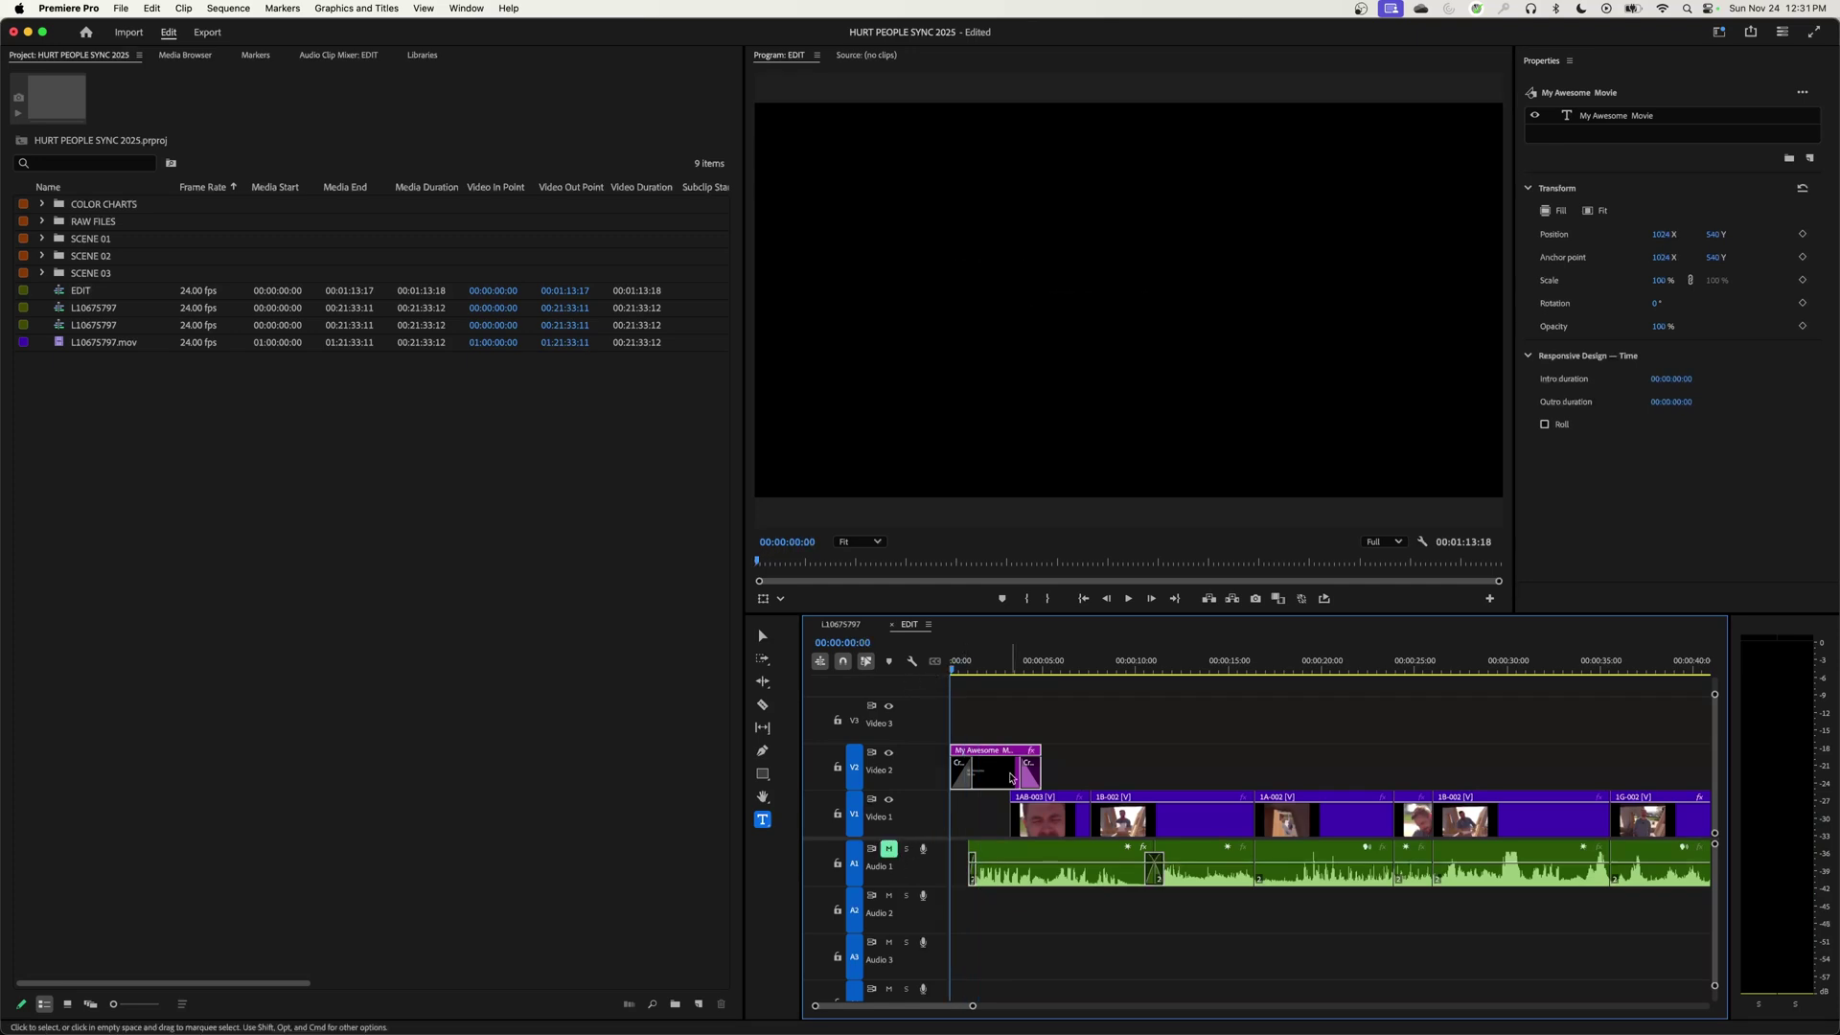
pyautogui.press('=')
pyautogui.press('=')
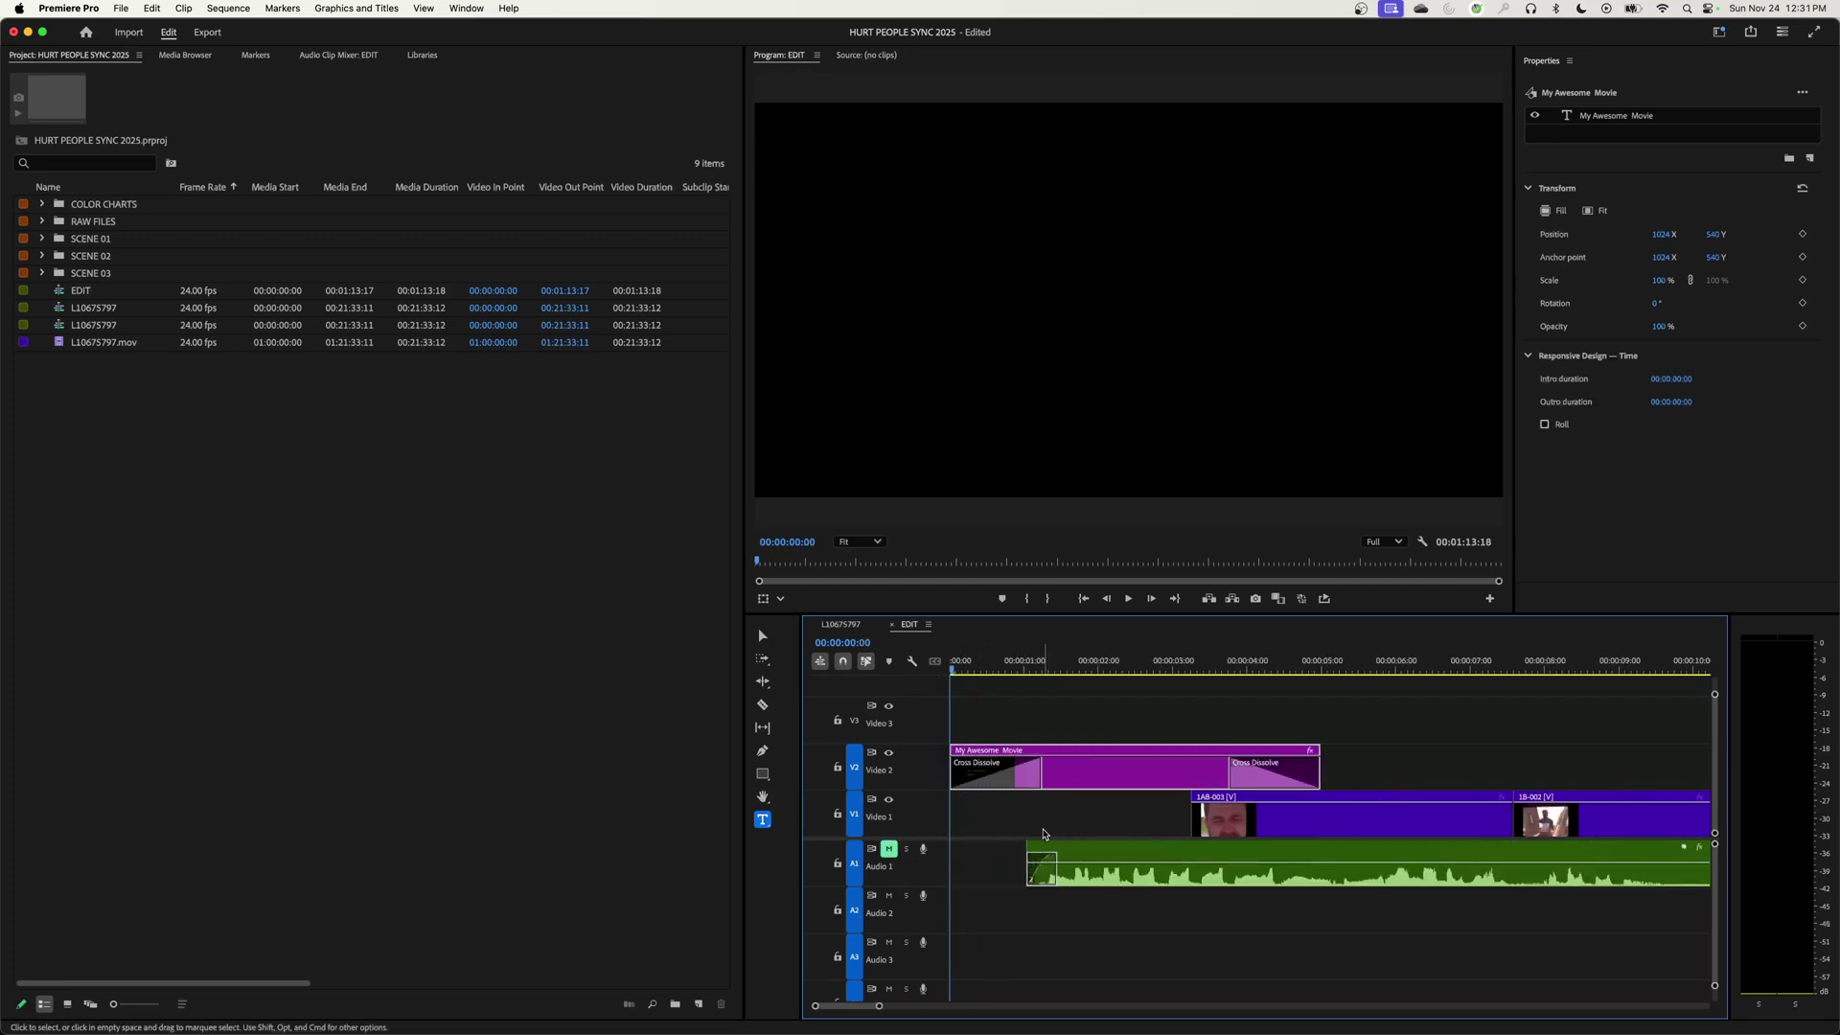
pyautogui.press('space')
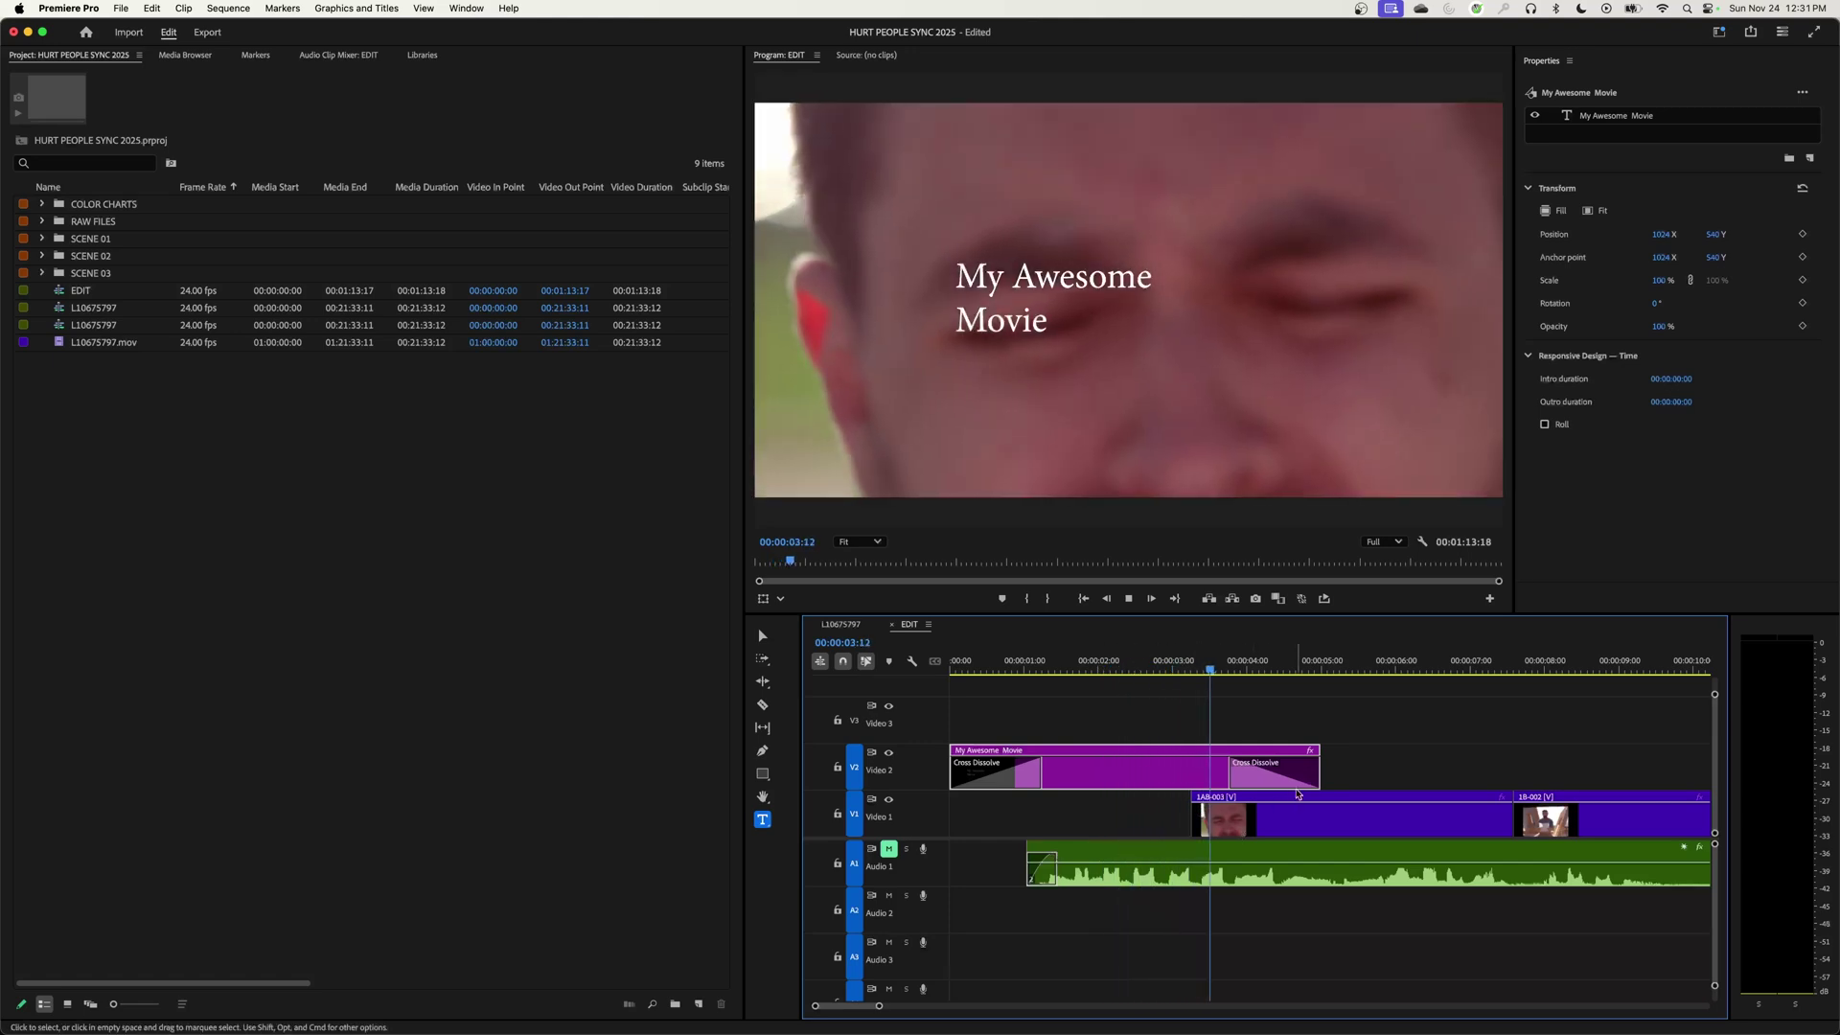
pyautogui.press('space')
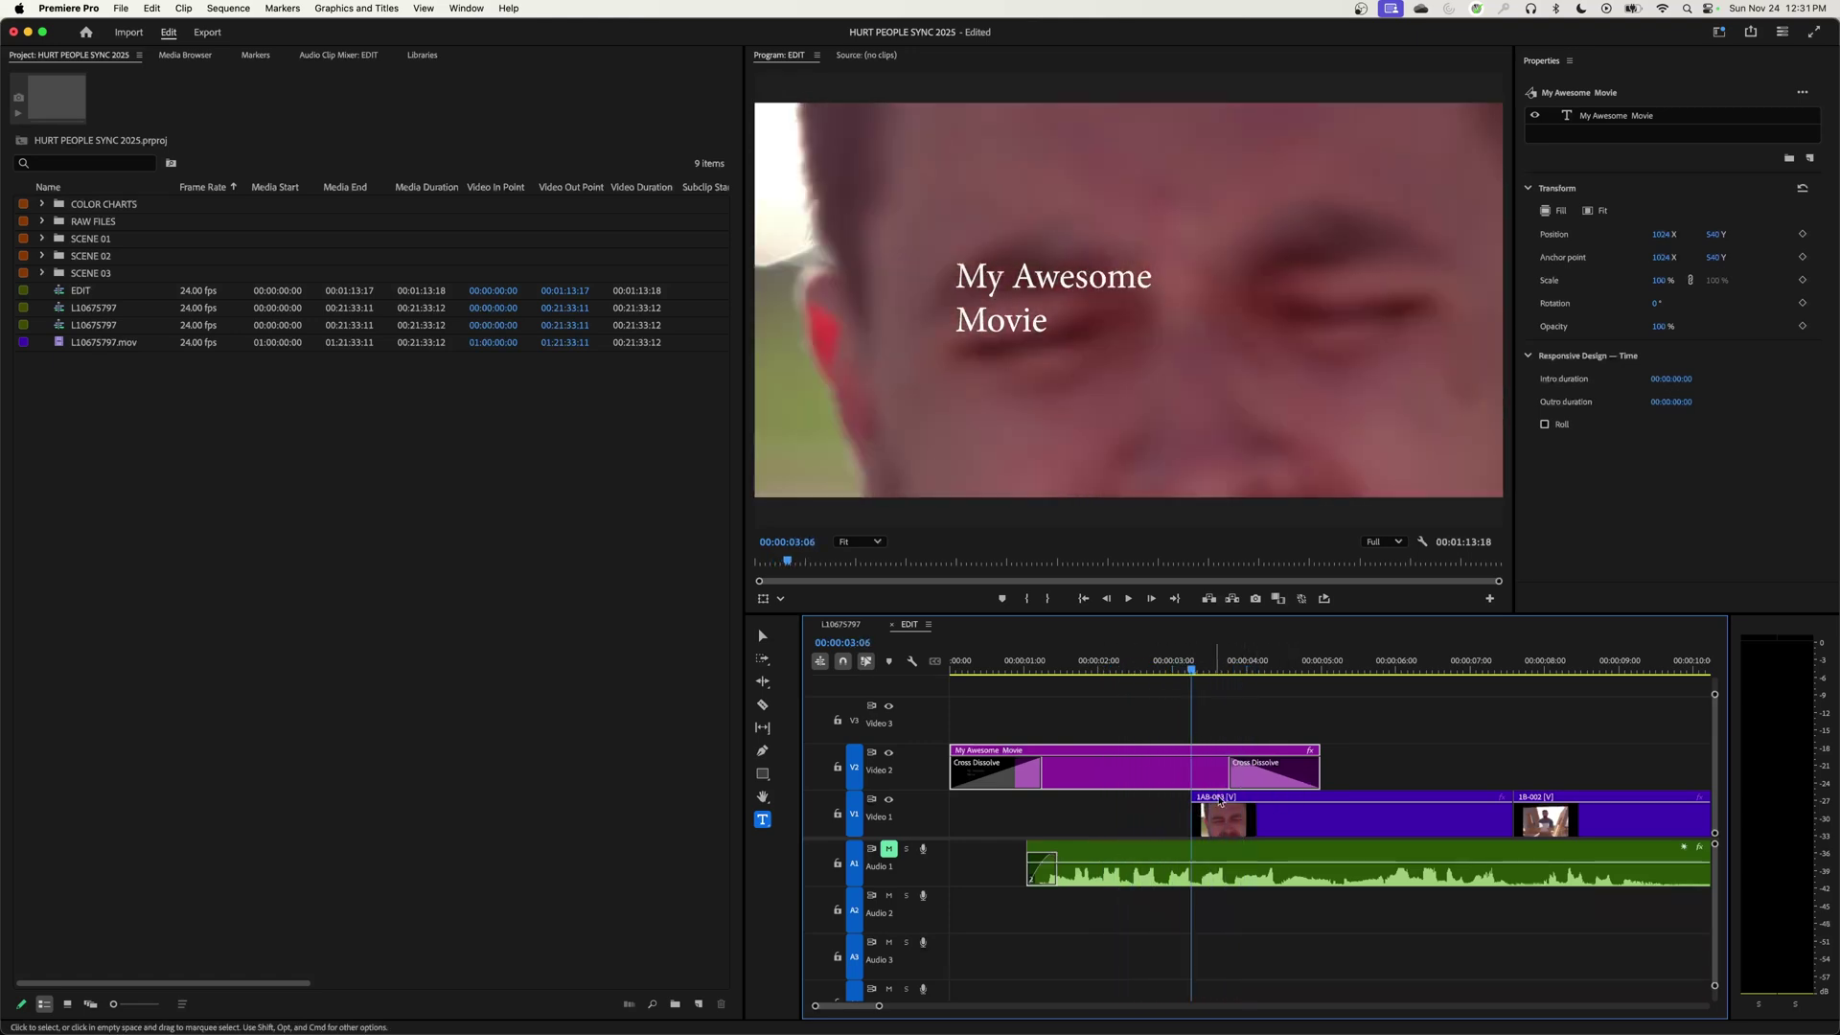
# Add a Cross Dissolve to the start of the first video clip and extend the title graphic to that clip's end
pyautogui.click(1249, 719)
pyautogui.press('super+d')
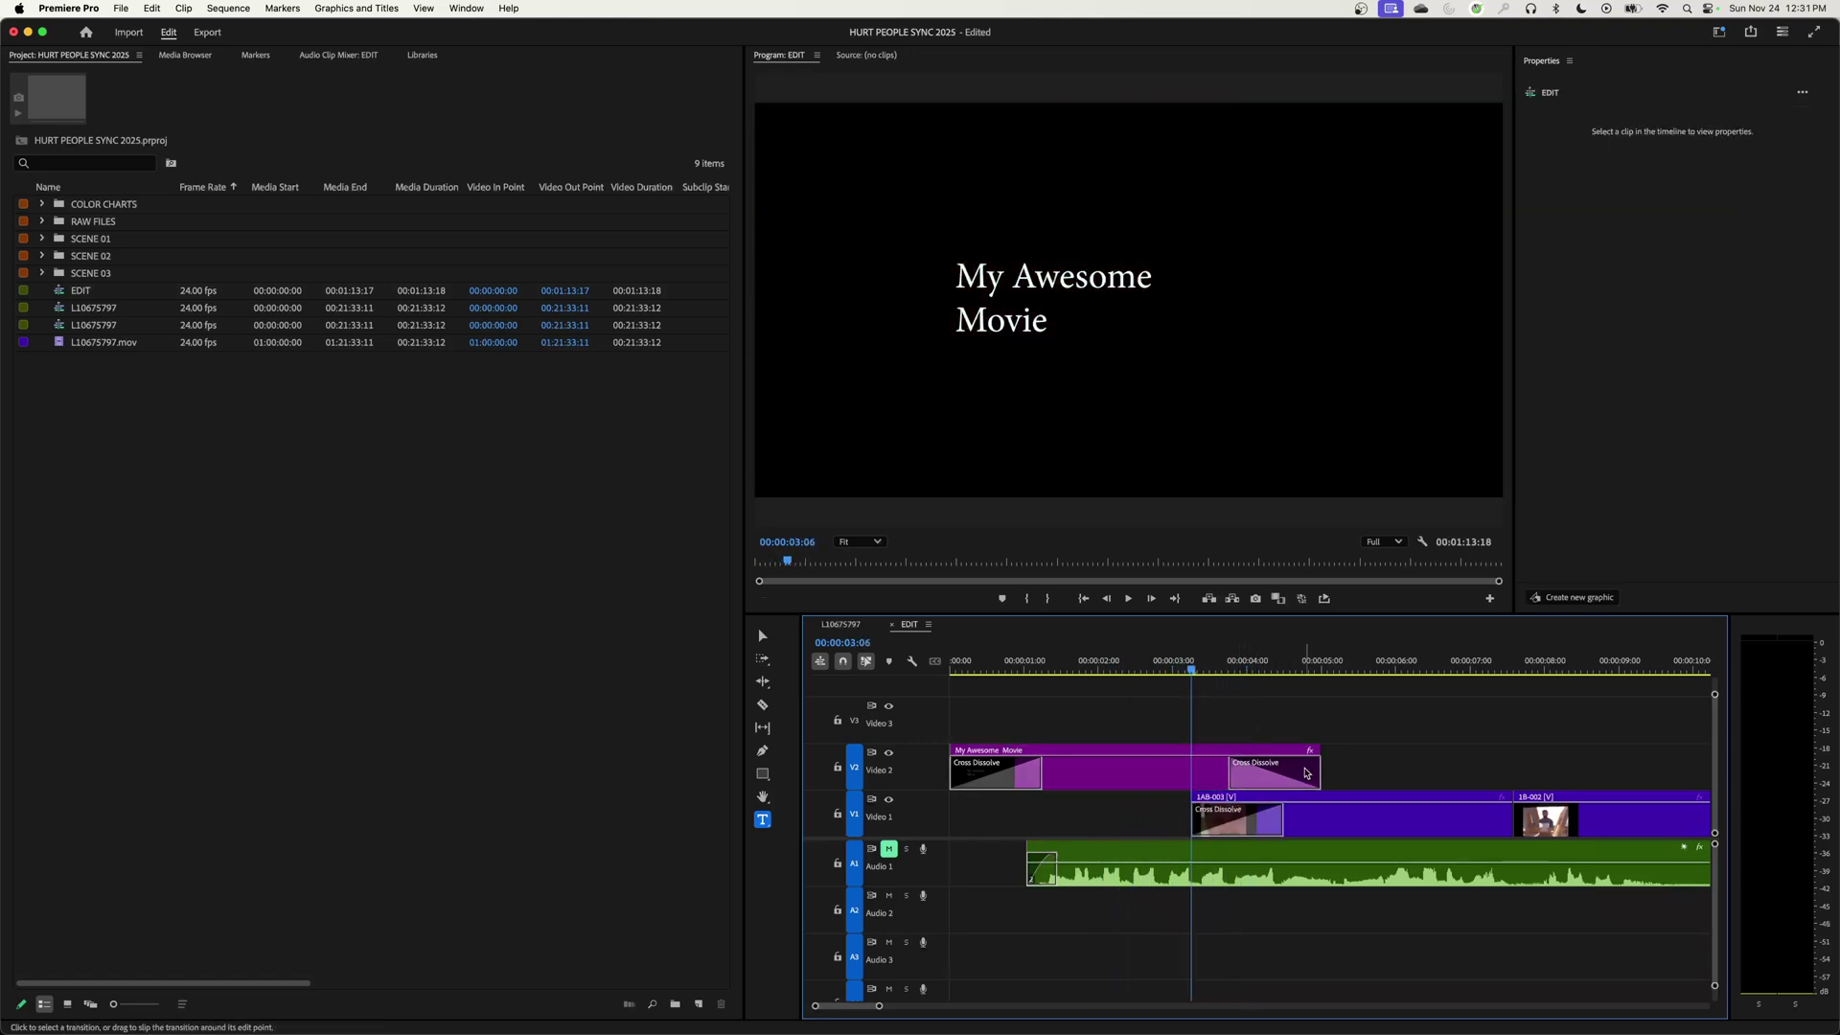
pyautogui.moveTo(1318, 747); pyautogui.dragTo(1511, 775)
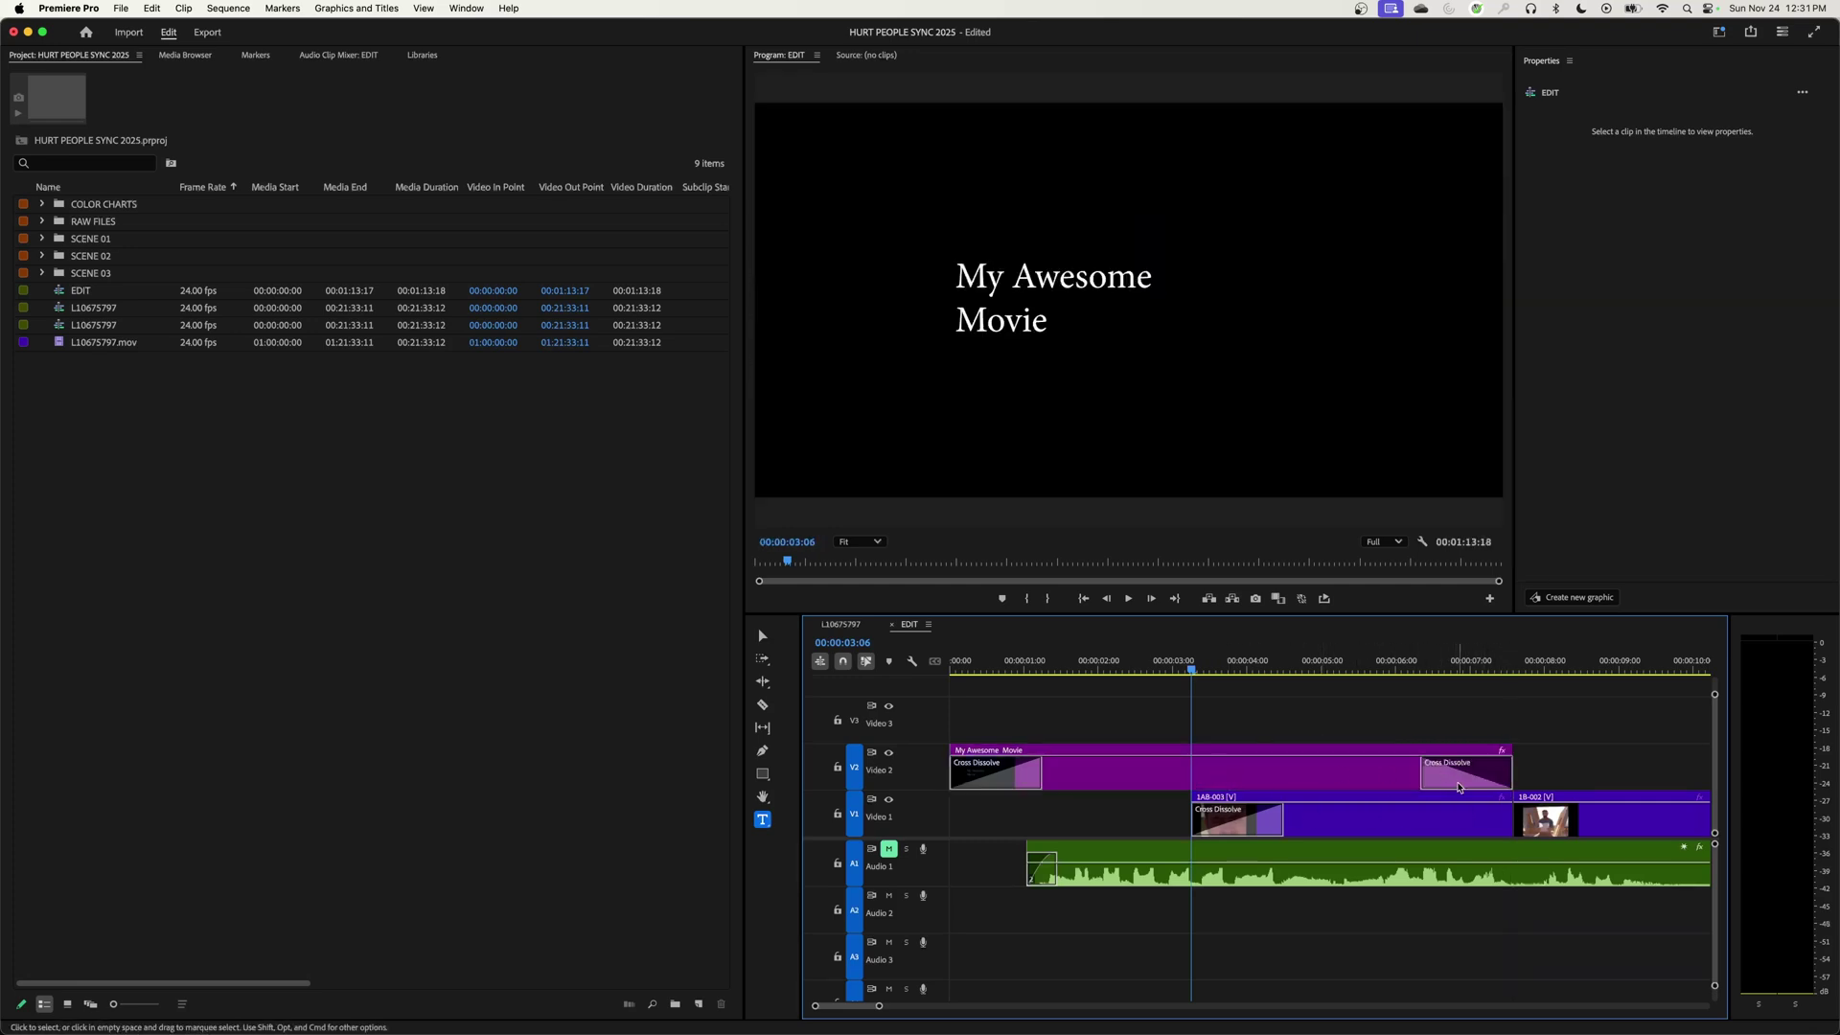
# Play the opening title from the start of the EDIT sequence to review the overlapping dissolves
pyautogui.press('Home')
pyautogui.press('space')
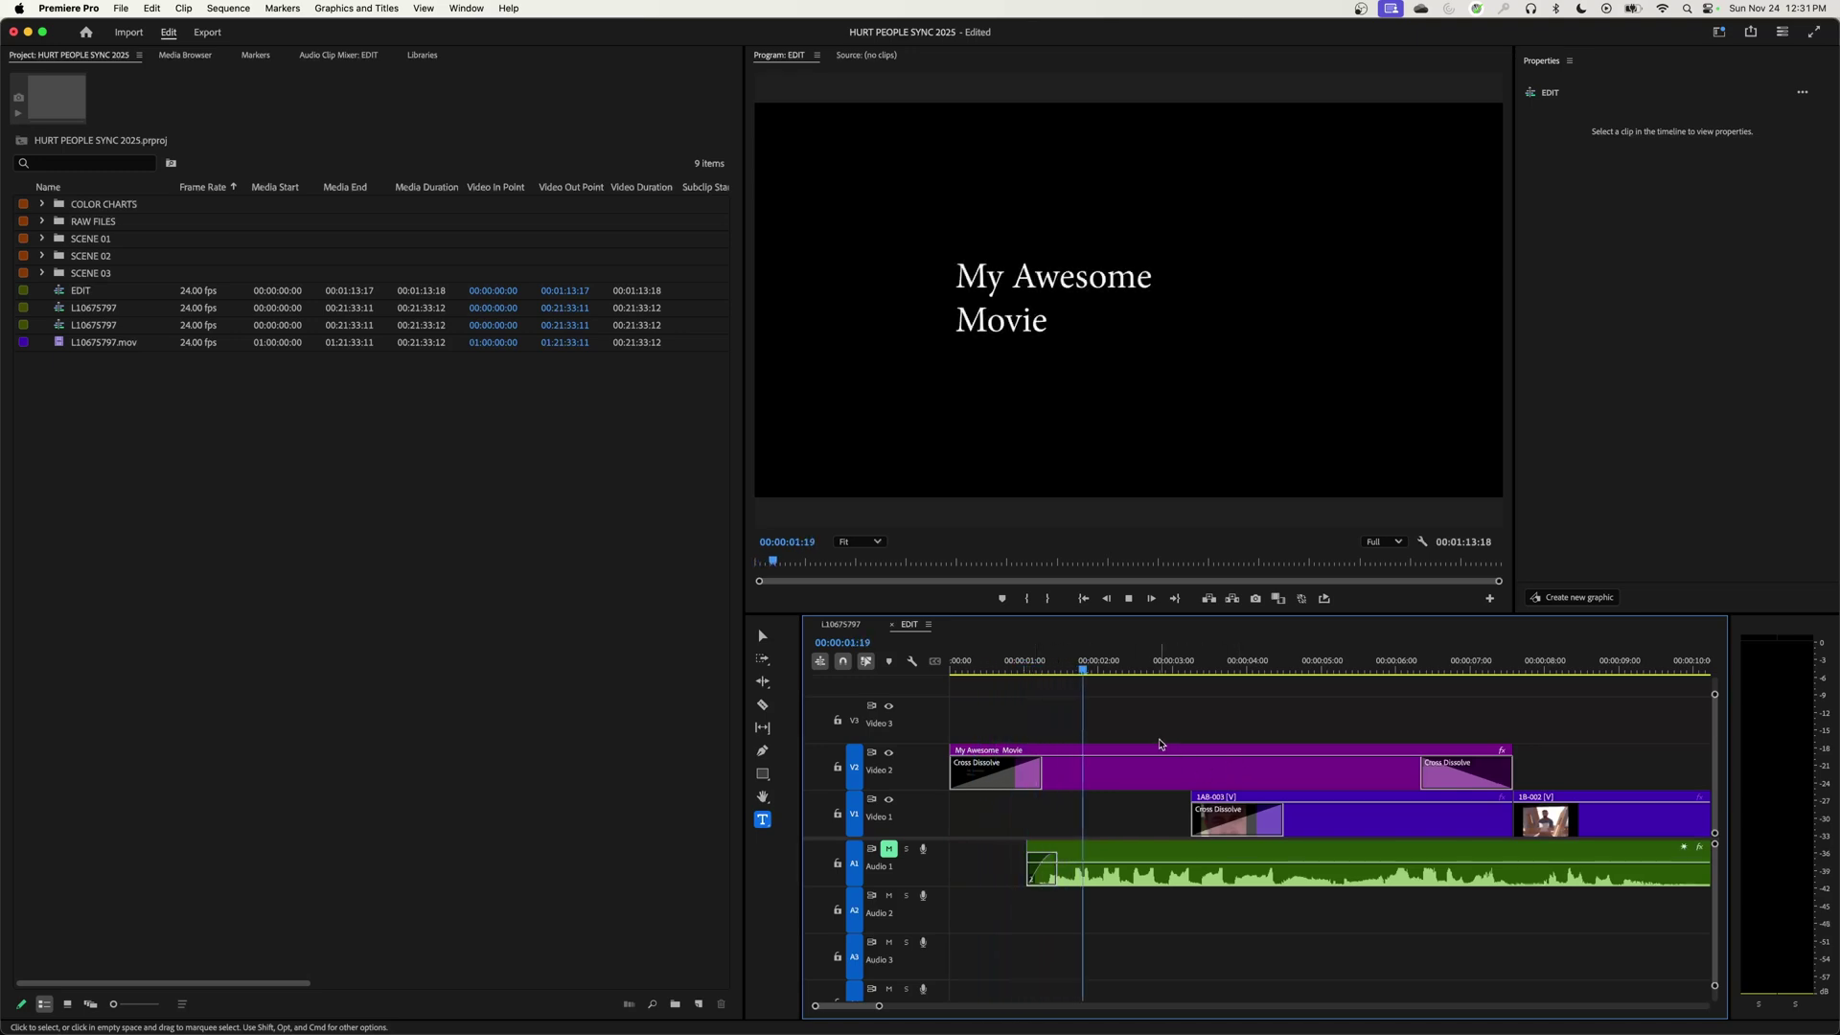
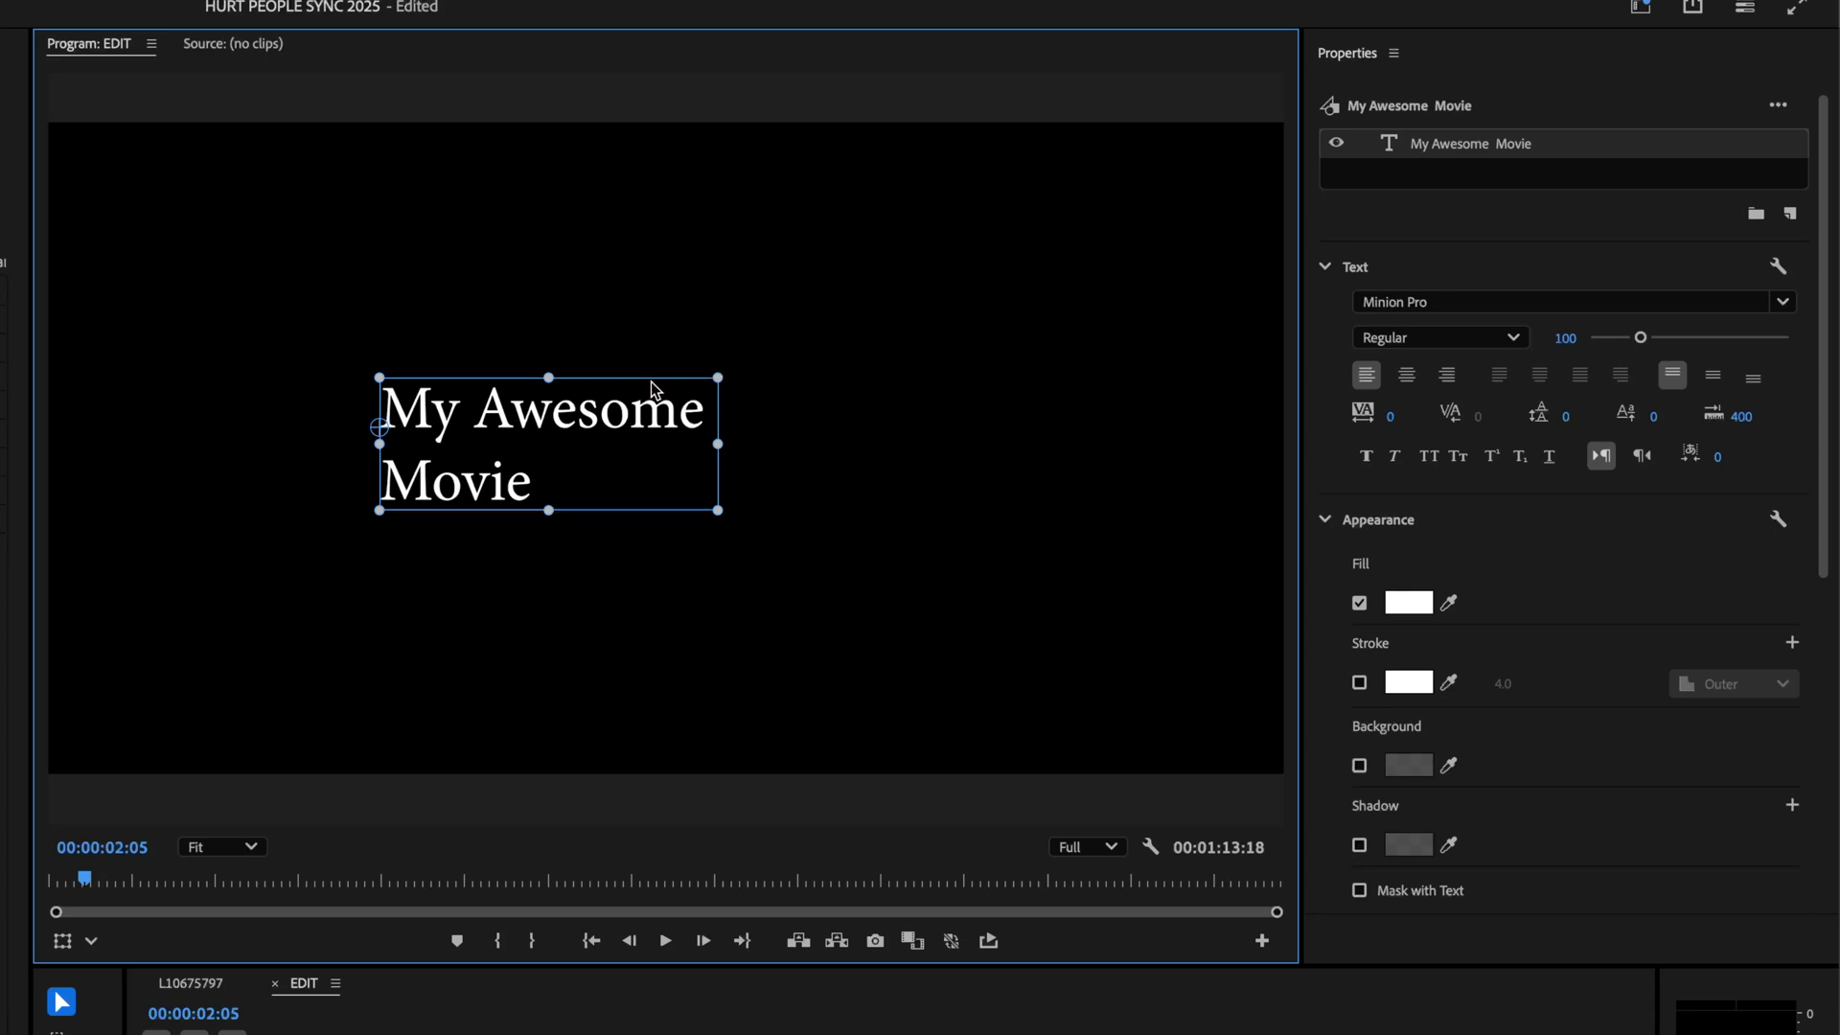
# Enlarge the title text in the program frame and move it slightly closer to the frame's centre
pyautogui.moveTo(719, 375); pyautogui.dragTo(805, 400)
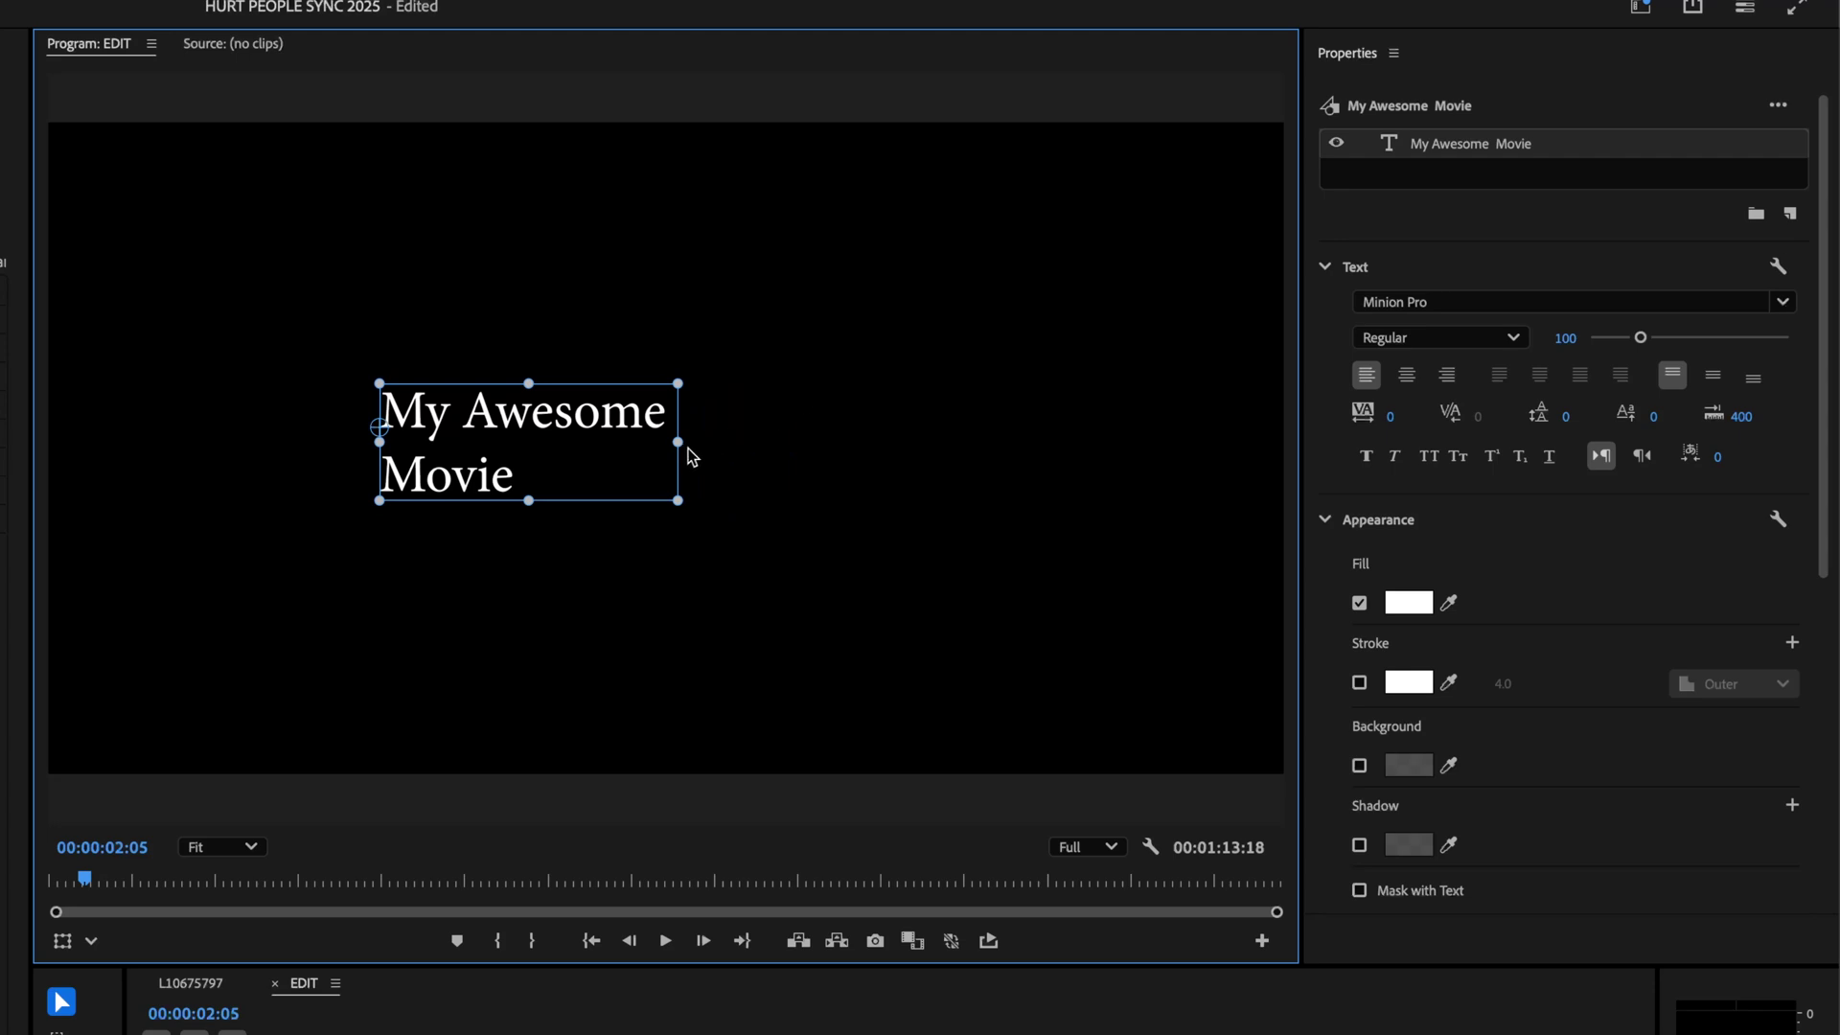
pyautogui.moveTo(683, 446); pyautogui.dragTo(924, 474)
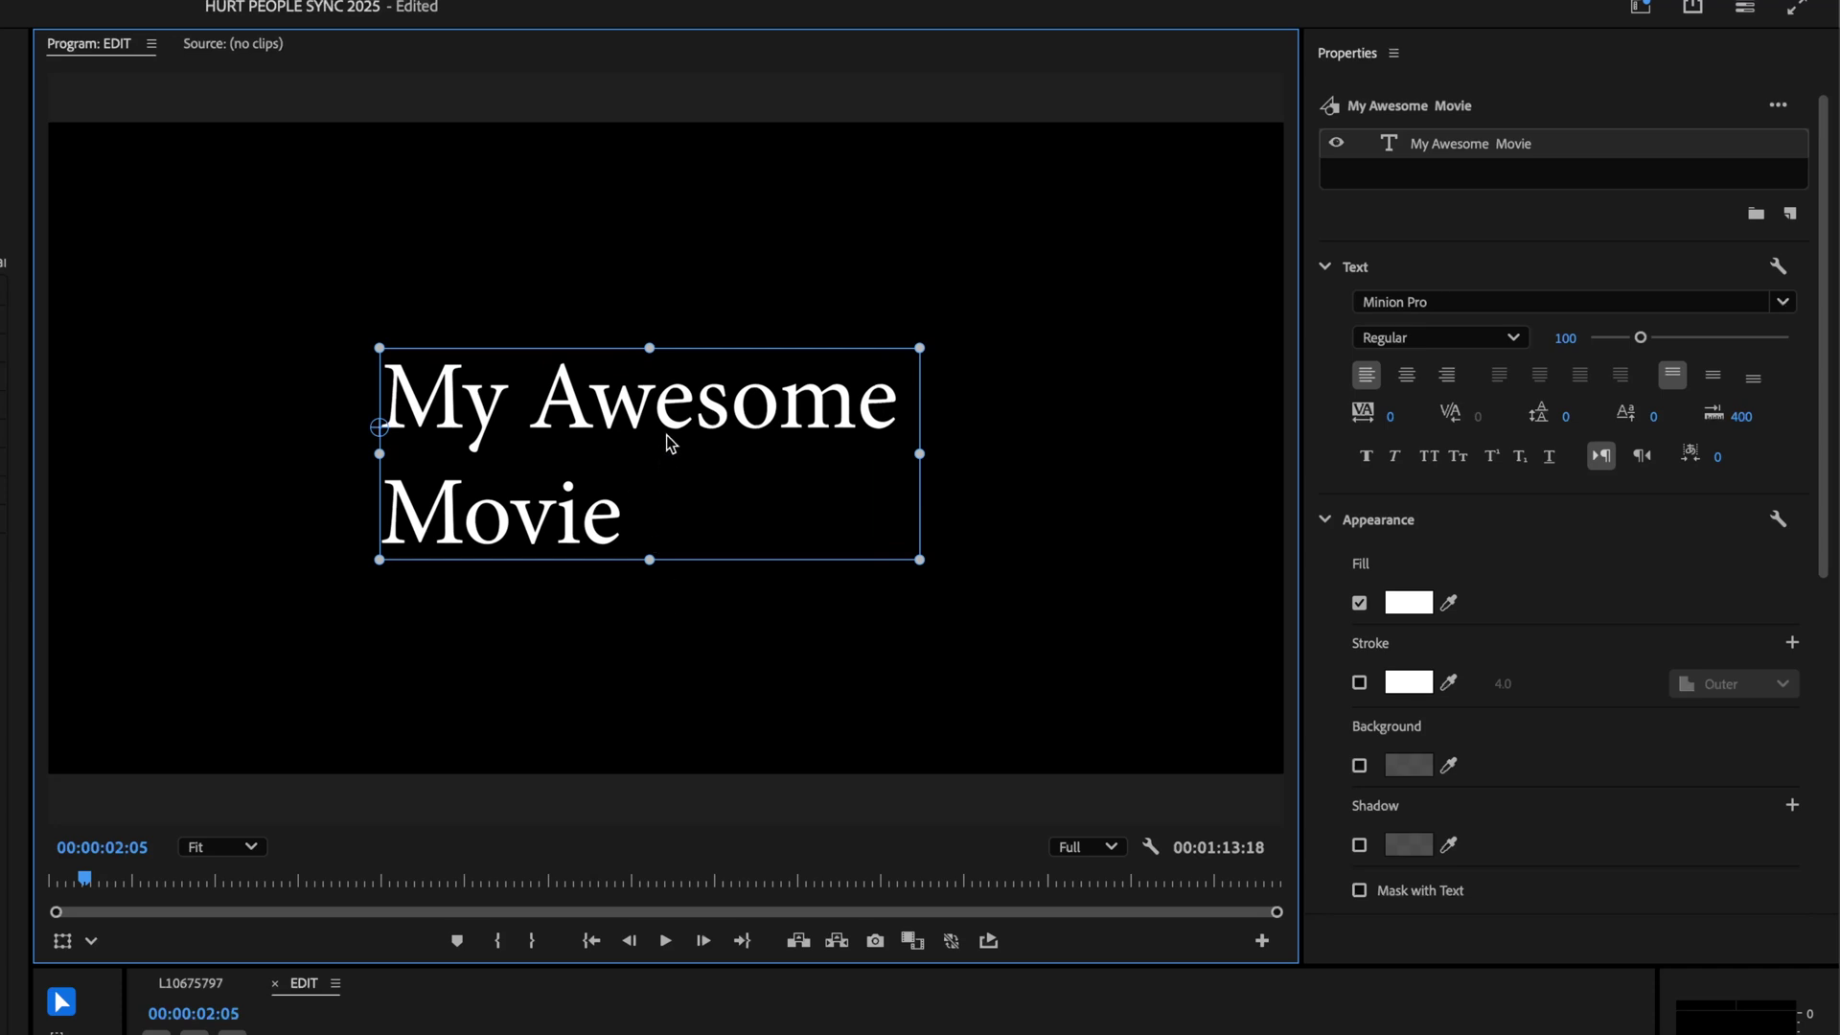
pyautogui.moveTo(623, 452); pyautogui.dragTo(673, 488)
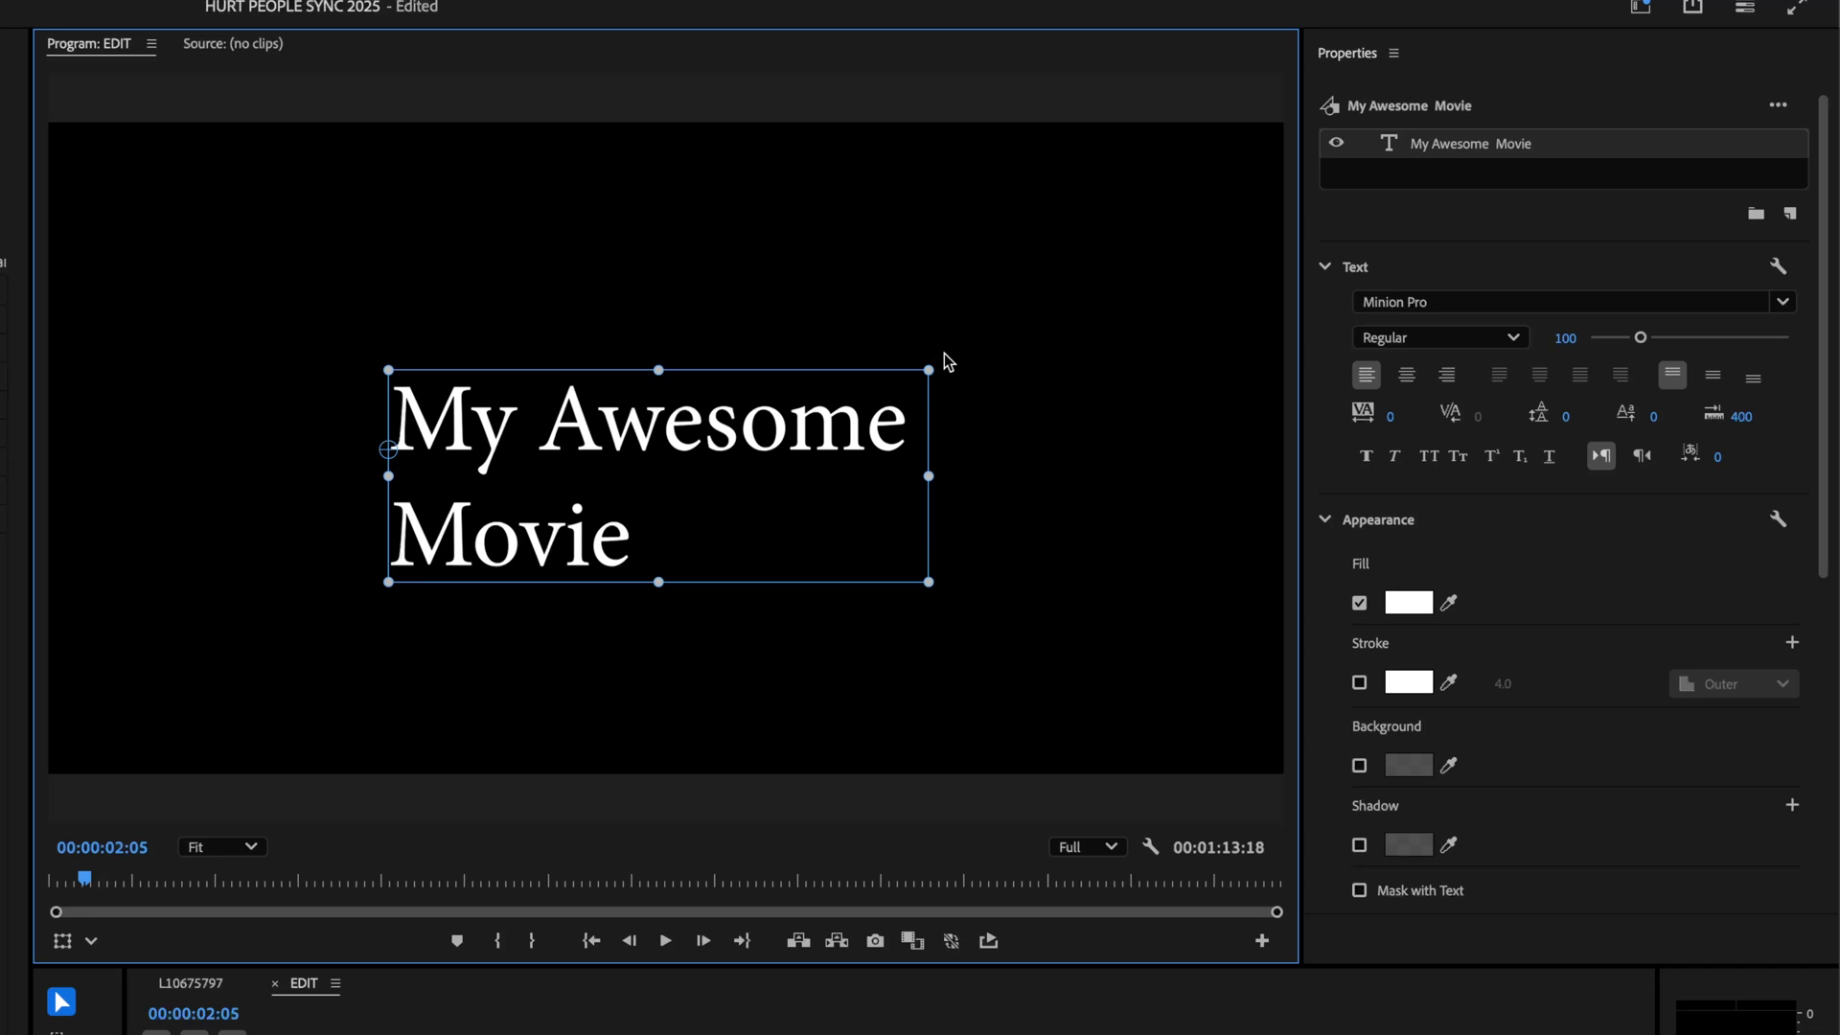
# Try rotating the title text around its left-edge anchor point and undo the rotation
pyautogui.moveTo(940, 357); pyautogui.dragTo(595, 395)
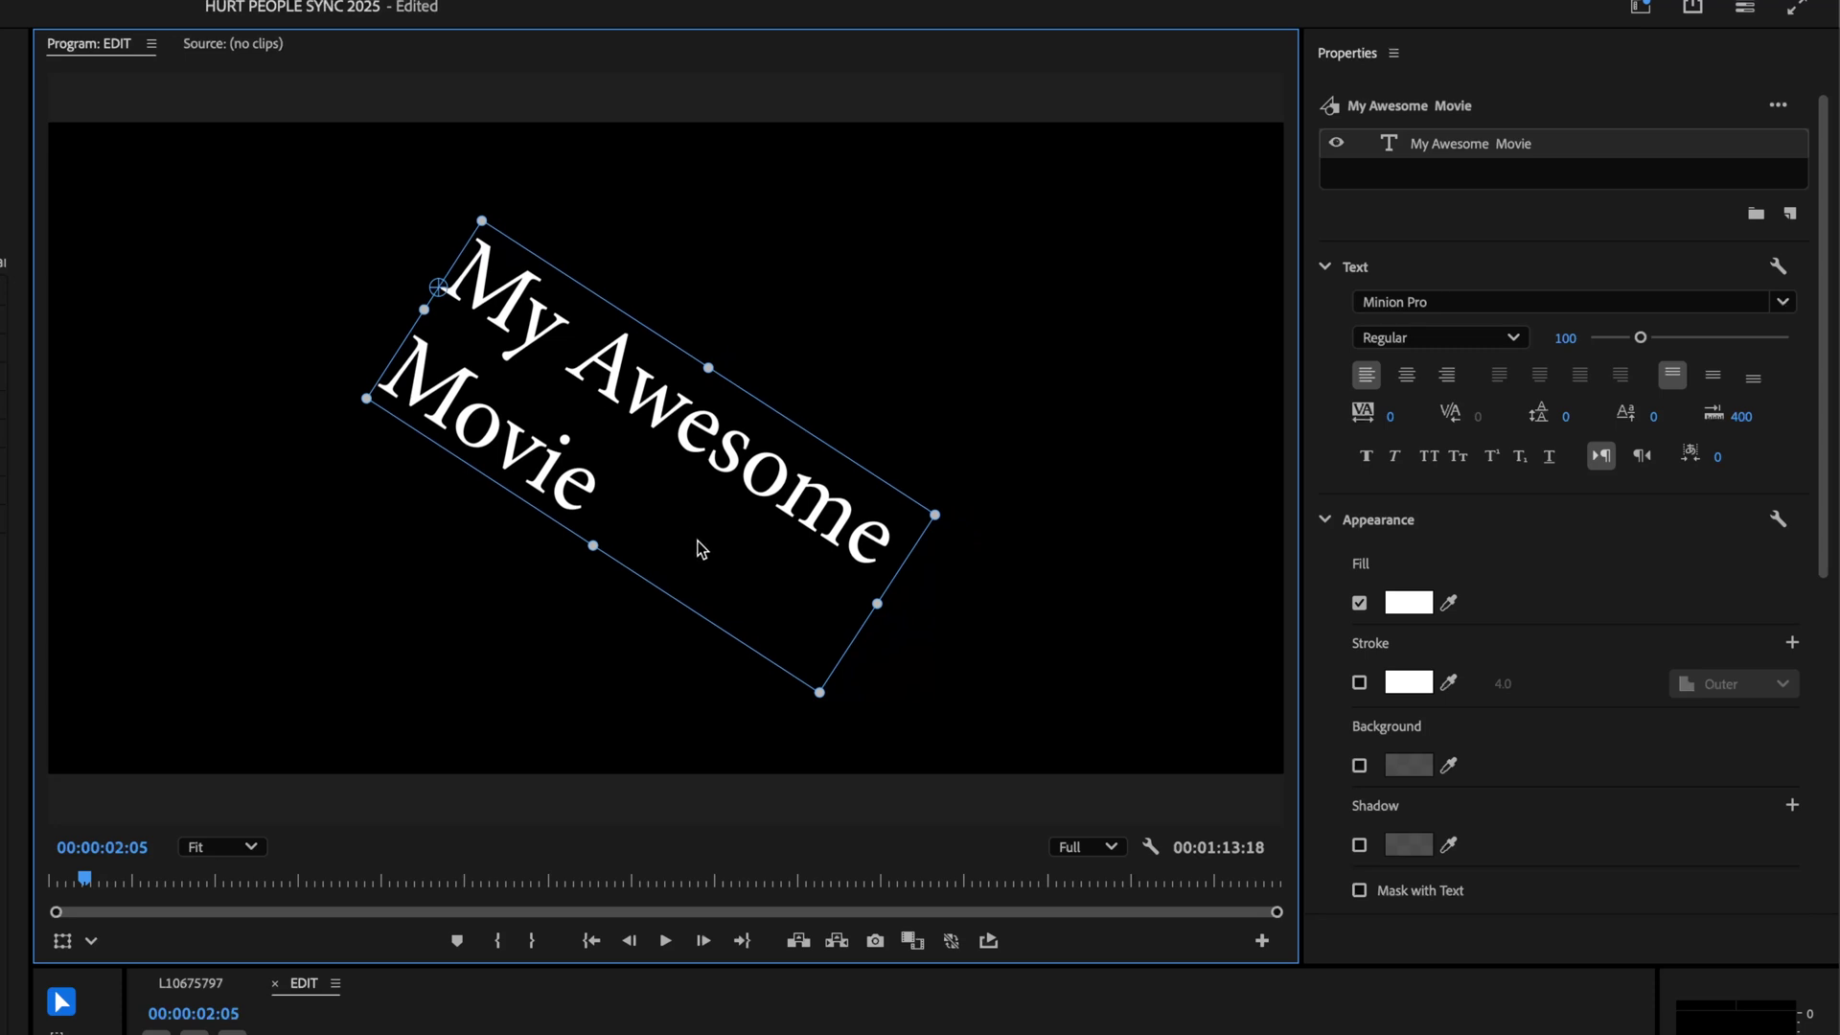
pyautogui.hotkey('ctrl', 'z')
pyautogui.hotkey('ctrl', 'z')
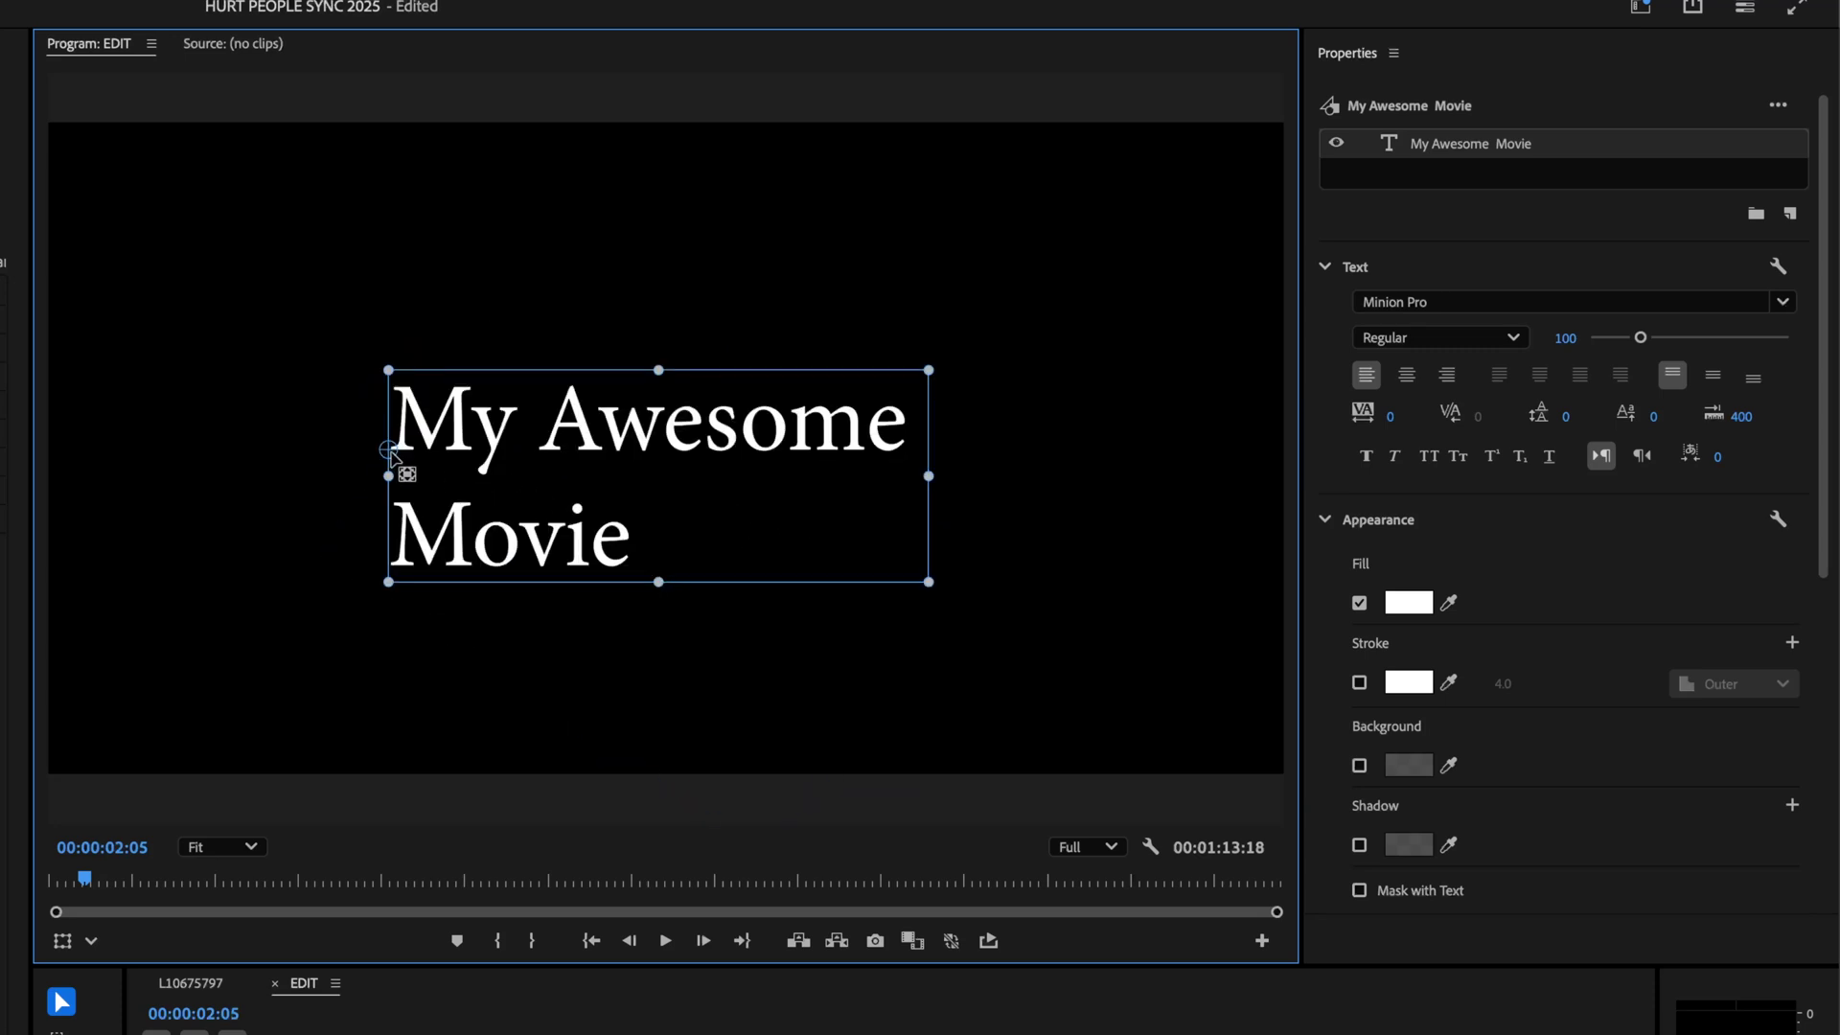
# Enlarge the title text slightly from its lower-right corner
pyautogui.moveTo(393, 458)
pyautogui.mouseDown()
pyautogui.moveTo(648, 518)
pyautogui.moveTo(681, 469)
pyautogui.moveTo(612, 464)
pyautogui.moveTo(817, 534)
pyautogui.moveTo(751, 497)
pyautogui.moveTo(381, 464)
pyautogui.moveTo(397, 476)
pyautogui.moveTo(391, 452)
pyautogui.mouseUp()
pyautogui.moveTo(928, 582); pyautogui.dragTo(963, 609)
# Move the title's anchor point to the middle of the text and enlarge the text around it
pyautogui.moveTo(388, 450); pyautogui.dragTo(674, 489)
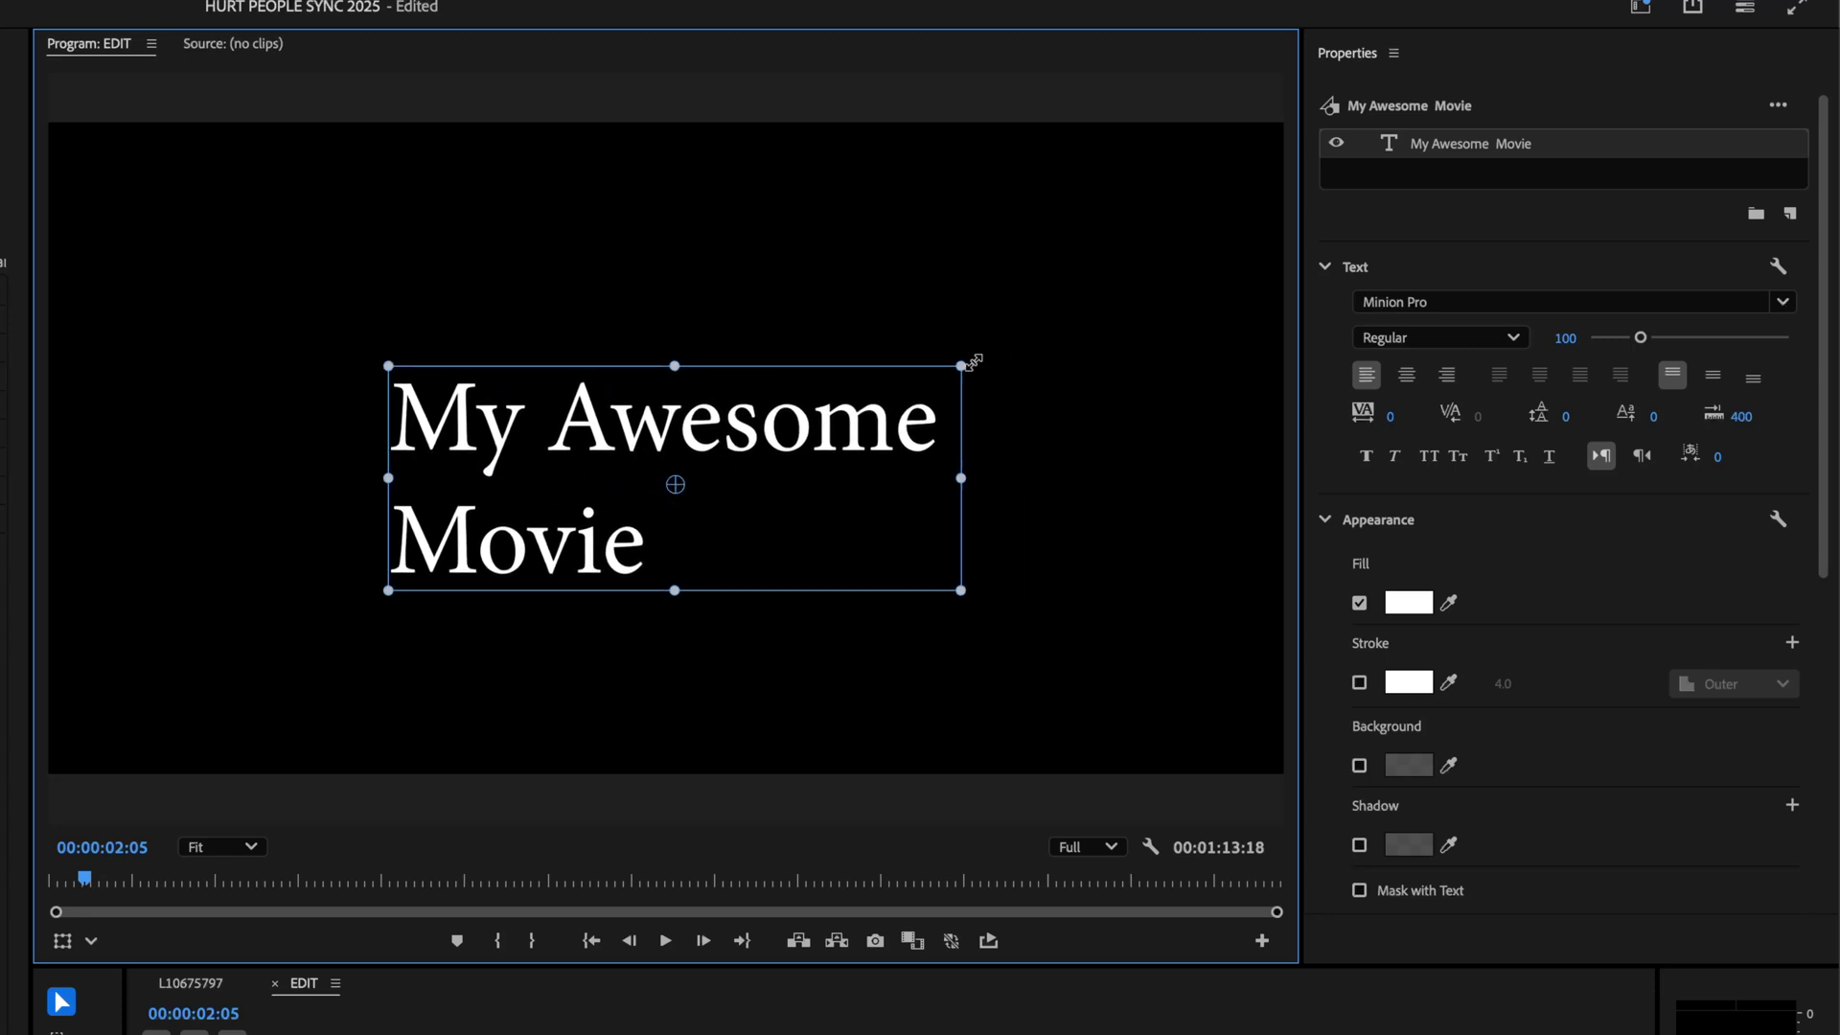
pyautogui.moveTo(961, 366); pyautogui.dragTo(1082, 314)
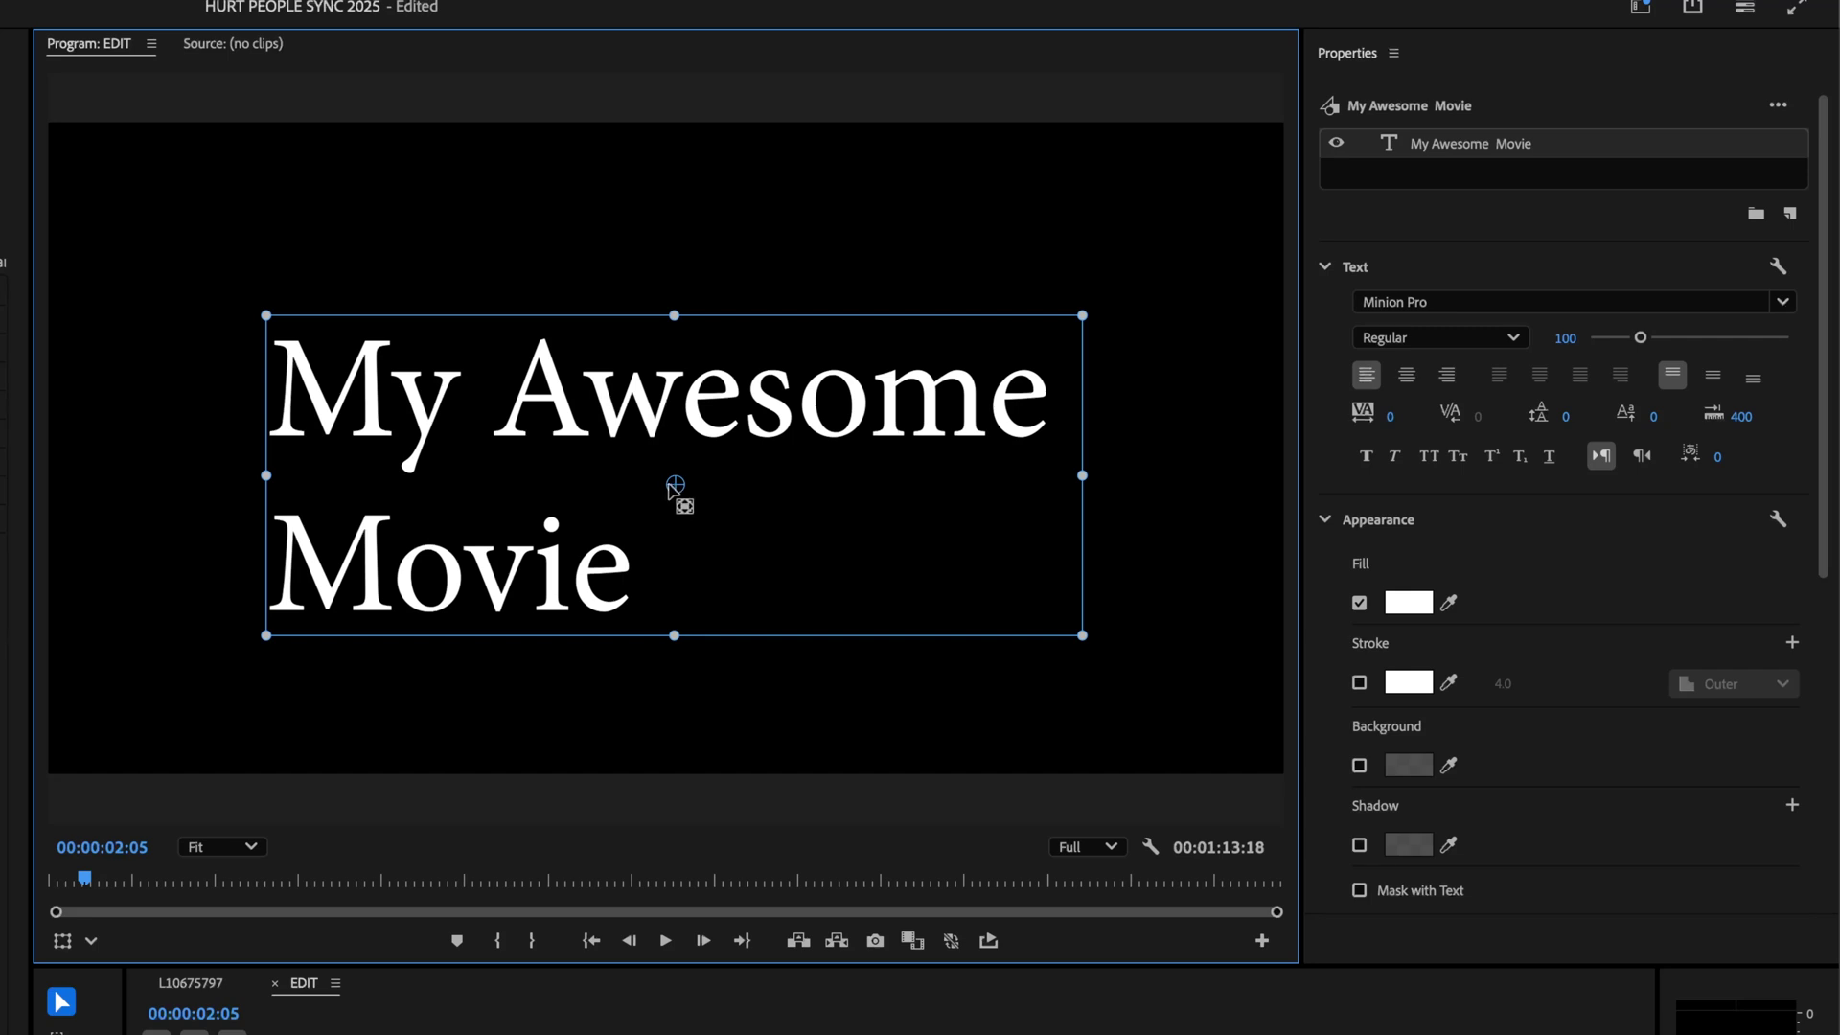
pyautogui.moveTo(676, 485)
pyautogui.mouseDown()
pyautogui.moveTo(580, 436)
pyautogui.moveTo(684, 490)
pyautogui.mouseUp()
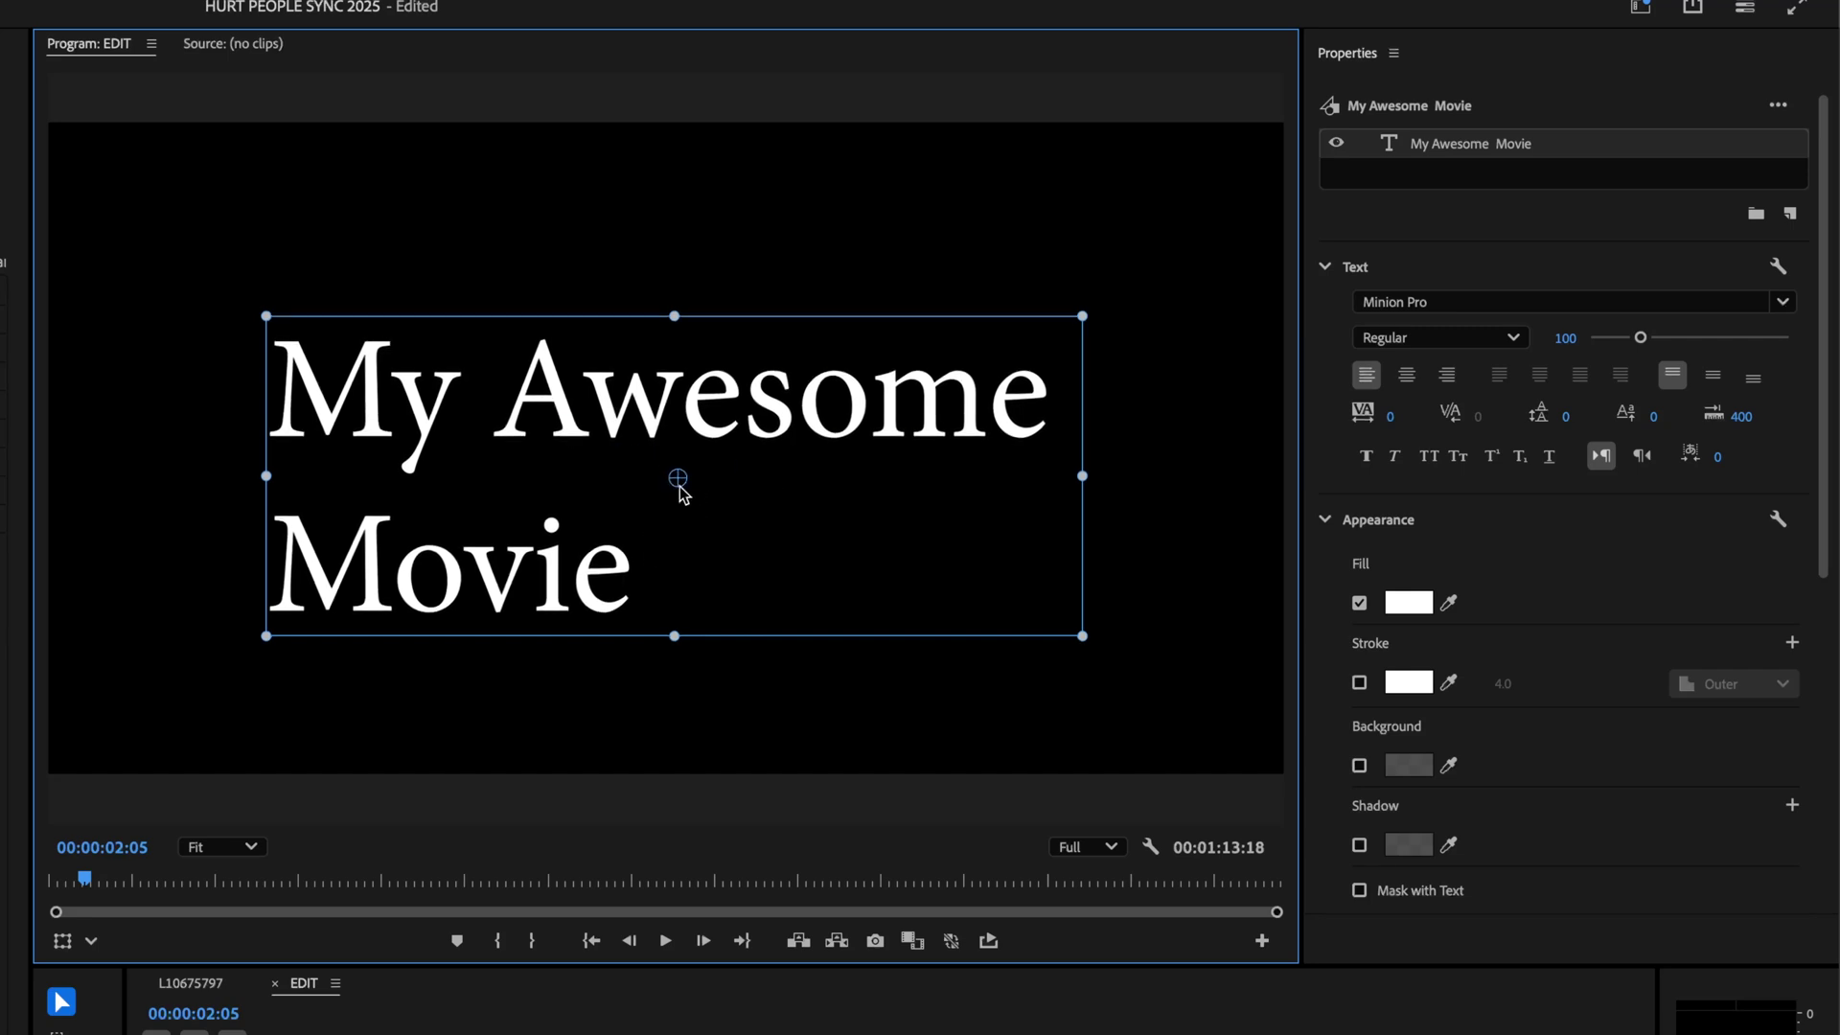
# Rotate the title text clockwise around its centred anchor point
pyautogui.click(1090, 302)
pyautogui.click(958, 410)
pyautogui.moveTo(1087, 302); pyautogui.dragTo(943, 450)
# Place the anchor point on the title's lower-left corner and try rotating, moving and scaling the text with it
pyautogui.moveTo(695, 503); pyautogui.dragTo(241, 574)
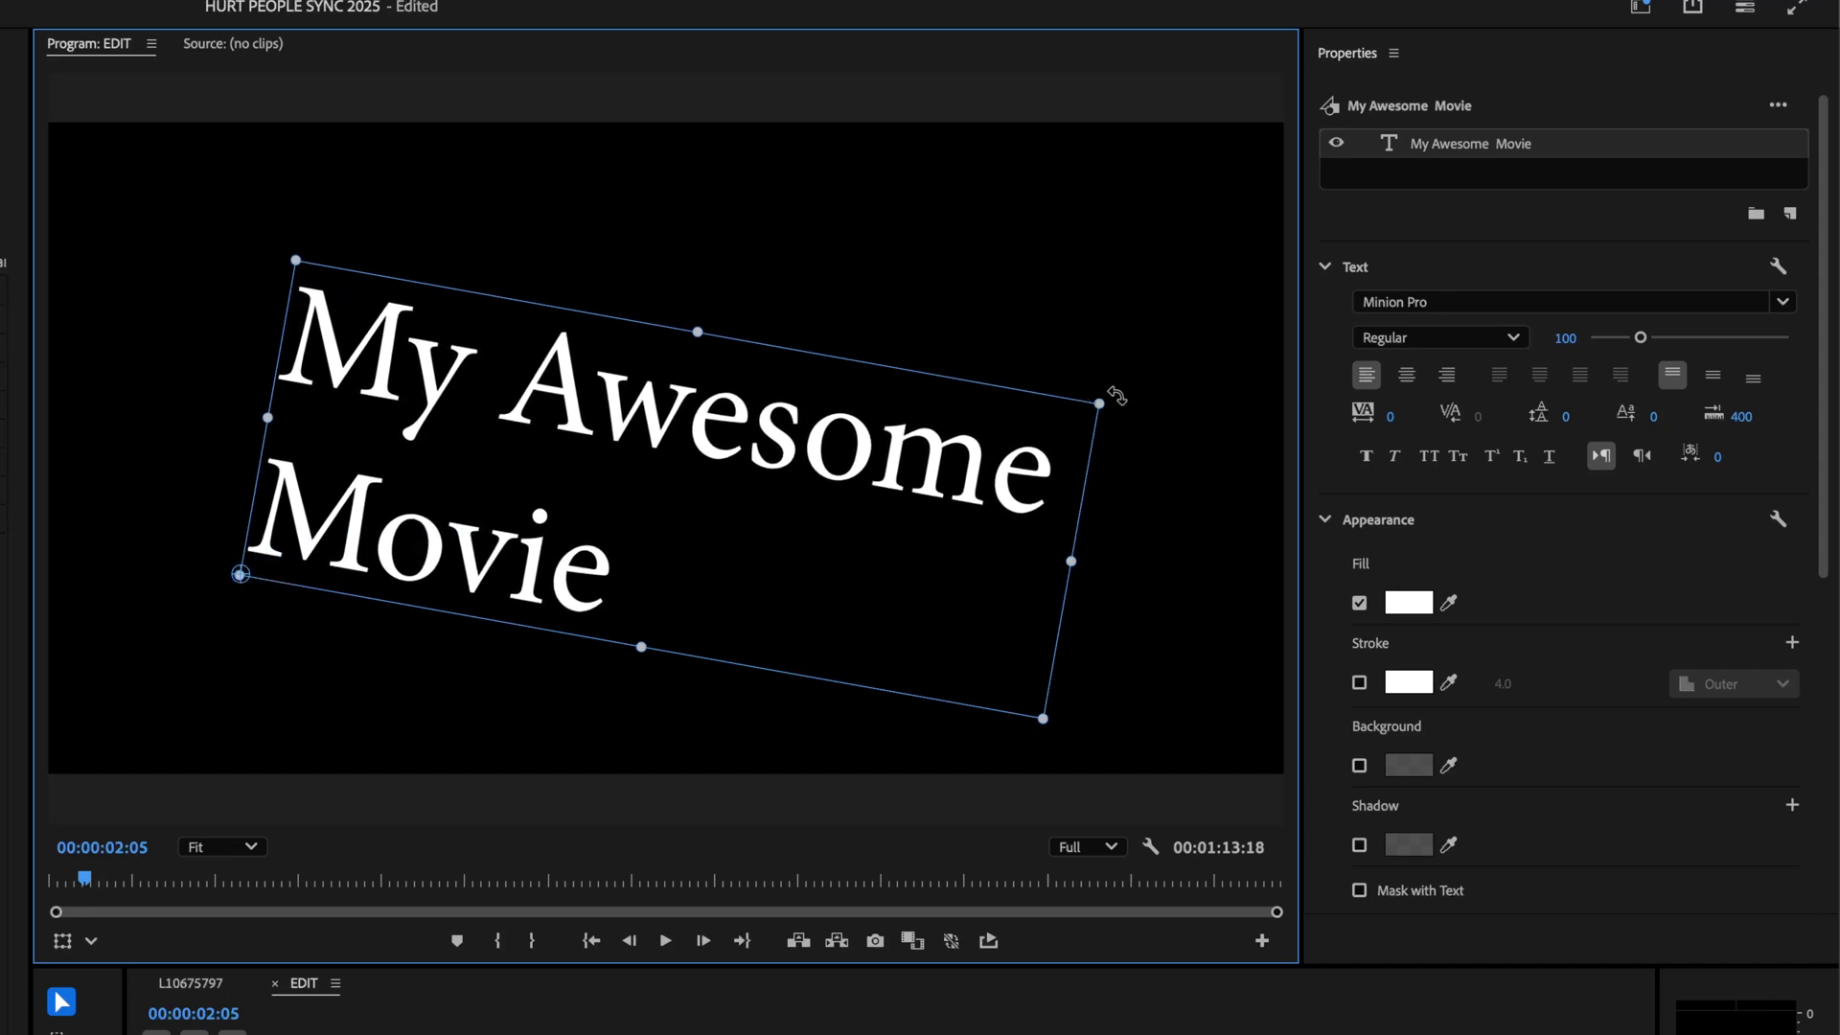
pyautogui.moveTo(1105, 385); pyautogui.dragTo(747, 353)
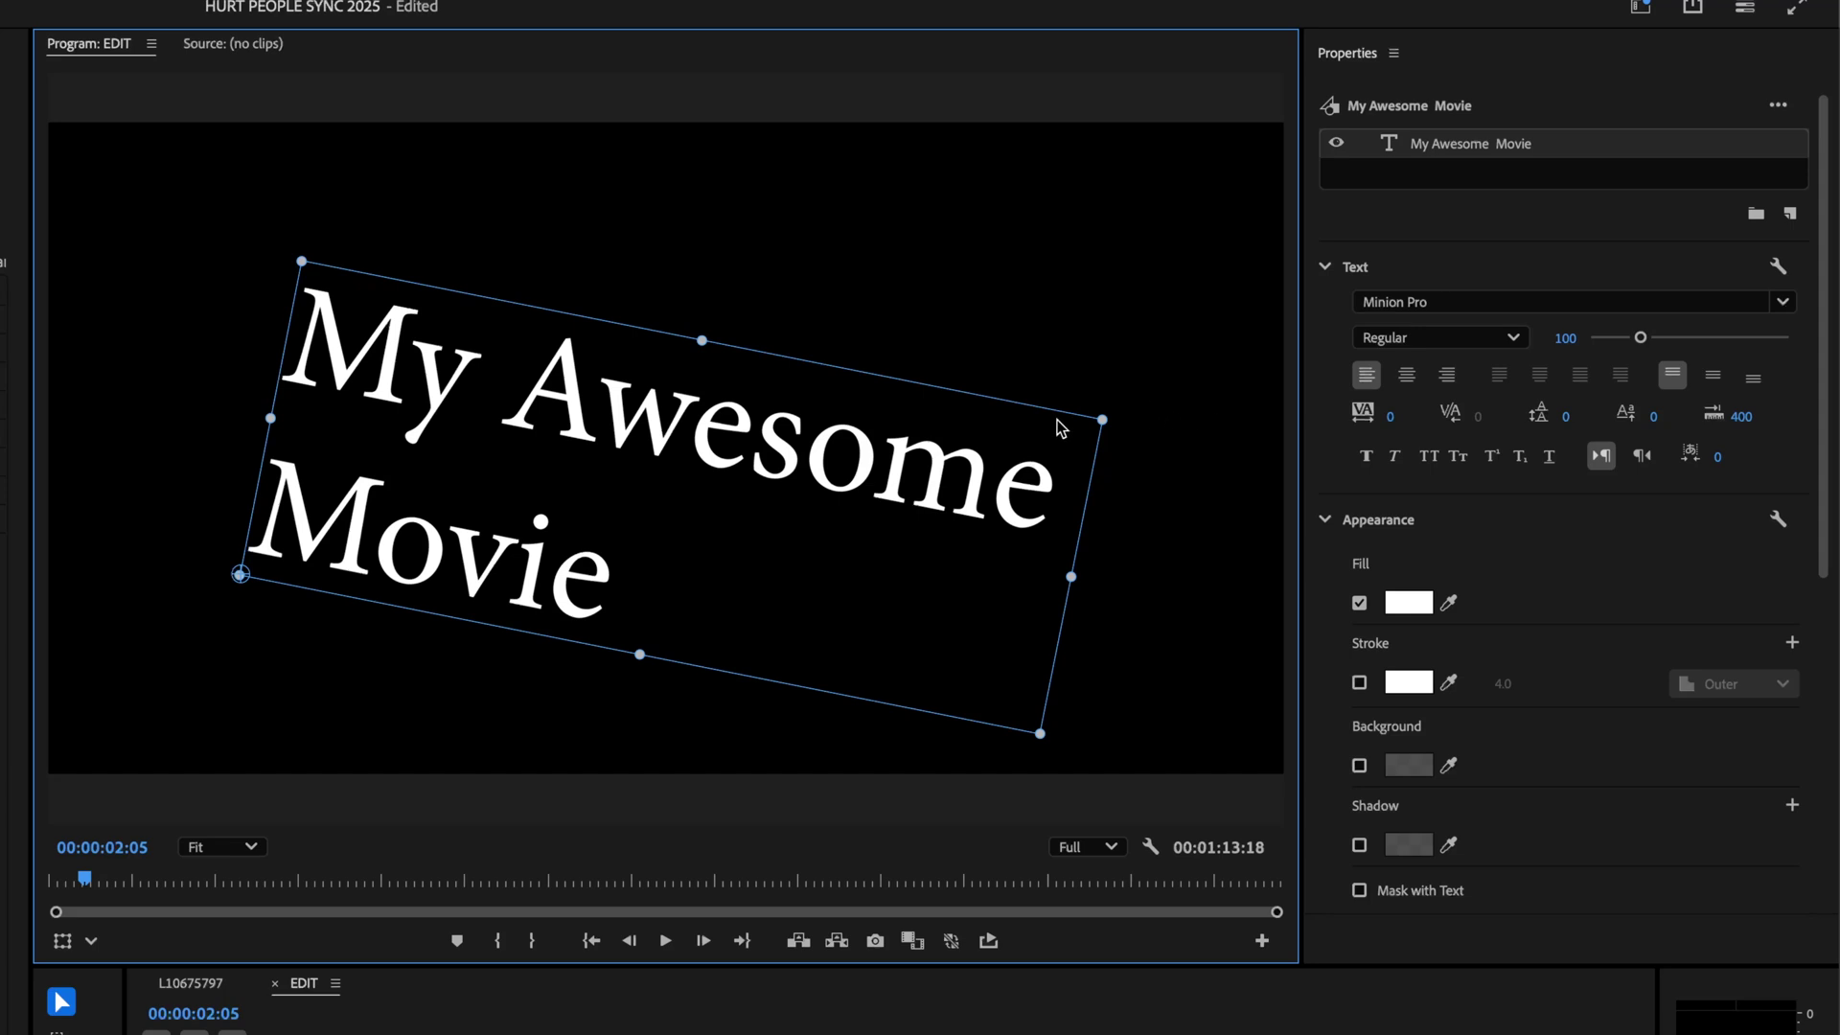
pyautogui.moveTo(692, 490); pyautogui.dragTo(678, 441)
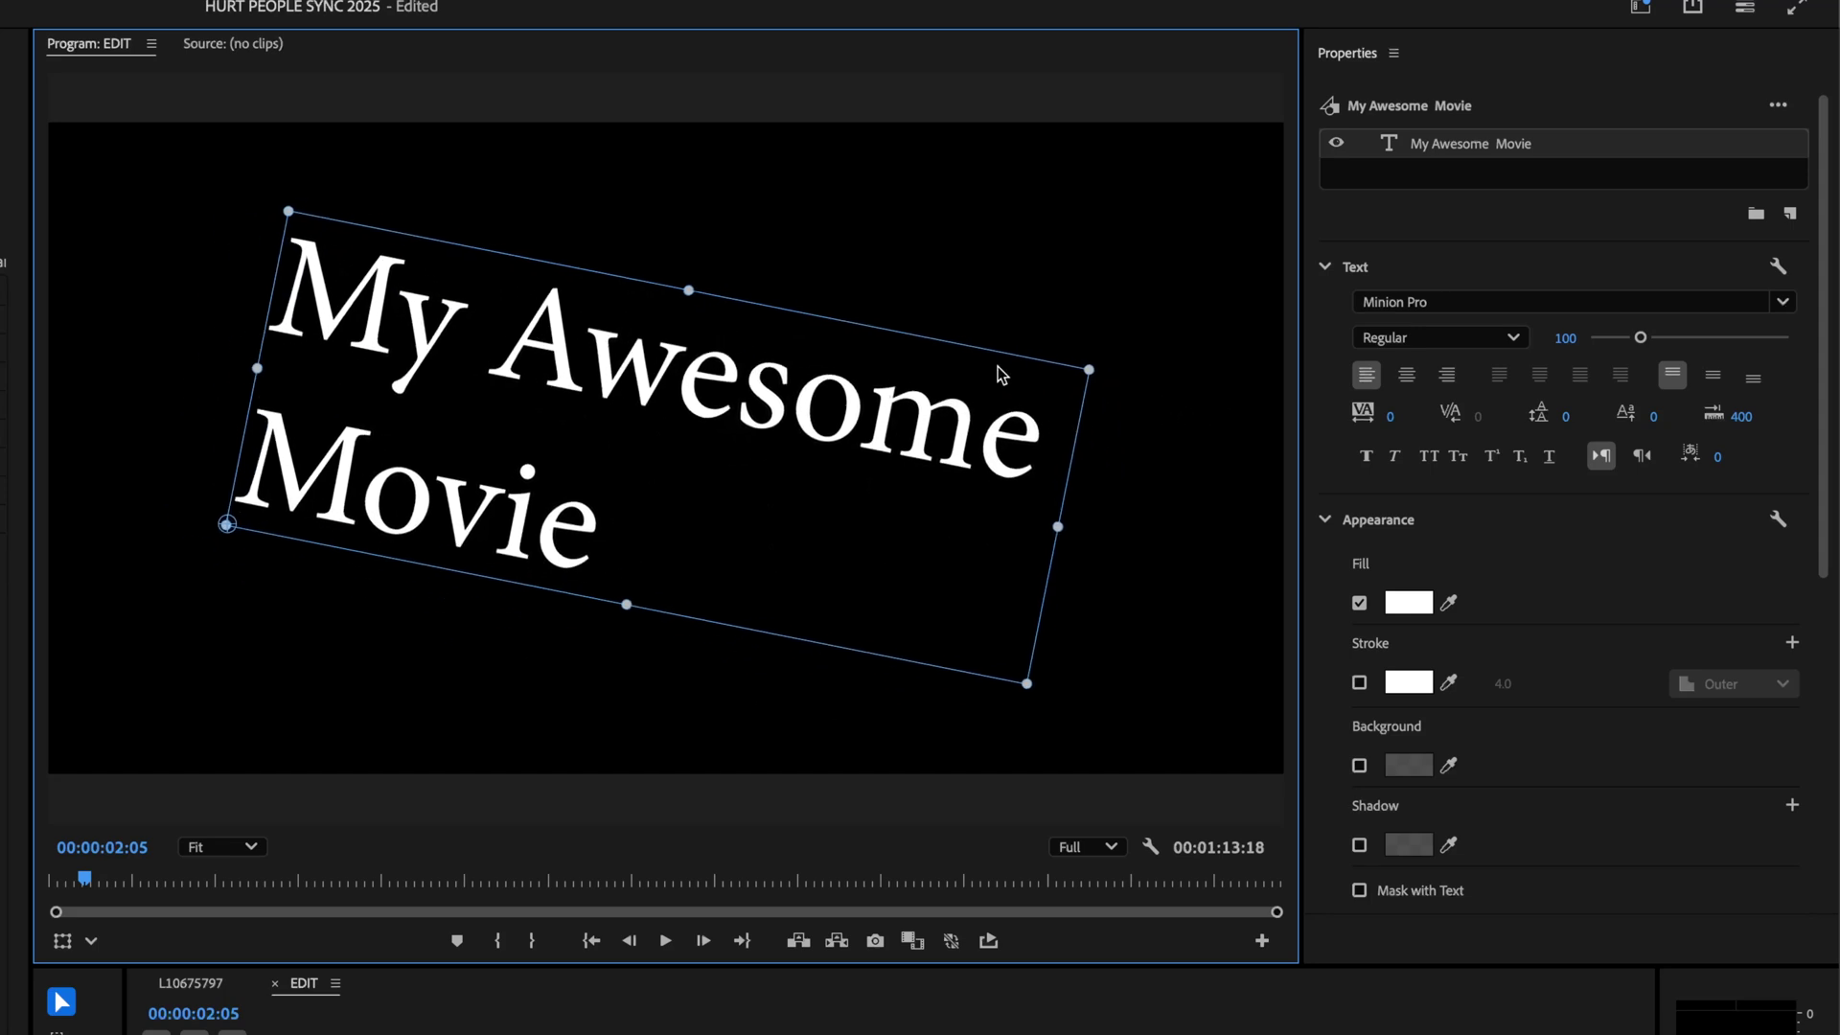
pyautogui.moveTo(1102, 358)
pyautogui.mouseDown()
pyautogui.moveTo(1060, 307)
pyautogui.moveTo(1092, 357)
pyautogui.moveTo(1146, 328)
pyautogui.moveTo(1069, 391)
pyautogui.moveTo(1072, 374)
pyautogui.mouseUp()
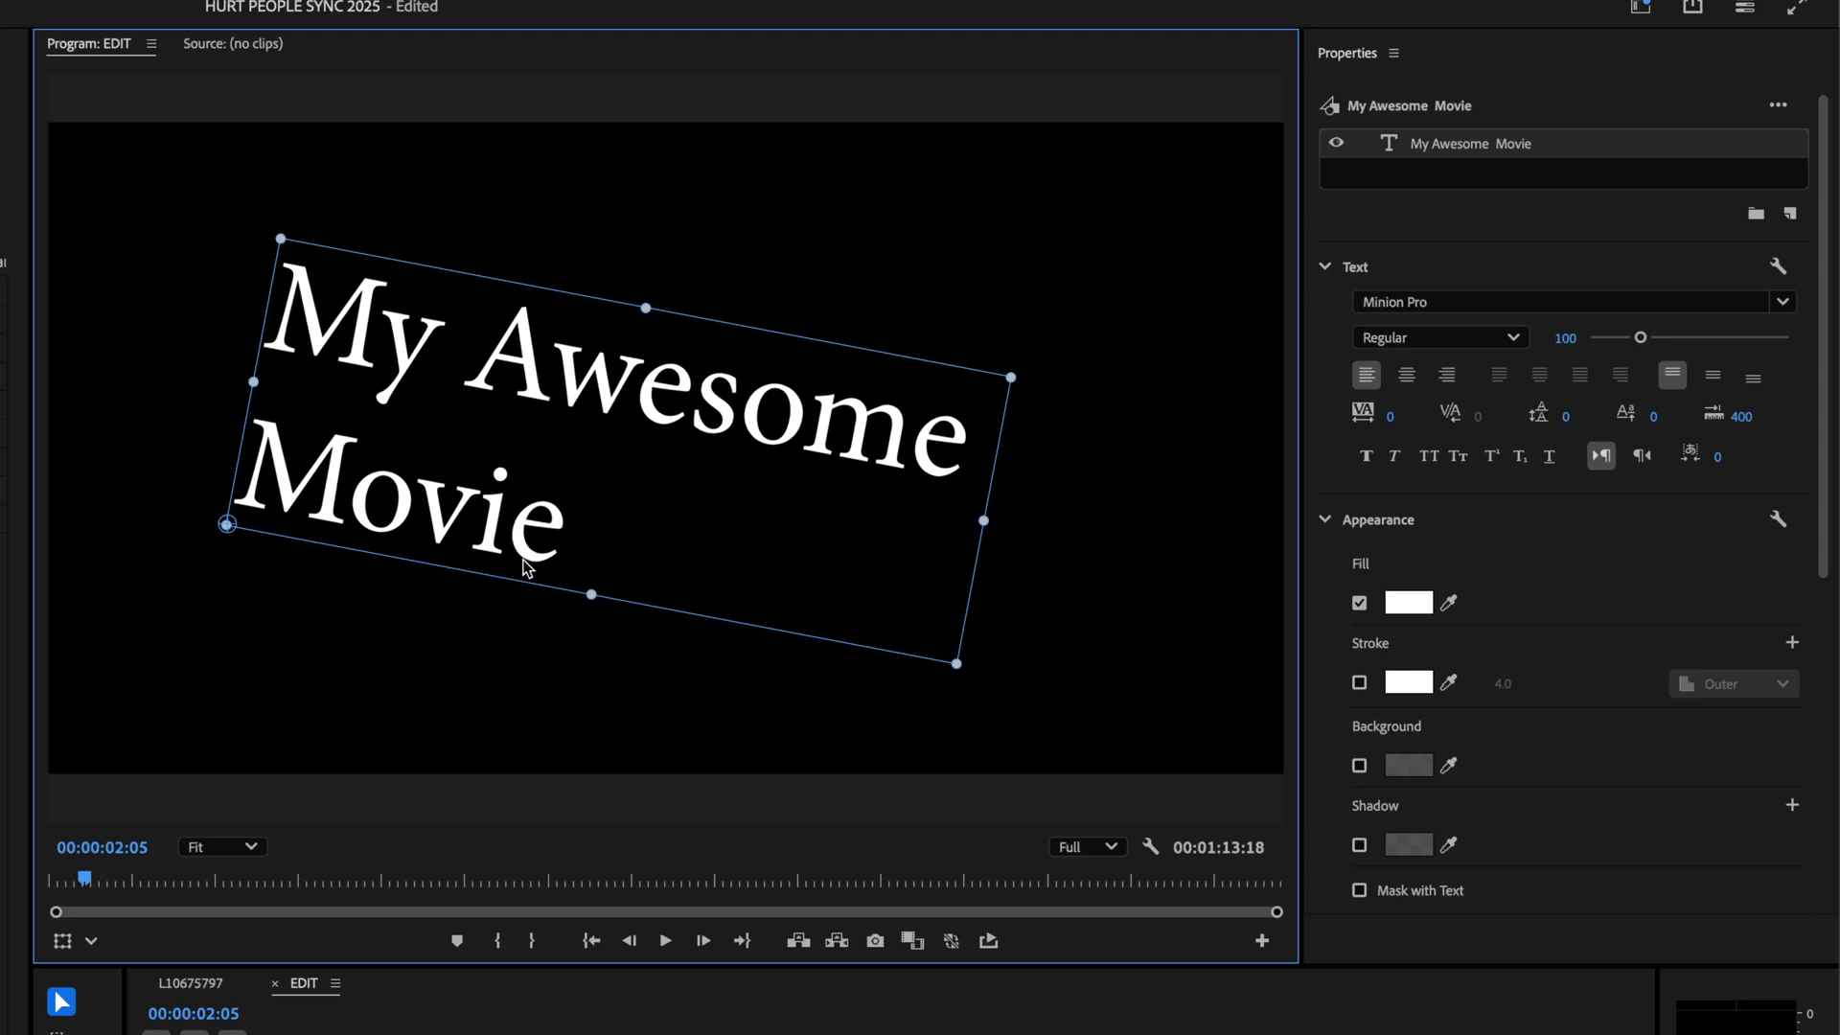
# Undo the anchor point, rotation and scaling experiments on the title text
pyautogui.hotkey('ctrl', 'z')
pyautogui.hotkey('ctrl', 'z')
pyautogui.hotkey('ctrl', 'z')
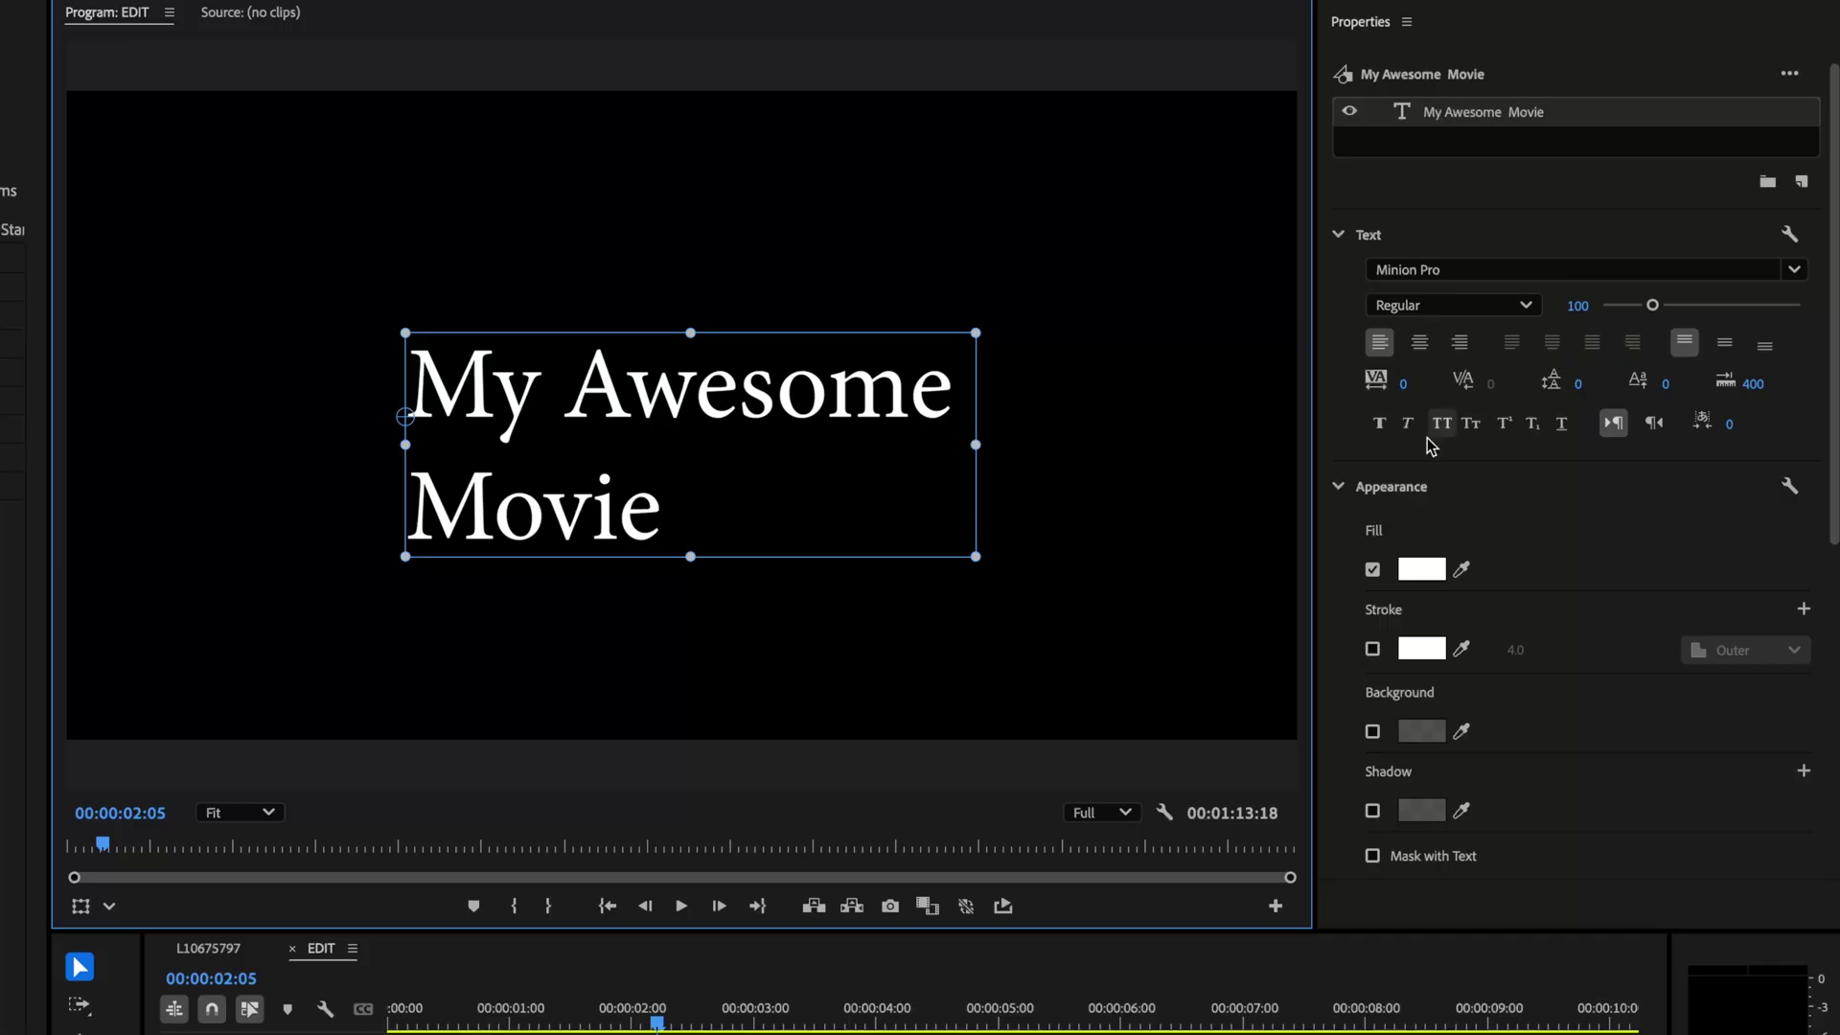
# Change the title text's font to Impact
pyautogui.click(1794, 269)
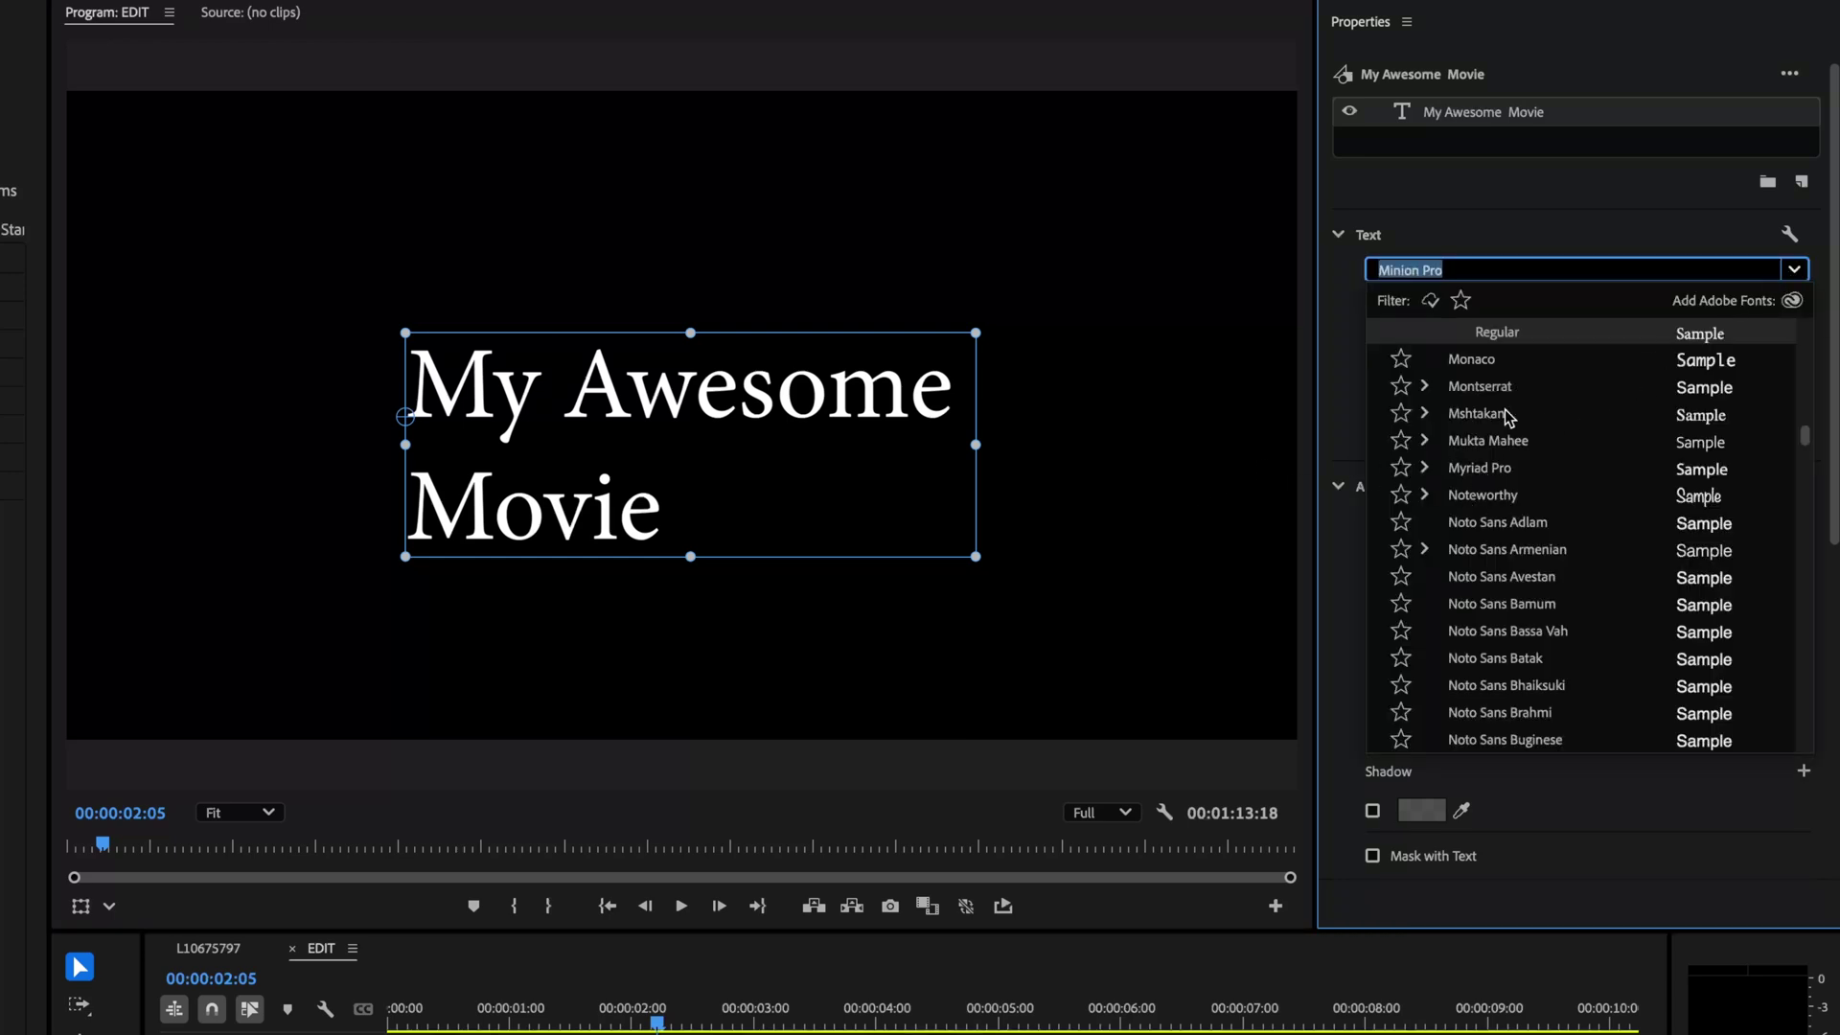
pyautogui.scroll(5, 1506, 418)
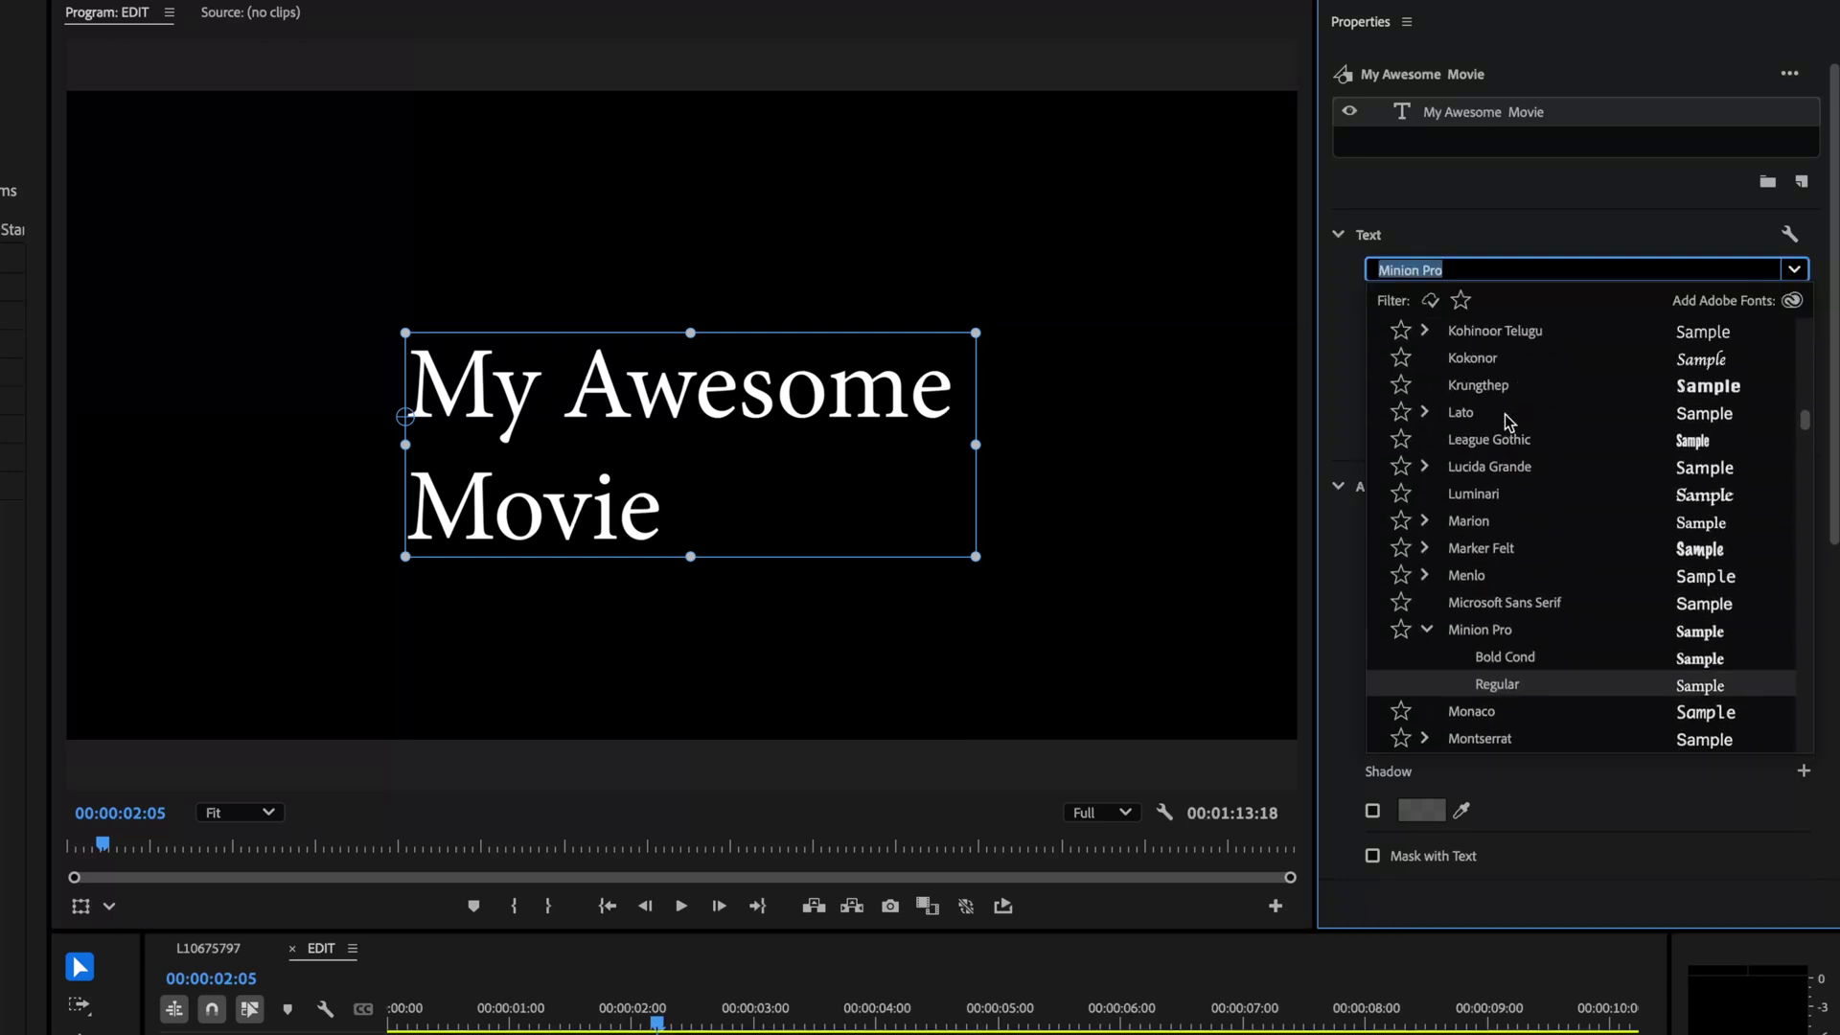
pyautogui.scroll(1, 1504, 414)
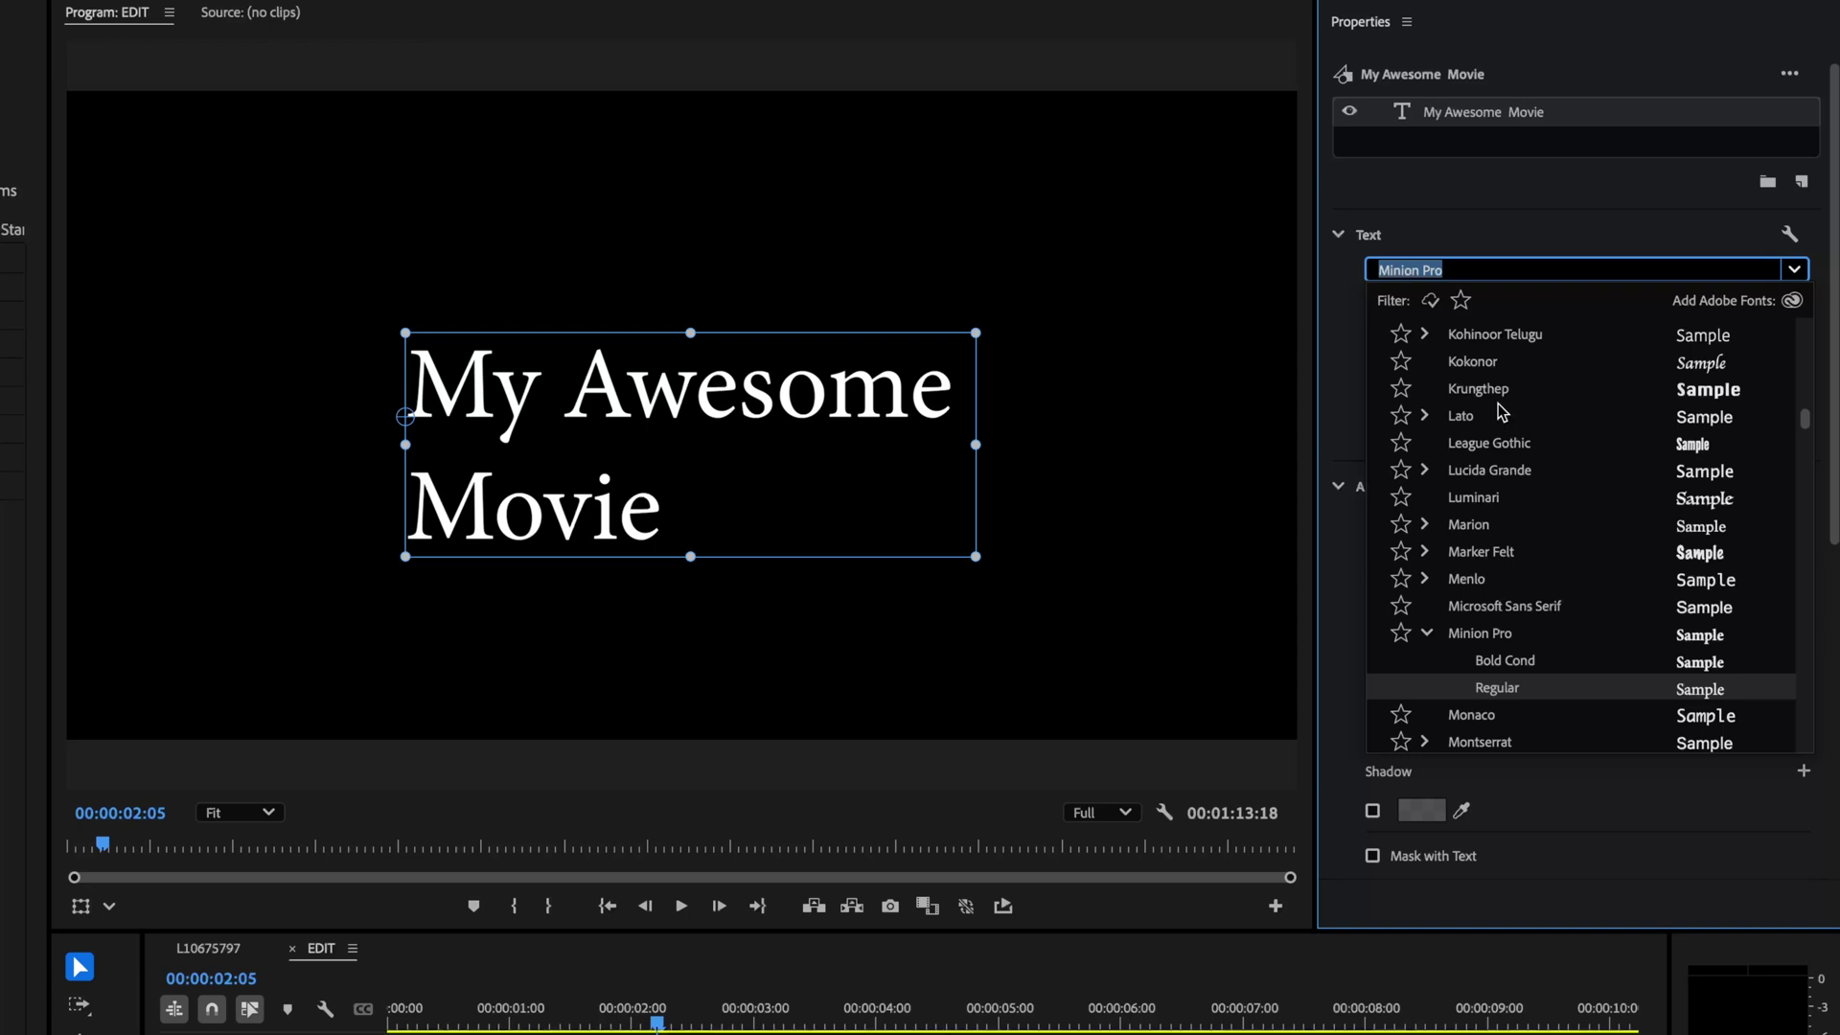
pyautogui.scroll(1, 1502, 397)
pyautogui.scroll(3, 1504, 403)
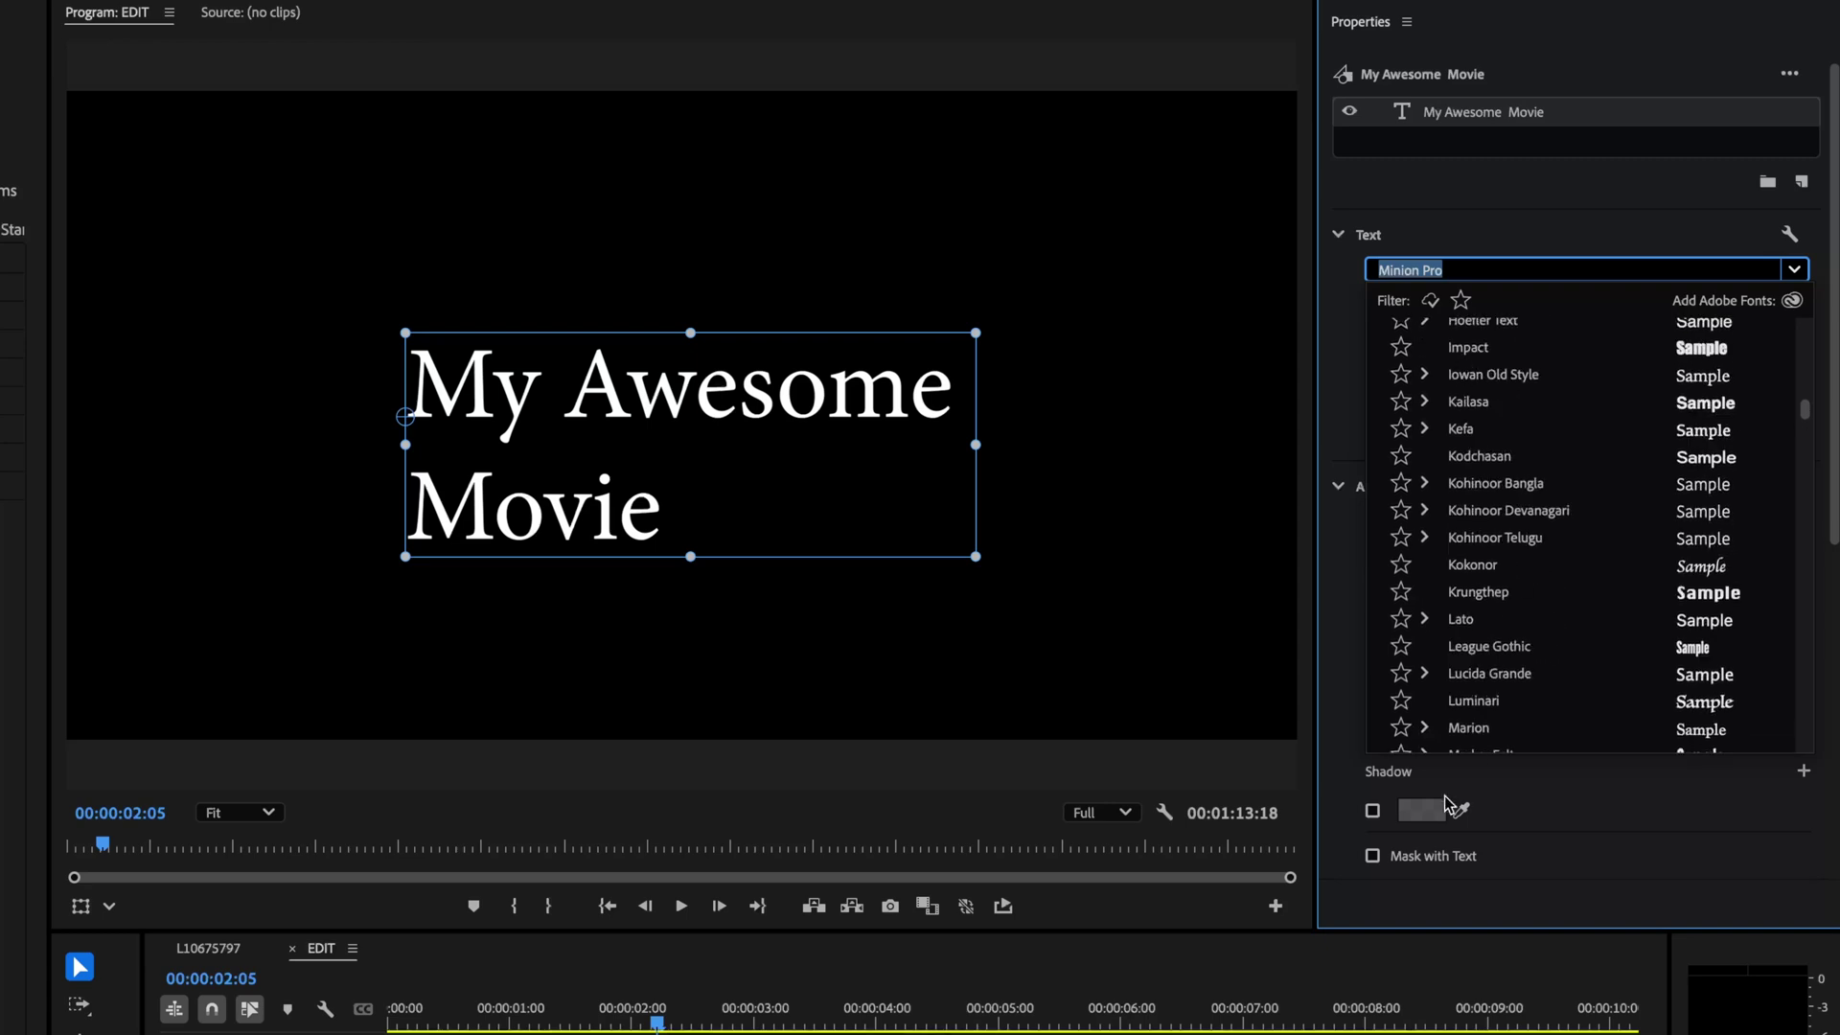
pyautogui.click(1481, 351)
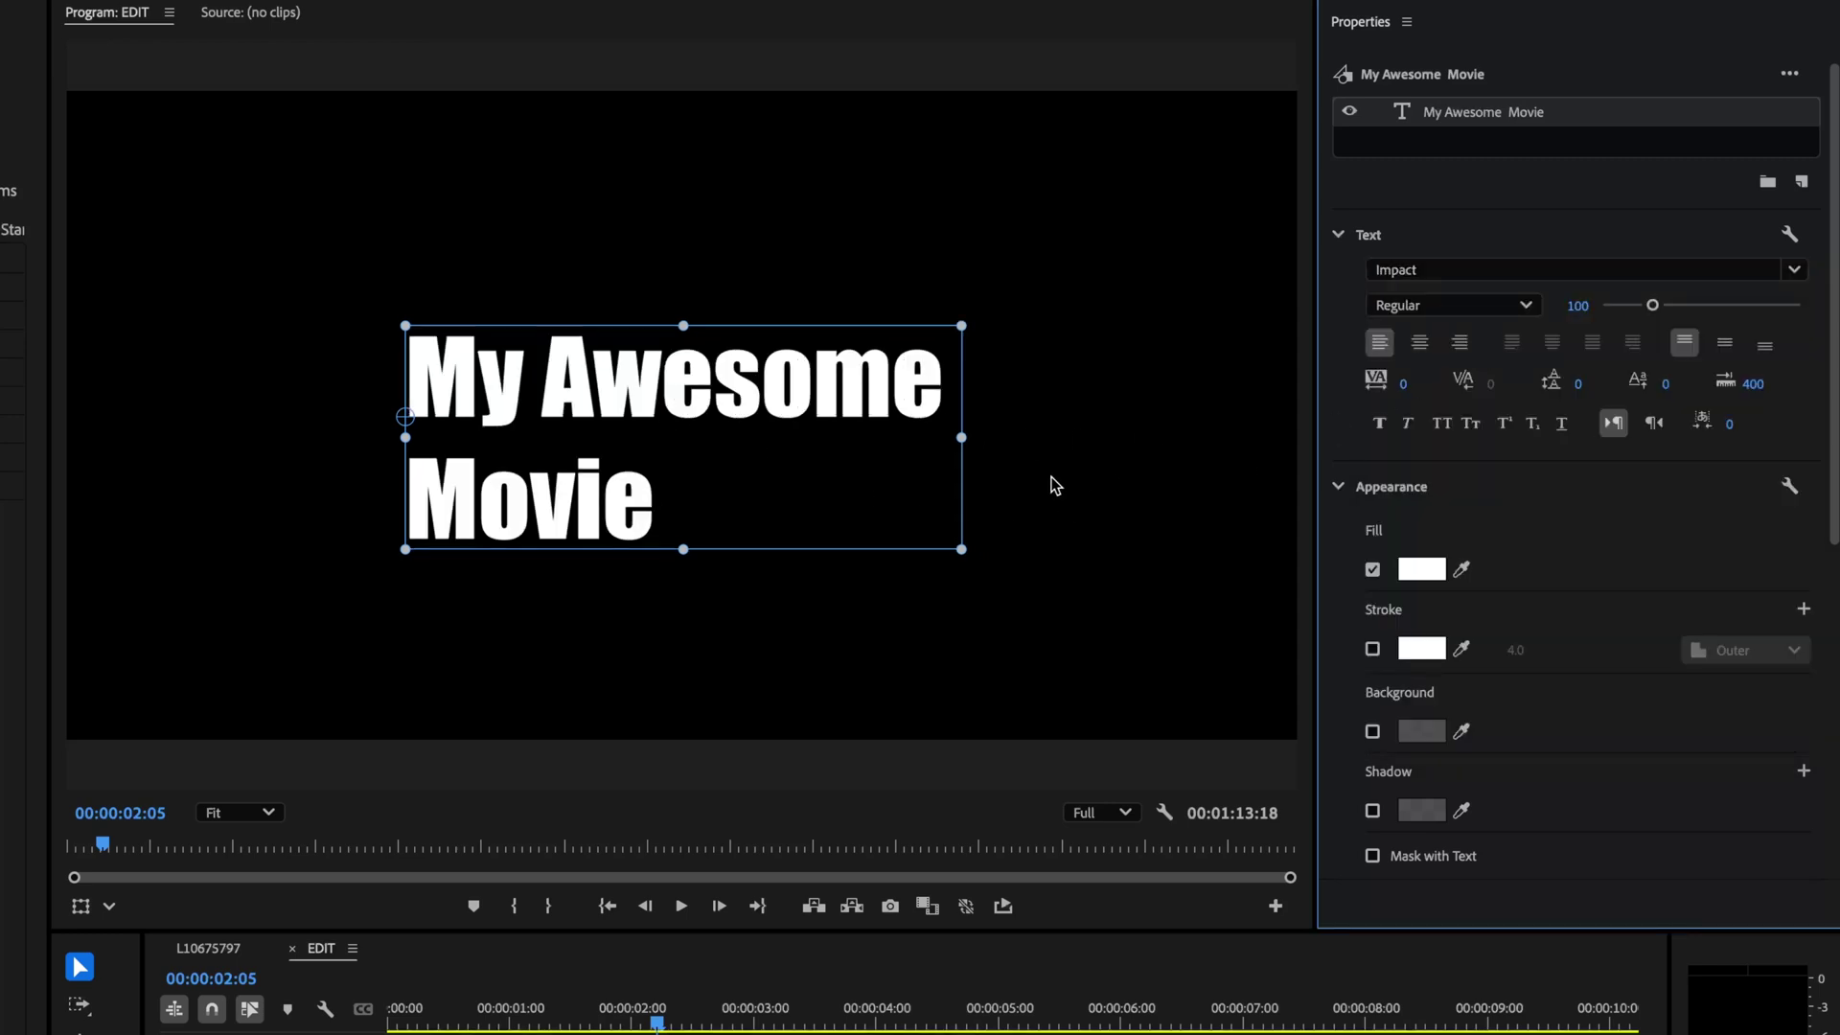
# Try a font size of 103 for the title text and undo it
pyautogui.moveTo(1652, 306); pyautogui.dragTo(1653, 306)
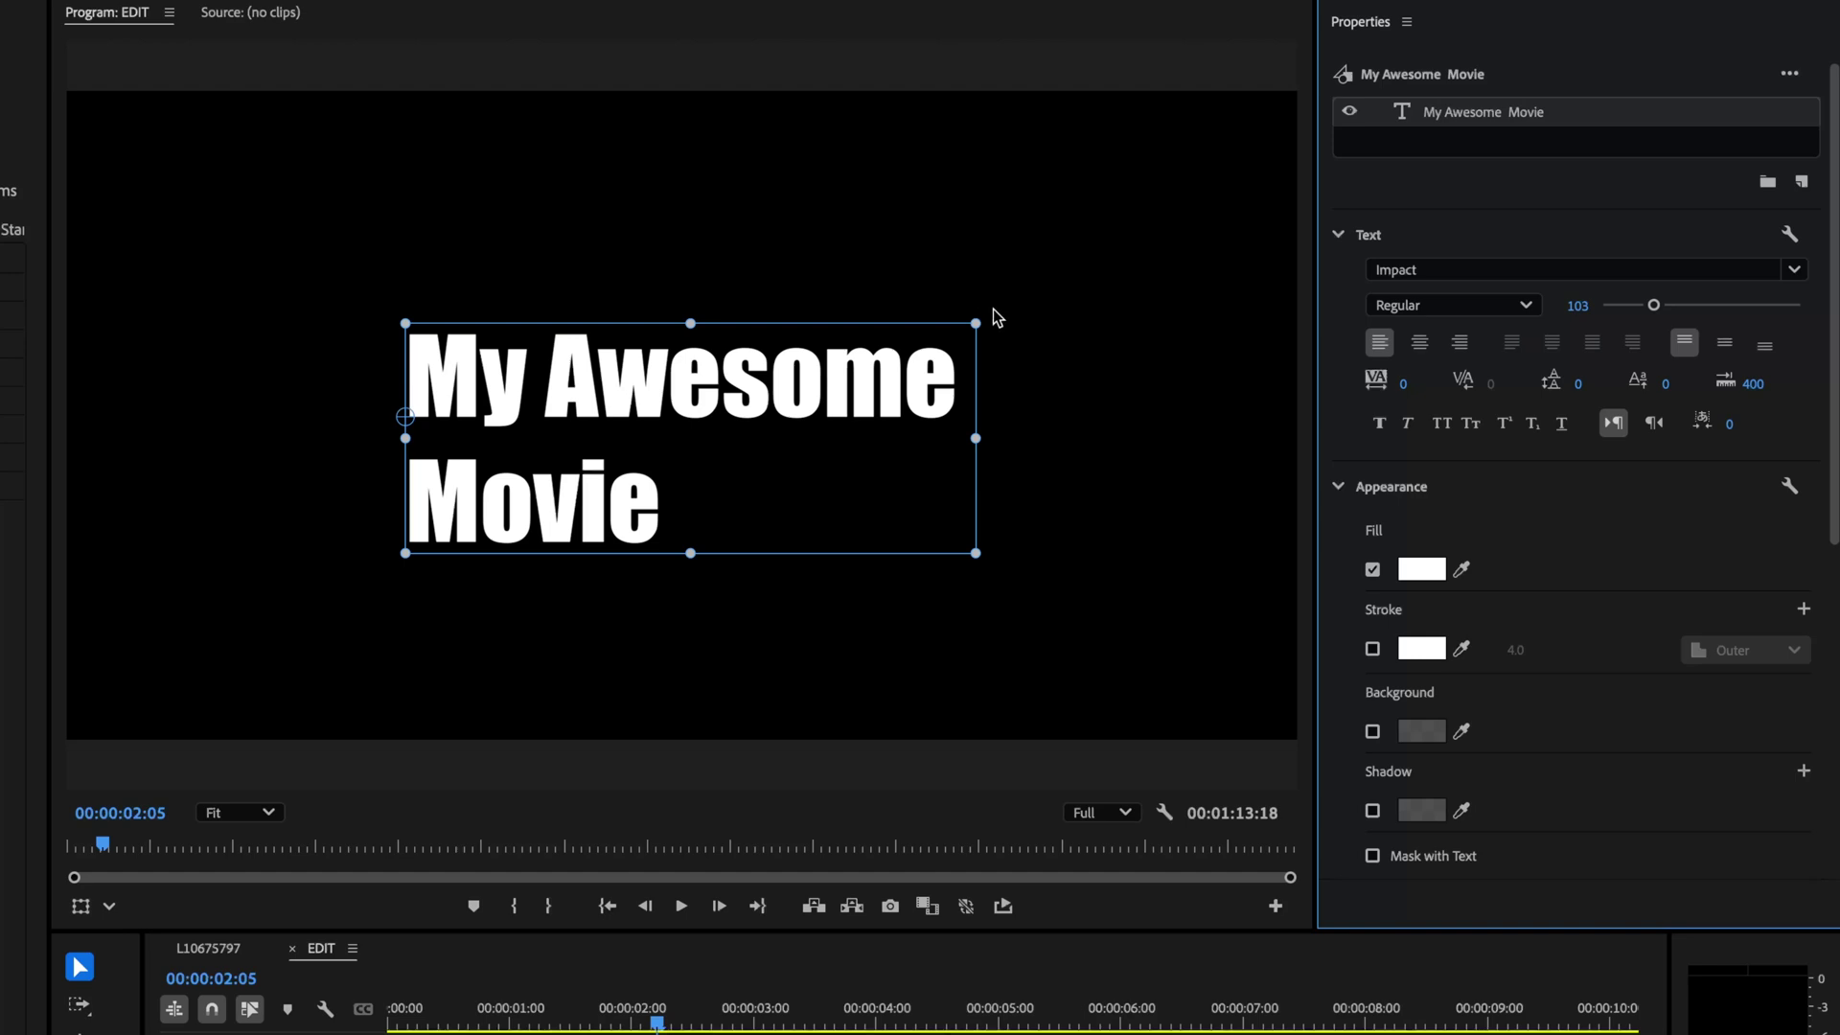
pyautogui.press('super+z')
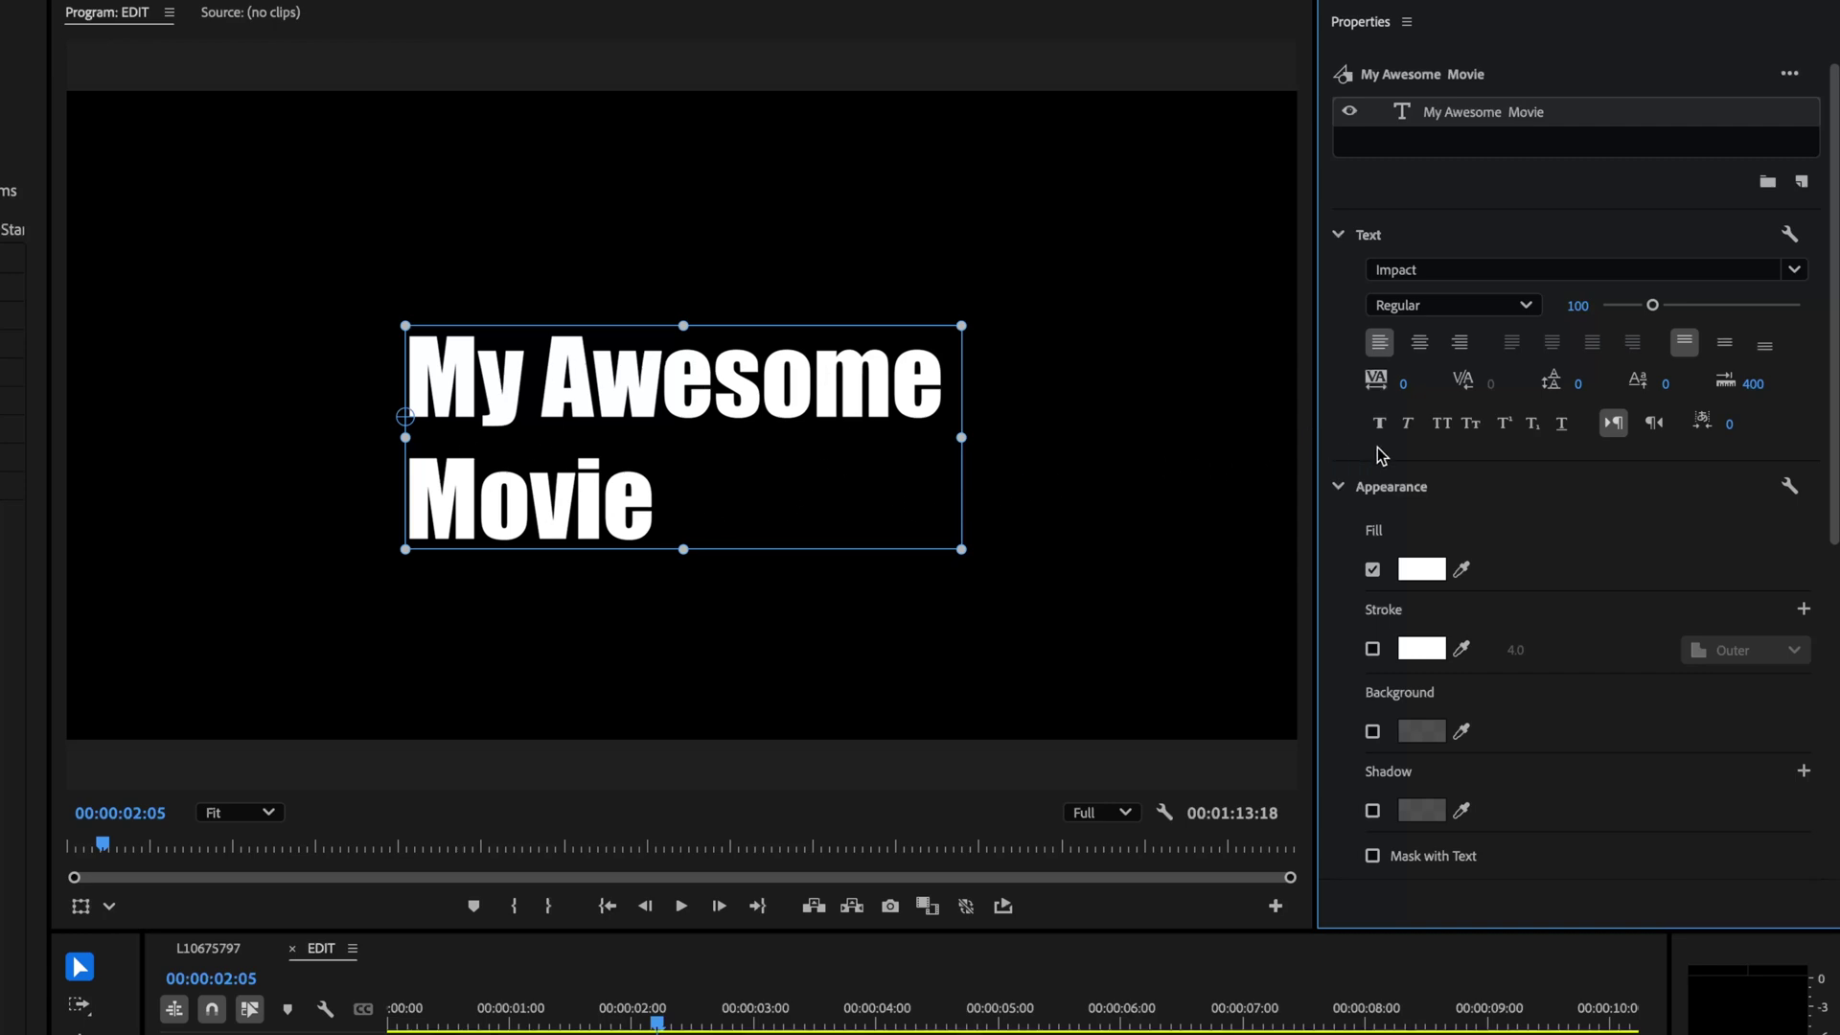
# Center-align the title's two lines of text and reposition the title in the frame
pyautogui.click(1425, 352)
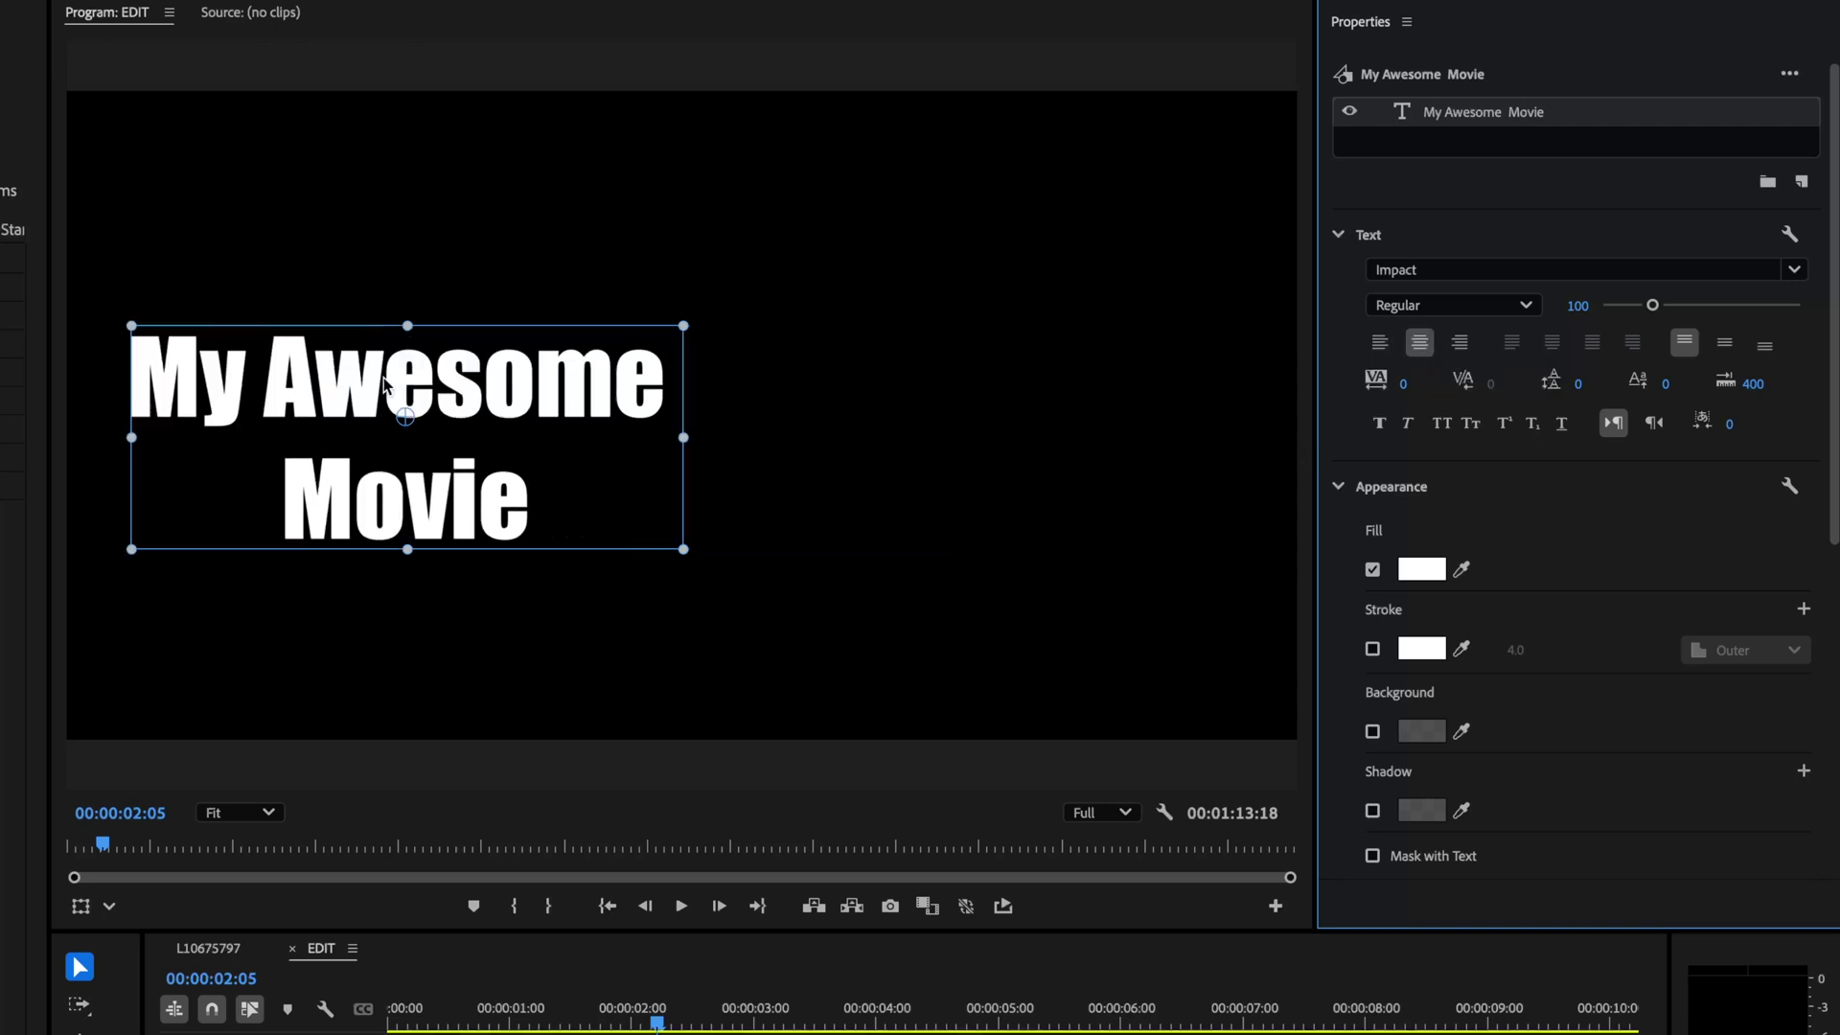
pyautogui.moveTo(389, 385); pyautogui.dragTo(711, 347)
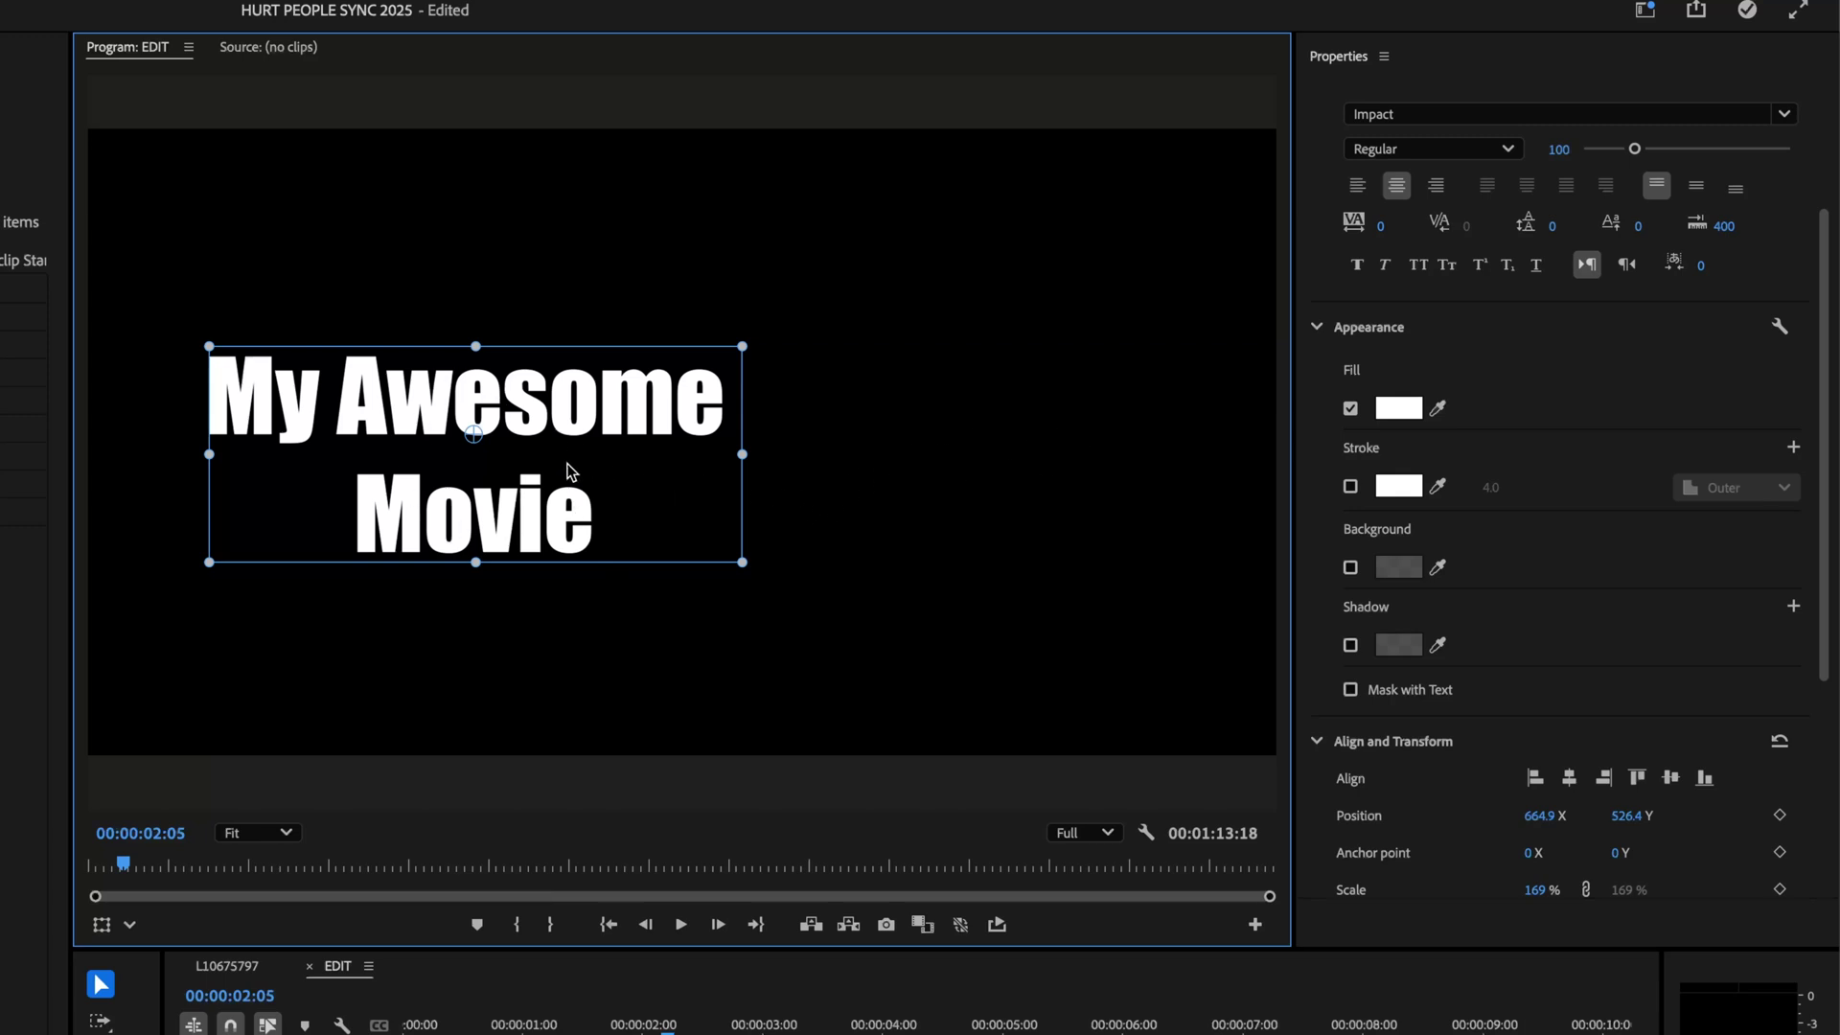
pyautogui.moveTo(517, 414)
pyautogui.mouseDown()
pyautogui.moveTo(784, 422)
pyautogui.moveTo(653, 467)
pyautogui.moveTo(574, 462)
pyautogui.mouseUp()
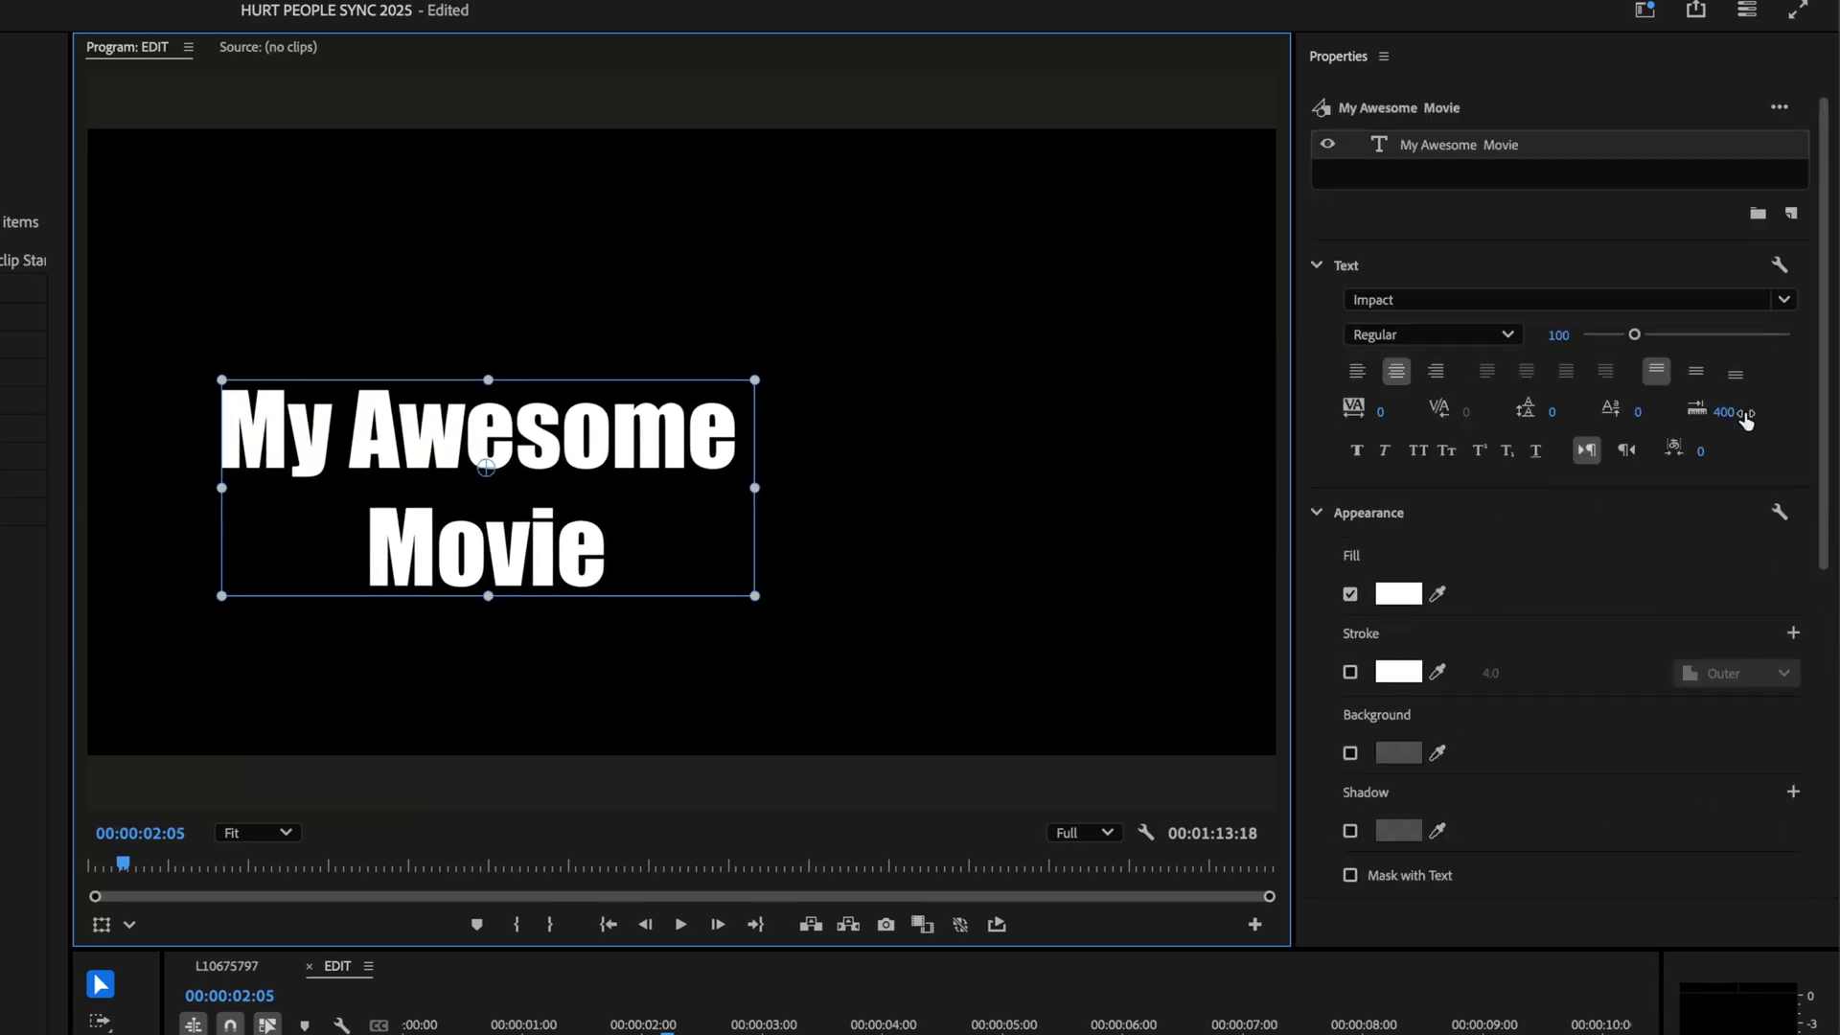
# Align the title text to the horizontal and vertical centre of the video frame
pyautogui.scroll(-8, 1728, 463)
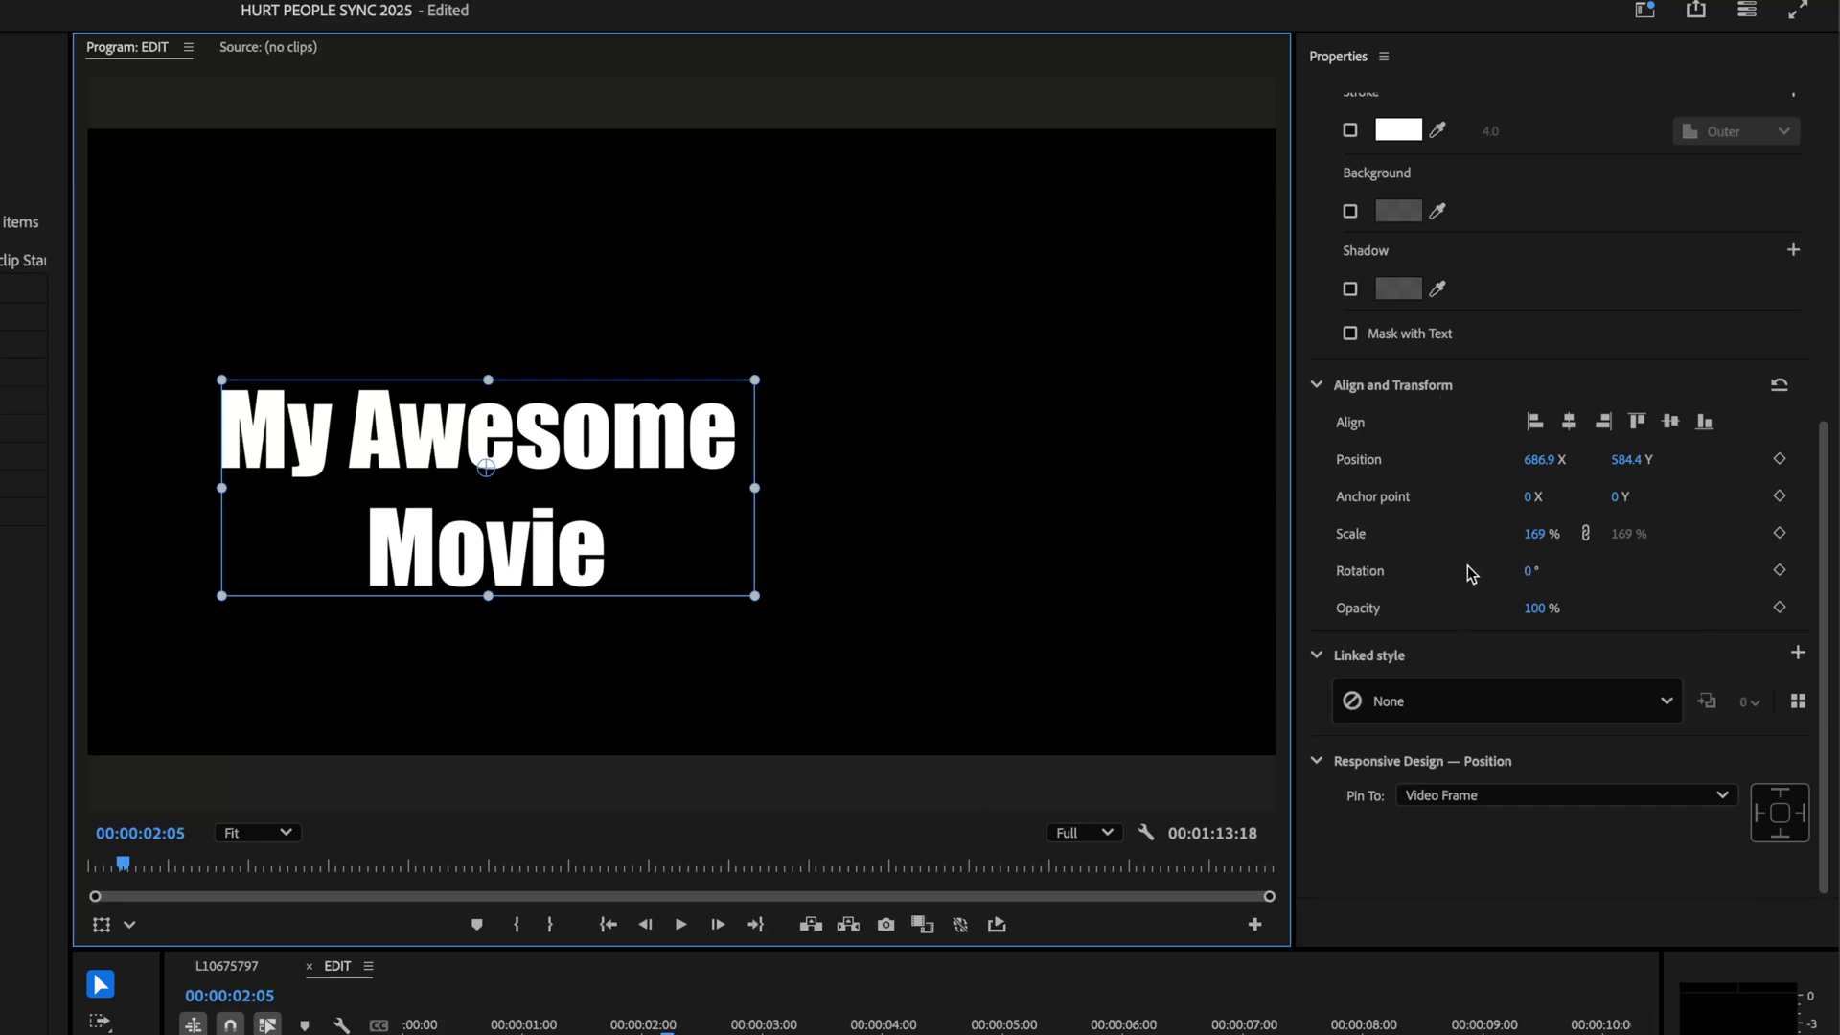
pyautogui.click(1570, 423)
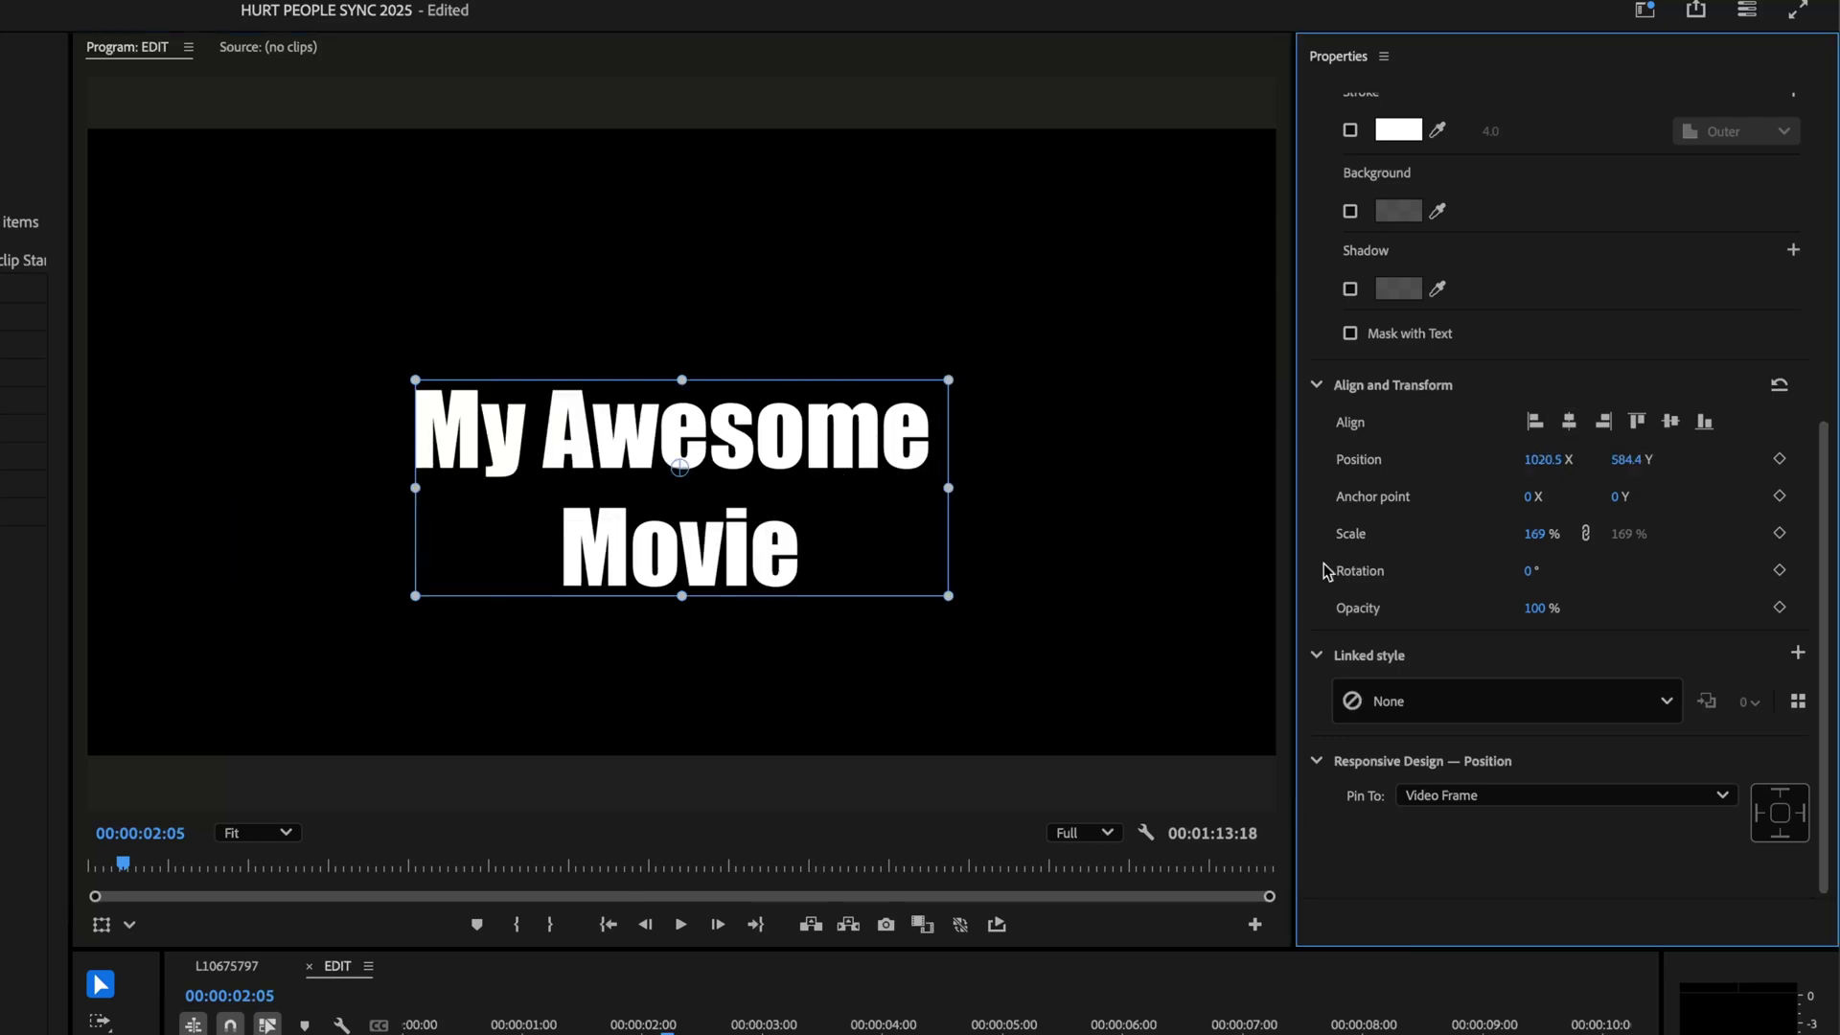
pyautogui.click(1670, 423)
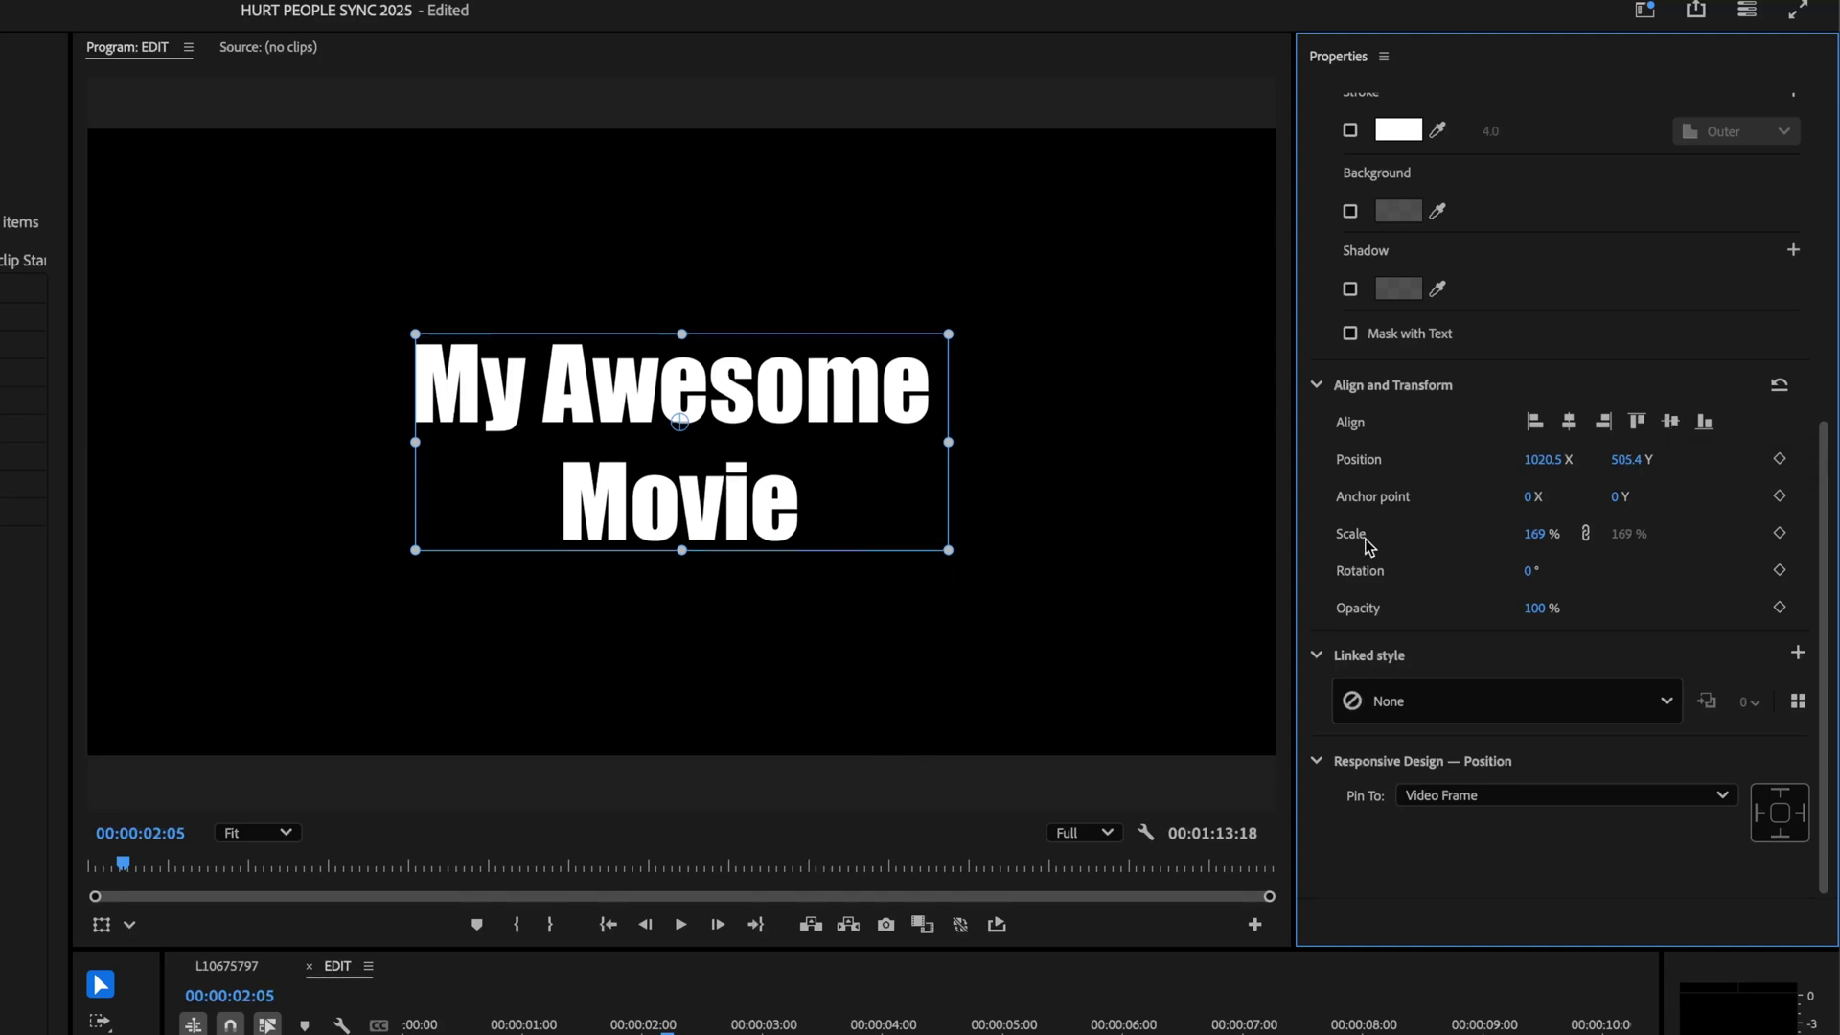
# Set the title text's fill to a solid dark red
pyautogui.scroll(5, 1370, 537)
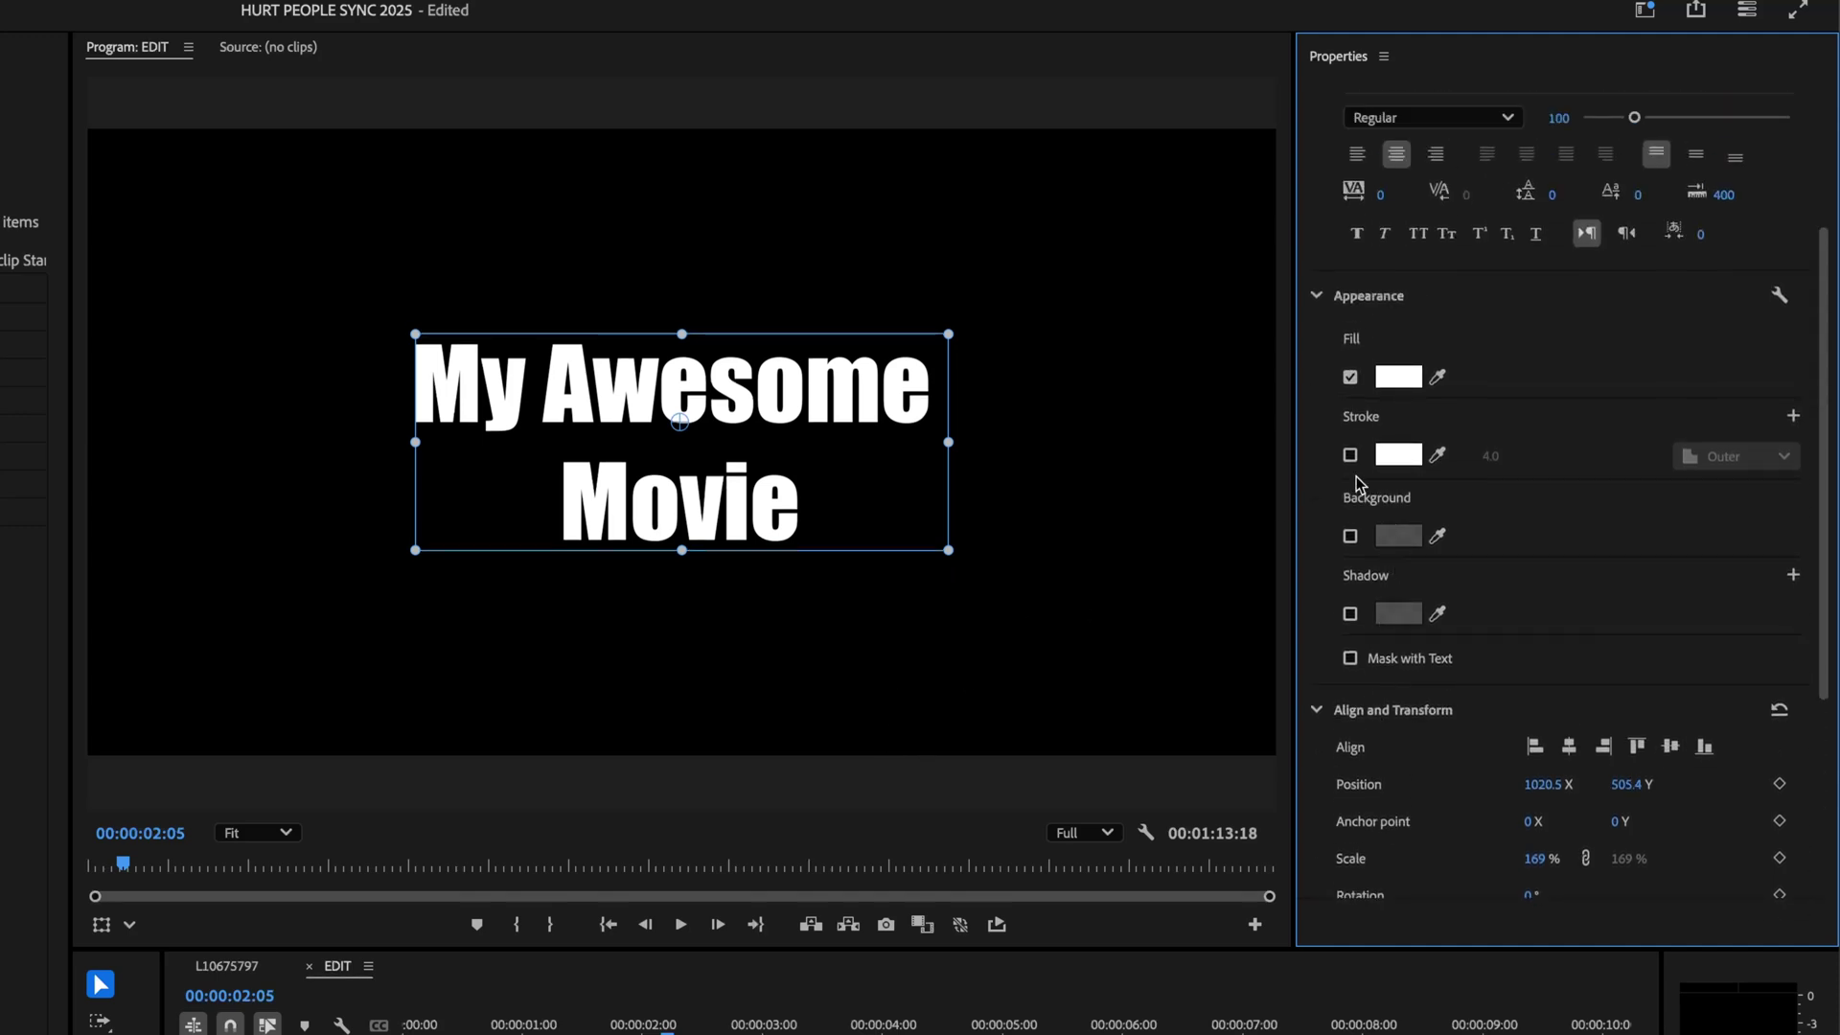
pyautogui.click(1399, 378)
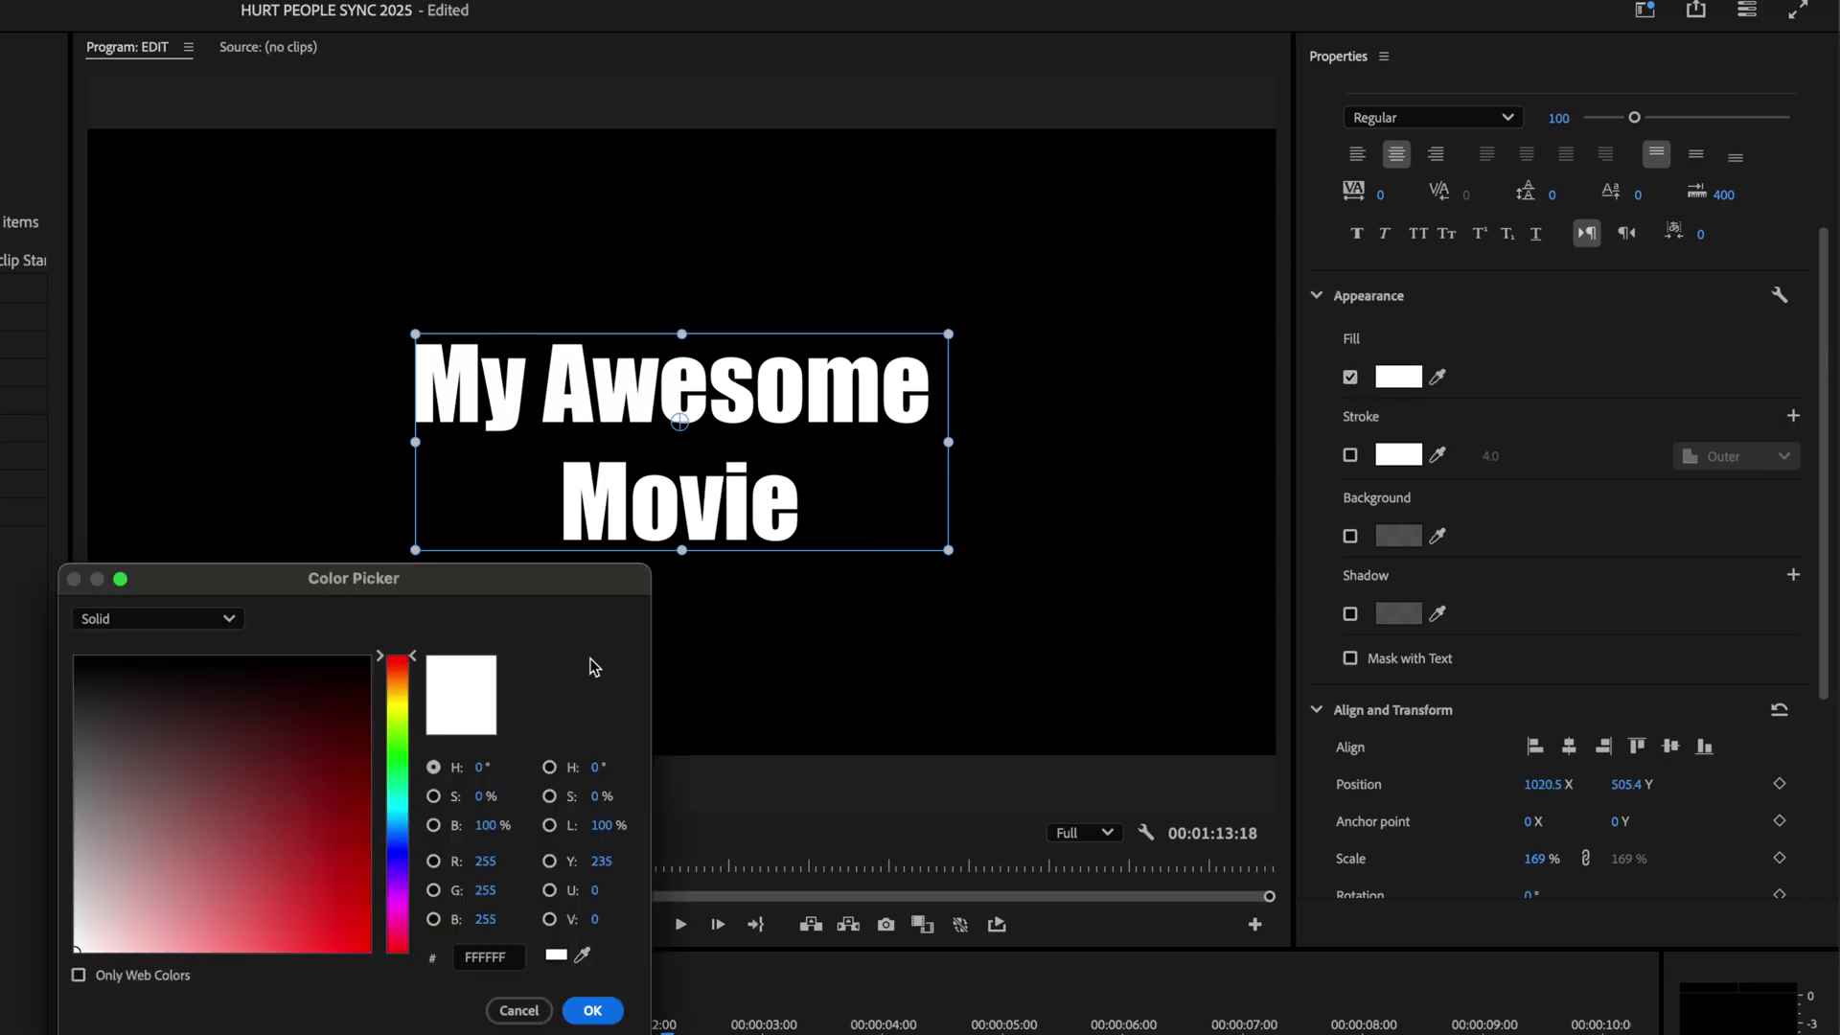
pyautogui.moveTo(302, 586); pyautogui.dragTo(1243, 287)
pyautogui.moveTo(1056, 643)
pyautogui.mouseDown()
pyautogui.moveTo(1069, 590)
pyautogui.moveTo(1067, 616)
pyautogui.moveTo(1121, 587)
pyautogui.moveTo(1255, 571)
pyautogui.moveTo(1295, 606)
pyautogui.moveTo(1309, 514)
pyautogui.mouseUp()
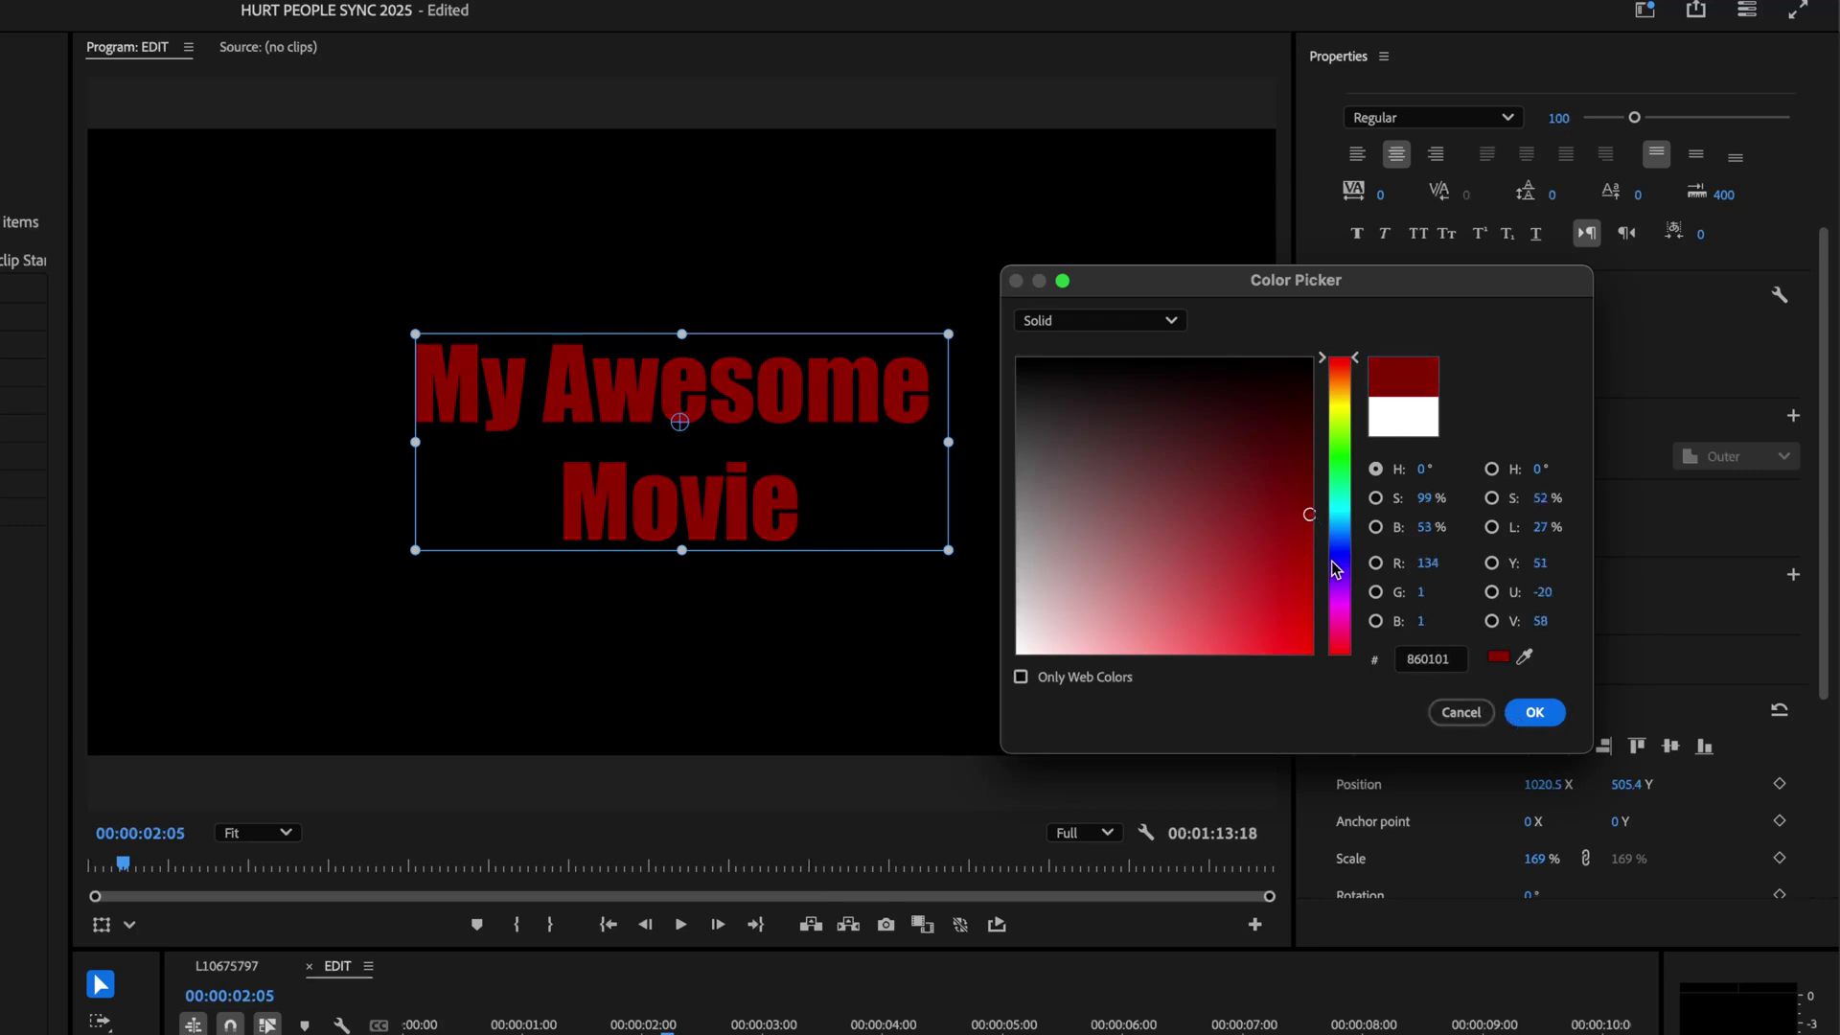
pyautogui.moveTo(1339, 379)
pyautogui.mouseDown()
pyautogui.moveTo(1339, 554)
pyautogui.moveTo(1340, 359)
pyautogui.mouseUp()
pyautogui.moveTo(1305, 518)
pyautogui.mouseDown()
pyautogui.moveTo(1314, 377)
pyautogui.moveTo(1310, 560)
pyautogui.moveTo(1311, 472)
pyautogui.moveTo(1076, 509)
pyautogui.moveTo(1307, 517)
pyautogui.mouseUp()
pyautogui.click(1533, 714)
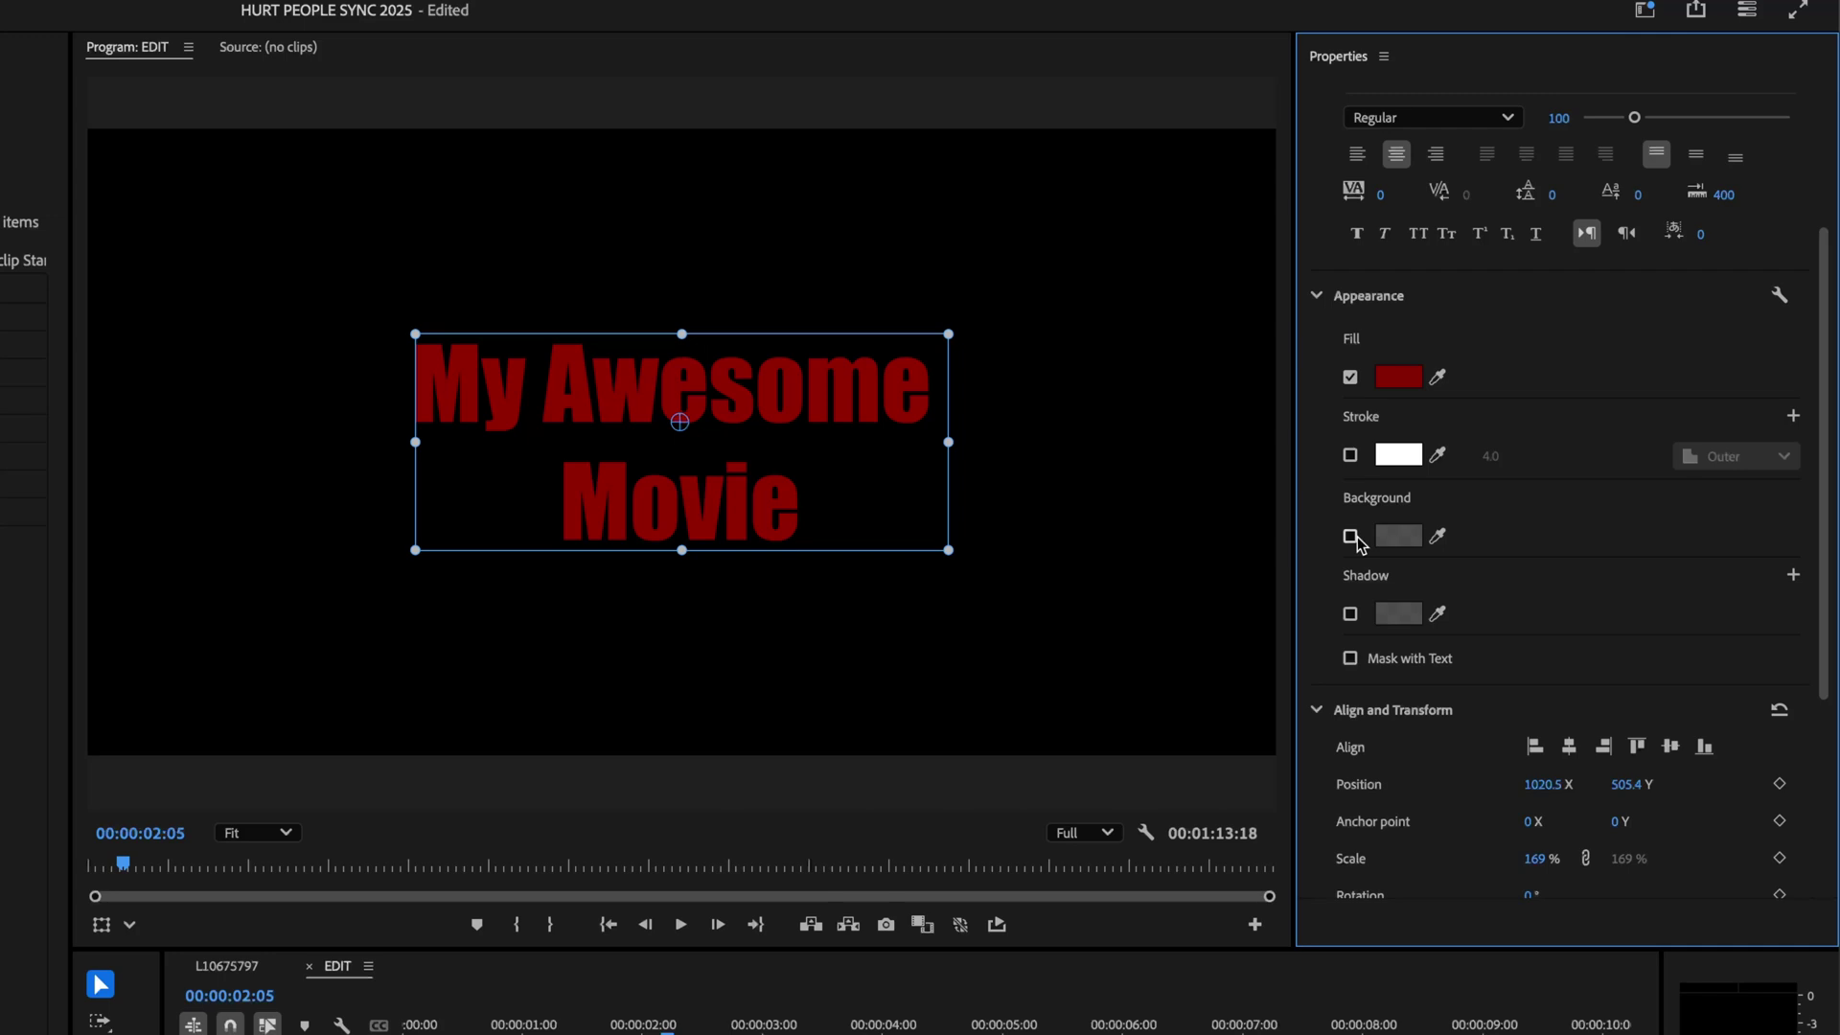
# Try a solid white outer stroke around the title text
pyautogui.click(1351, 456)
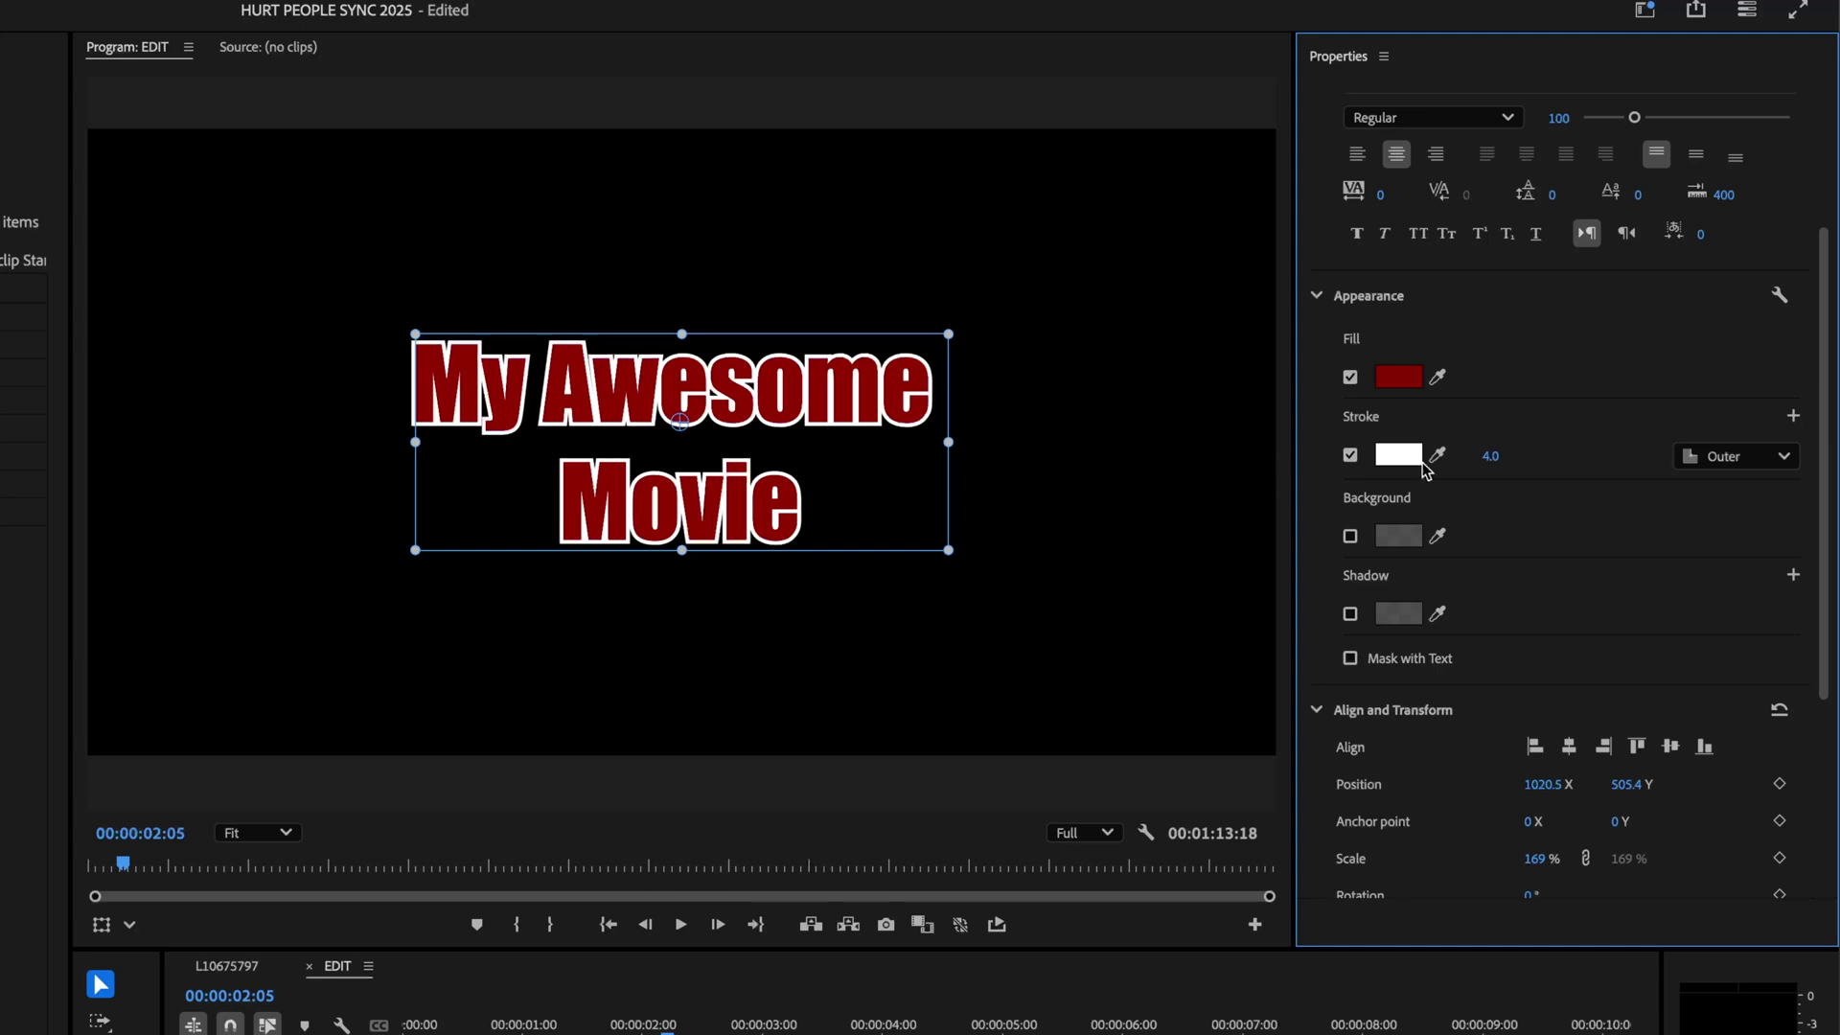
pyautogui.click(1490, 456)
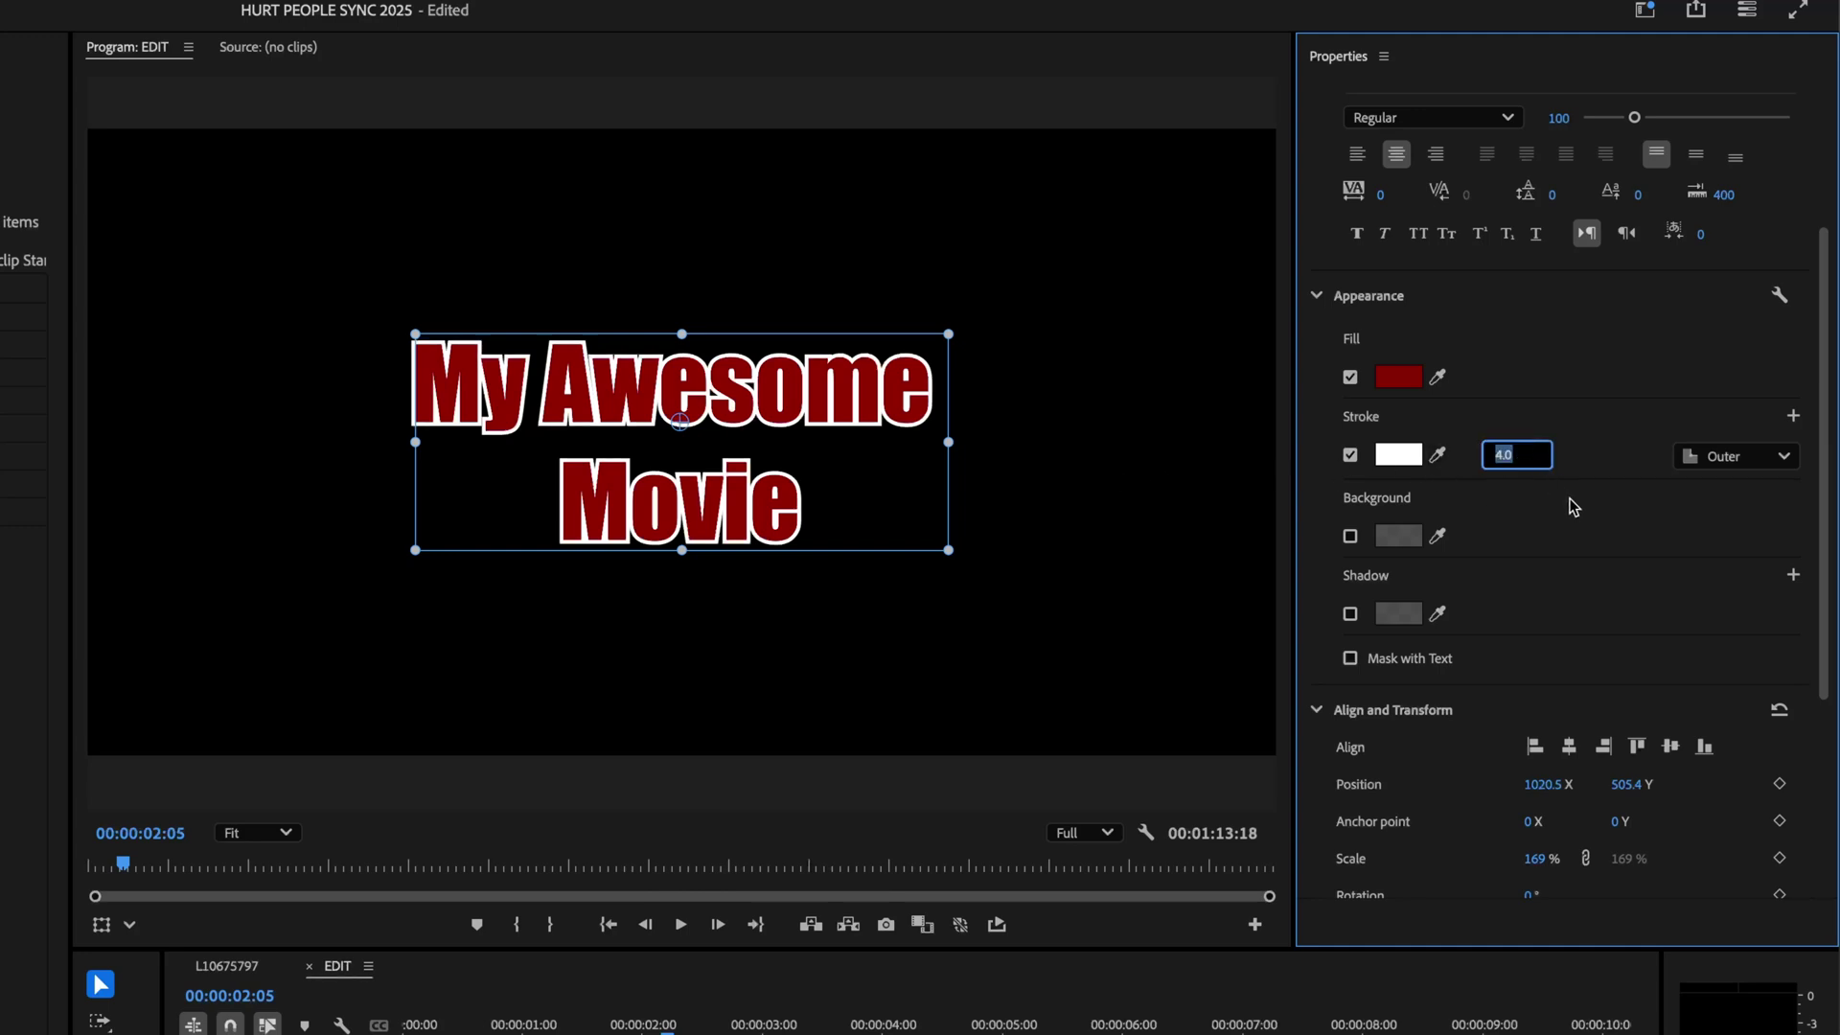
pyautogui.click(1399, 455)
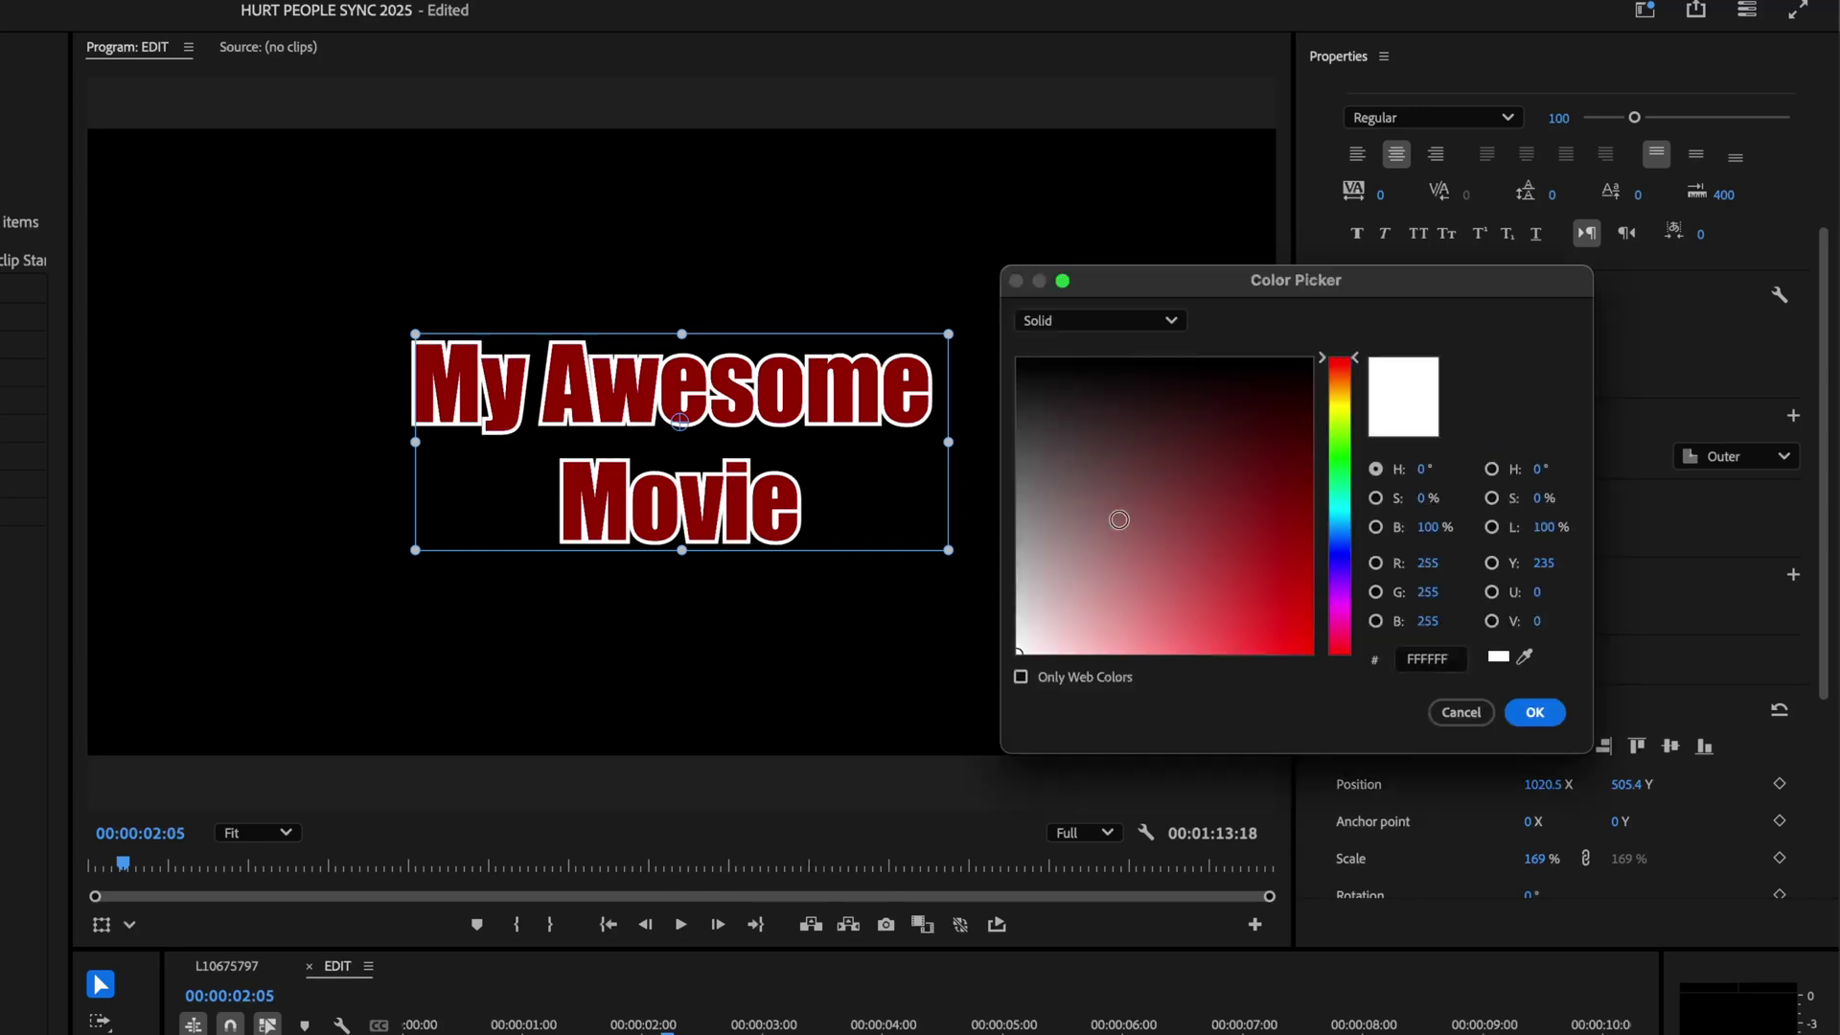
pyautogui.moveTo(1117, 518)
pyautogui.mouseDown()
pyautogui.moveTo(1018, 632)
pyautogui.moveTo(1008, 685)
pyautogui.mouseUp()
pyautogui.press('Return')
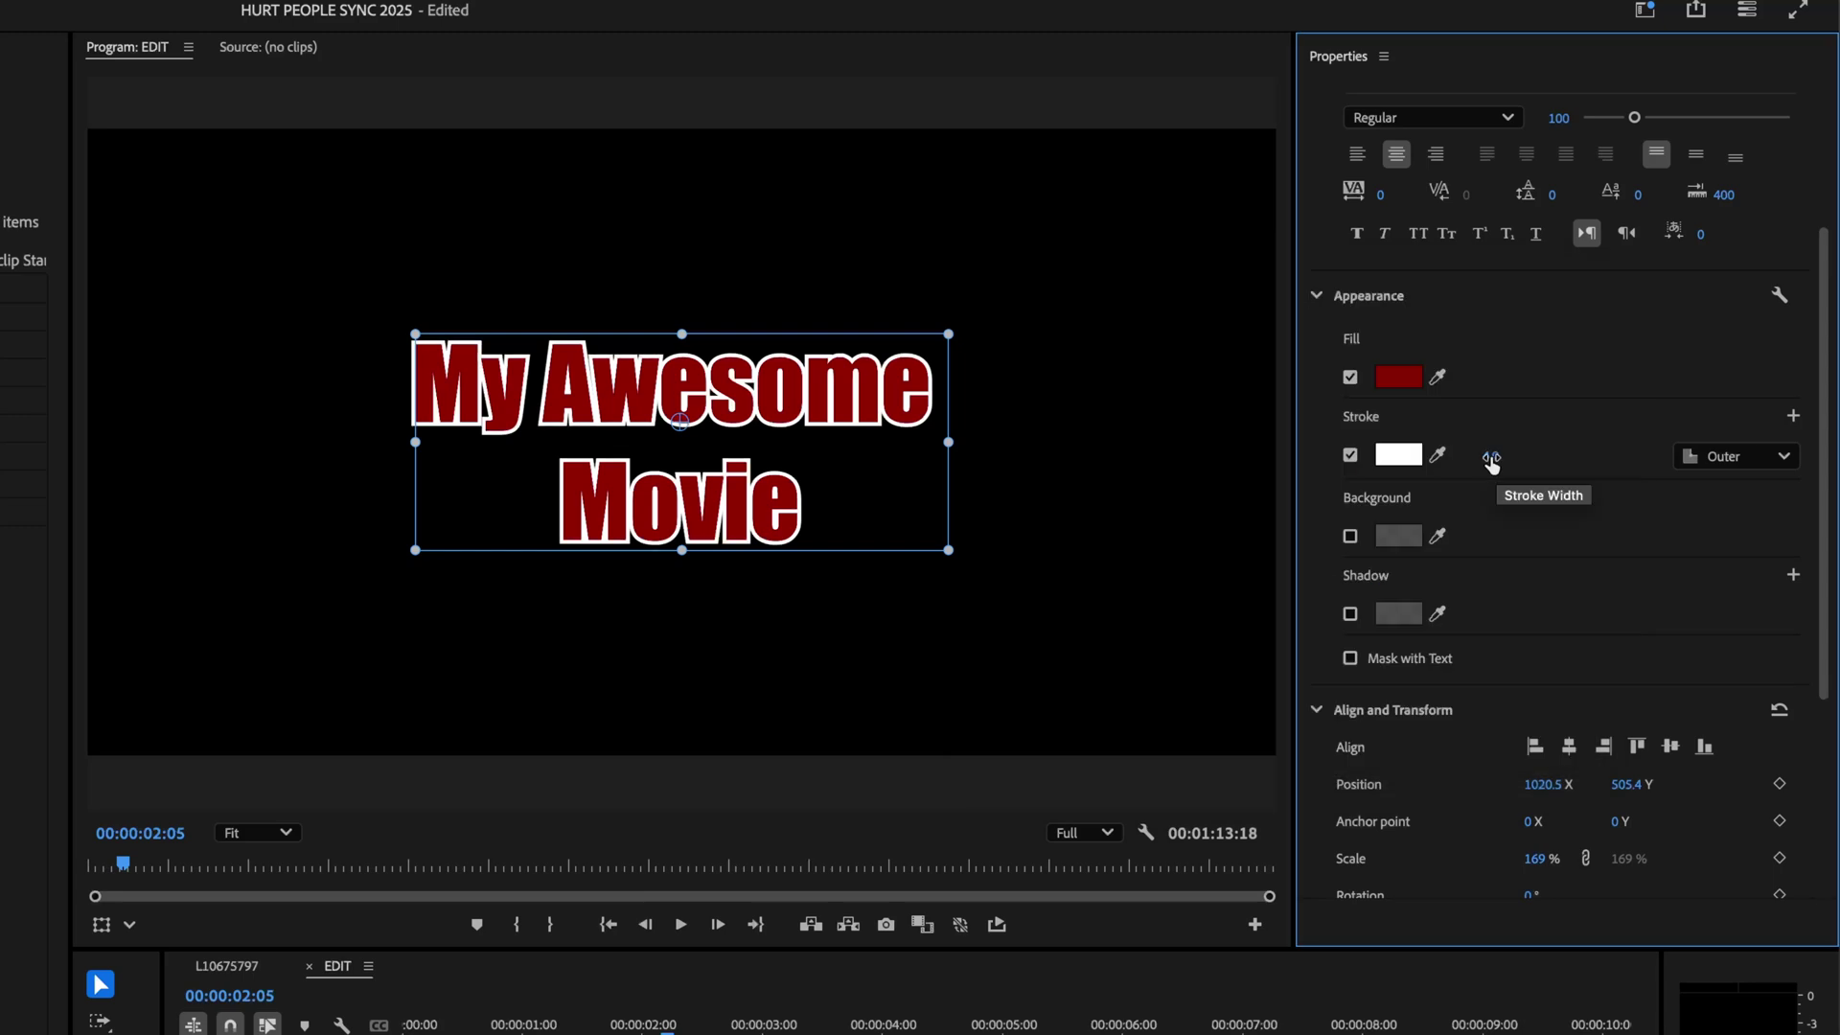
# Try stroke widths of 2 and 1 on the title text and turn the stroke off
pyautogui.click(1491, 458)
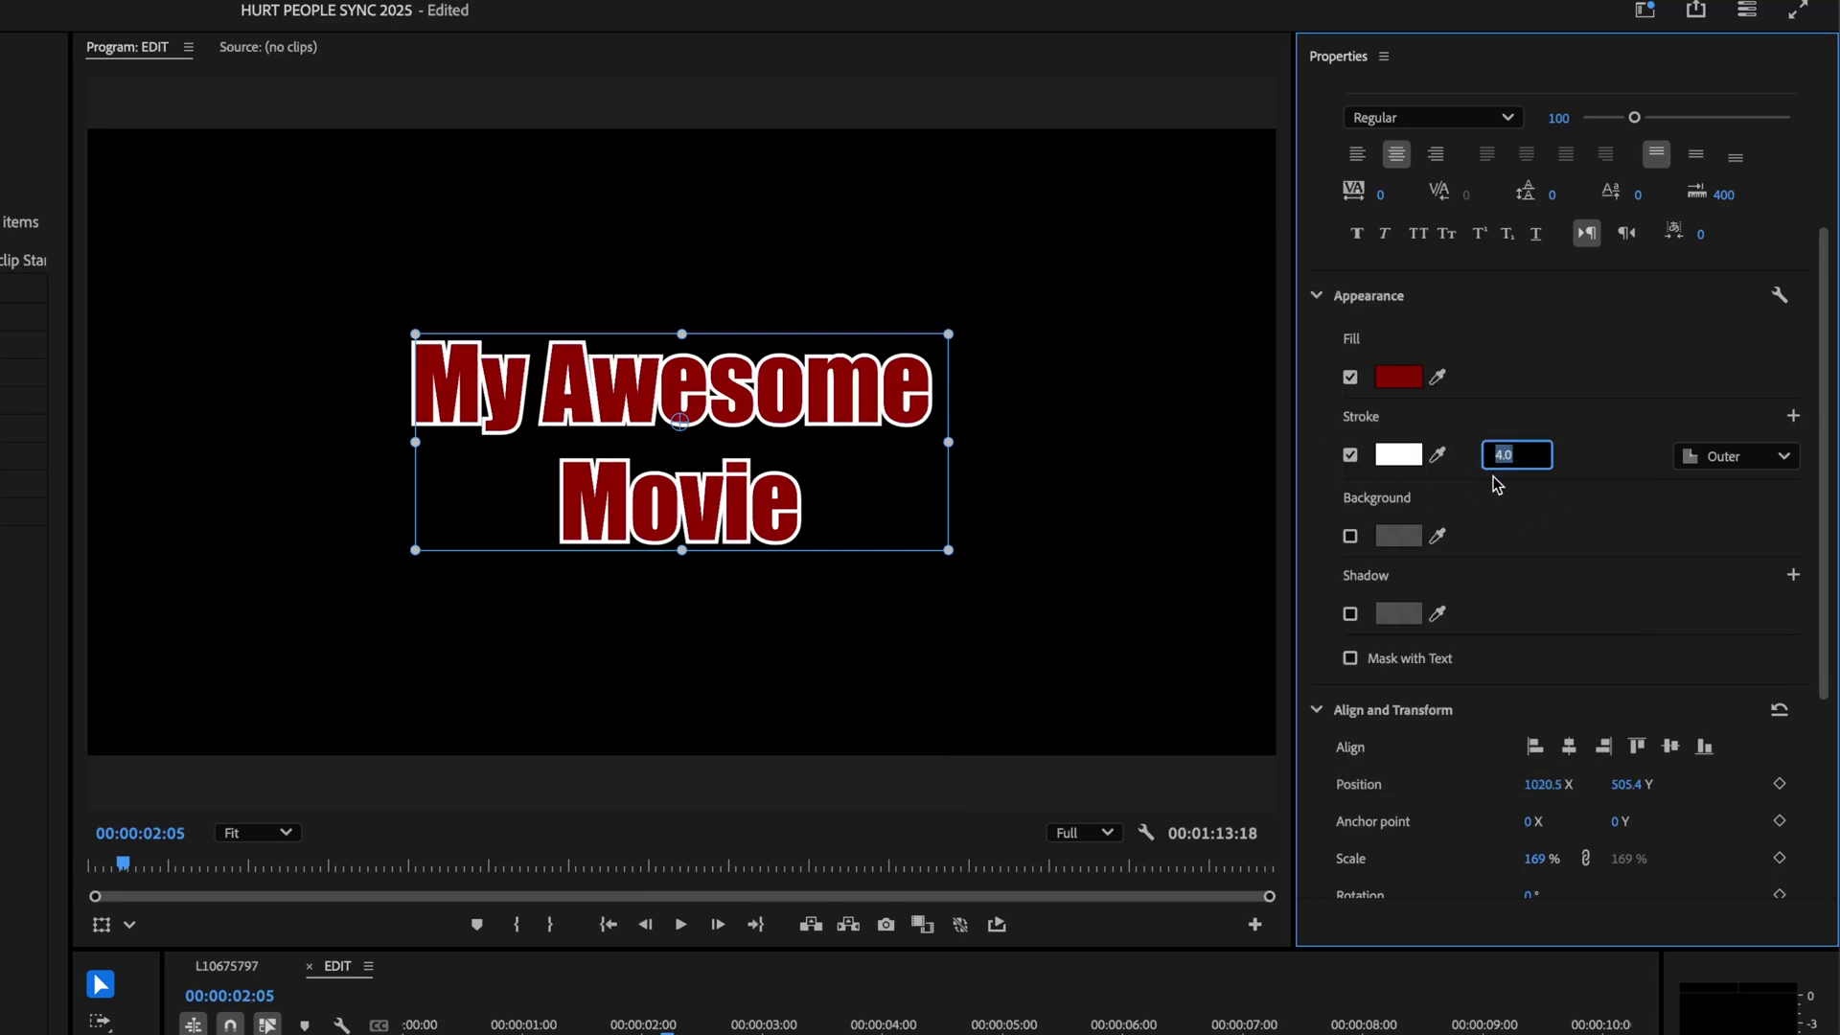
pyautogui.write('2')
pyautogui.press('Return')
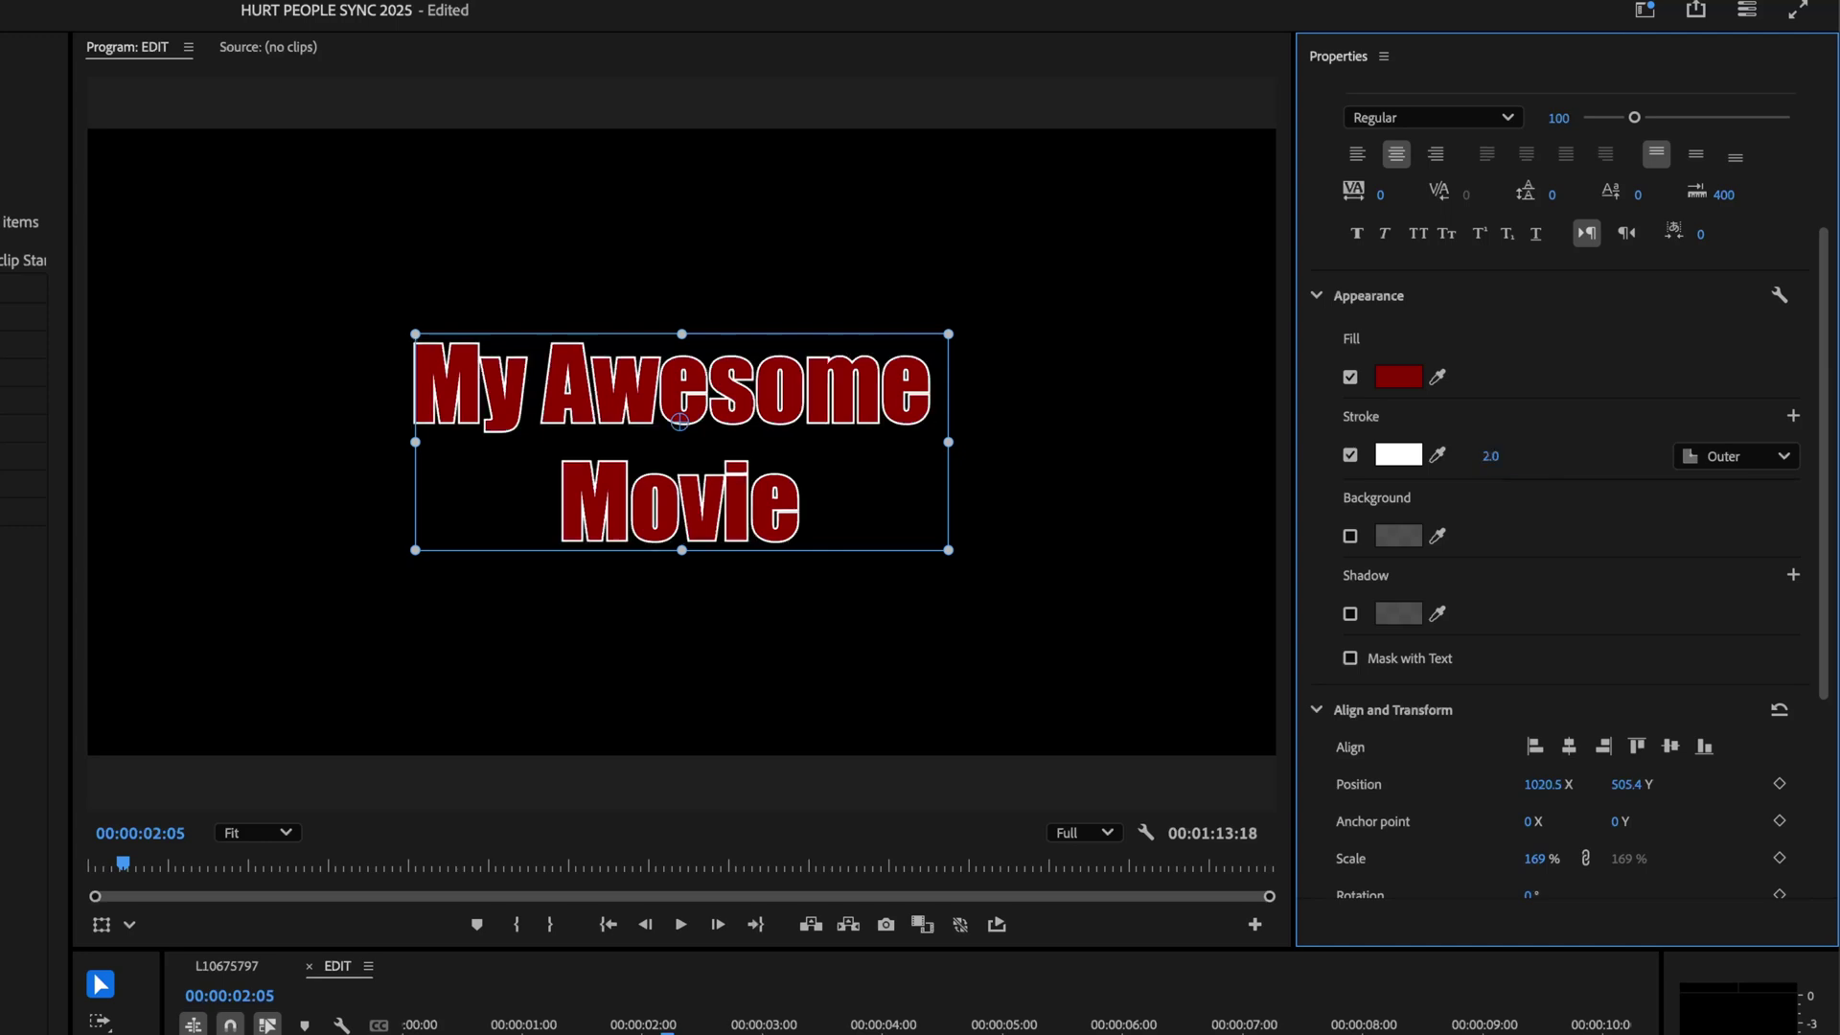
pyautogui.click(1491, 456)
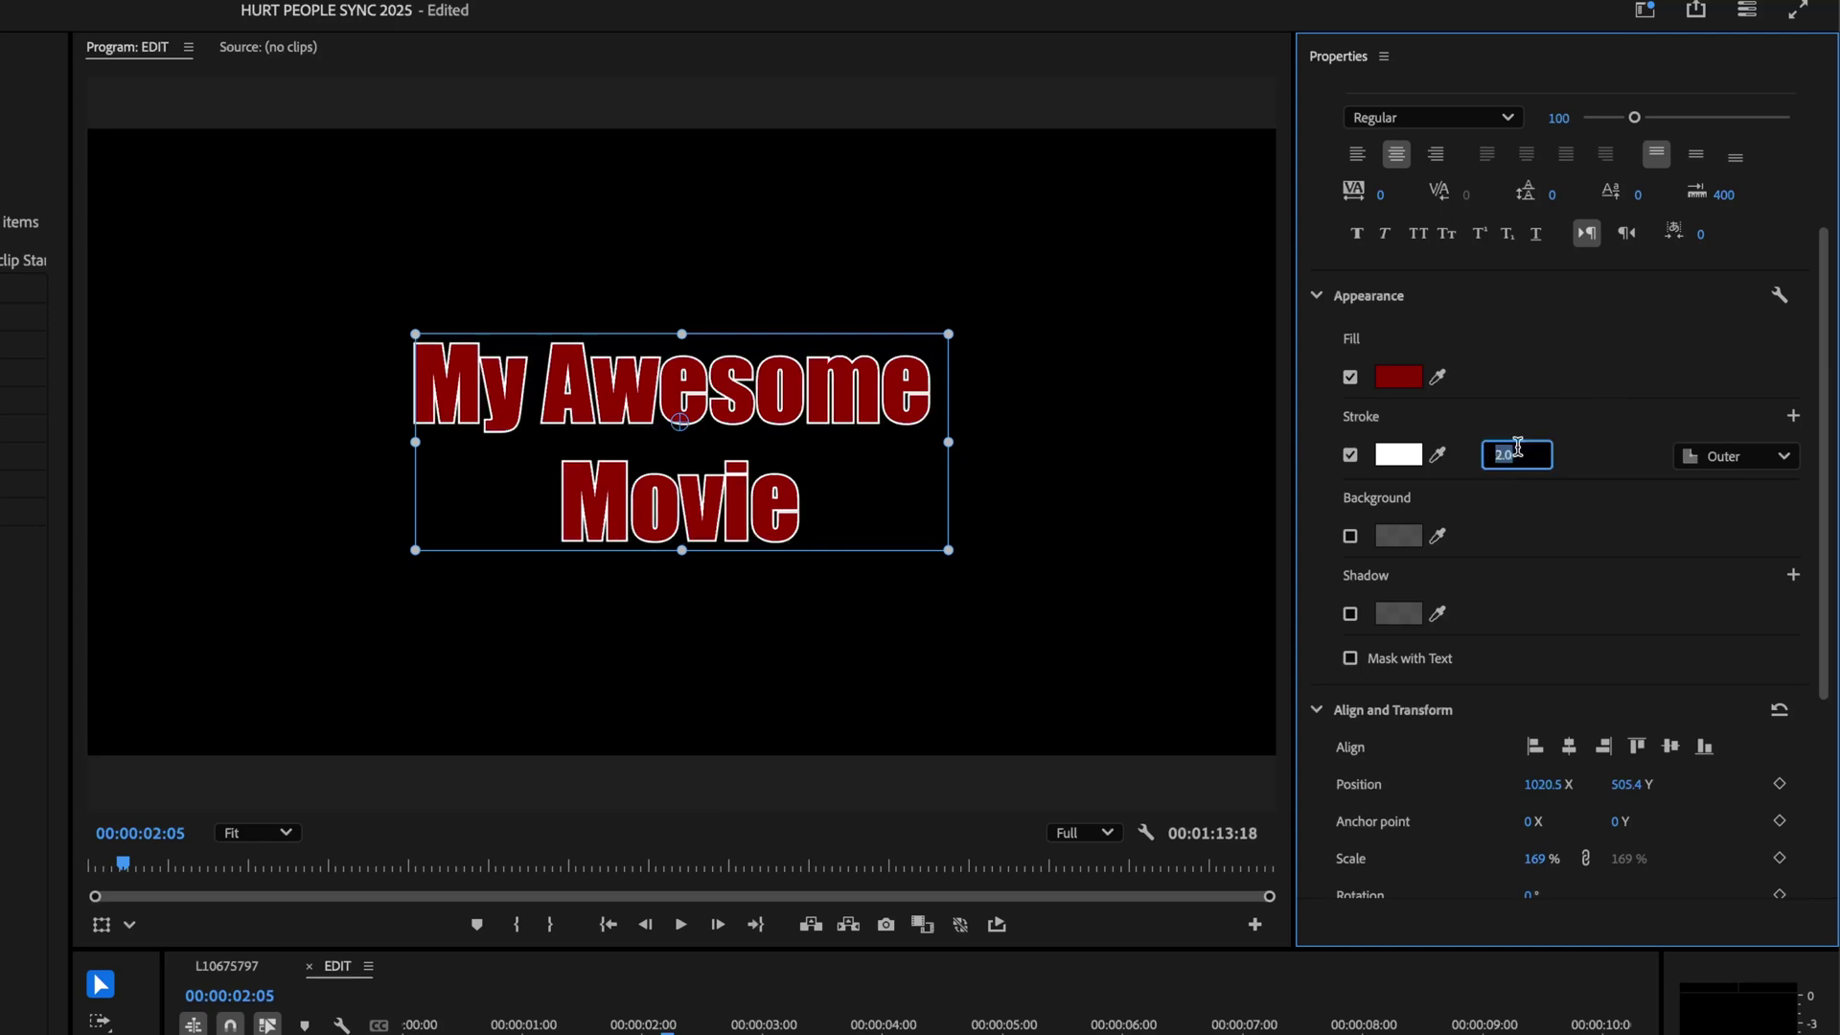
pyautogui.write('1')
pyautogui.press('Return')
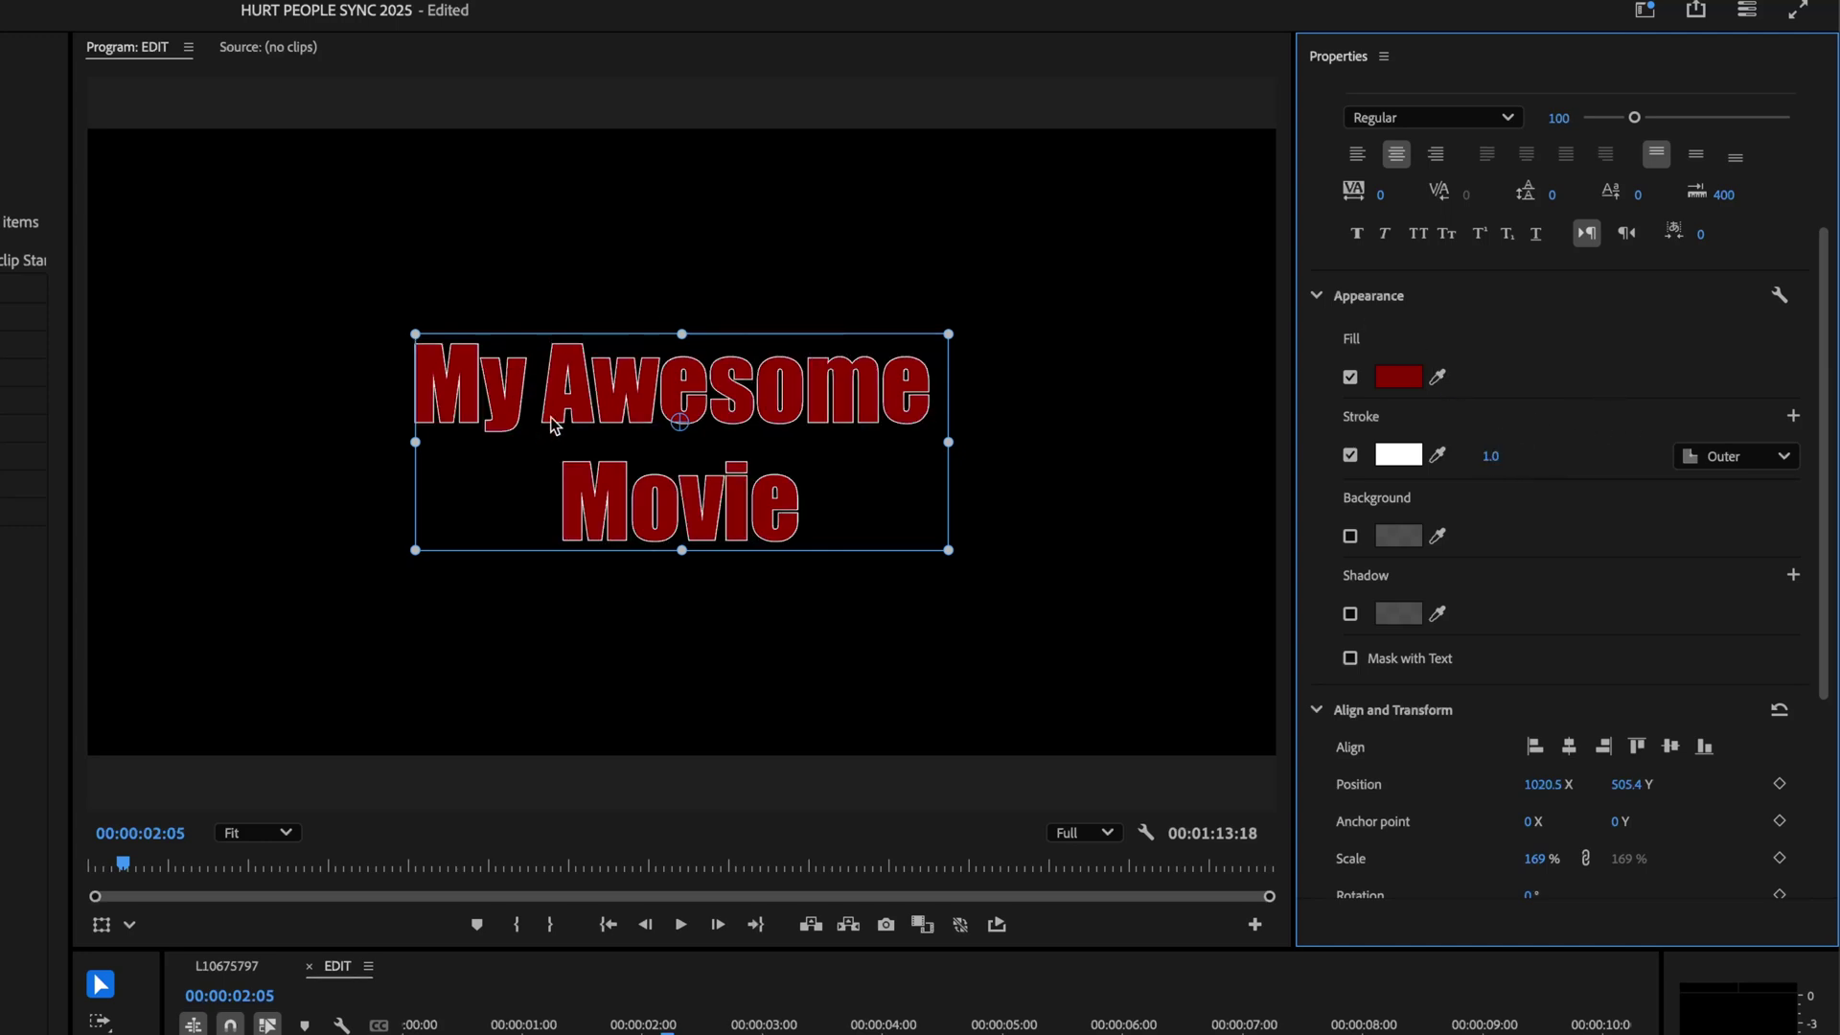
pyautogui.click(1350, 454)
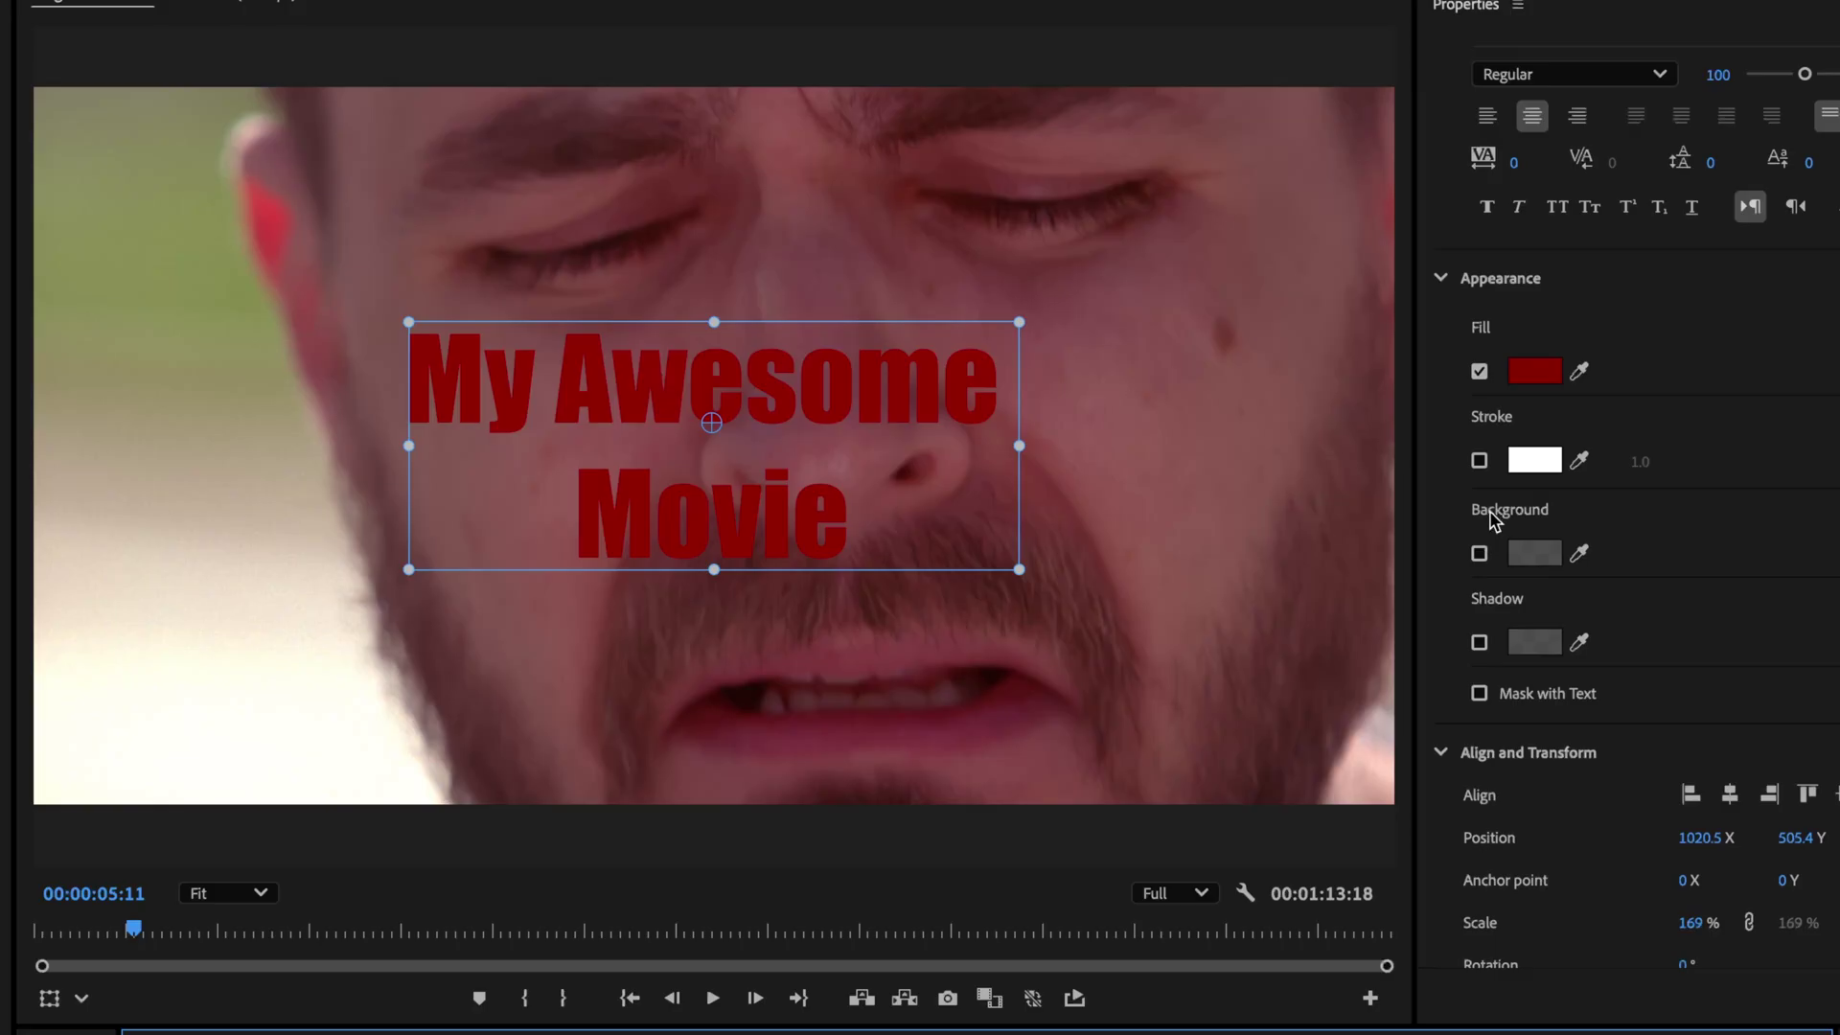
# Try a background behind the title text at 100% opacity, with size 26.5 and corner radius 35
pyautogui.click(1536, 357)
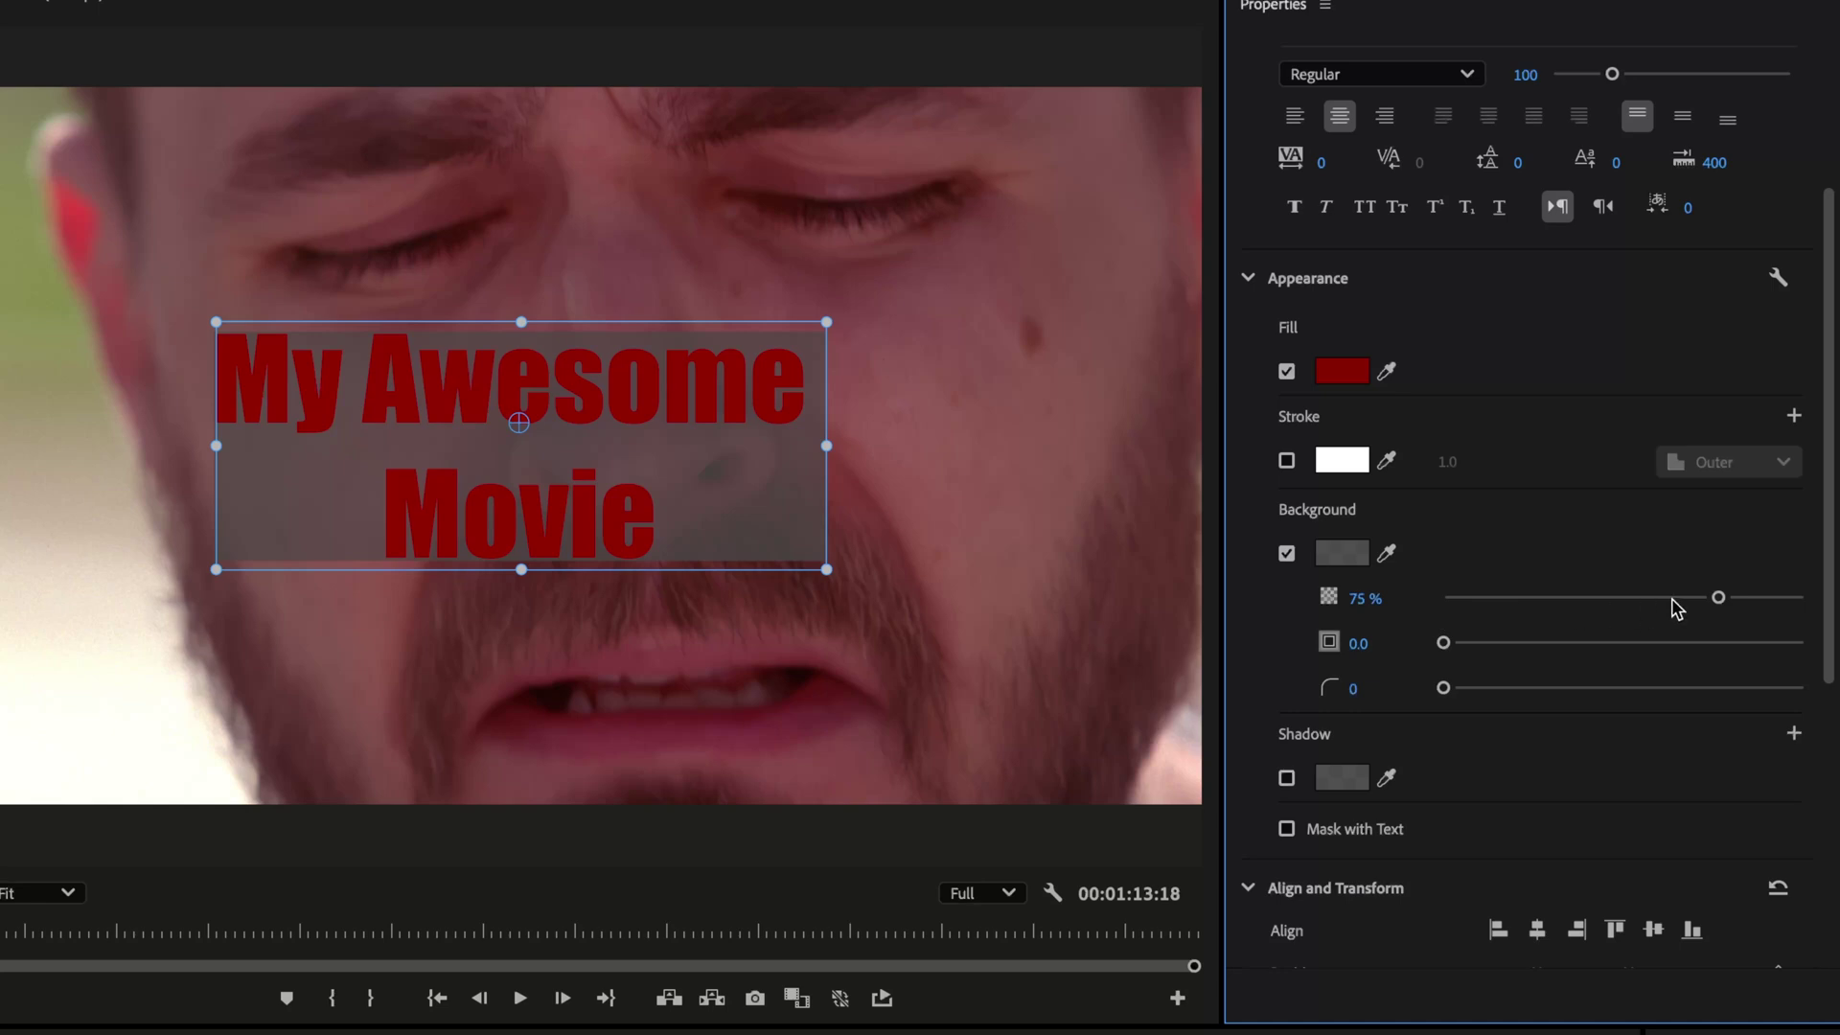
pyautogui.moveTo(1677, 597); pyautogui.dragTo(1799, 596)
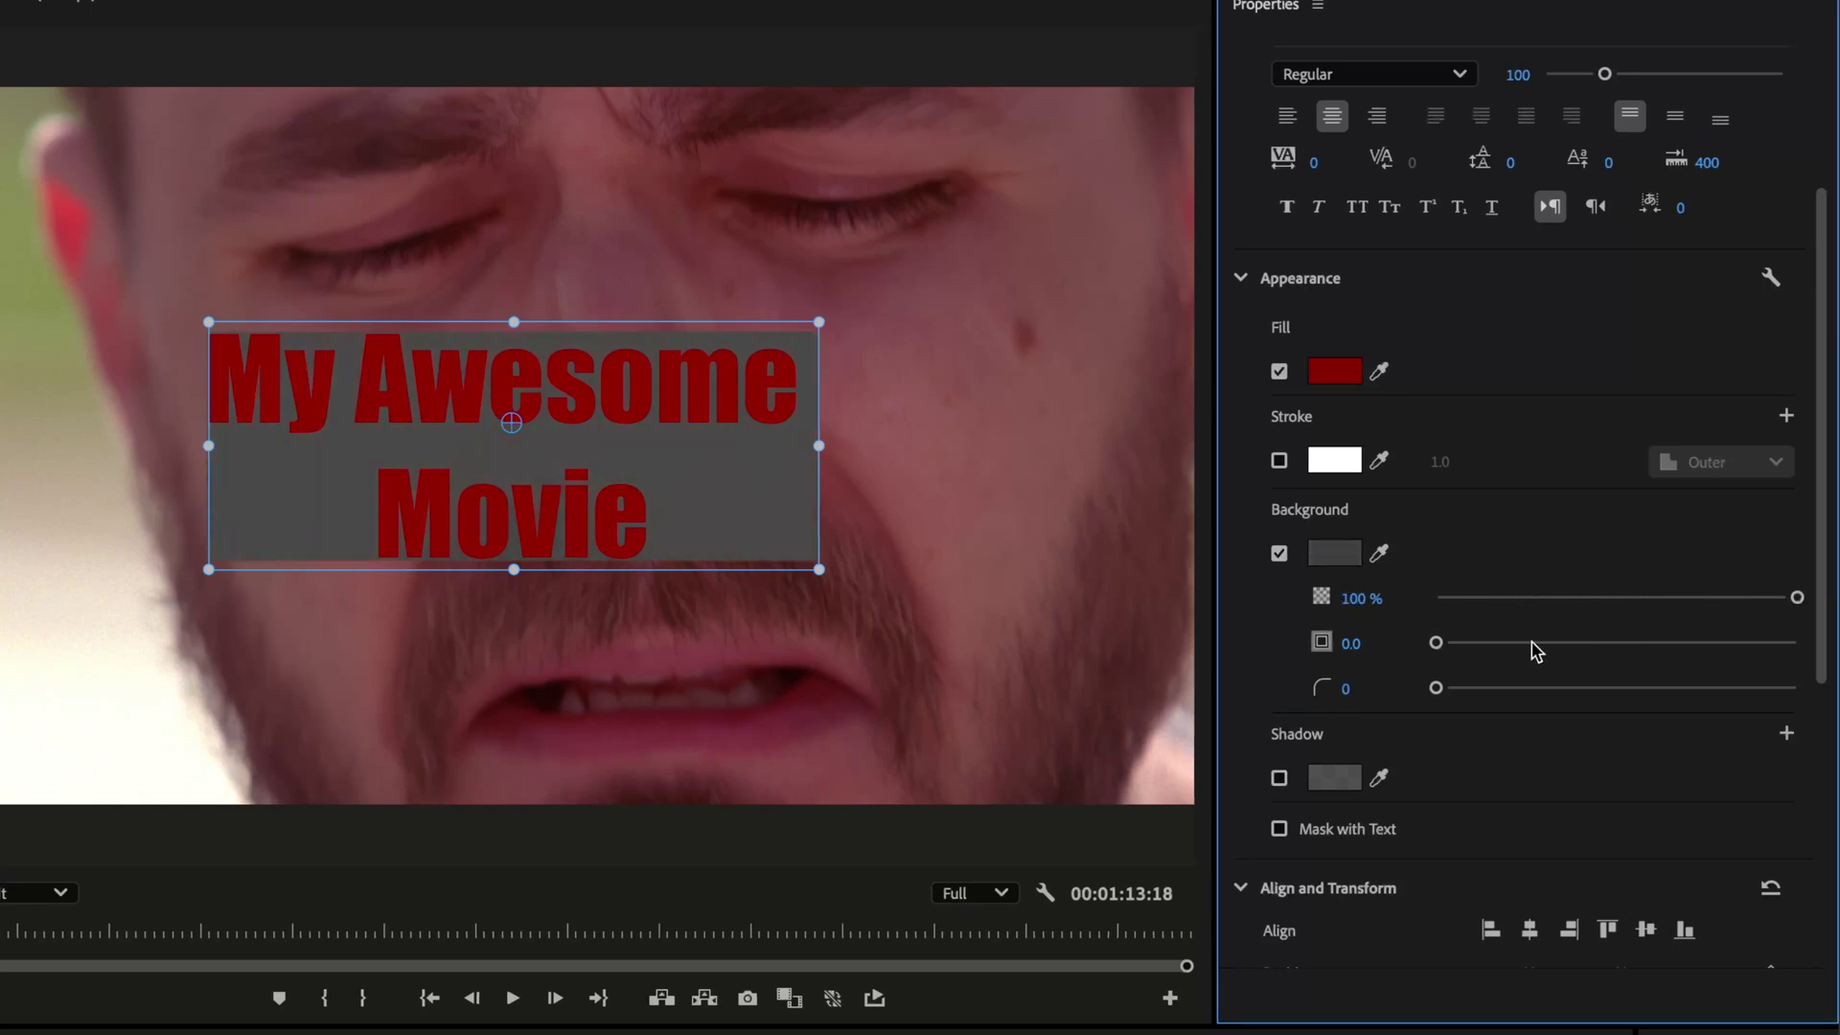
pyautogui.moveTo(1435, 641); pyautogui.dragTo(1533, 644)
pyautogui.moveTo(1436, 688); pyautogui.dragTo(1562, 699)
# Try a dark blue (19089A) color for the title's background and turn the background off
pyautogui.click(1320, 558)
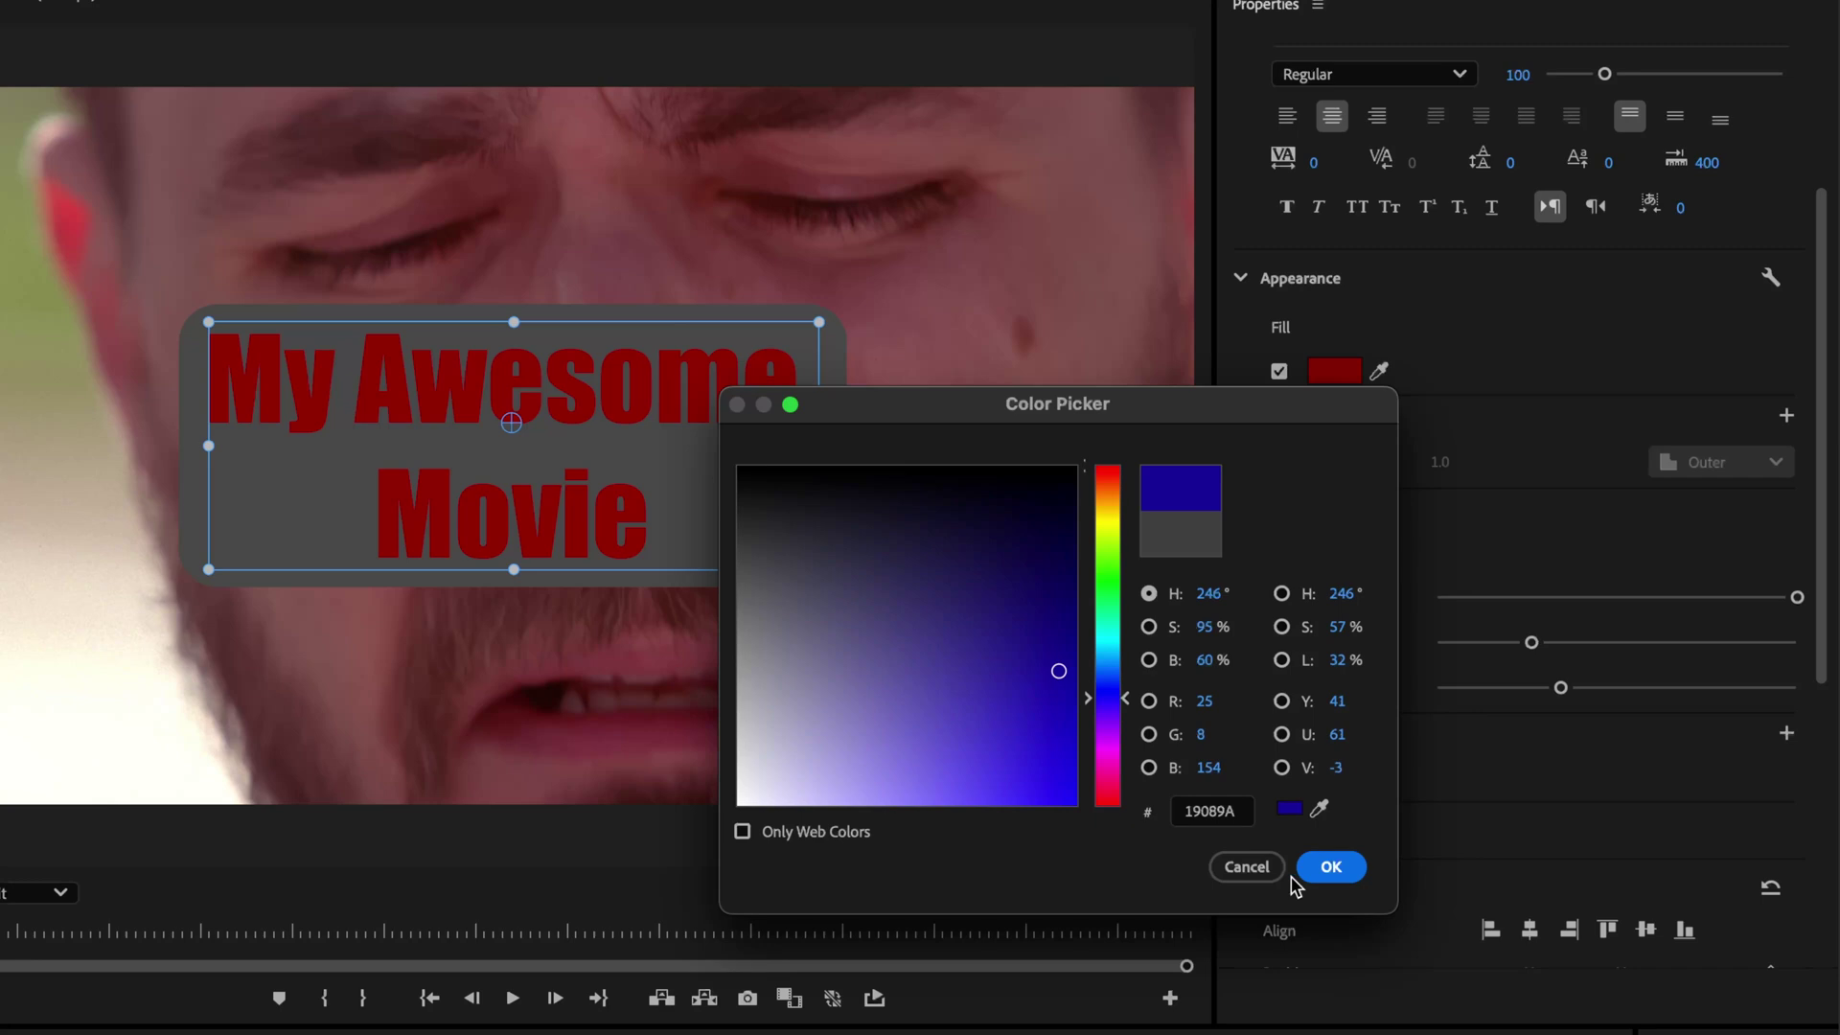
pyautogui.click(1322, 867)
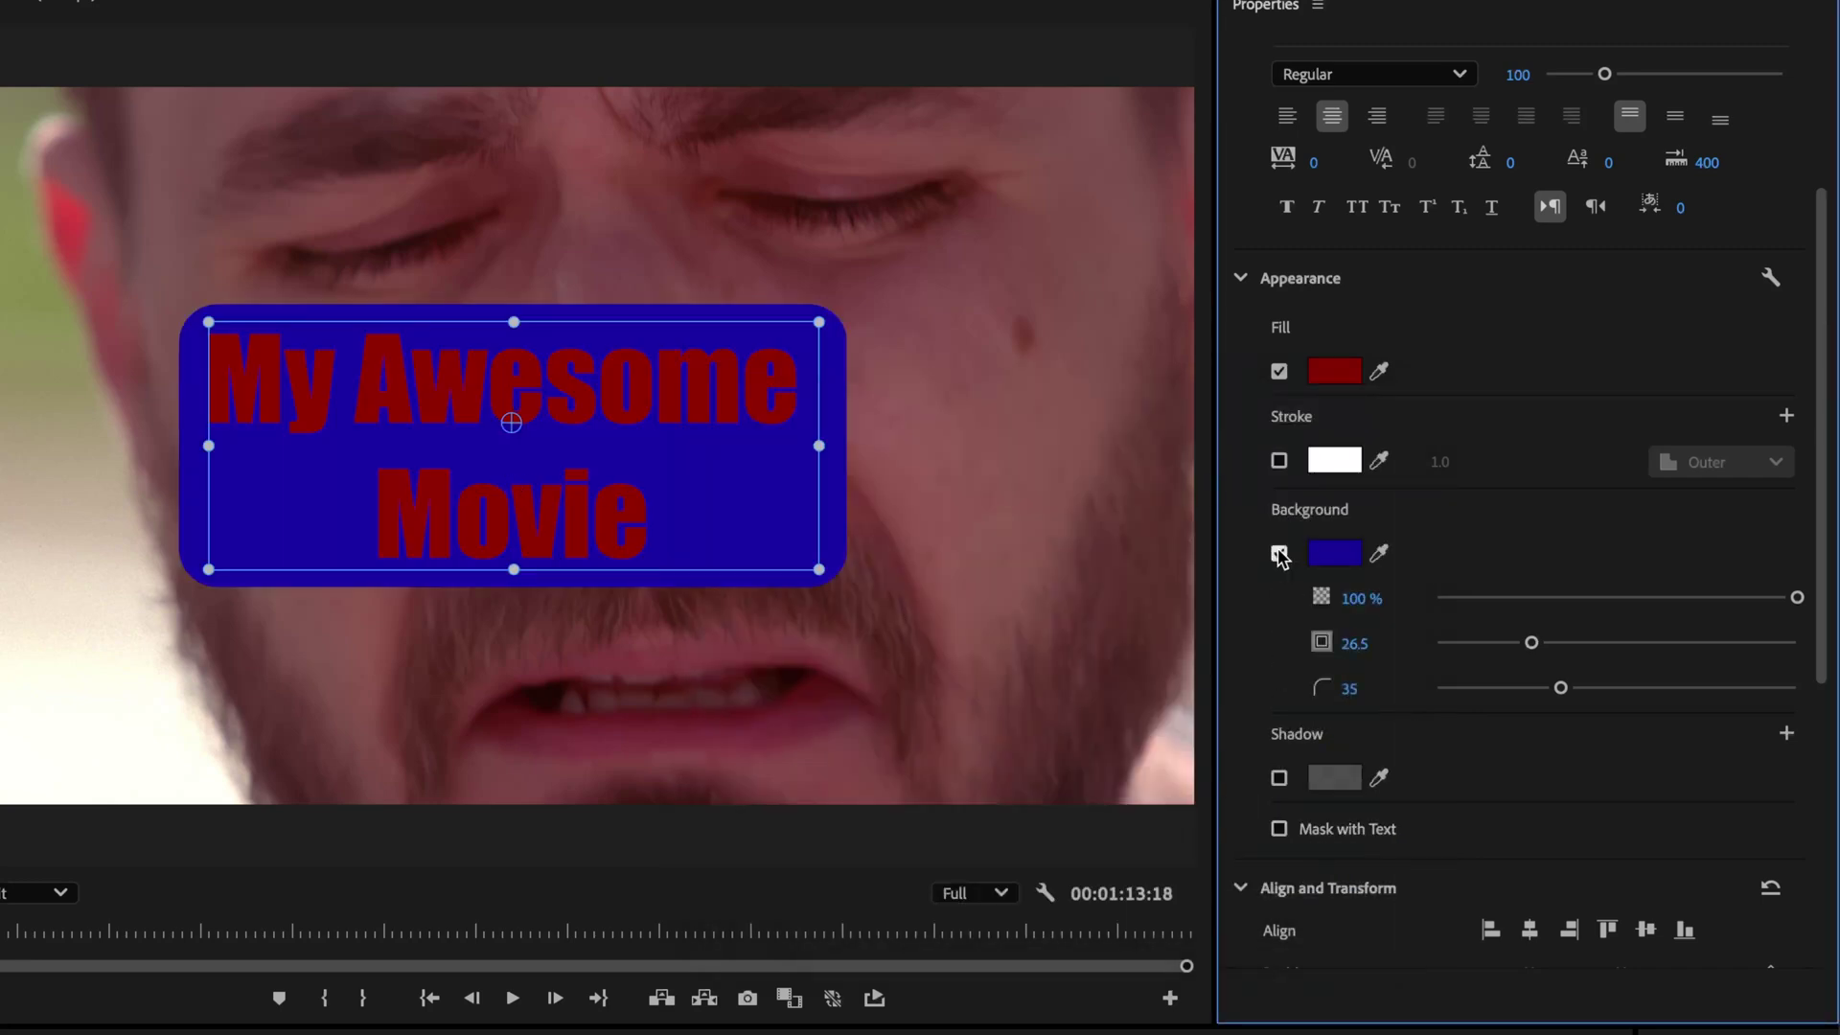
pyautogui.click(1277, 554)
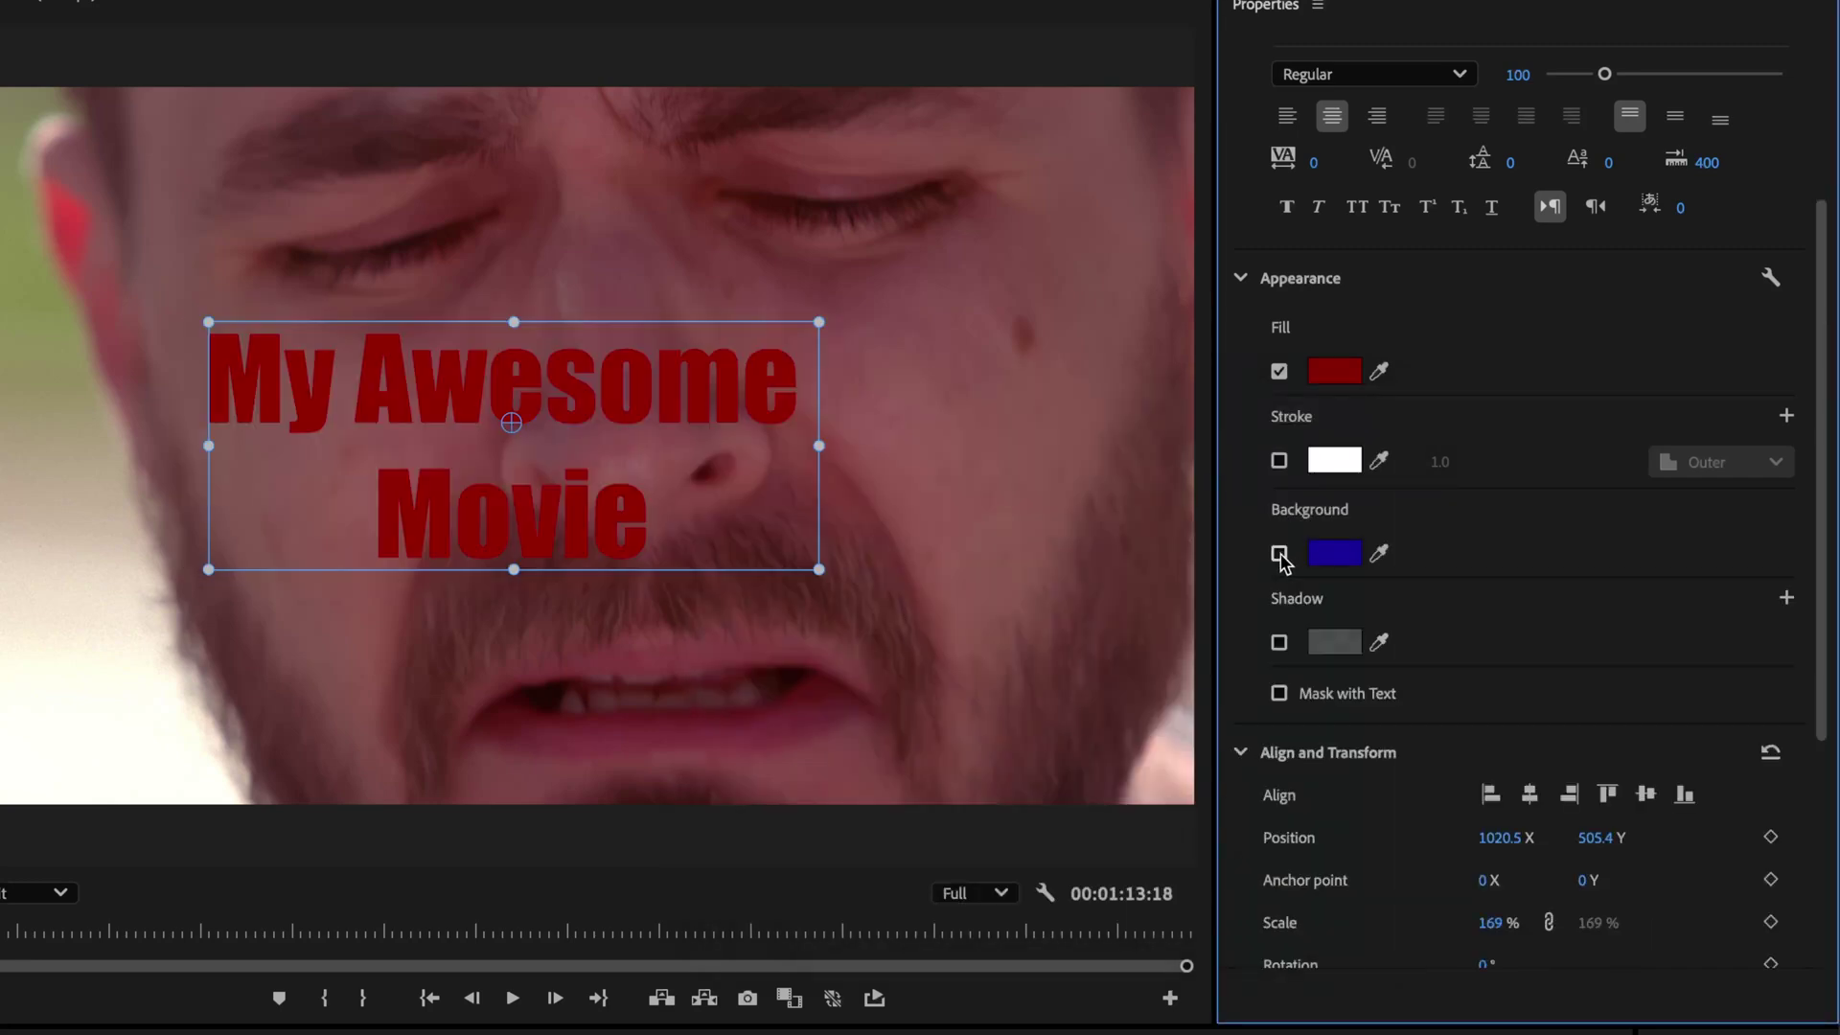
# Add a black shadow to the title text at 100% opacity, with distance 13.2, size 13.6 and a stronger blur
pyautogui.click(1279, 642)
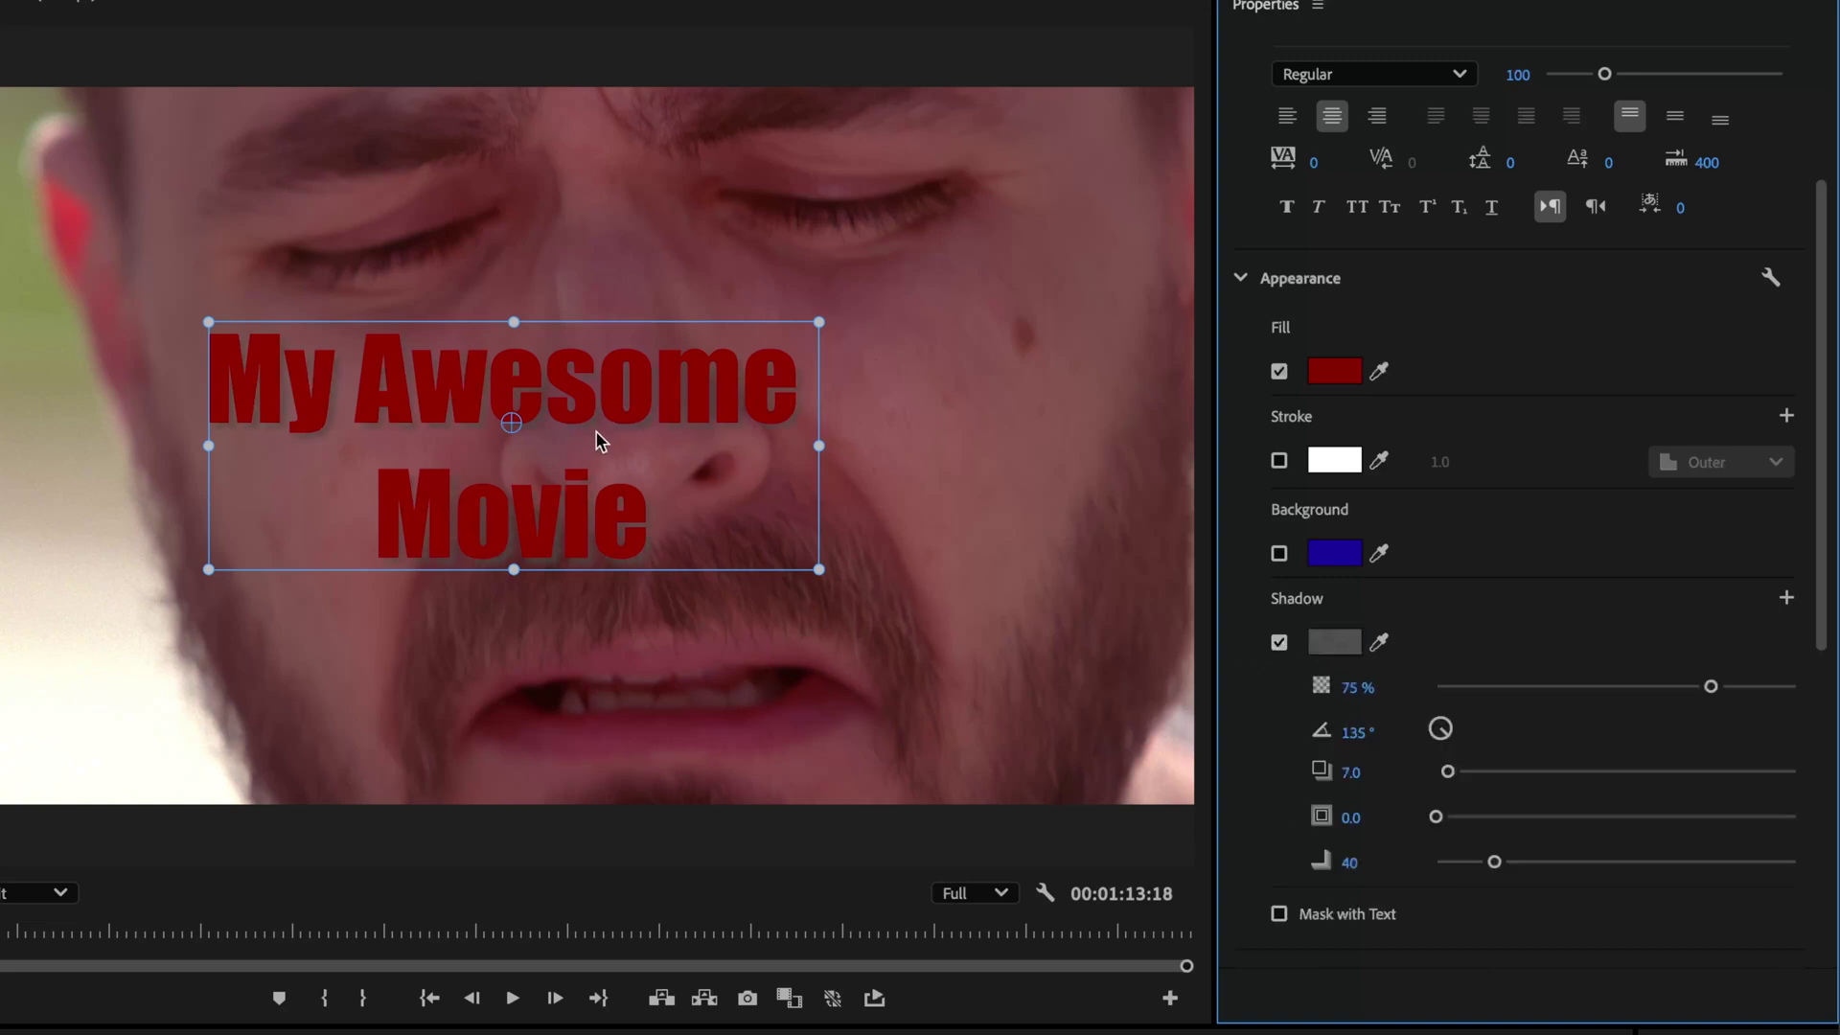
pyautogui.click(1334, 642)
pyautogui.moveTo(921, 446); pyautogui.dragTo(904, 346)
pyautogui.click(1495, 756)
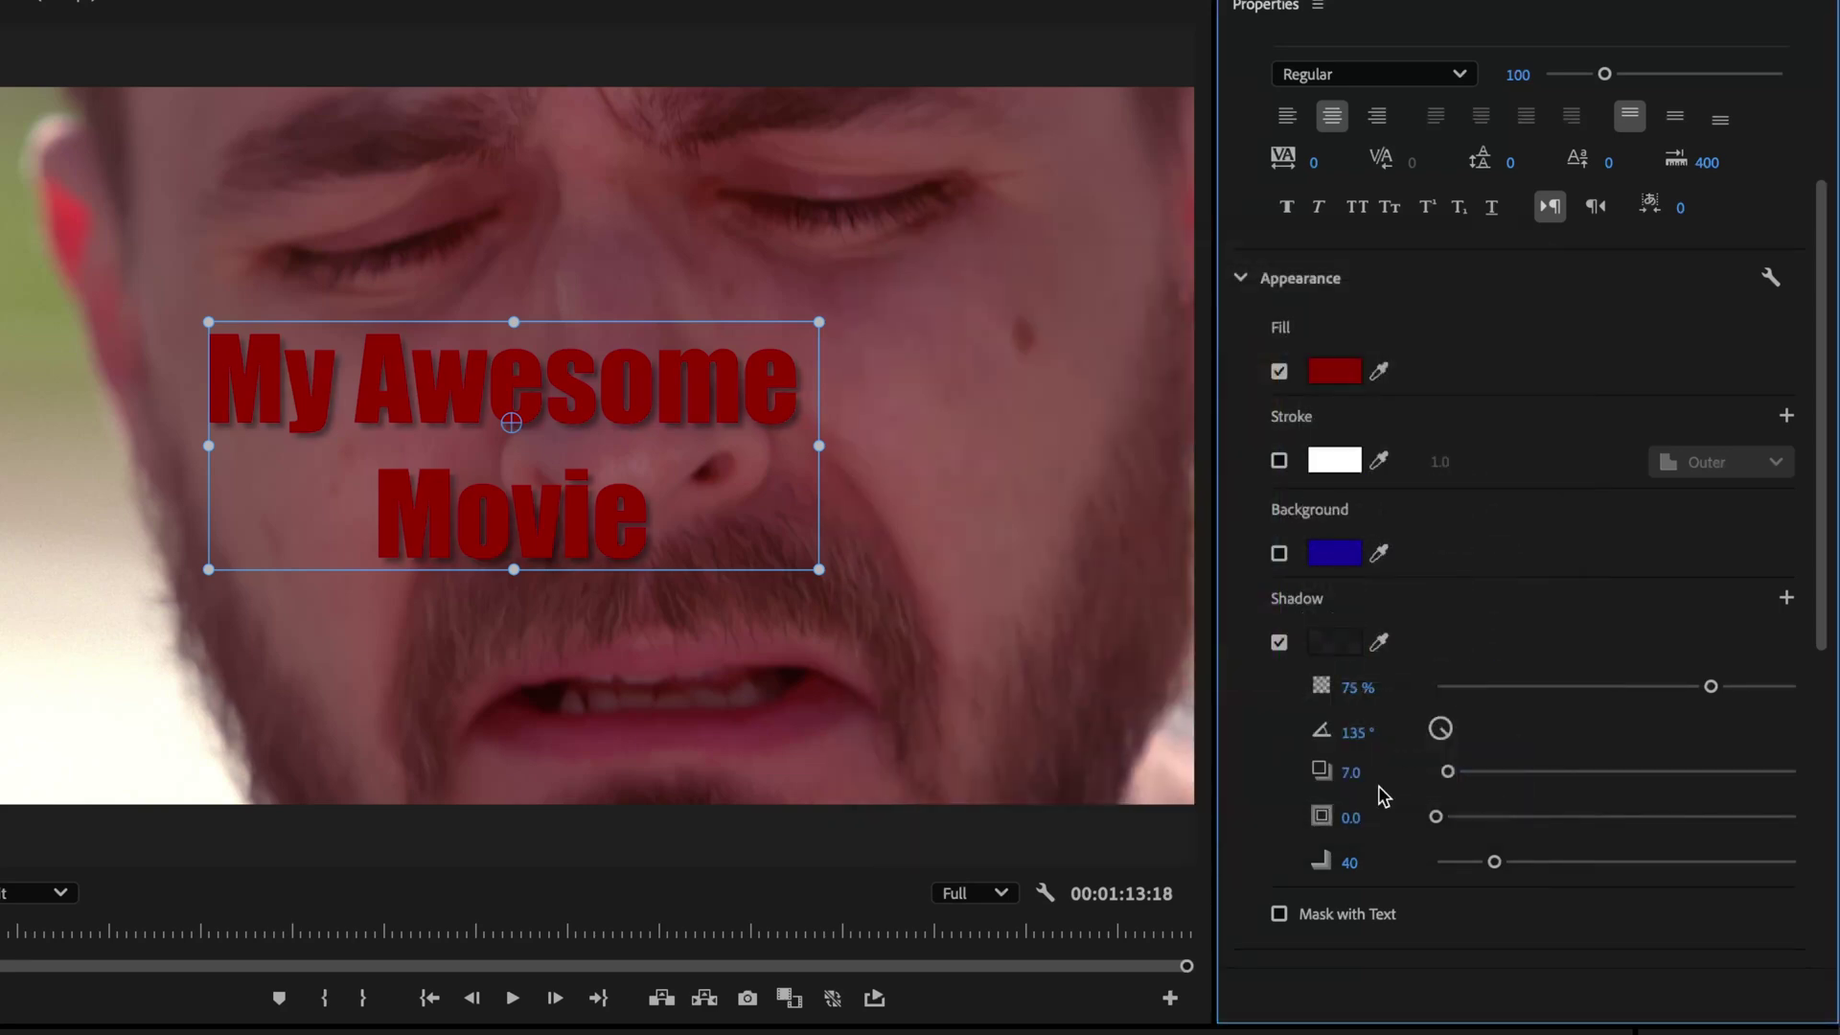
pyautogui.moveTo(1709, 688); pyautogui.dragTo(1795, 709)
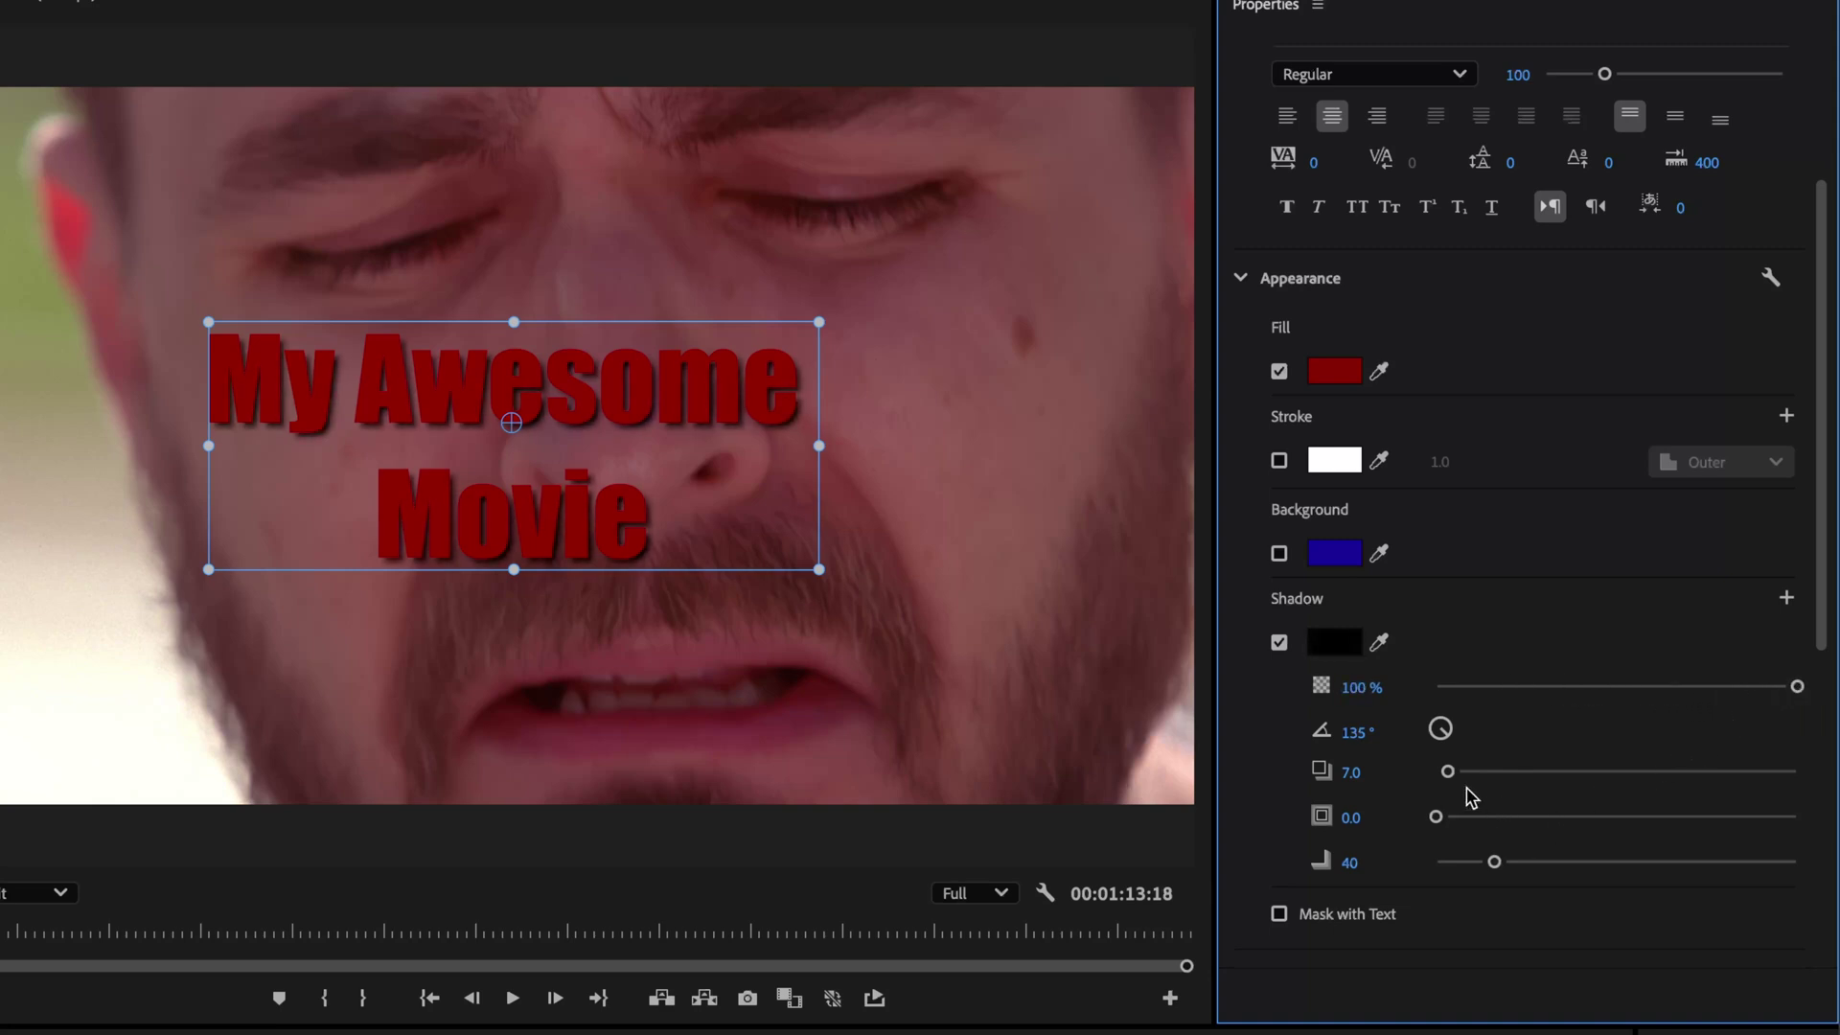
pyautogui.moveTo(1448, 772); pyautogui.dragTo(1556, 900)
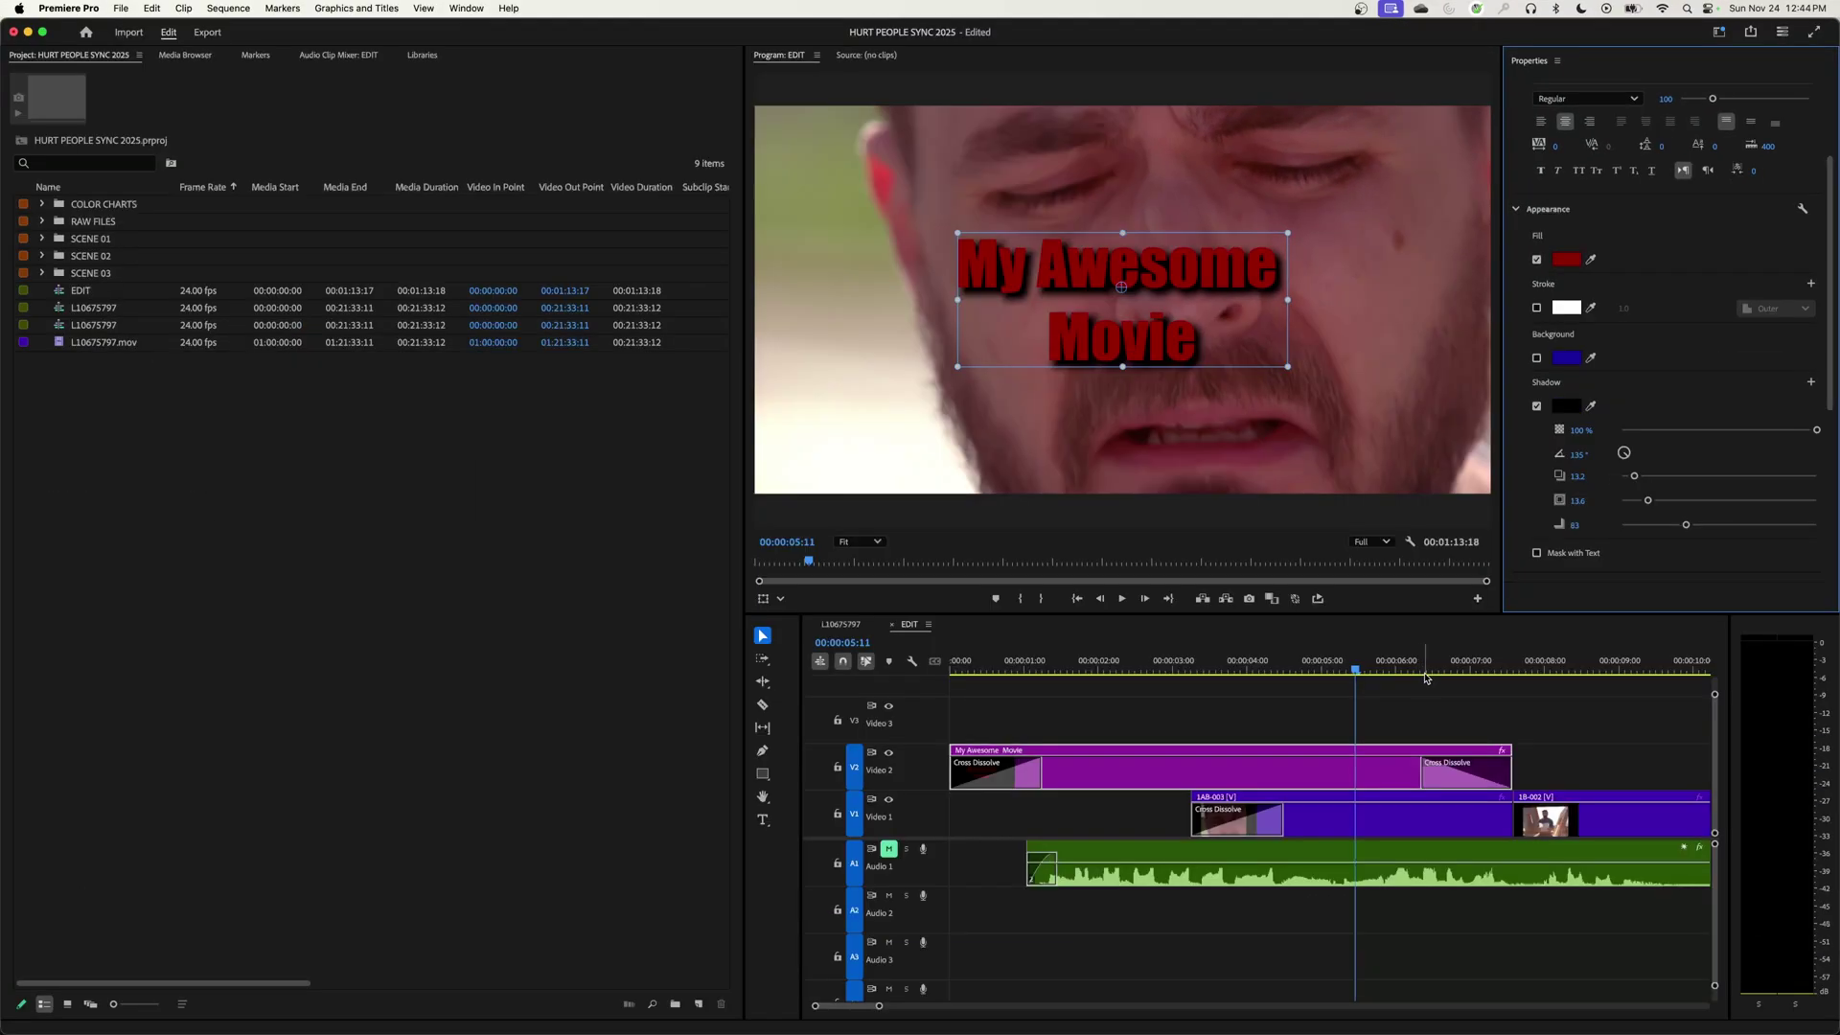
# Duplicate the My Awesome Movie title clip on Video 2, starting at about 00:00:08:15 above the 1B-002 clip
pyautogui.click(1590, 668)
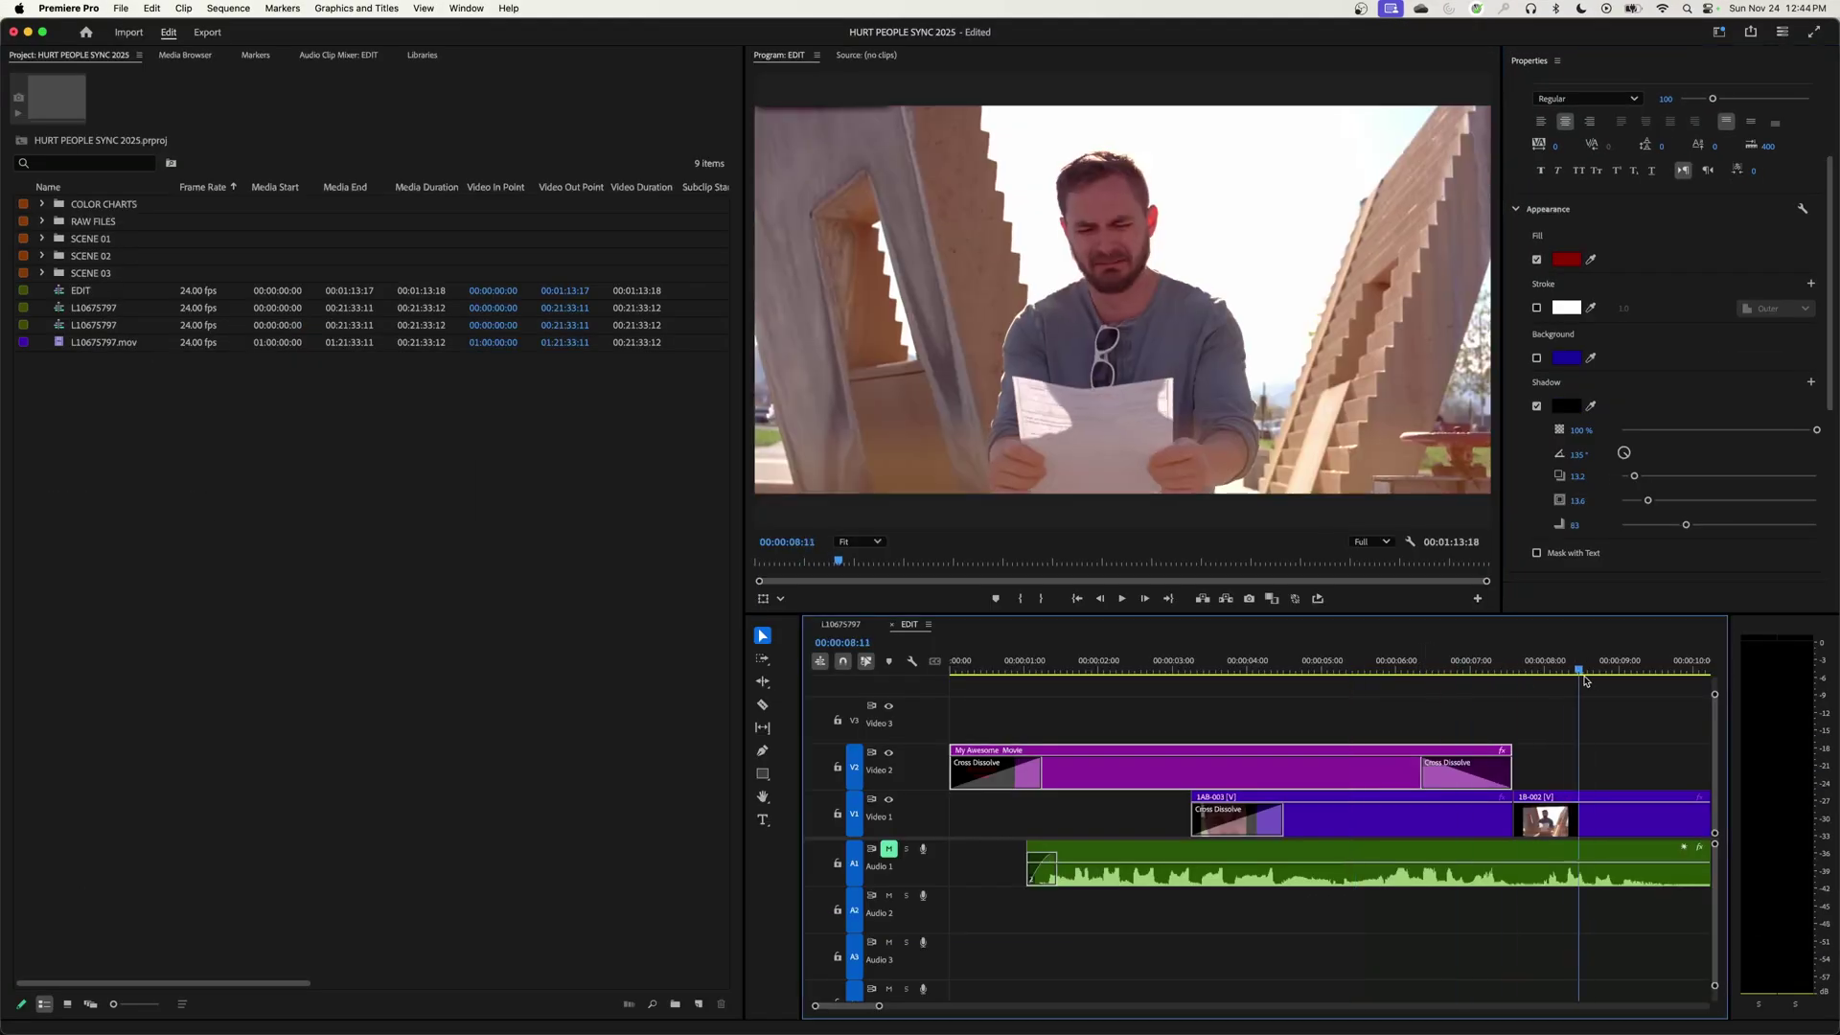
pyautogui.press('-')
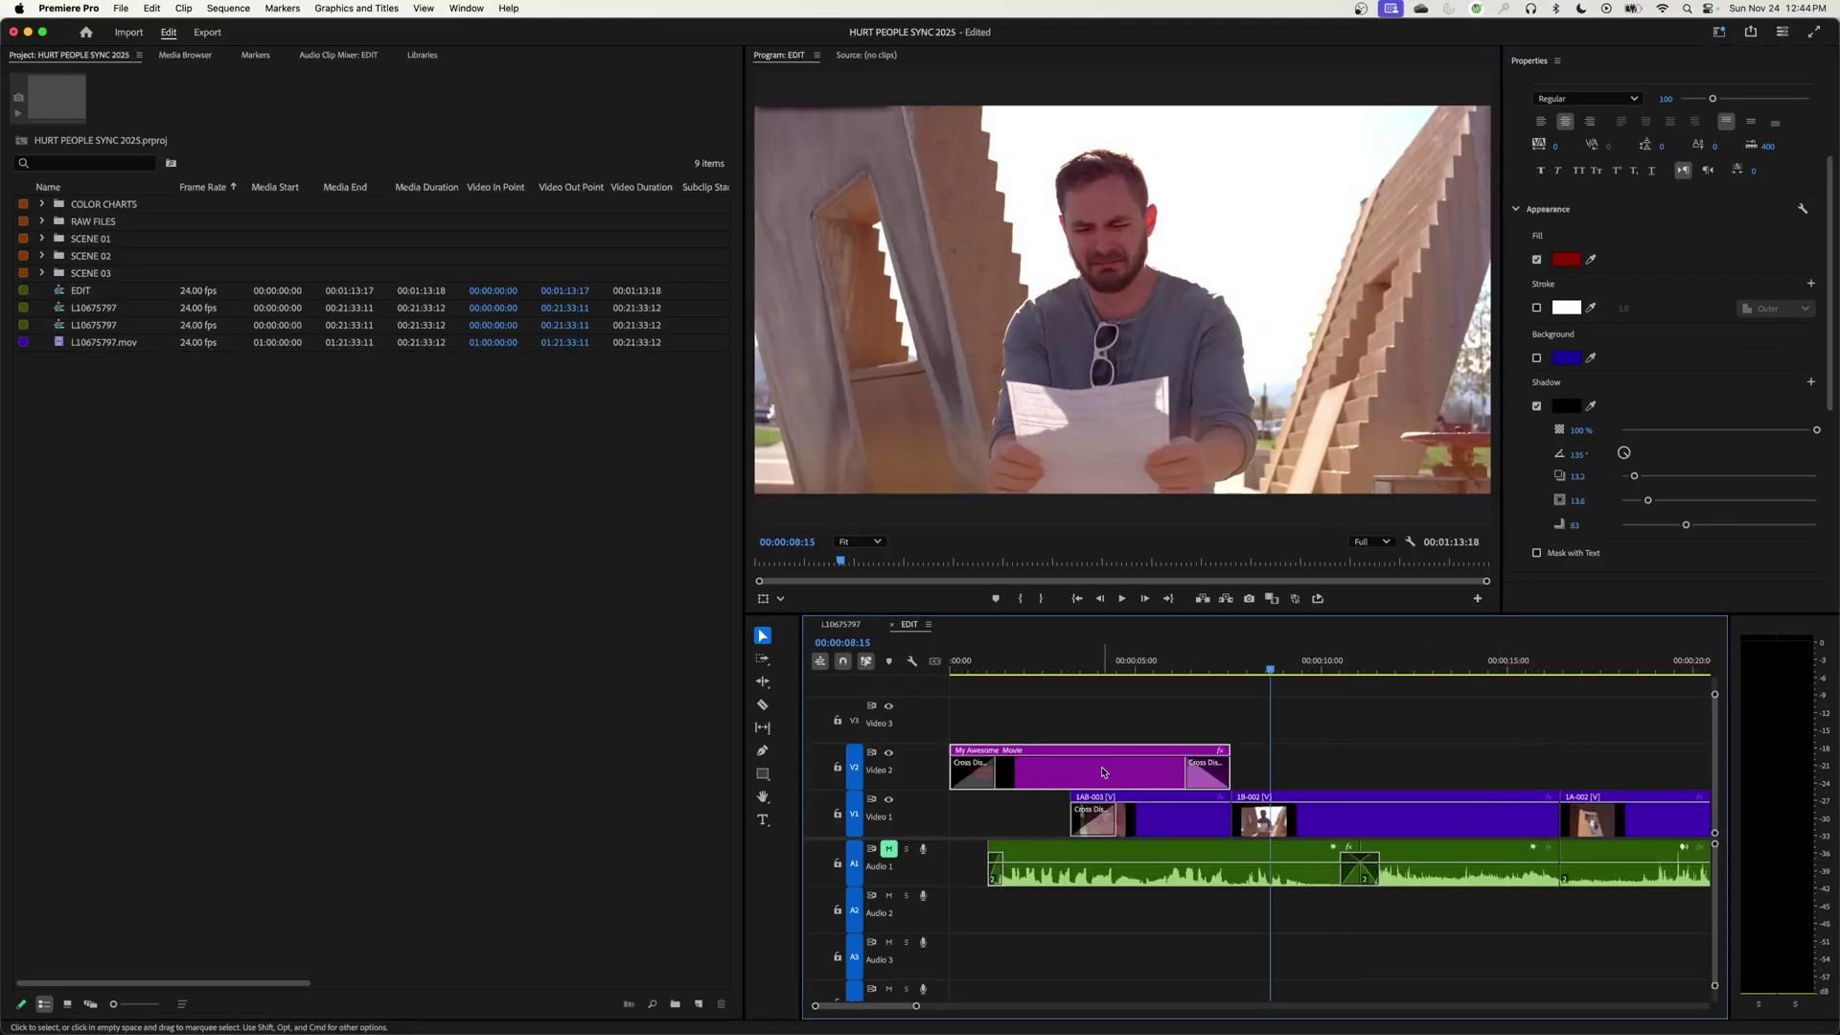
pyautogui.moveTo(1048, 768); pyautogui.dragTo(1370, 776)
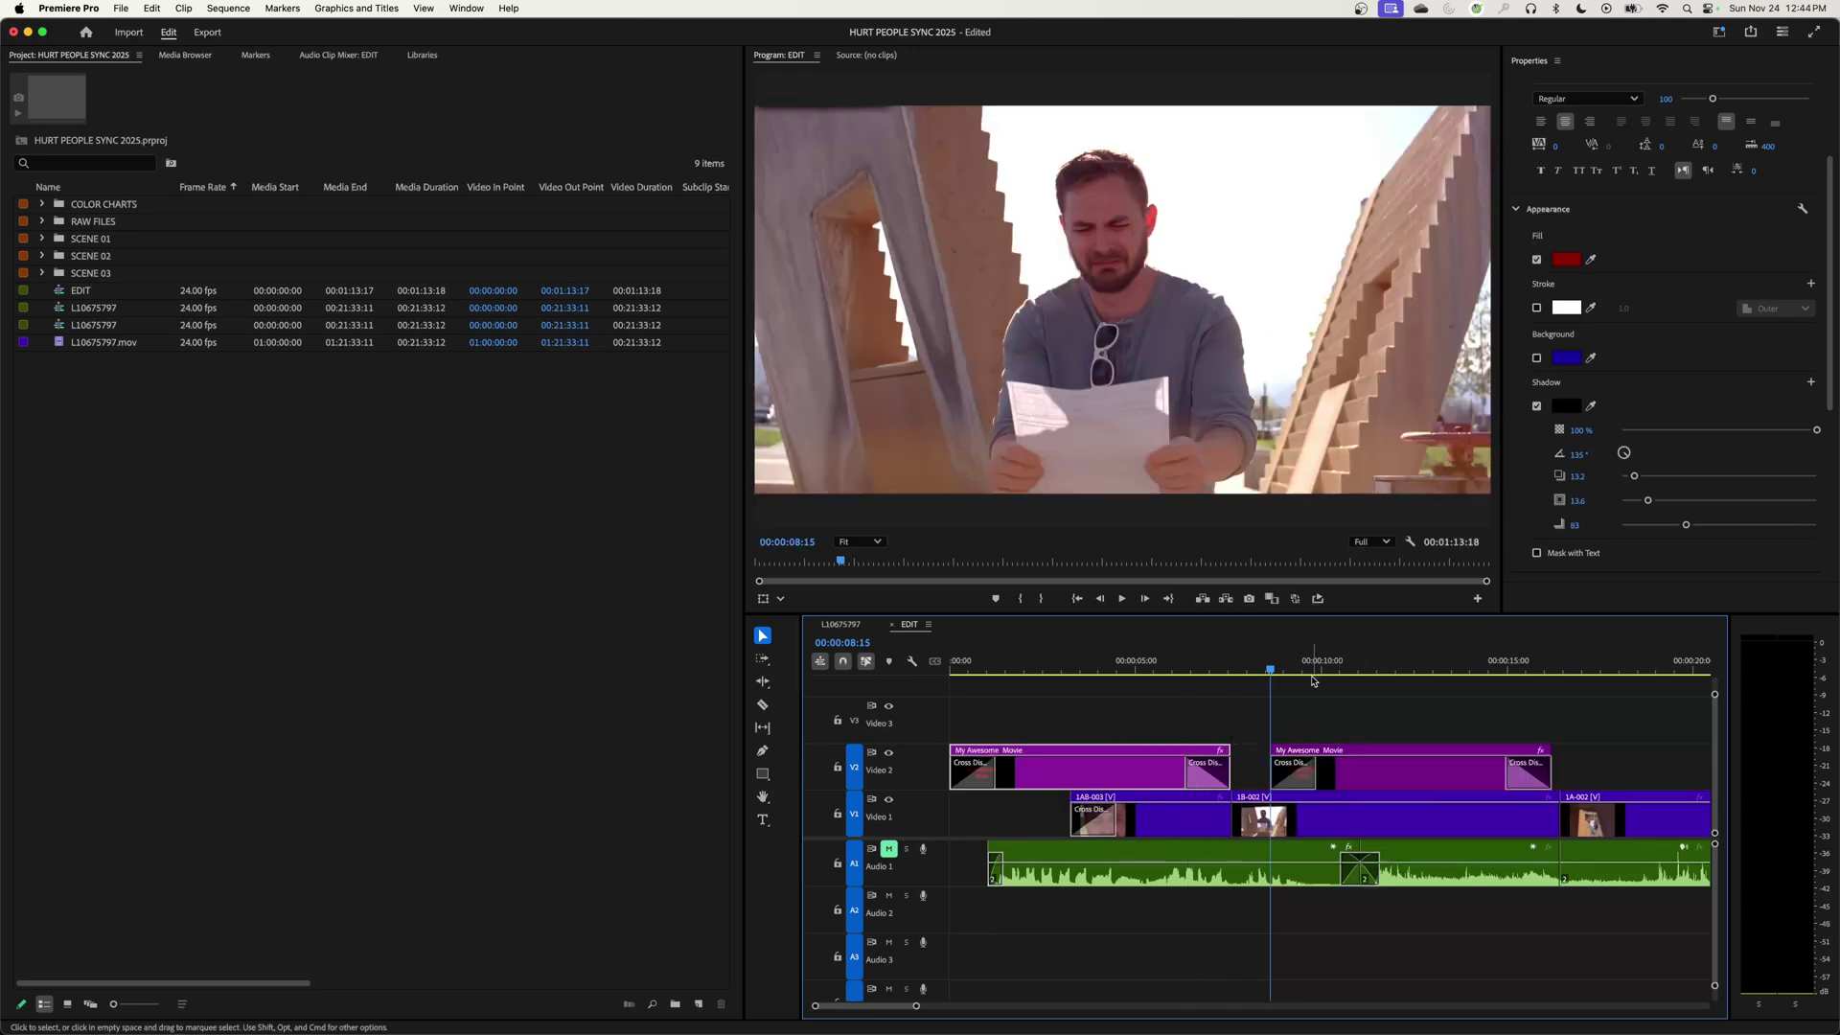
pyautogui.click(1392, 668)
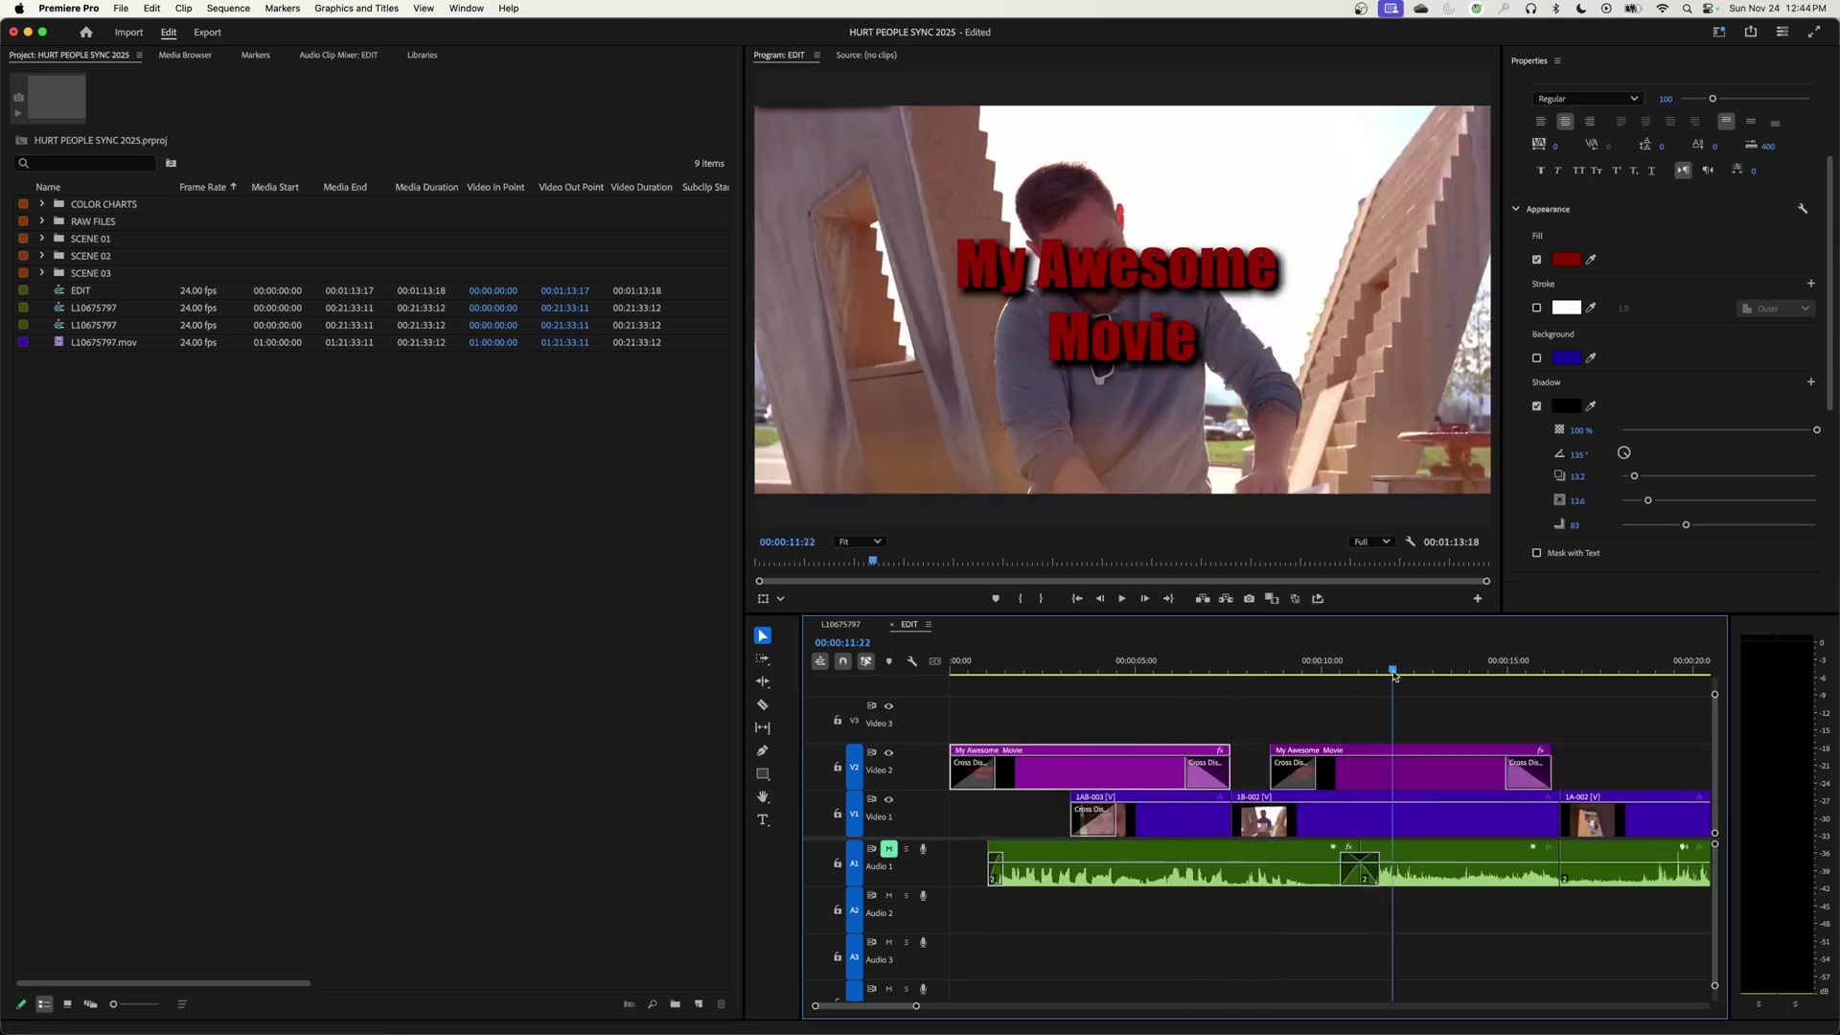
# Examine the text and appearance settings of the text layer in the duplicated title clip
pyautogui.click(1334, 772)
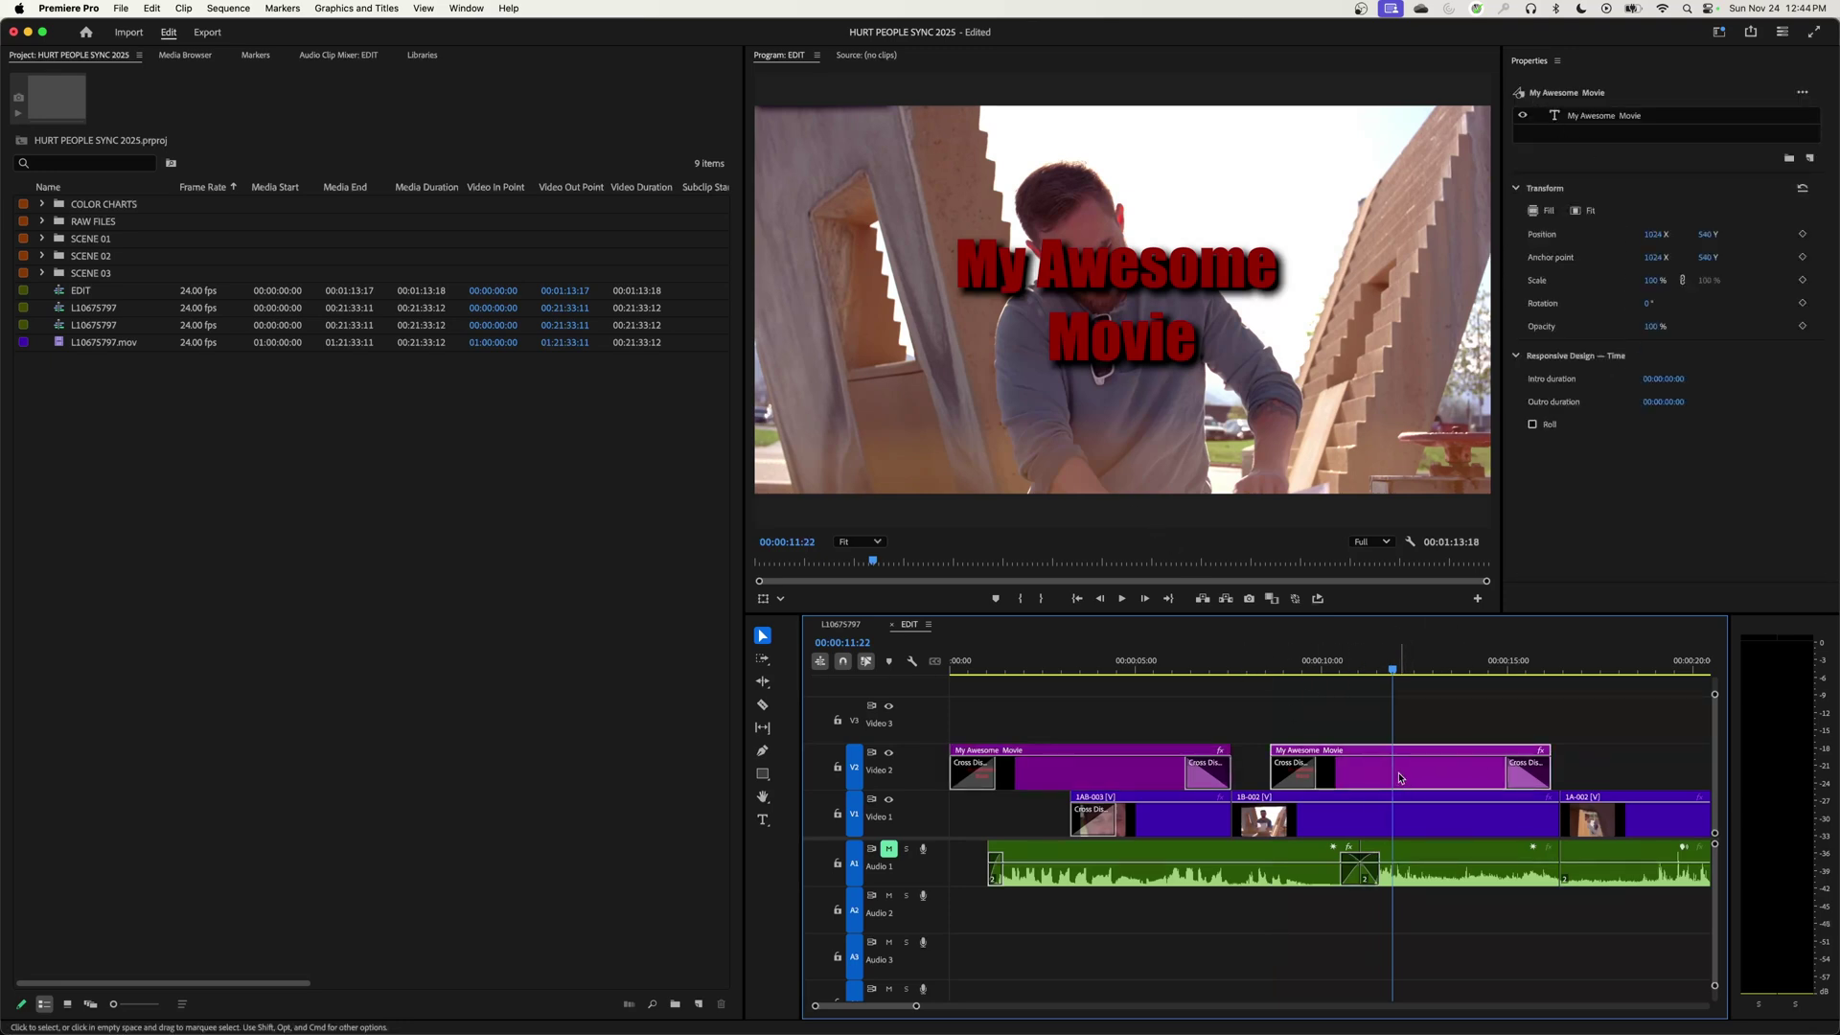
pyautogui.click(1597, 124)
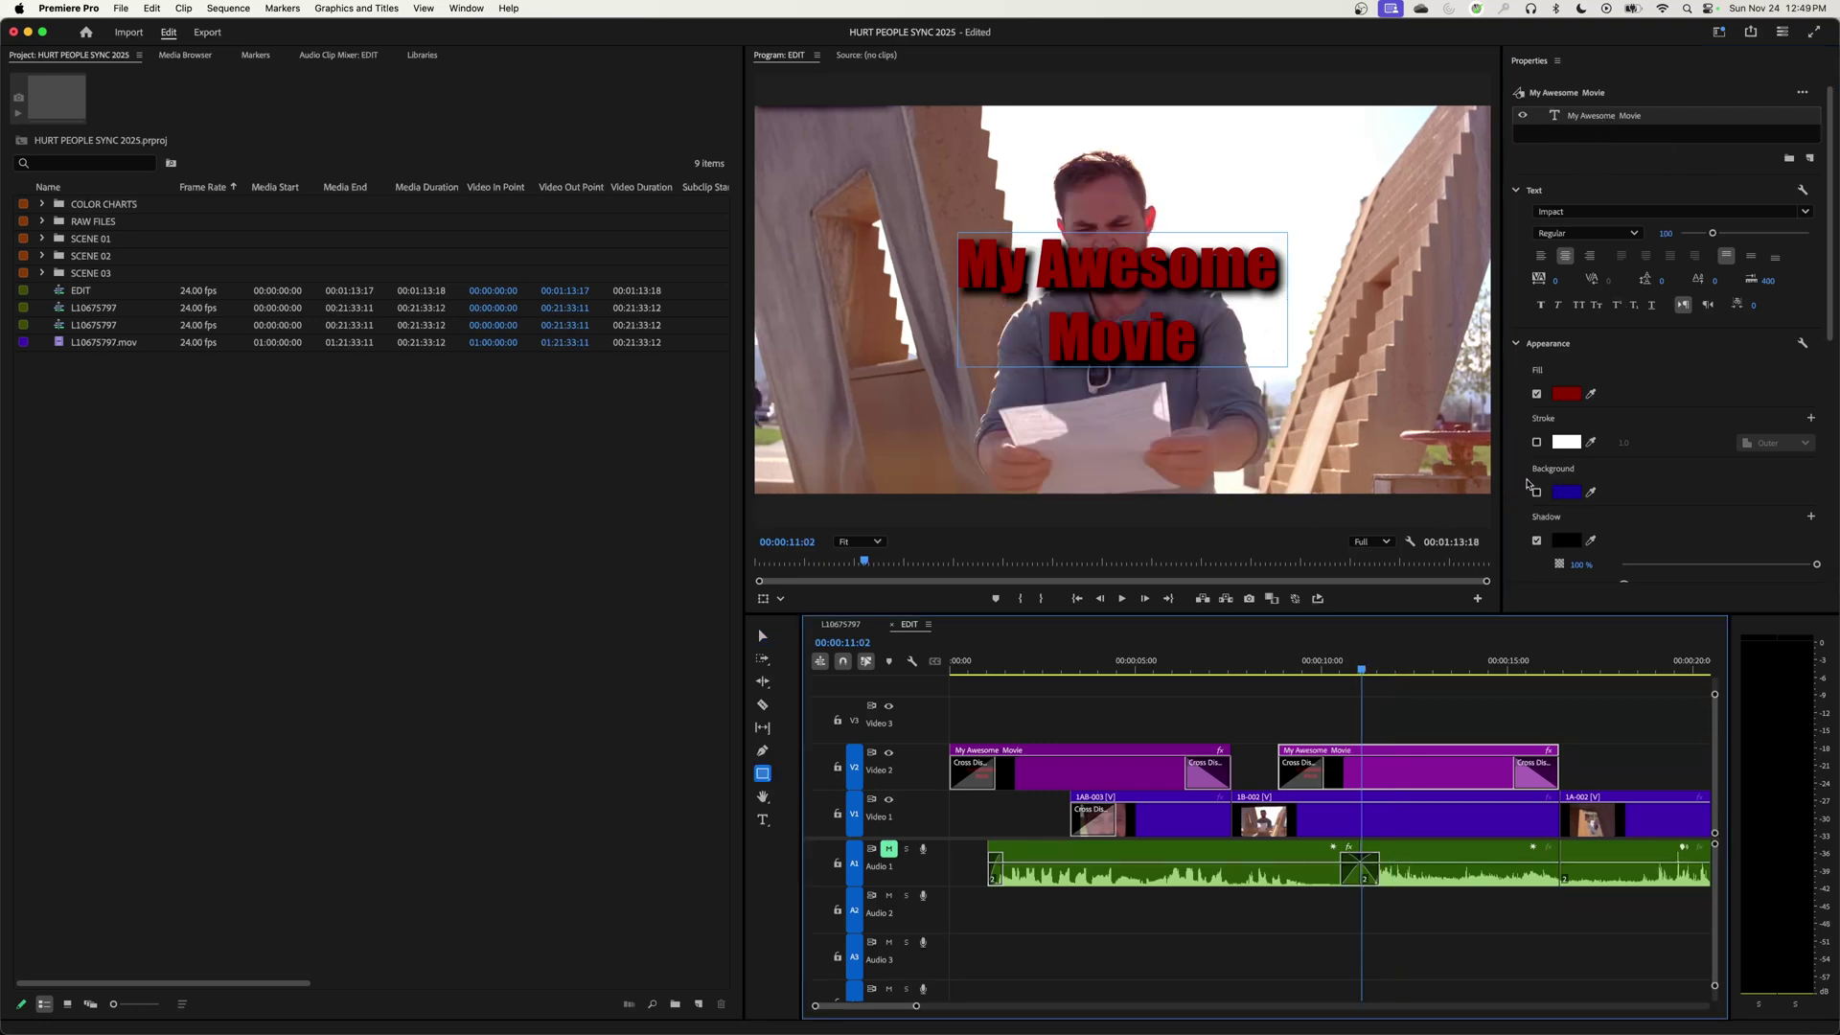
pyautogui.scroll(-5, 1811, 301)
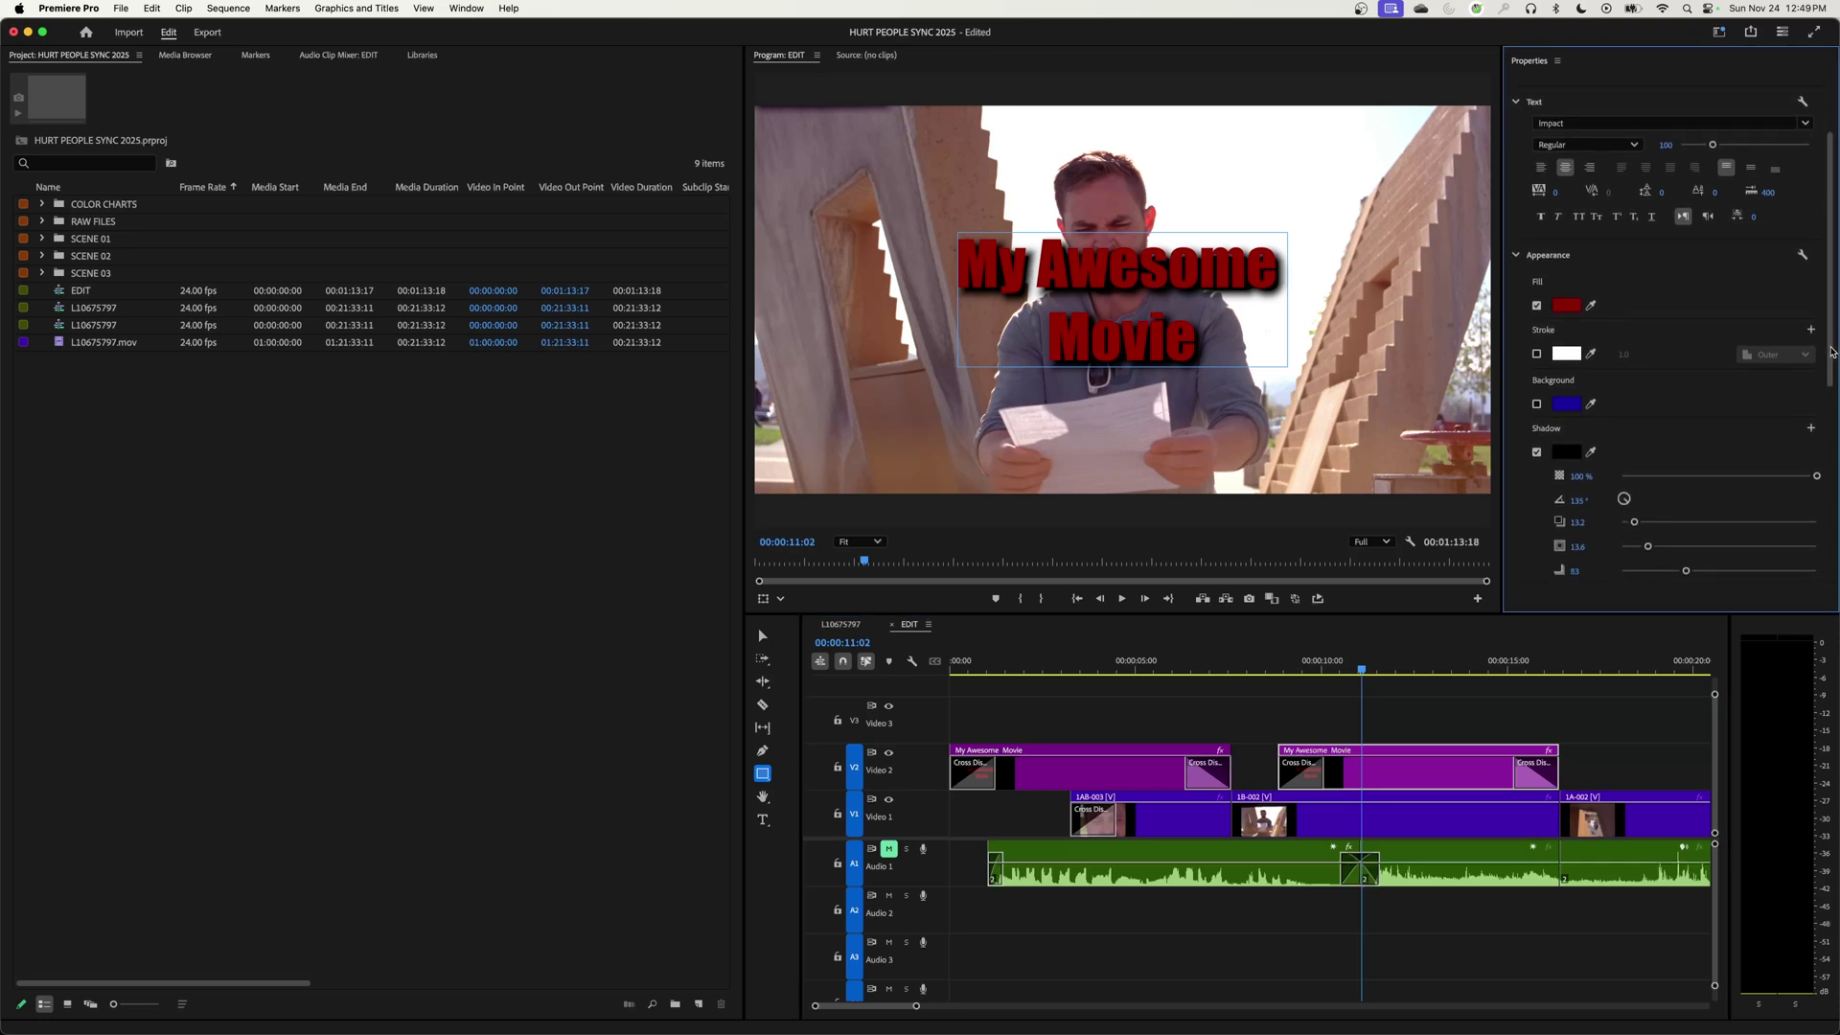
pyautogui.scroll(4, 1821, 307)
pyautogui.scroll(-4, 1667, 335)
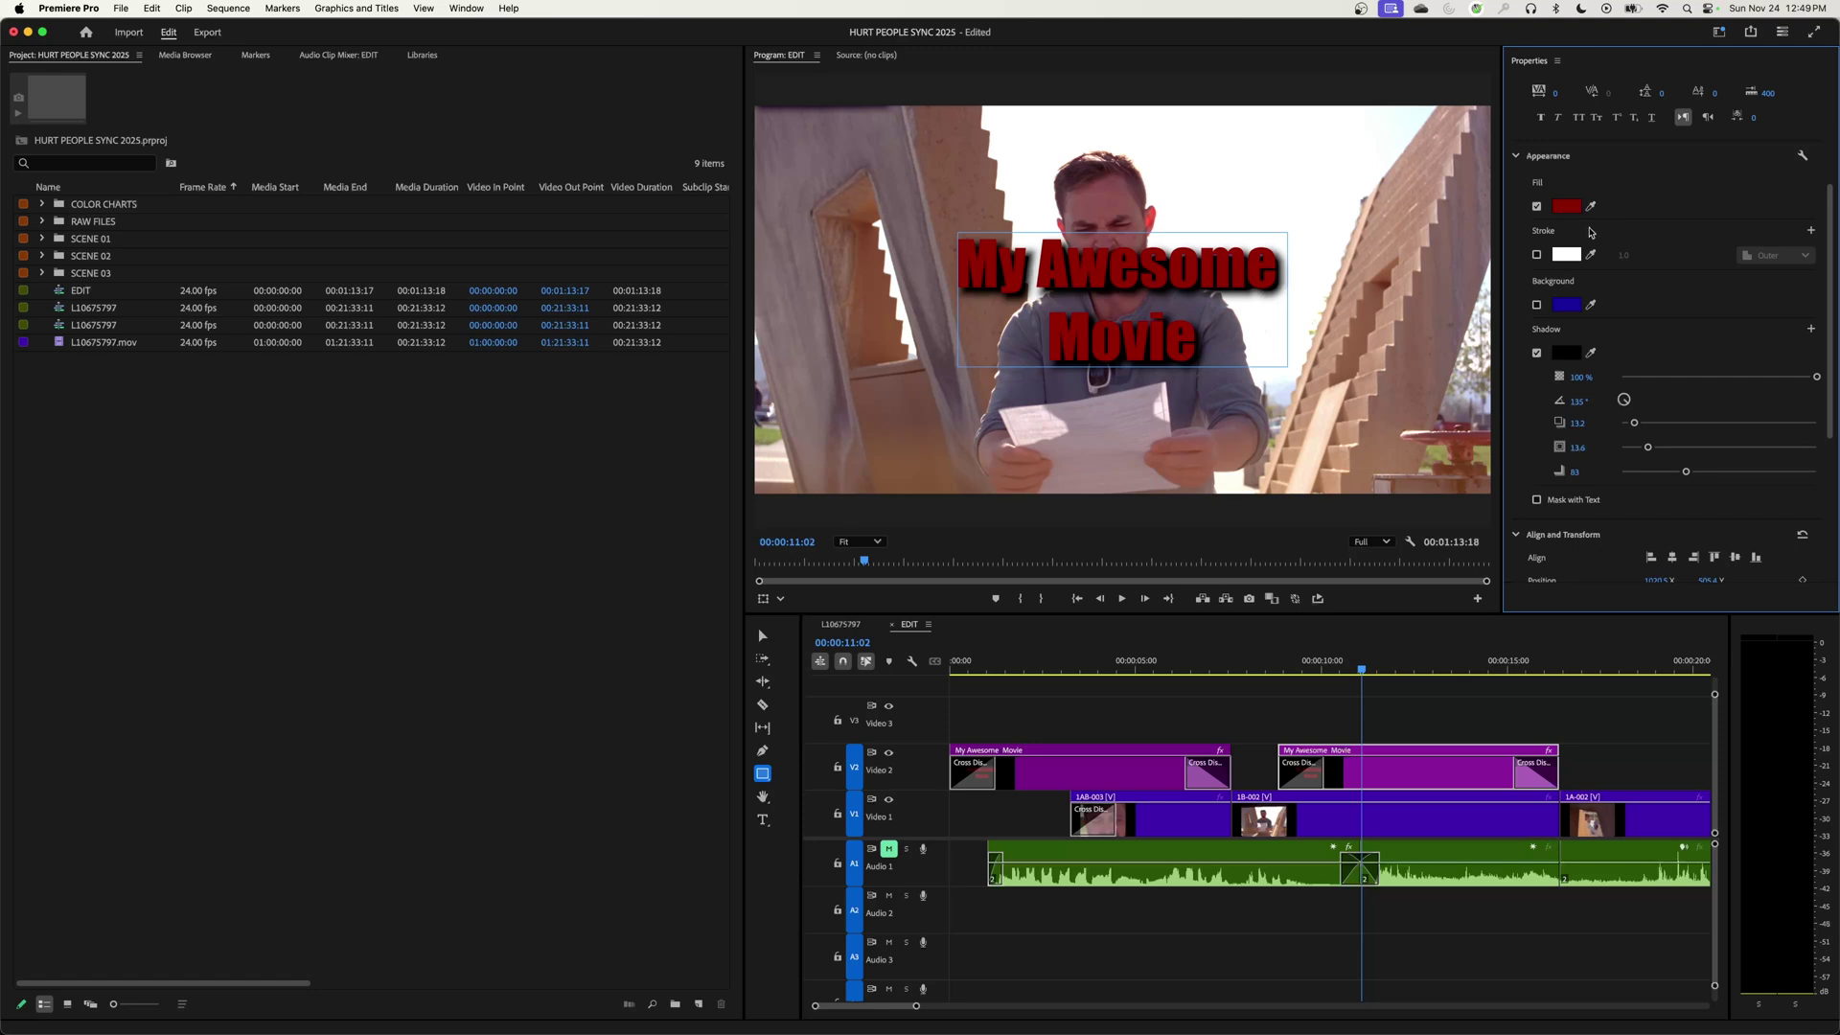
pyautogui.scroll(4, 1669, 381)
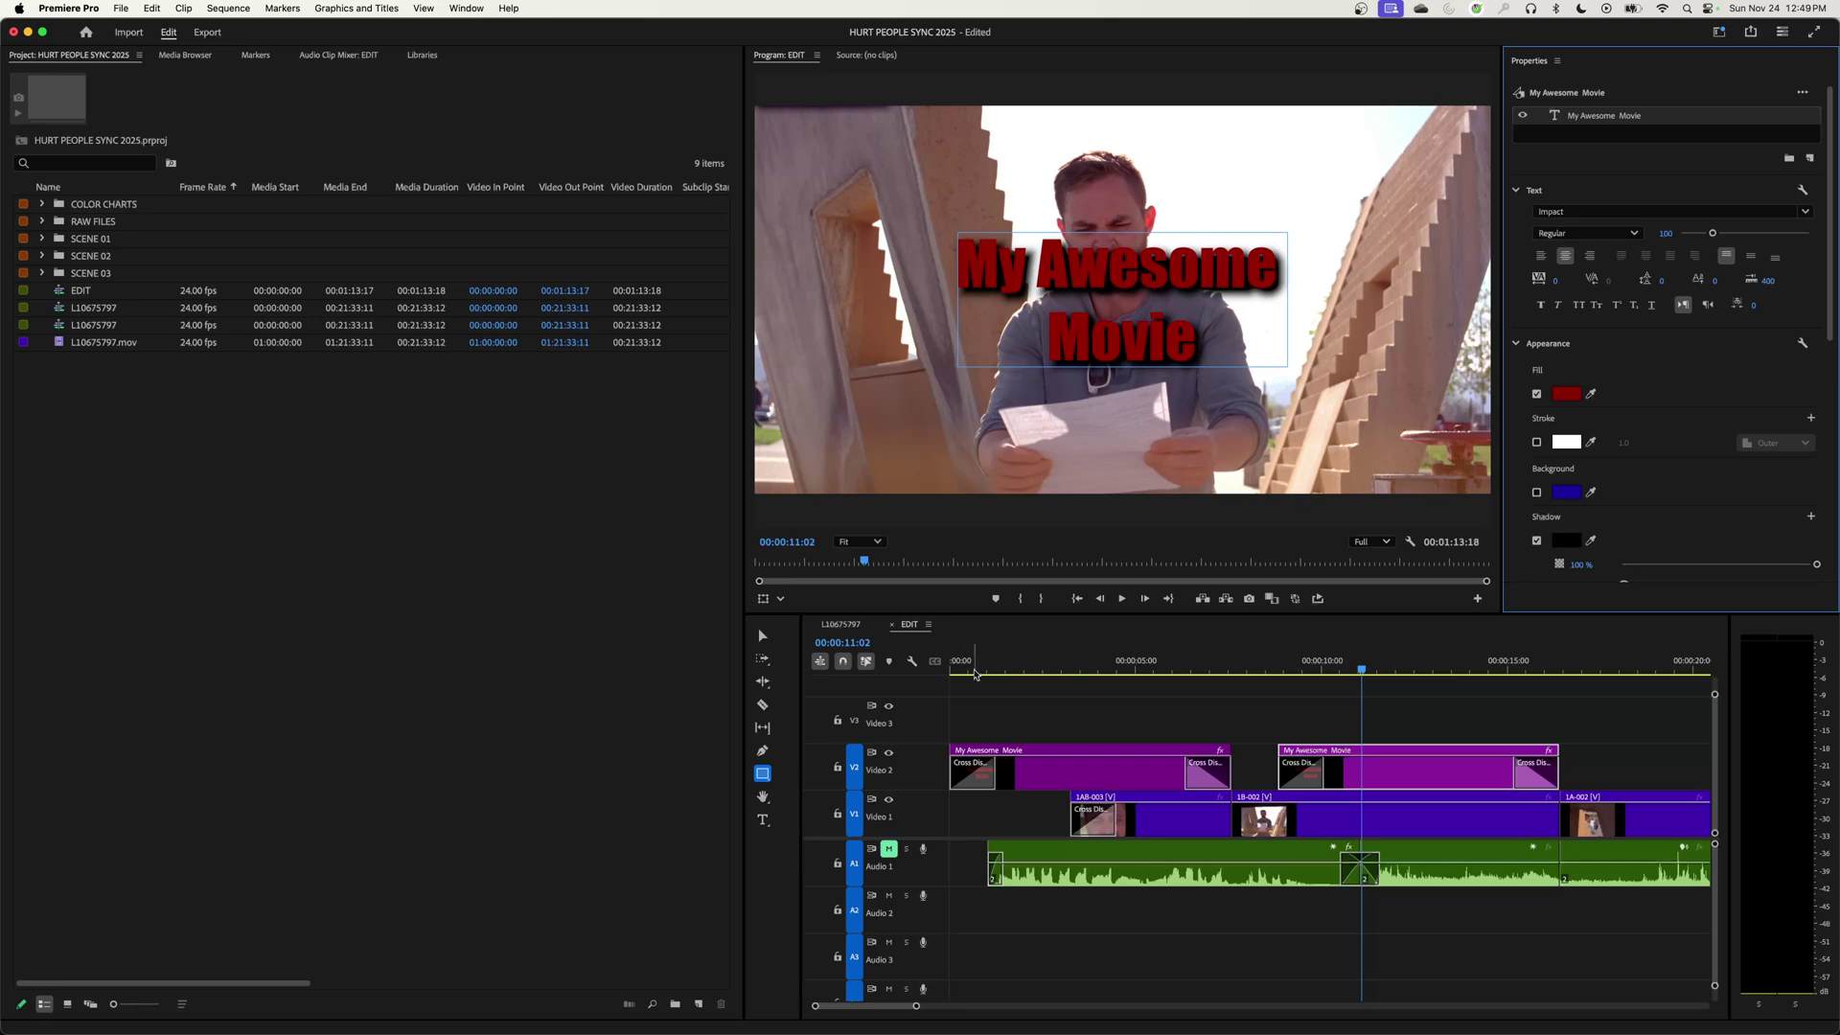
pyautogui.click(763, 635)
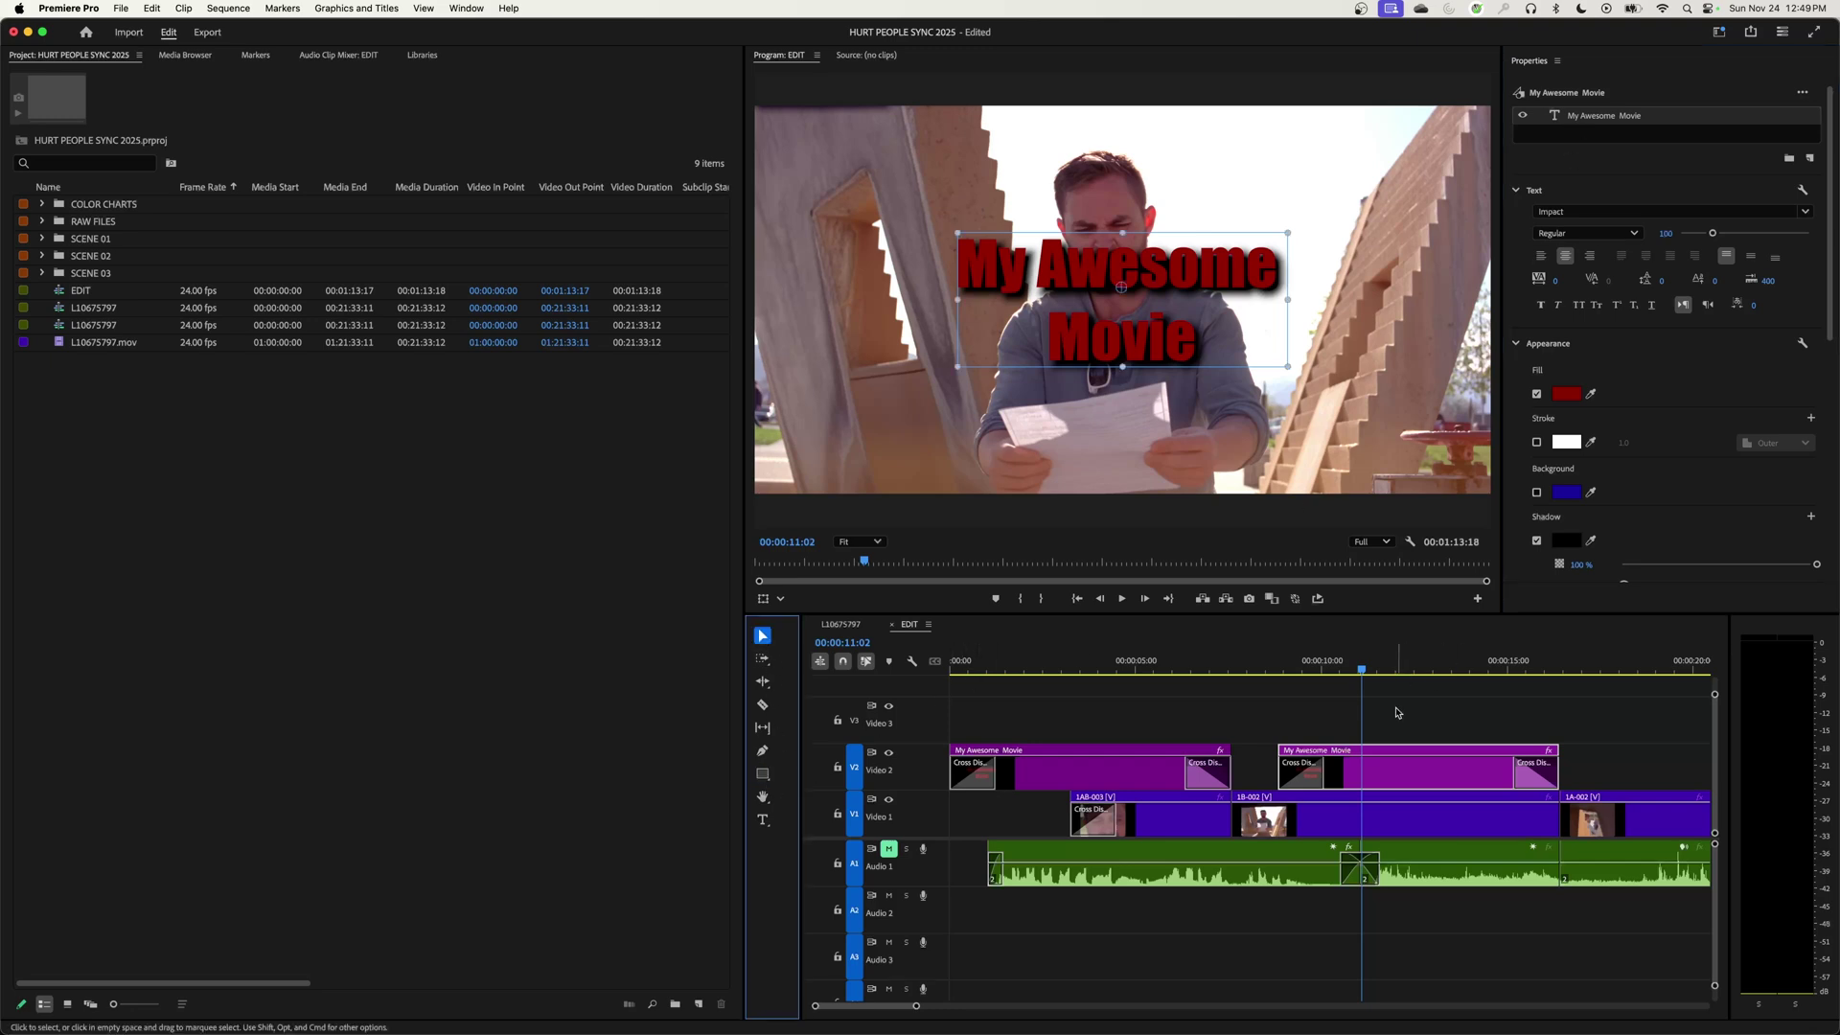
pyautogui.moveTo(1395, 708); pyautogui.dragTo(1418, 784)
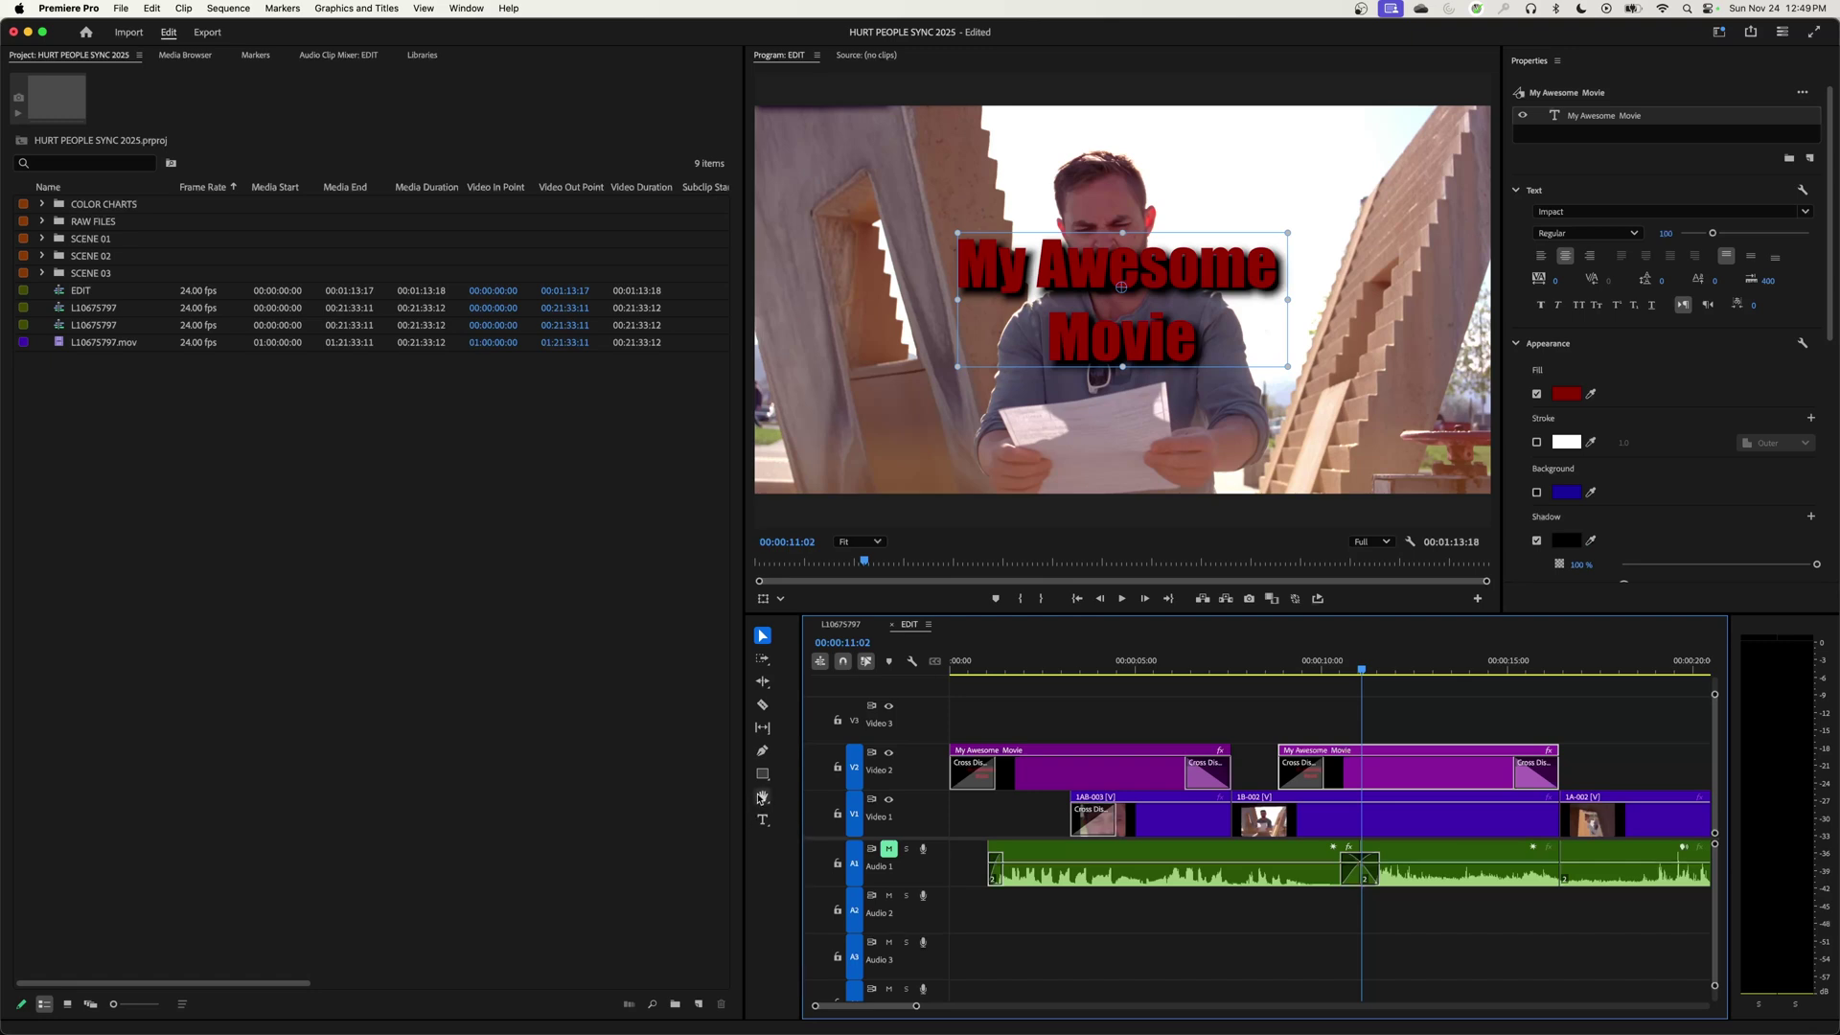
# Draw a rectangle about 2054 by 1152 over the whole video frame in the duplicated title clip
pyautogui.click(763, 774)
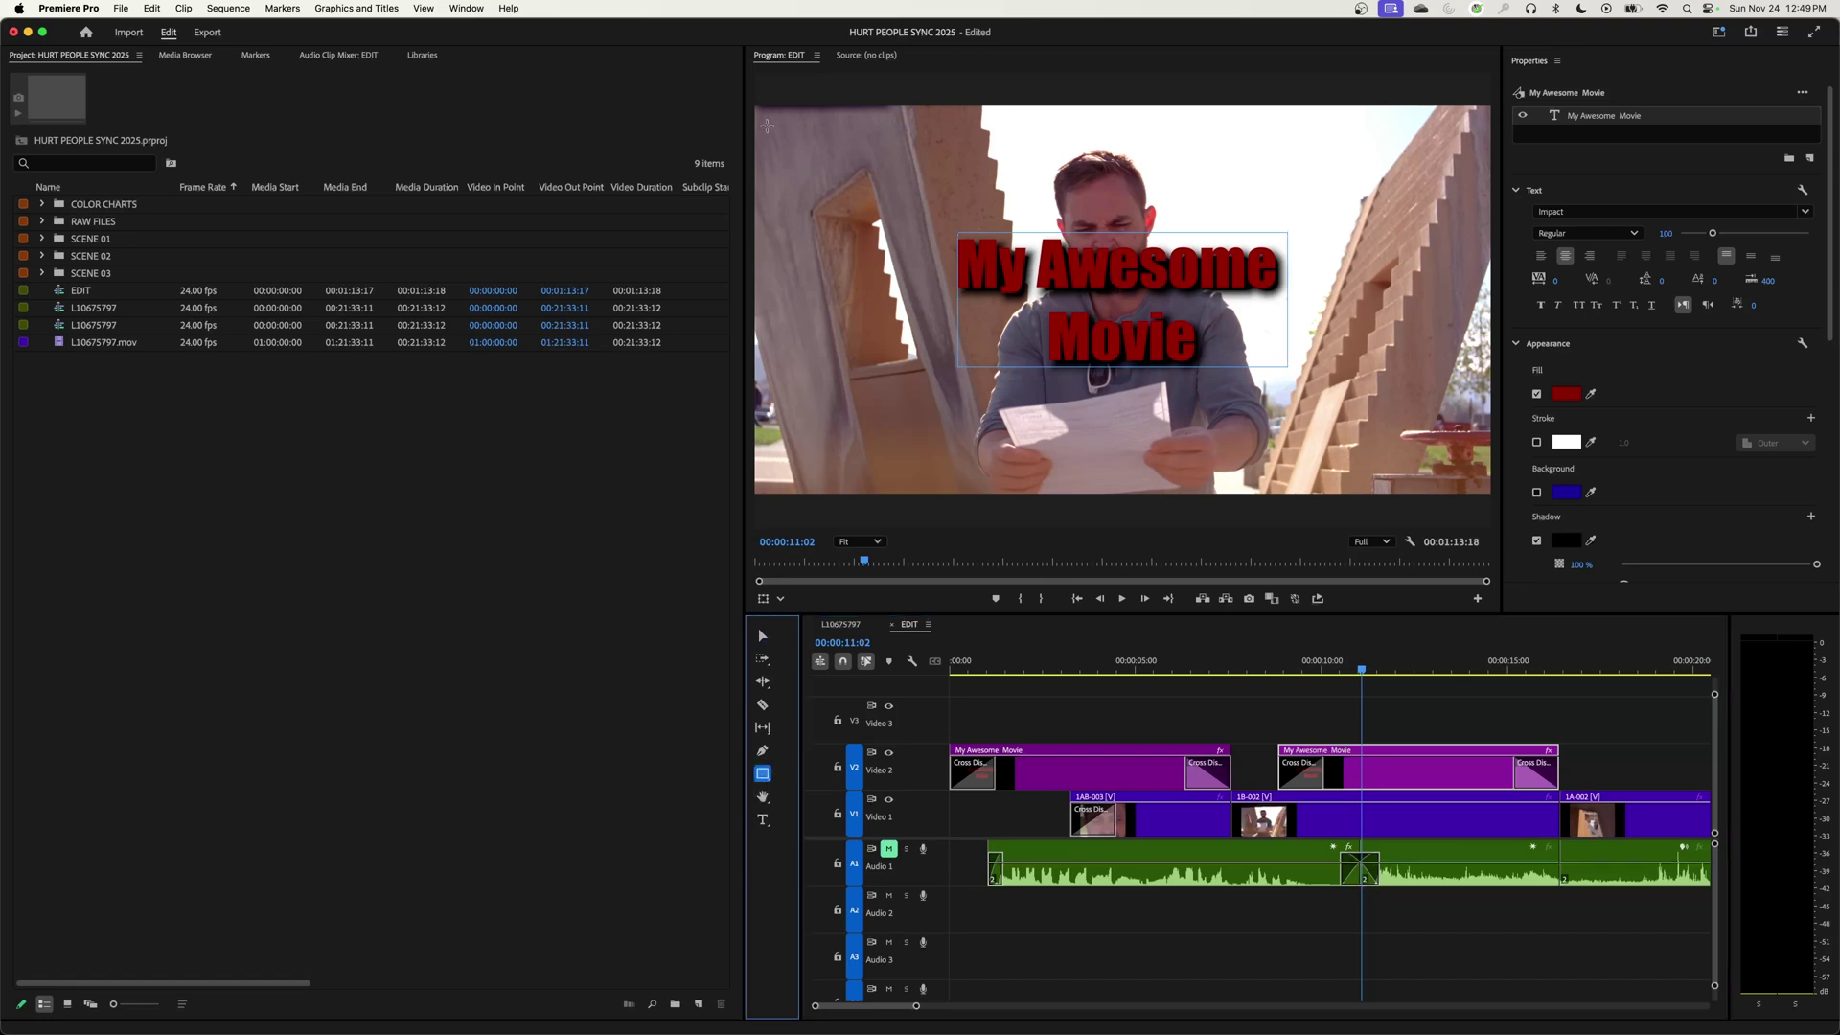
pyautogui.click(763, 774)
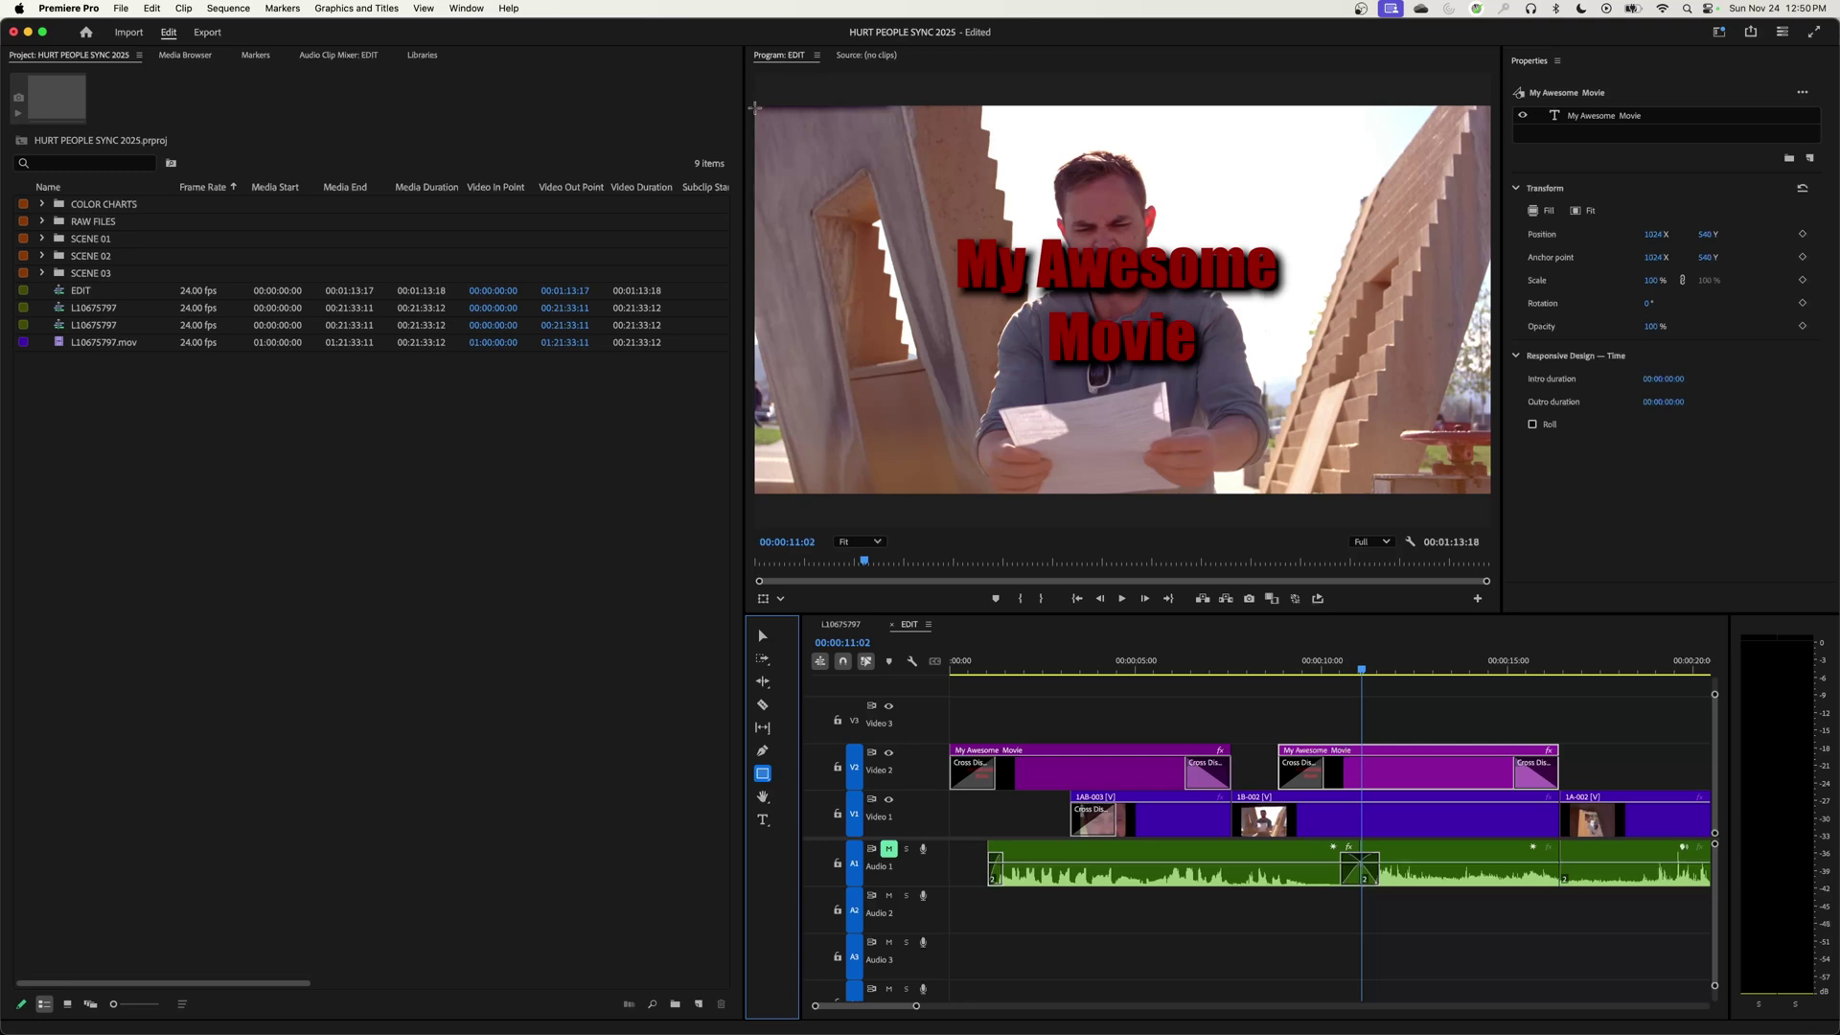
pyautogui.moveTo(756, 107); pyautogui.dragTo(1492, 525)
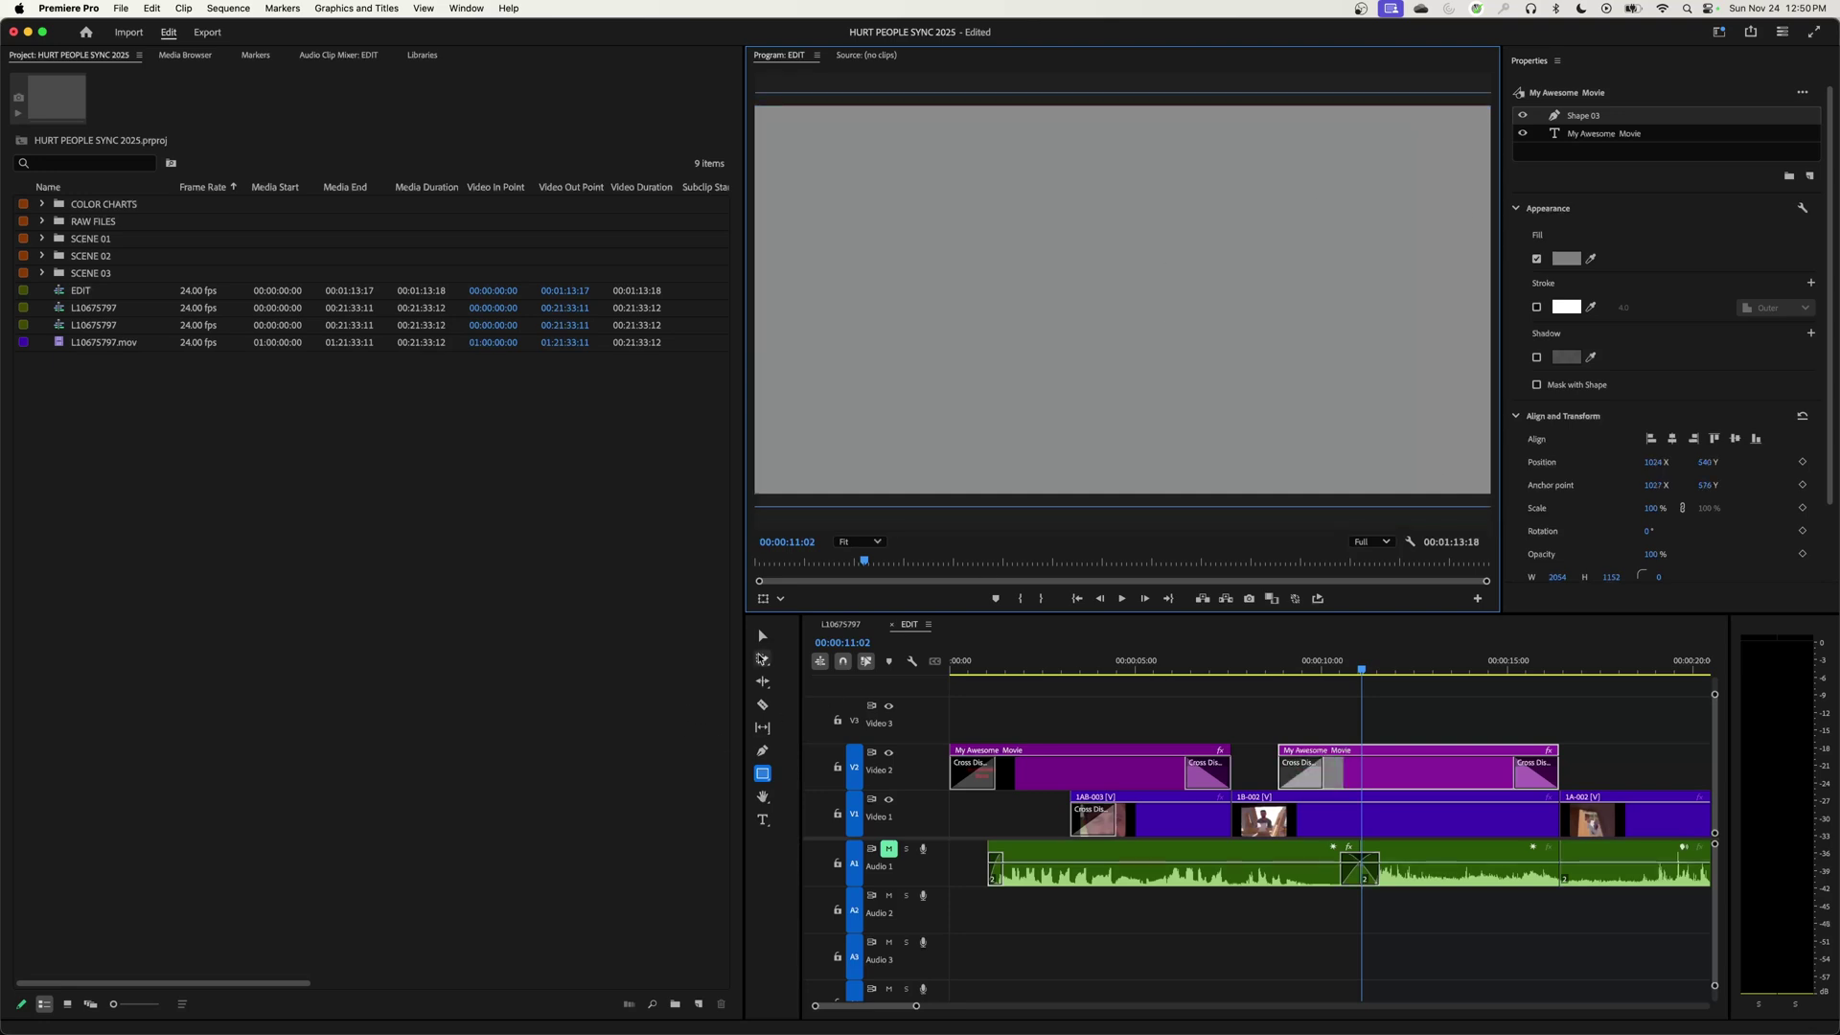
# Nudge the rectangle to position 1024, 536 so that it still covers the whole frame
pyautogui.press('v')
pyautogui.press('Up')
pyautogui.press('Up')
pyautogui.press('Up')
pyautogui.press('Up')
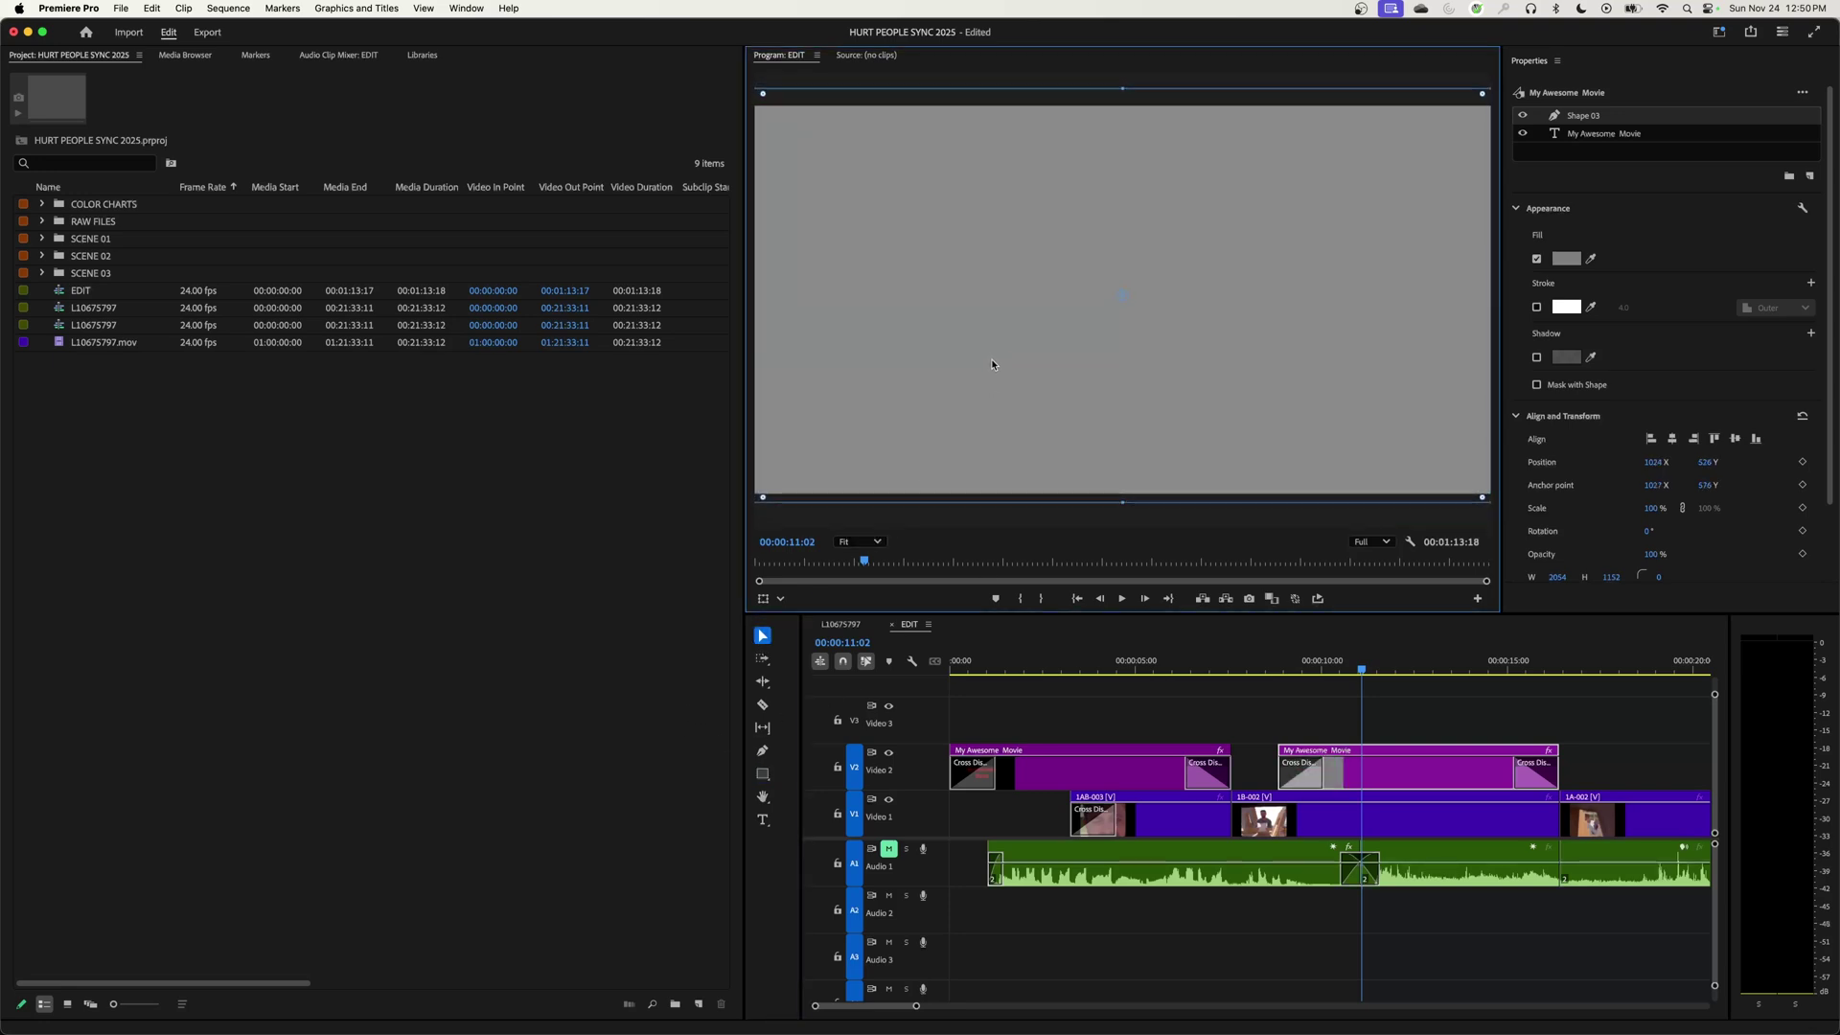
pyautogui.press('Left')
pyautogui.press('Left')
pyautogui.press('Down')
pyautogui.press('Down')
pyautogui.press('Down')
pyautogui.press('Down')
pyautogui.press('Down')
pyautogui.press('Down')
pyautogui.press('Right')
pyautogui.press('Right')
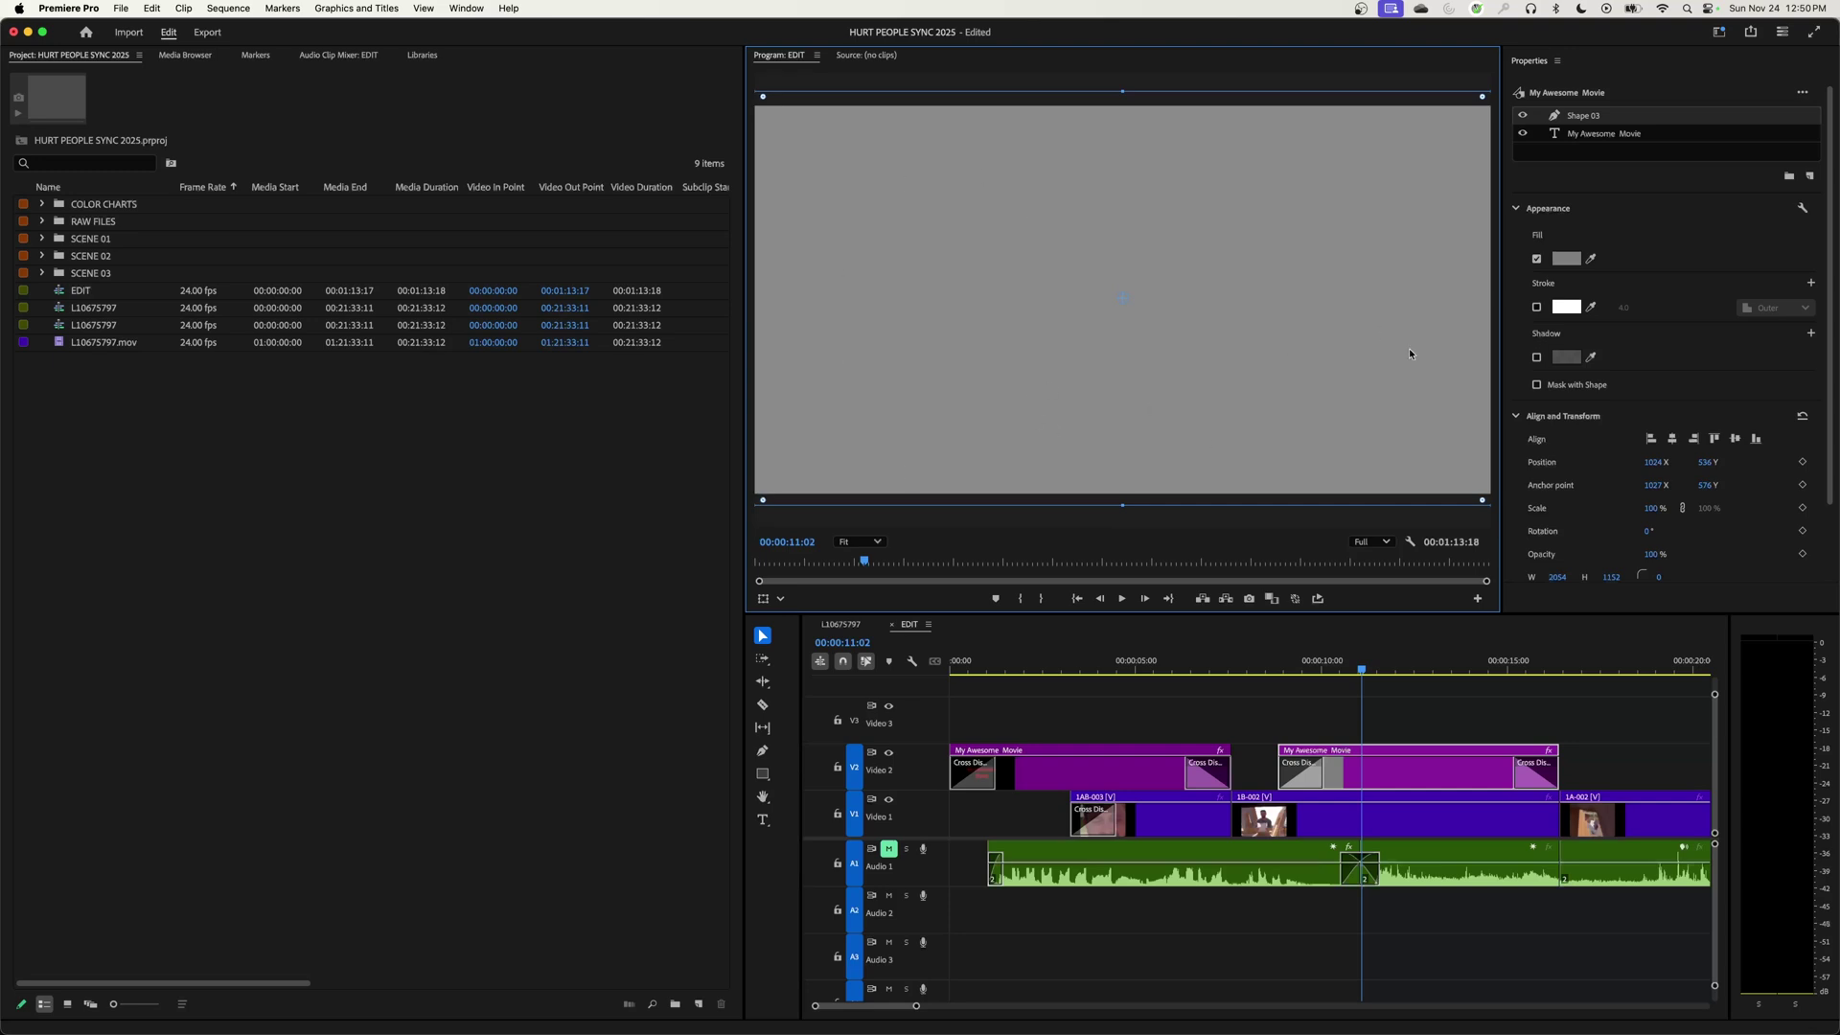
# Fill the full-frame rectangle with black (000000) and place its layer below the My Awesome Movie text layer
pyautogui.click(1565, 259)
pyautogui.click(1331, 285)
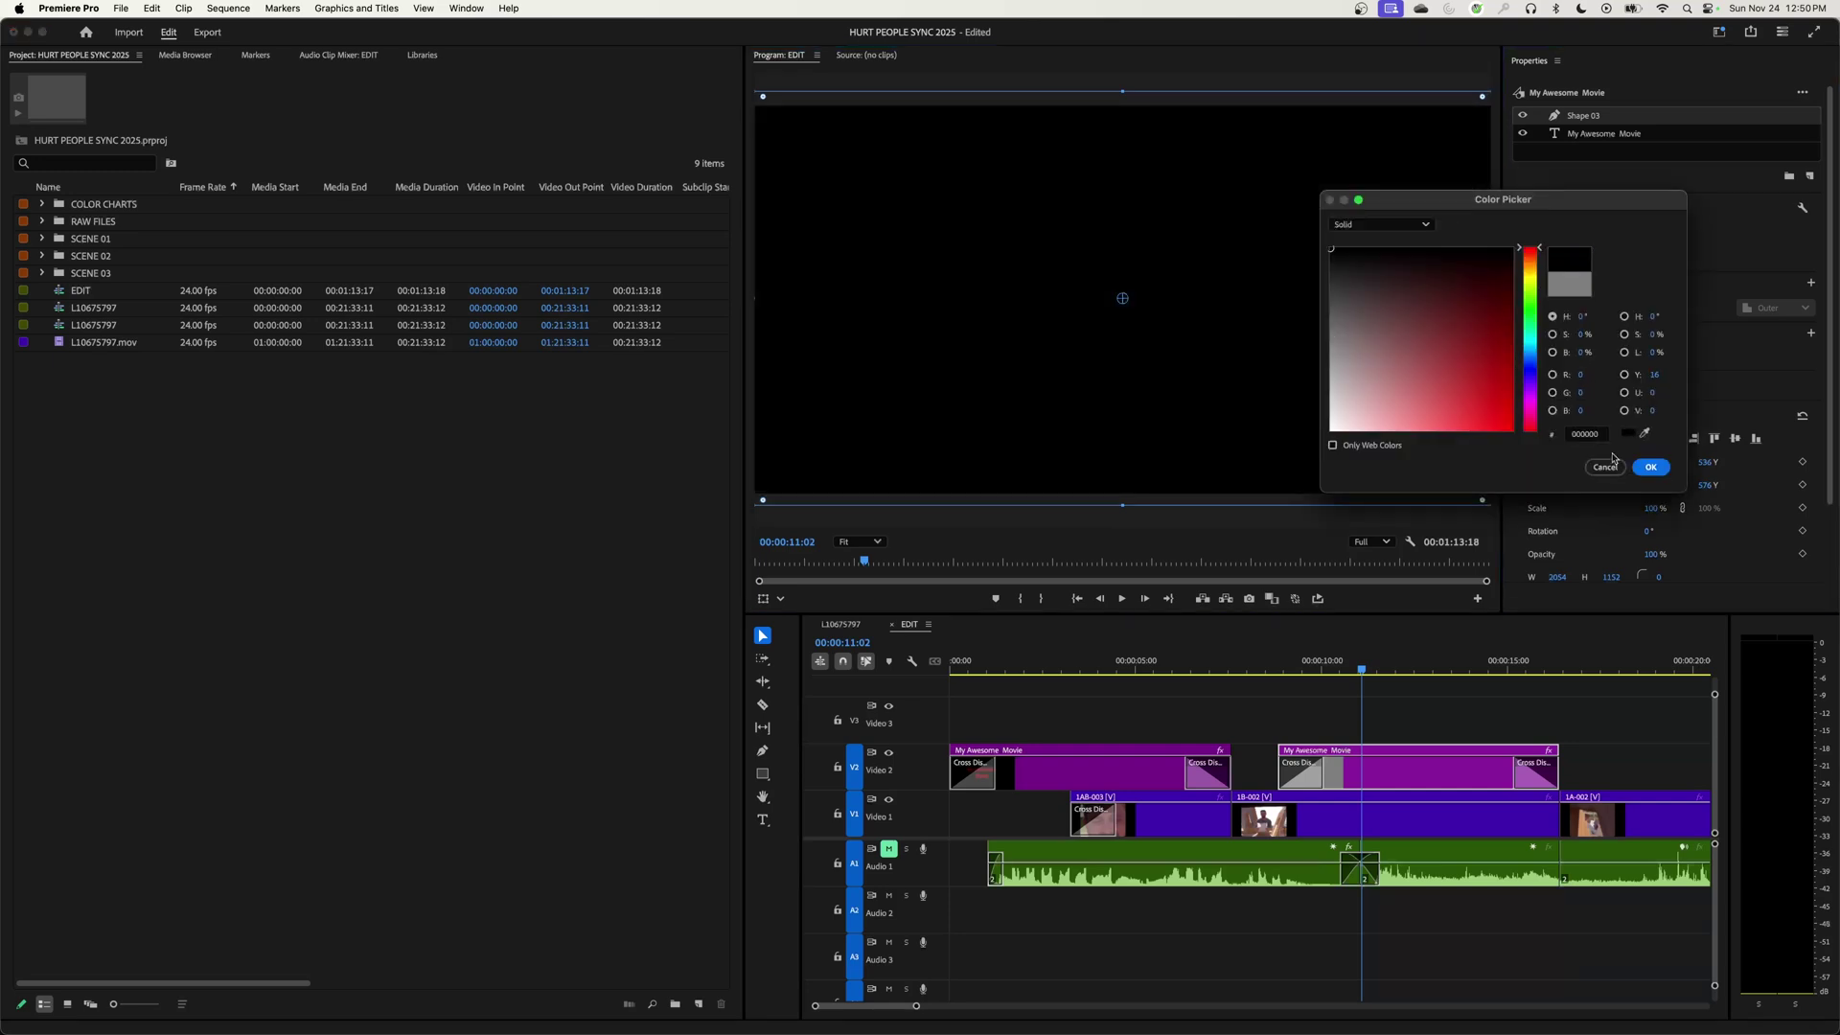
pyautogui.click(1651, 464)
pyautogui.moveTo(1584, 121); pyautogui.dragTo(1585, 142)
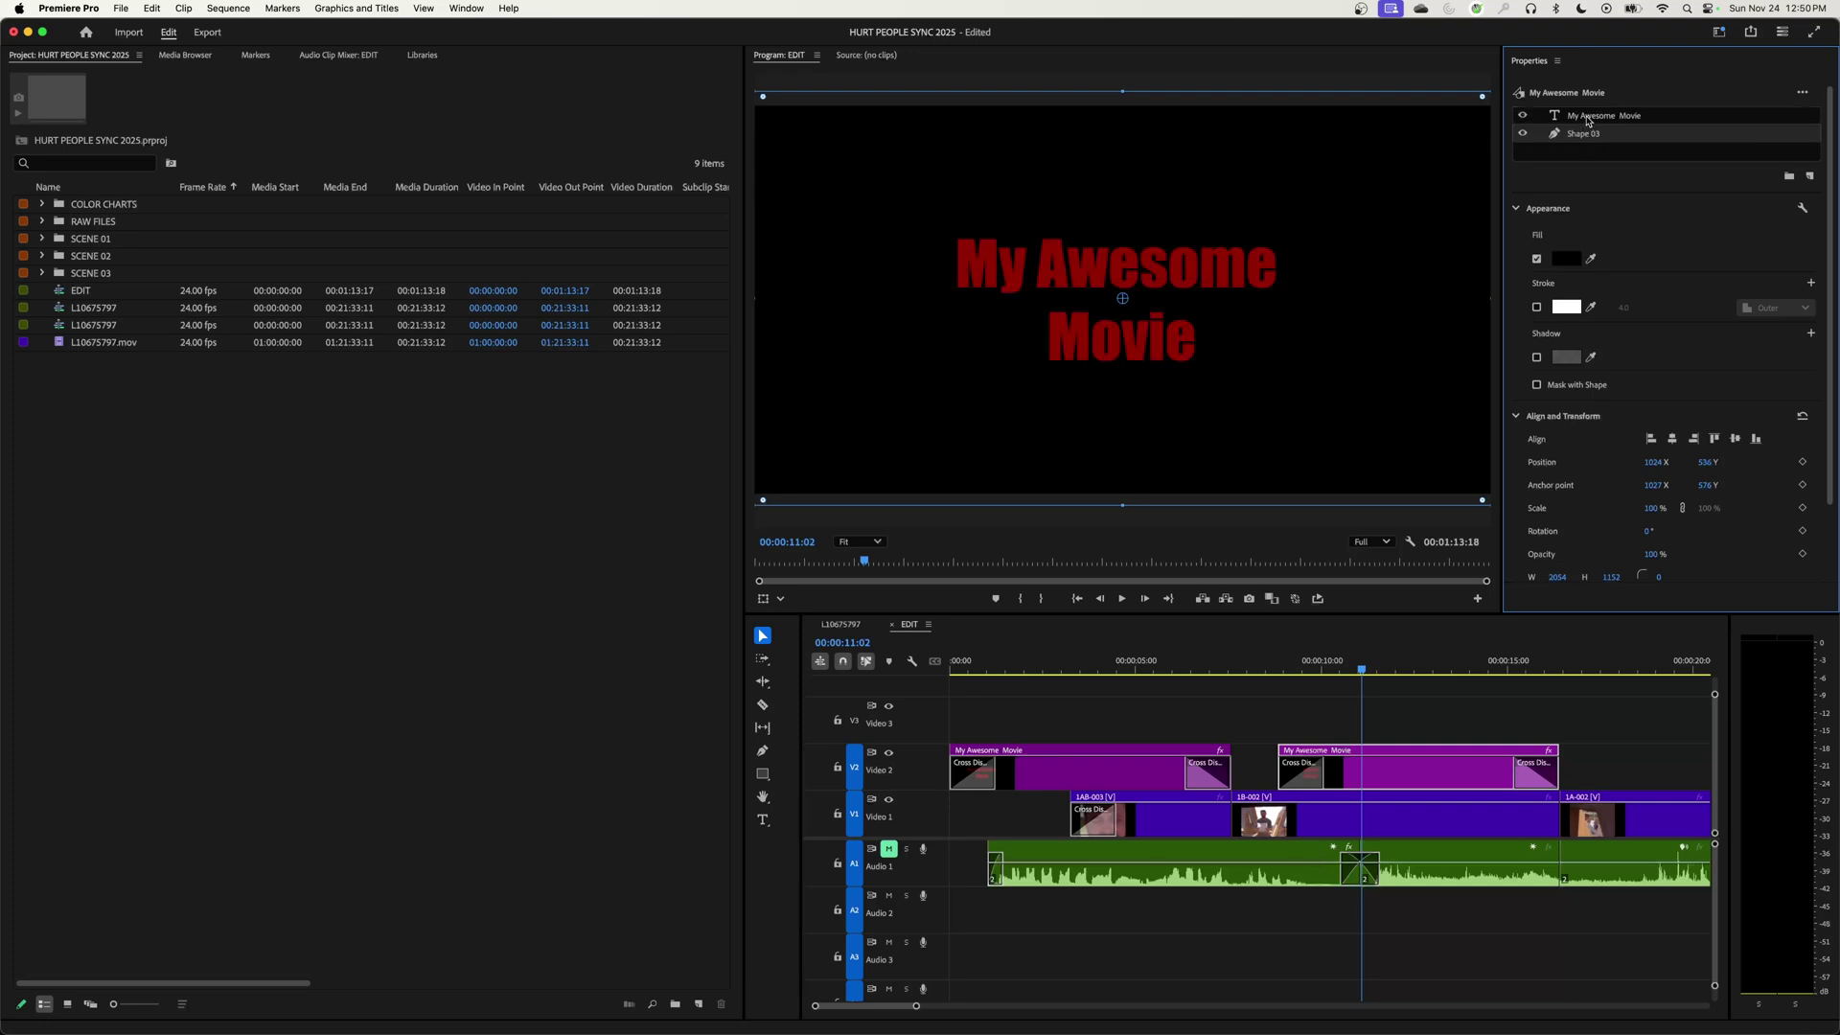
# Enable an inverted Mask with Text on the My Awesome Movie text layer and turn off its shadow
pyautogui.click(1587, 122)
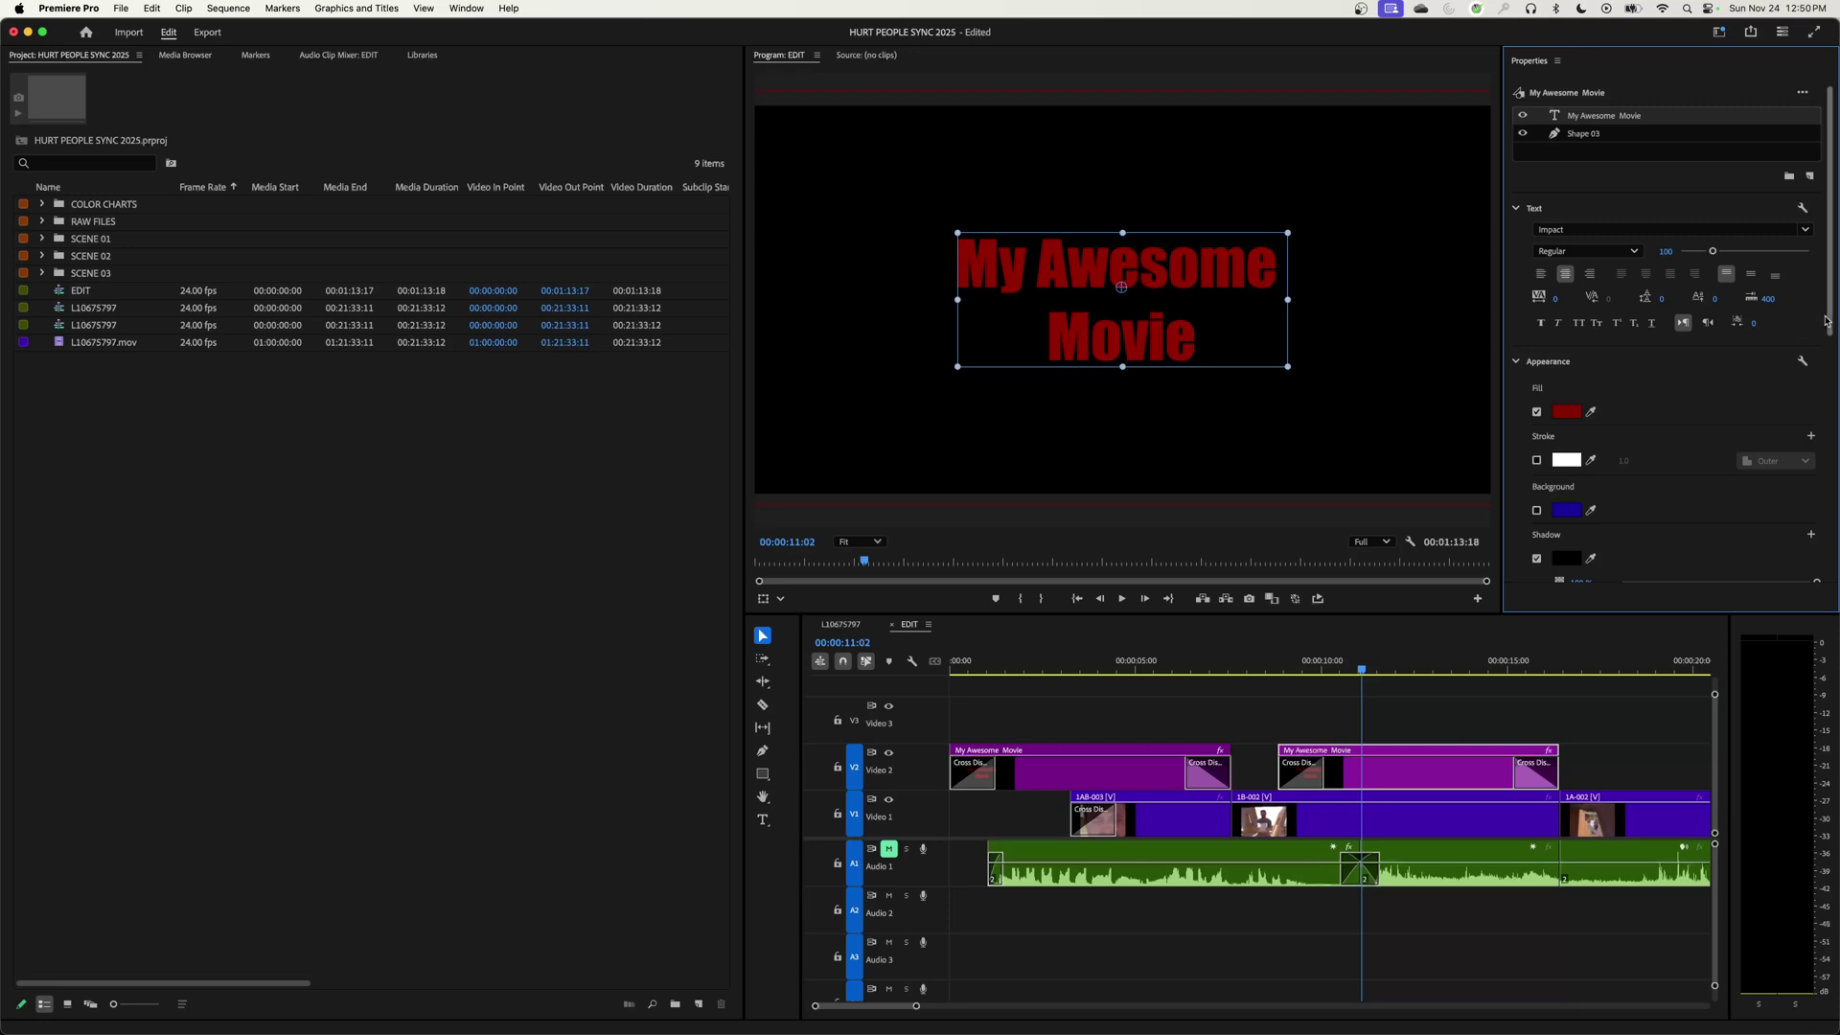
pyautogui.click(1632, 133)
pyautogui.click(1590, 115)
pyautogui.scroll(-3, 1565, 558)
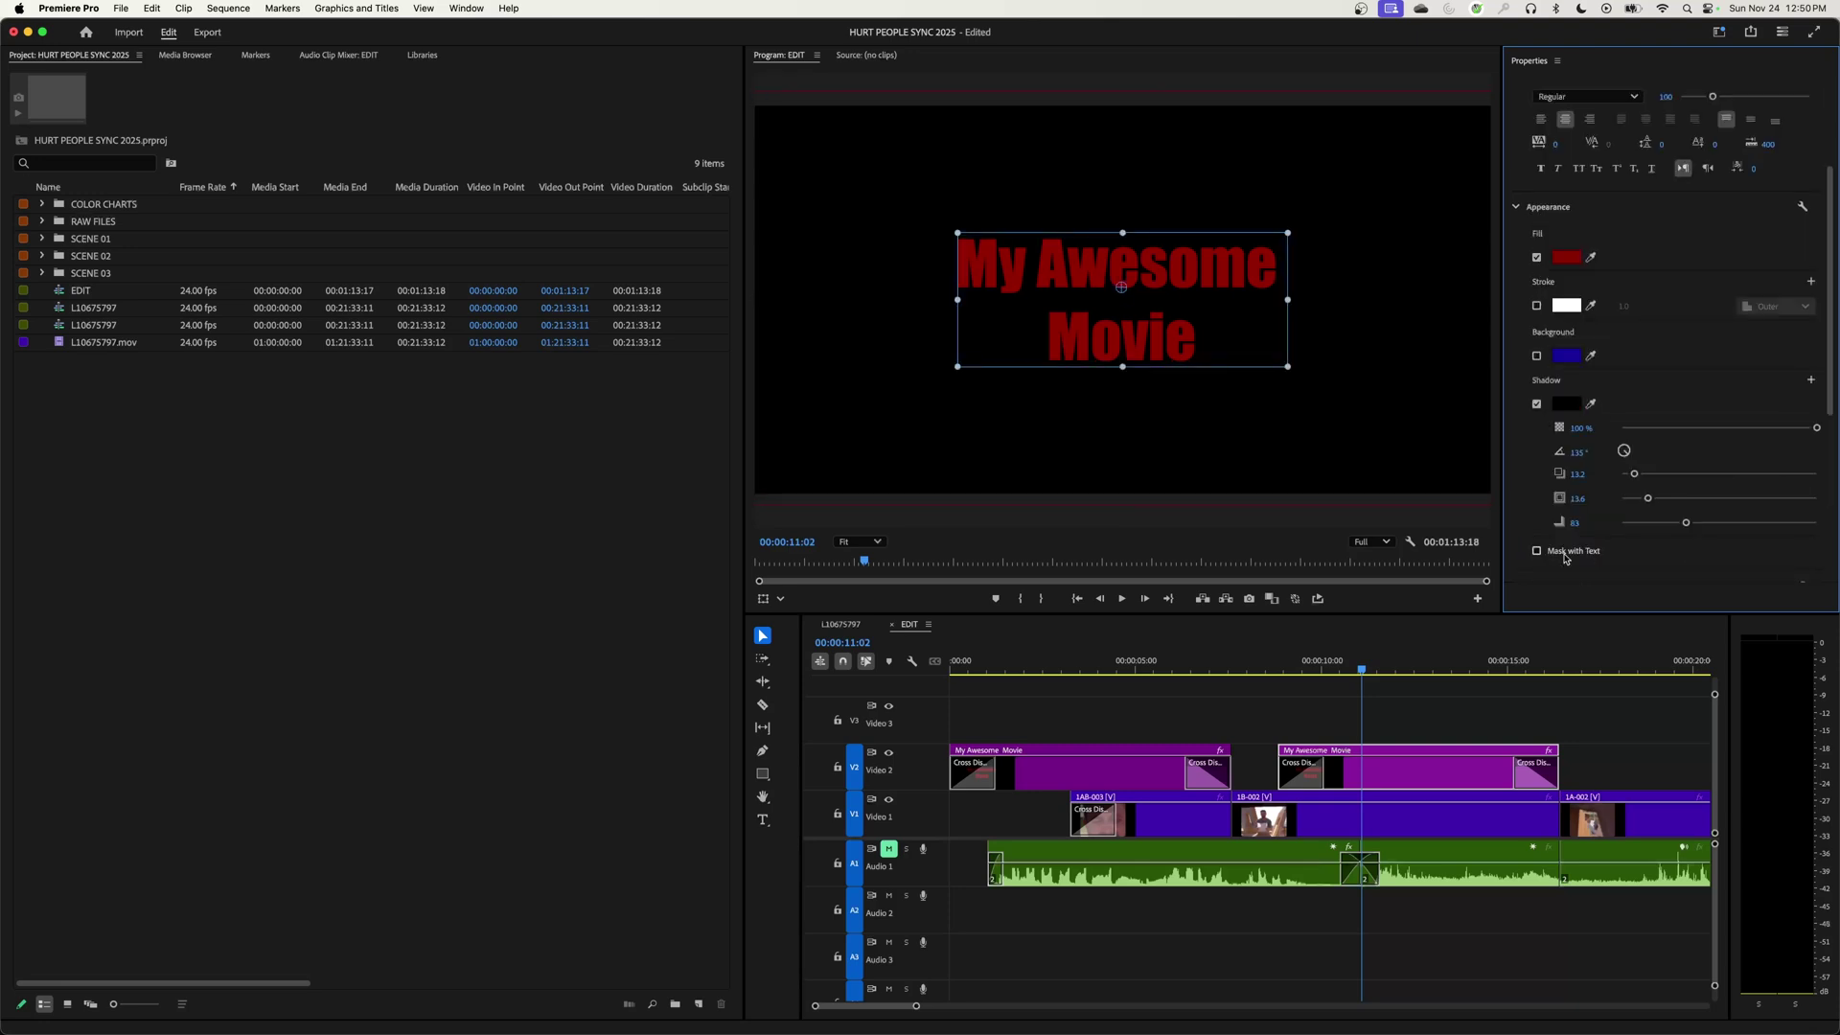
pyautogui.click(1537, 552)
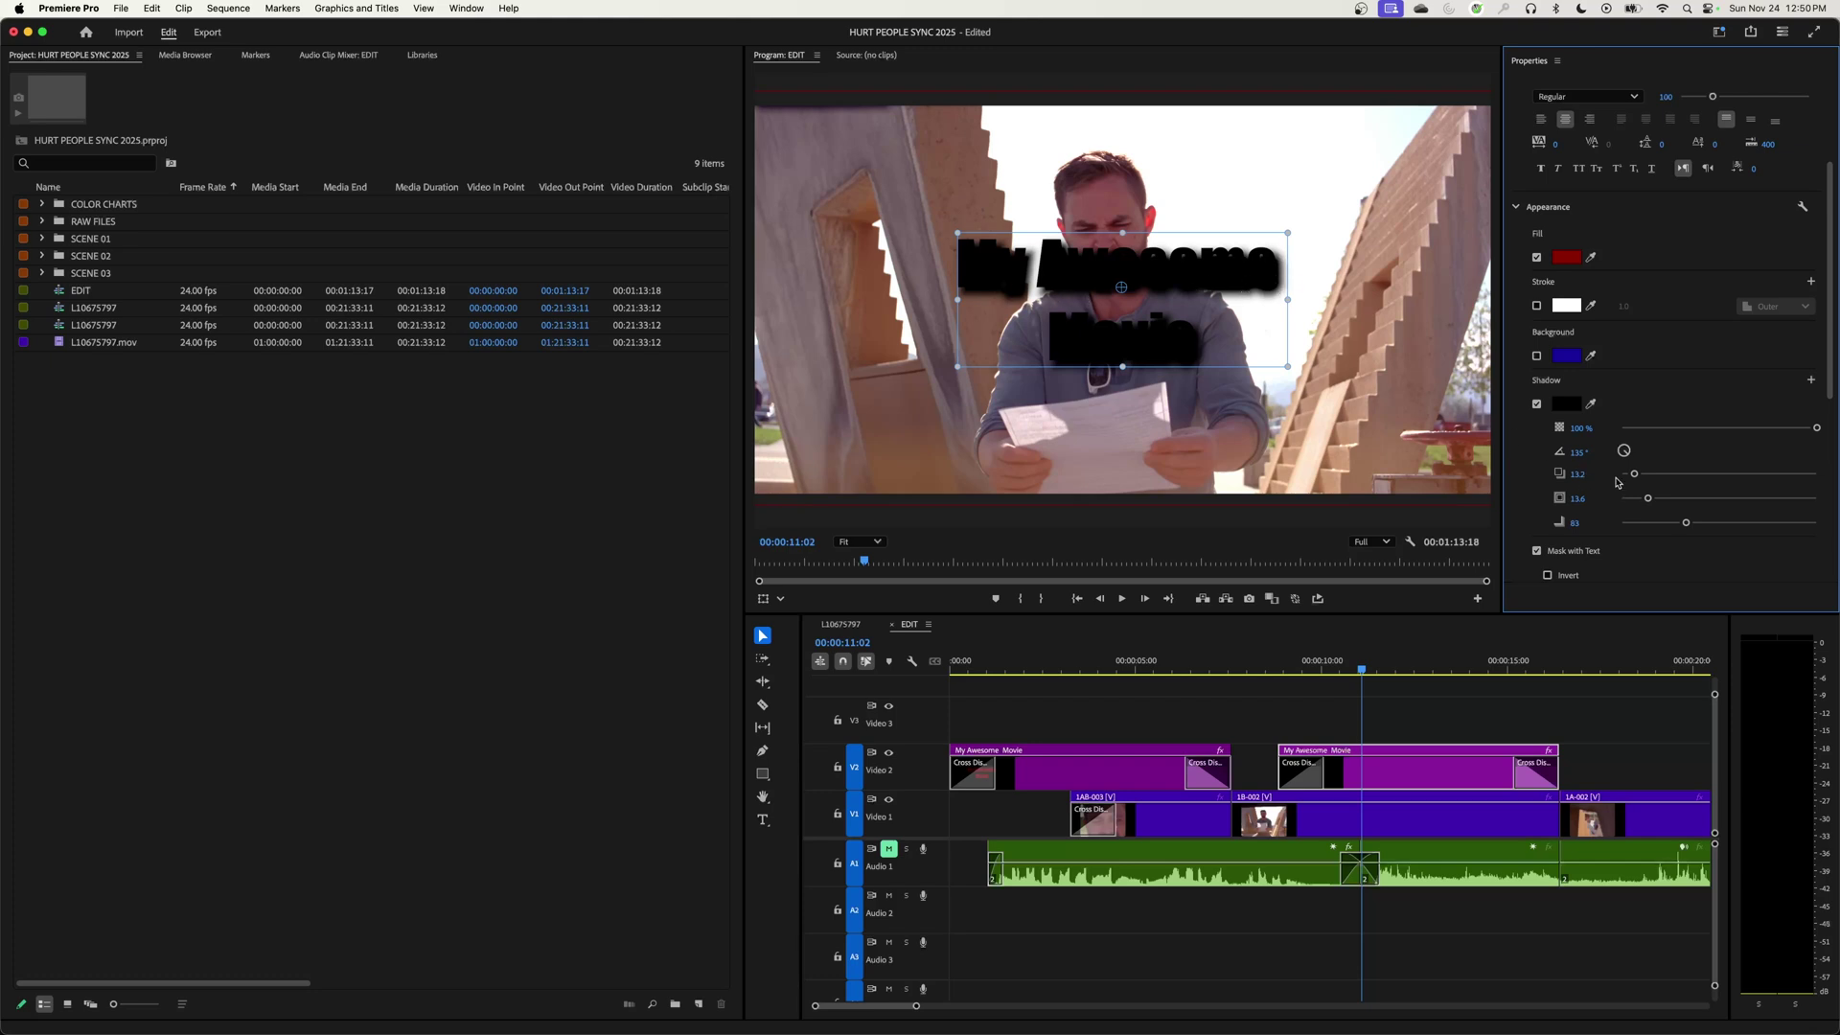
pyautogui.click(1535, 404)
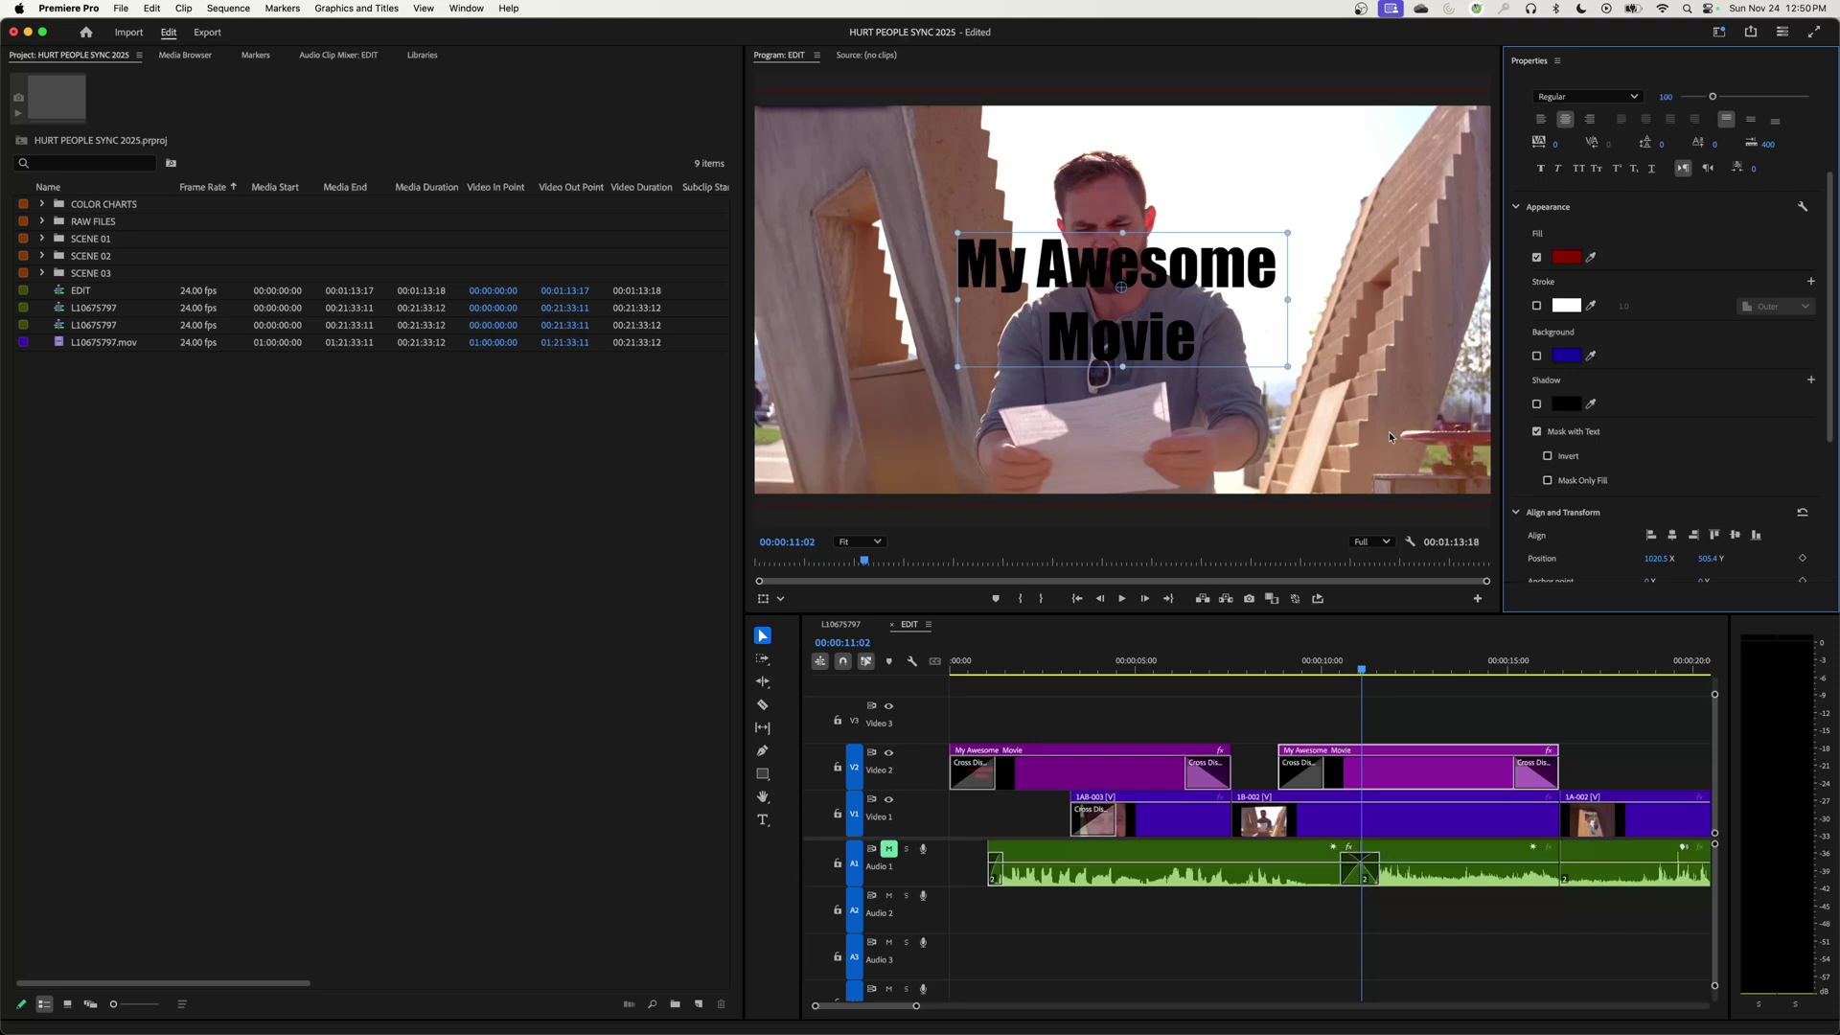
pyautogui.click(1548, 456)
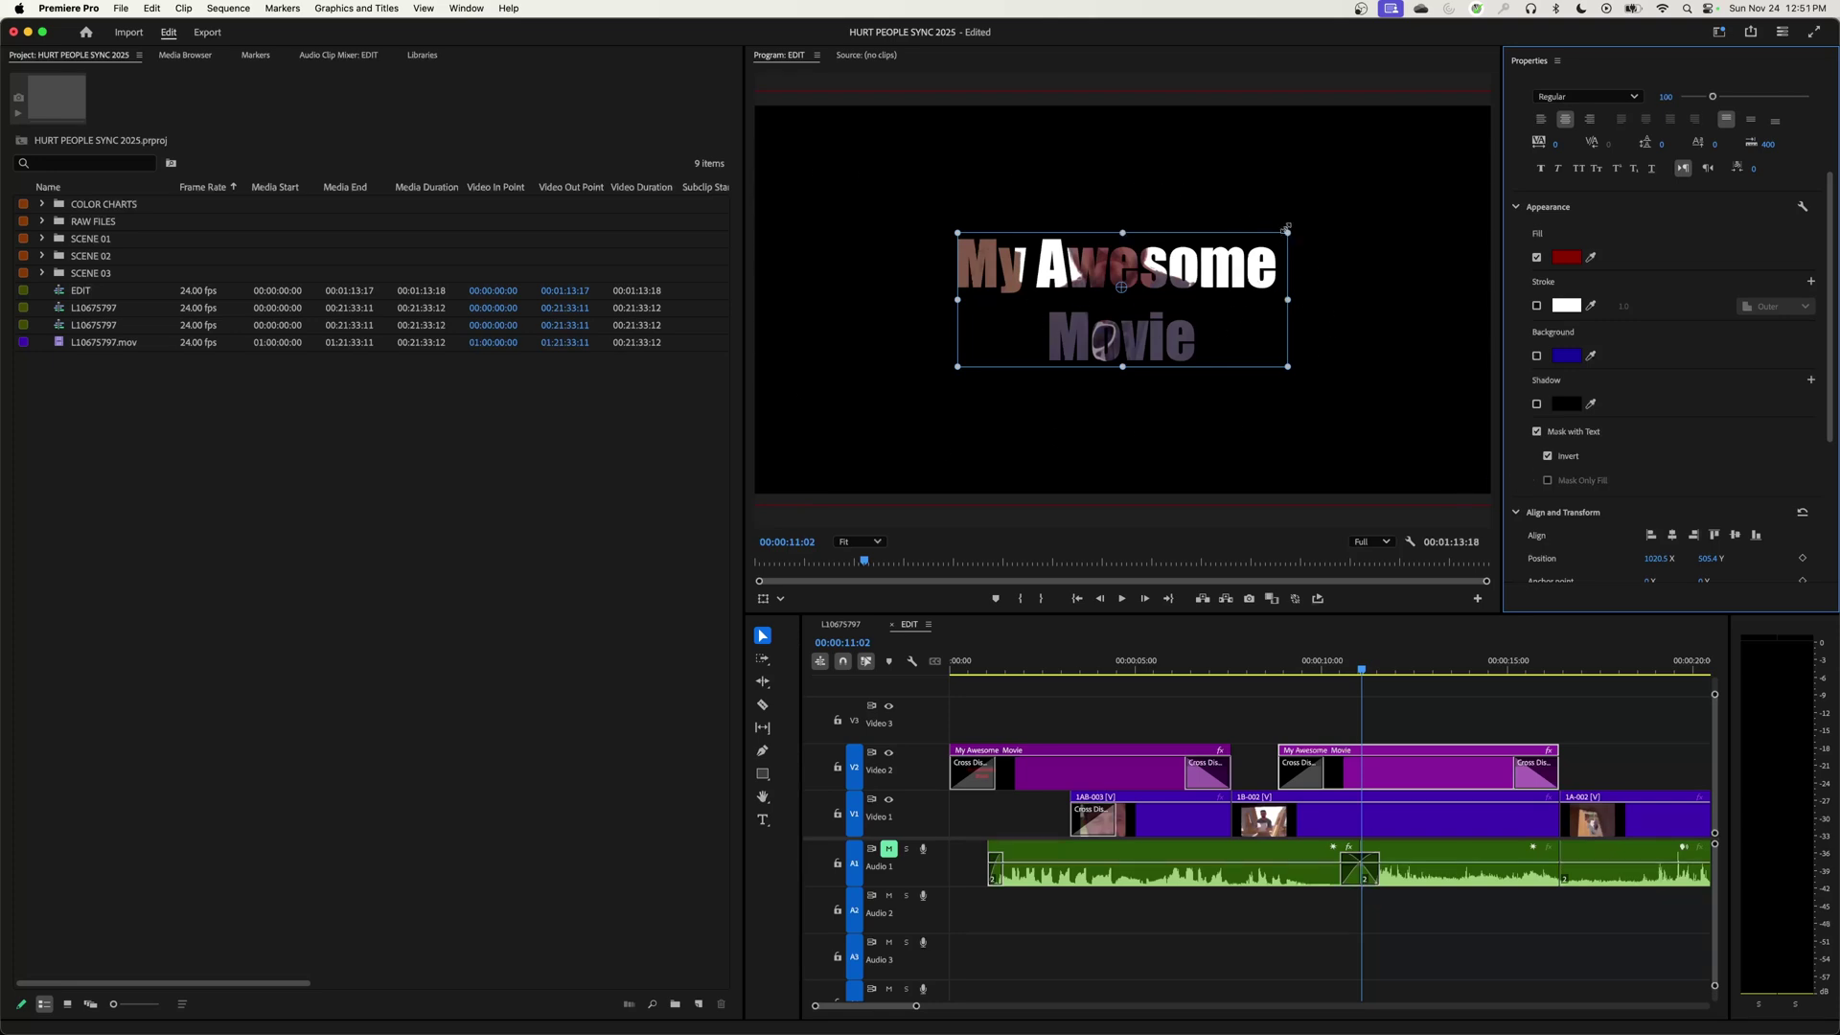
# At 00:00:11:00, show the title clip's Effect Controls and enlarge the masked My Awesome Movie text in the frame
pyautogui.press('Left')
pyautogui.press('Left')
pyautogui.hotkey('shift', '5')
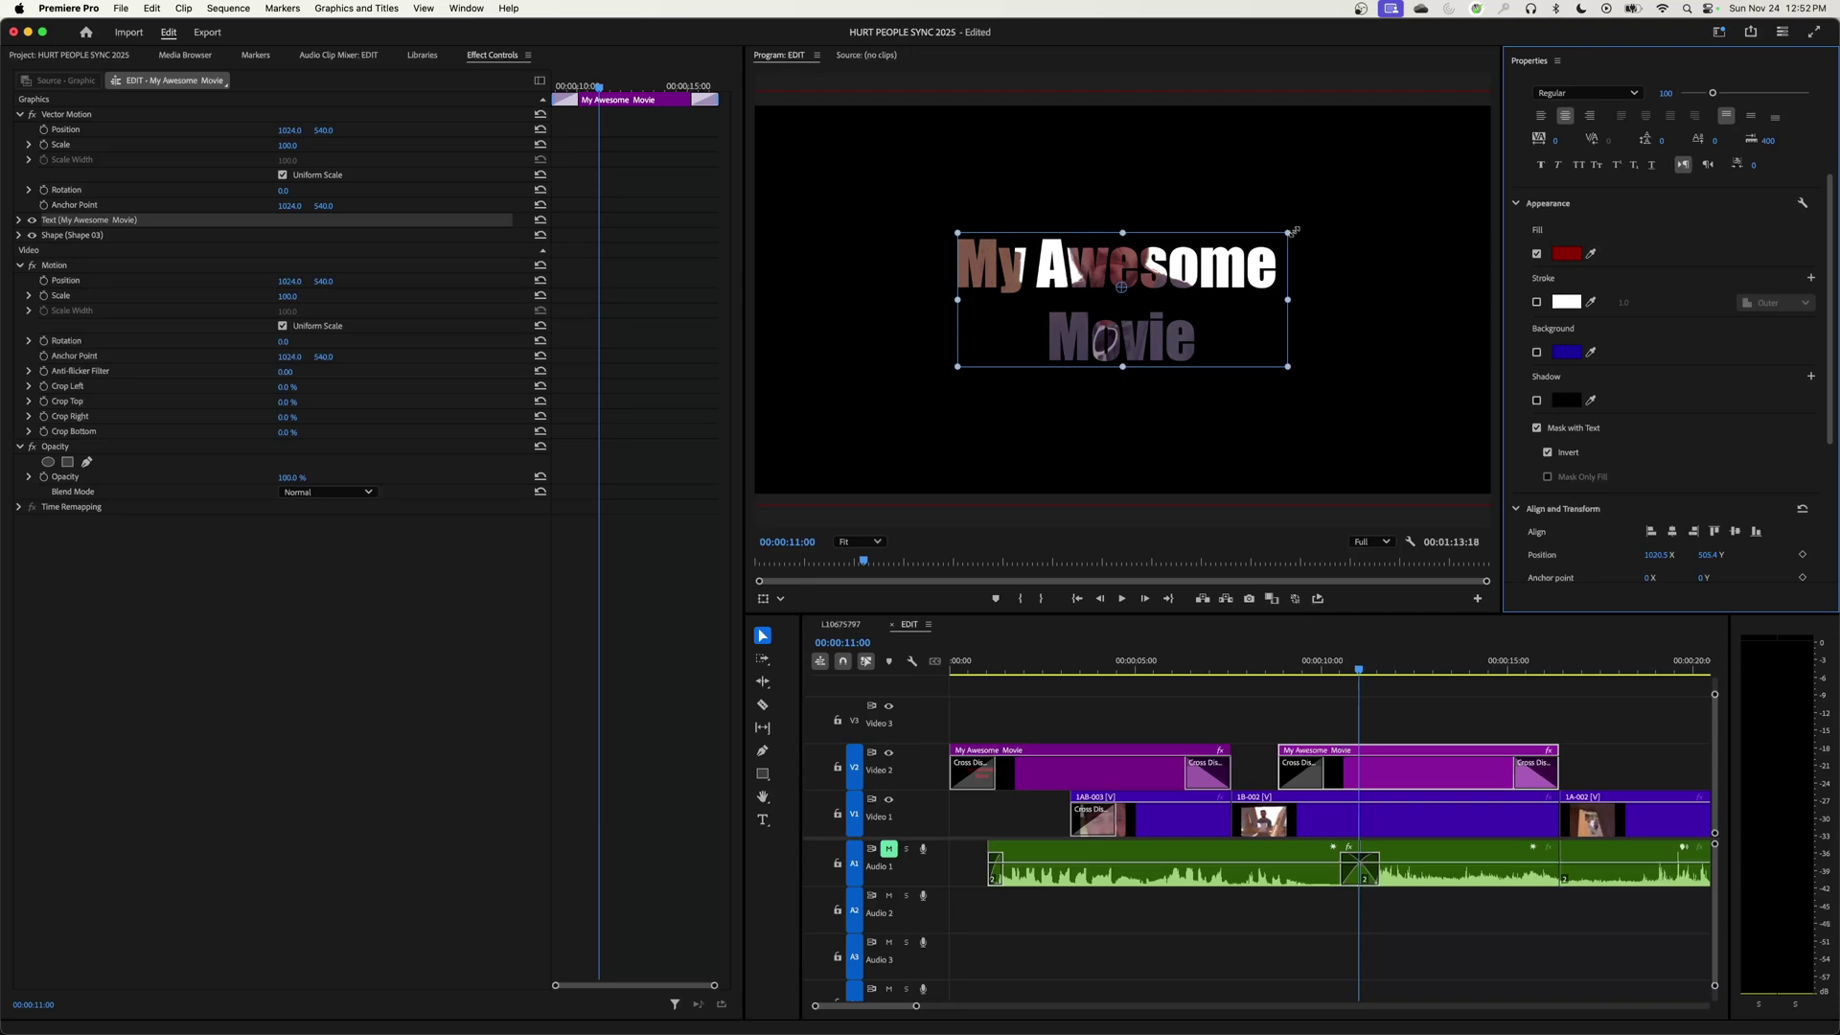
pyautogui.moveTo(1293, 231); pyautogui.dragTo(1534, 142)
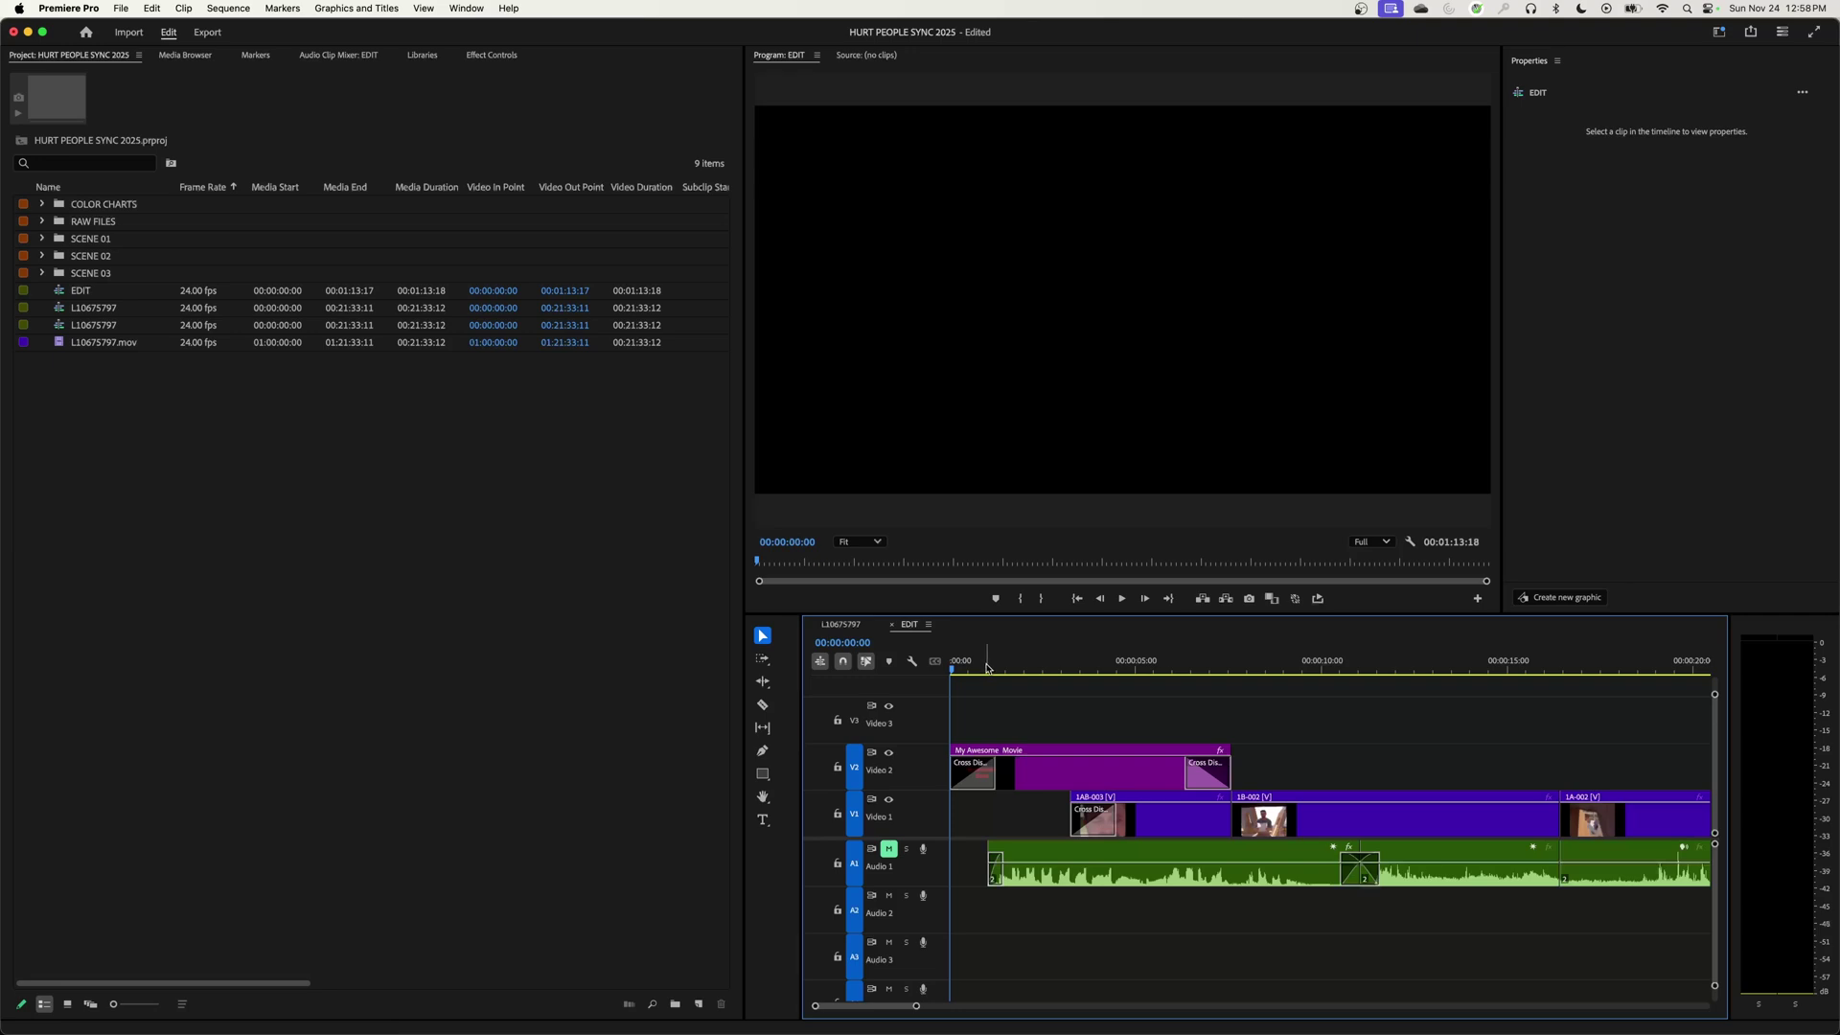
# Duplicate the My Awesome Movie title on Video 2 above the 1B-002 clip and move the copy's text to the lower left of the video frame
pyautogui.moveTo(986, 668); pyautogui.dragTo(1132, 673)
pyautogui.moveTo(987, 766); pyautogui.dragTo(1298, 767)
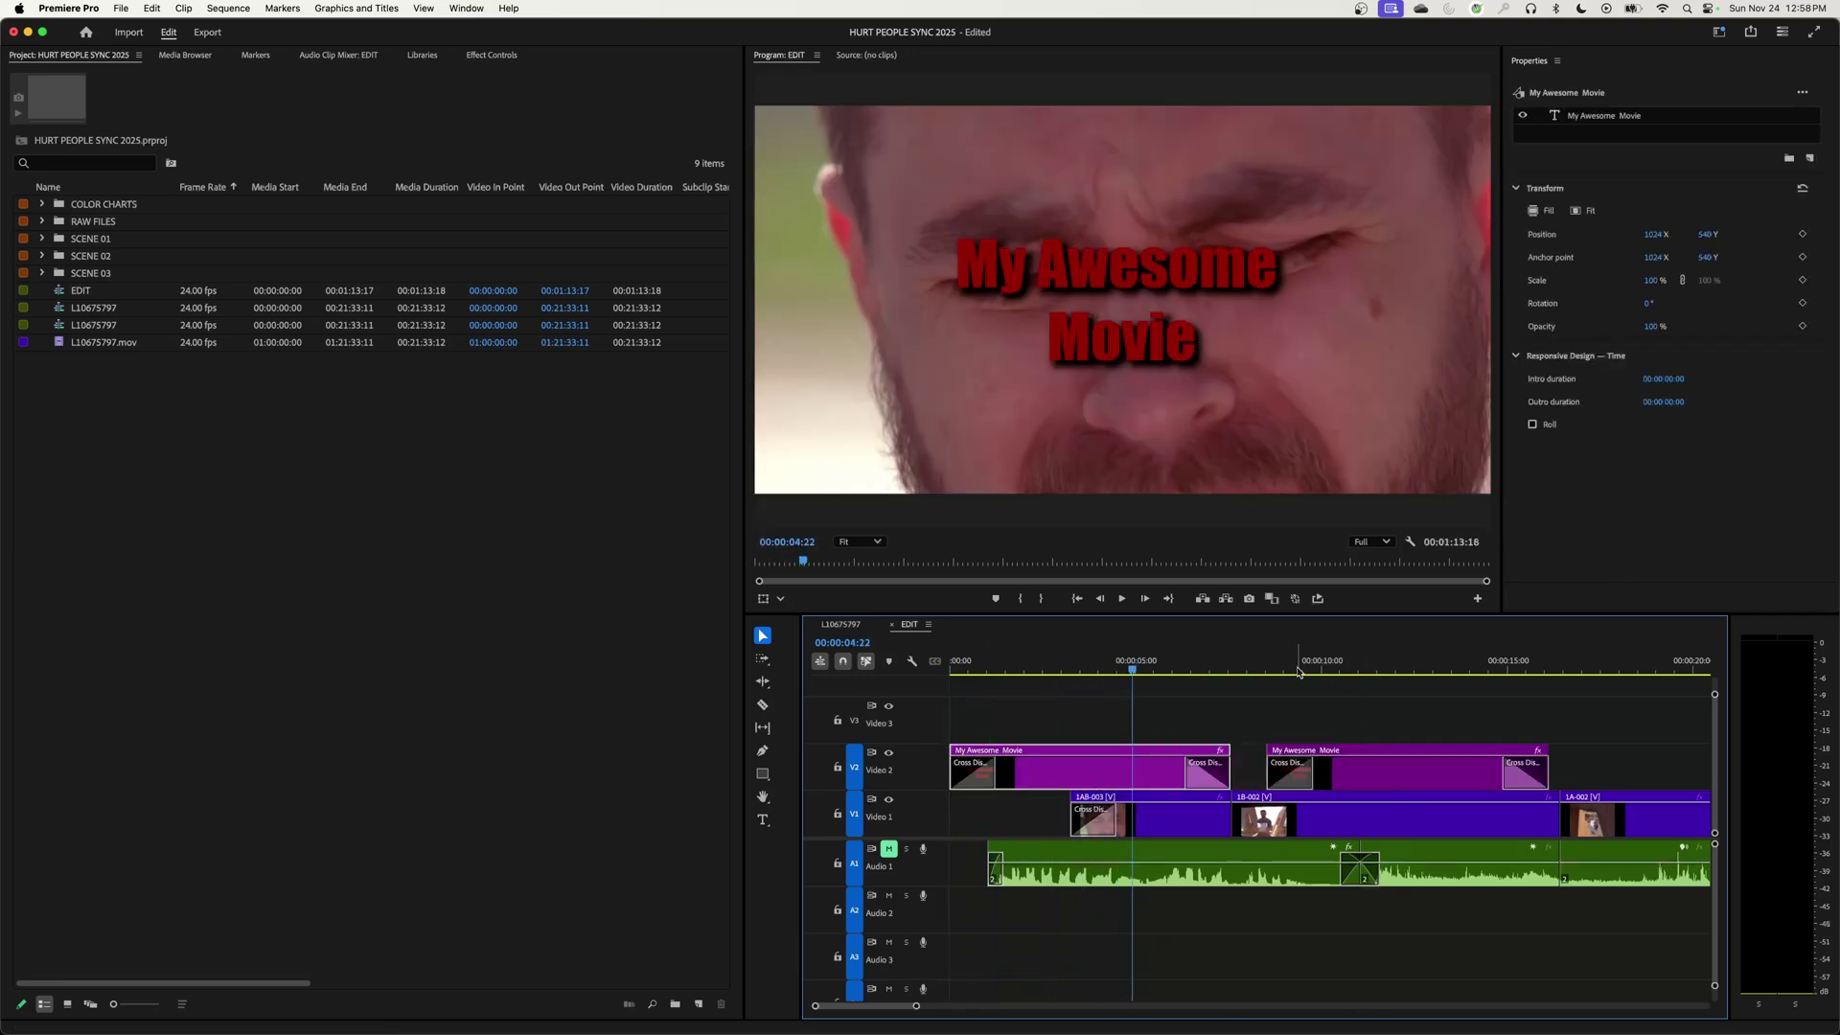
pyautogui.click(1376, 671)
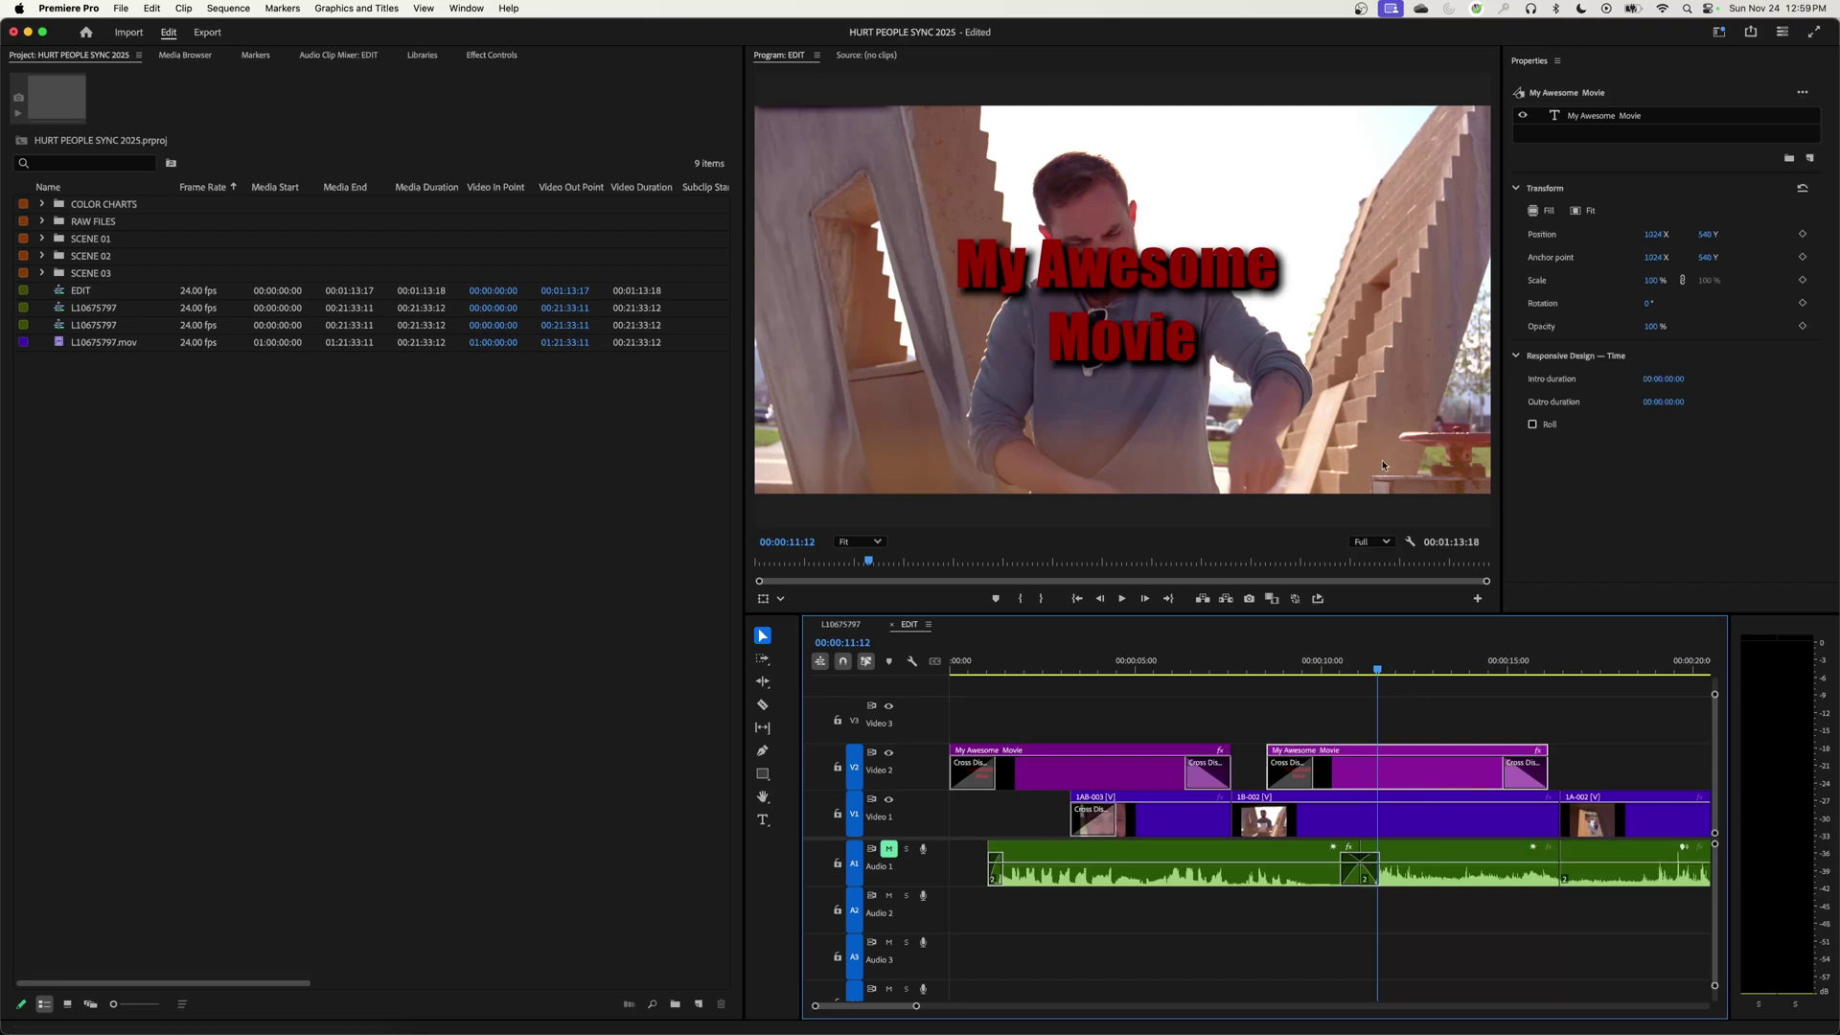
pyautogui.click(1610, 119)
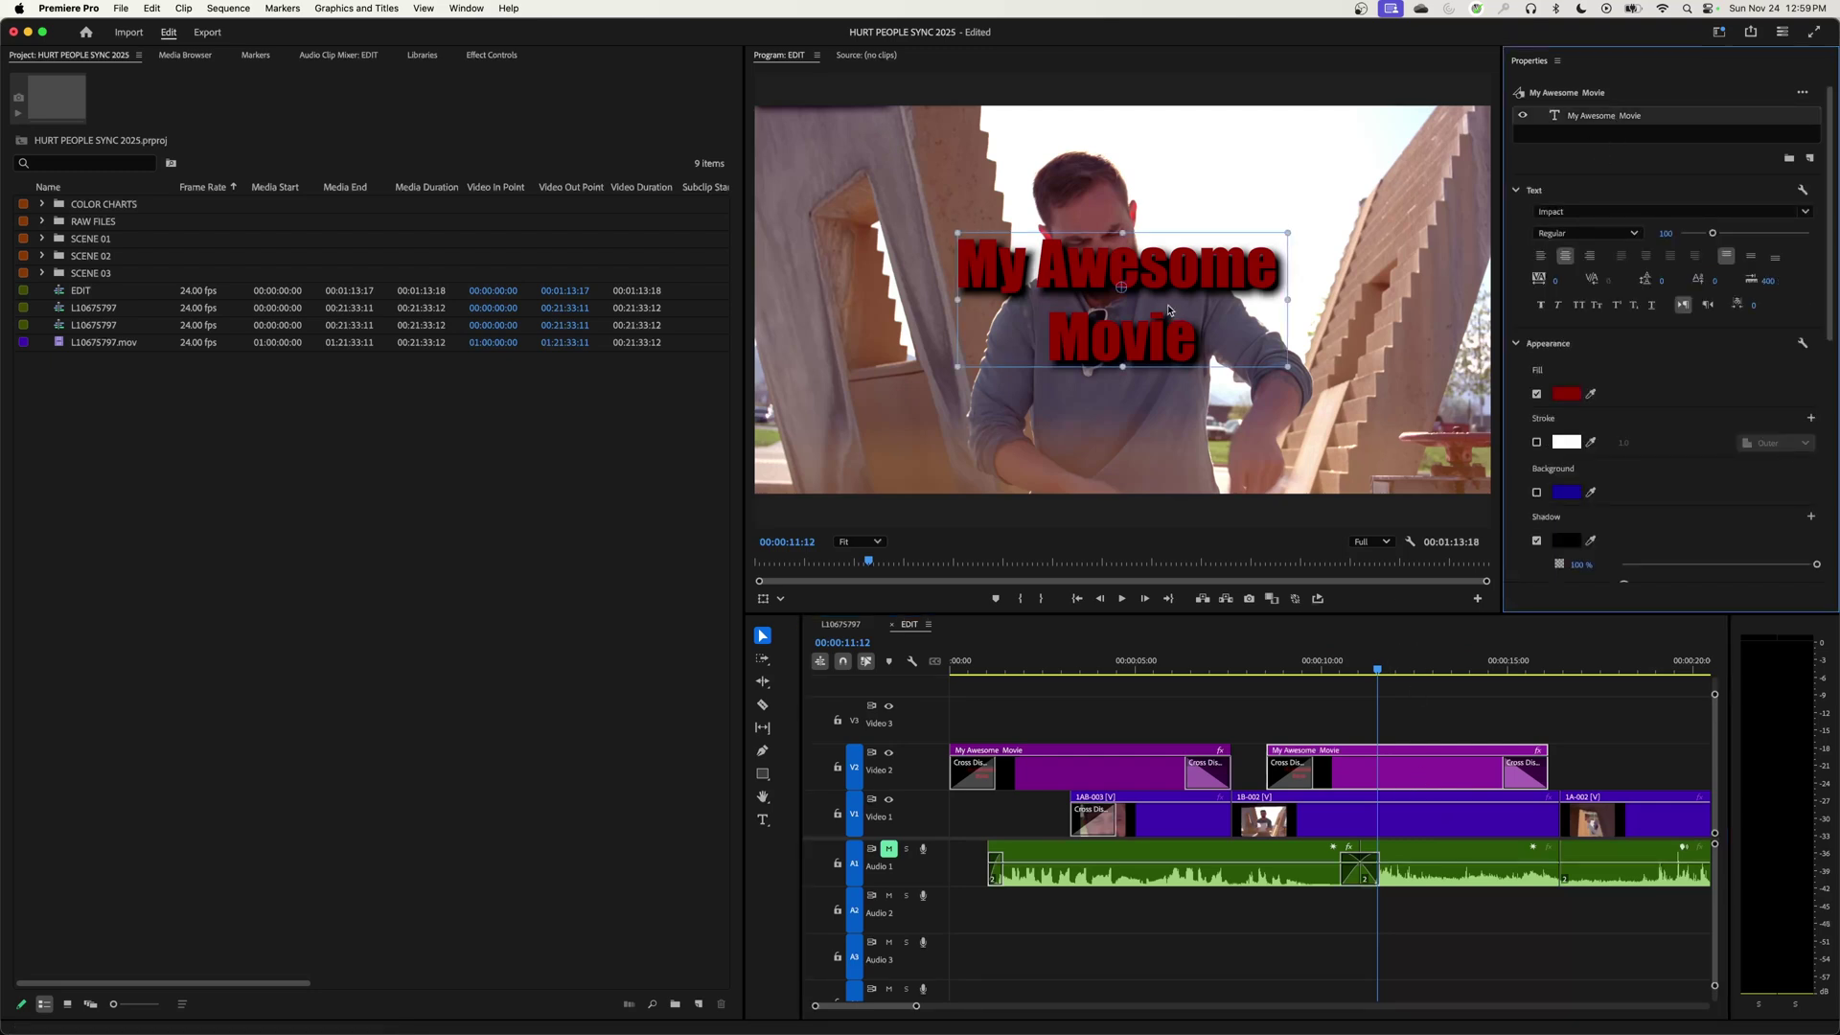
pyautogui.moveTo(1167, 309); pyautogui.dragTo(1010, 387)
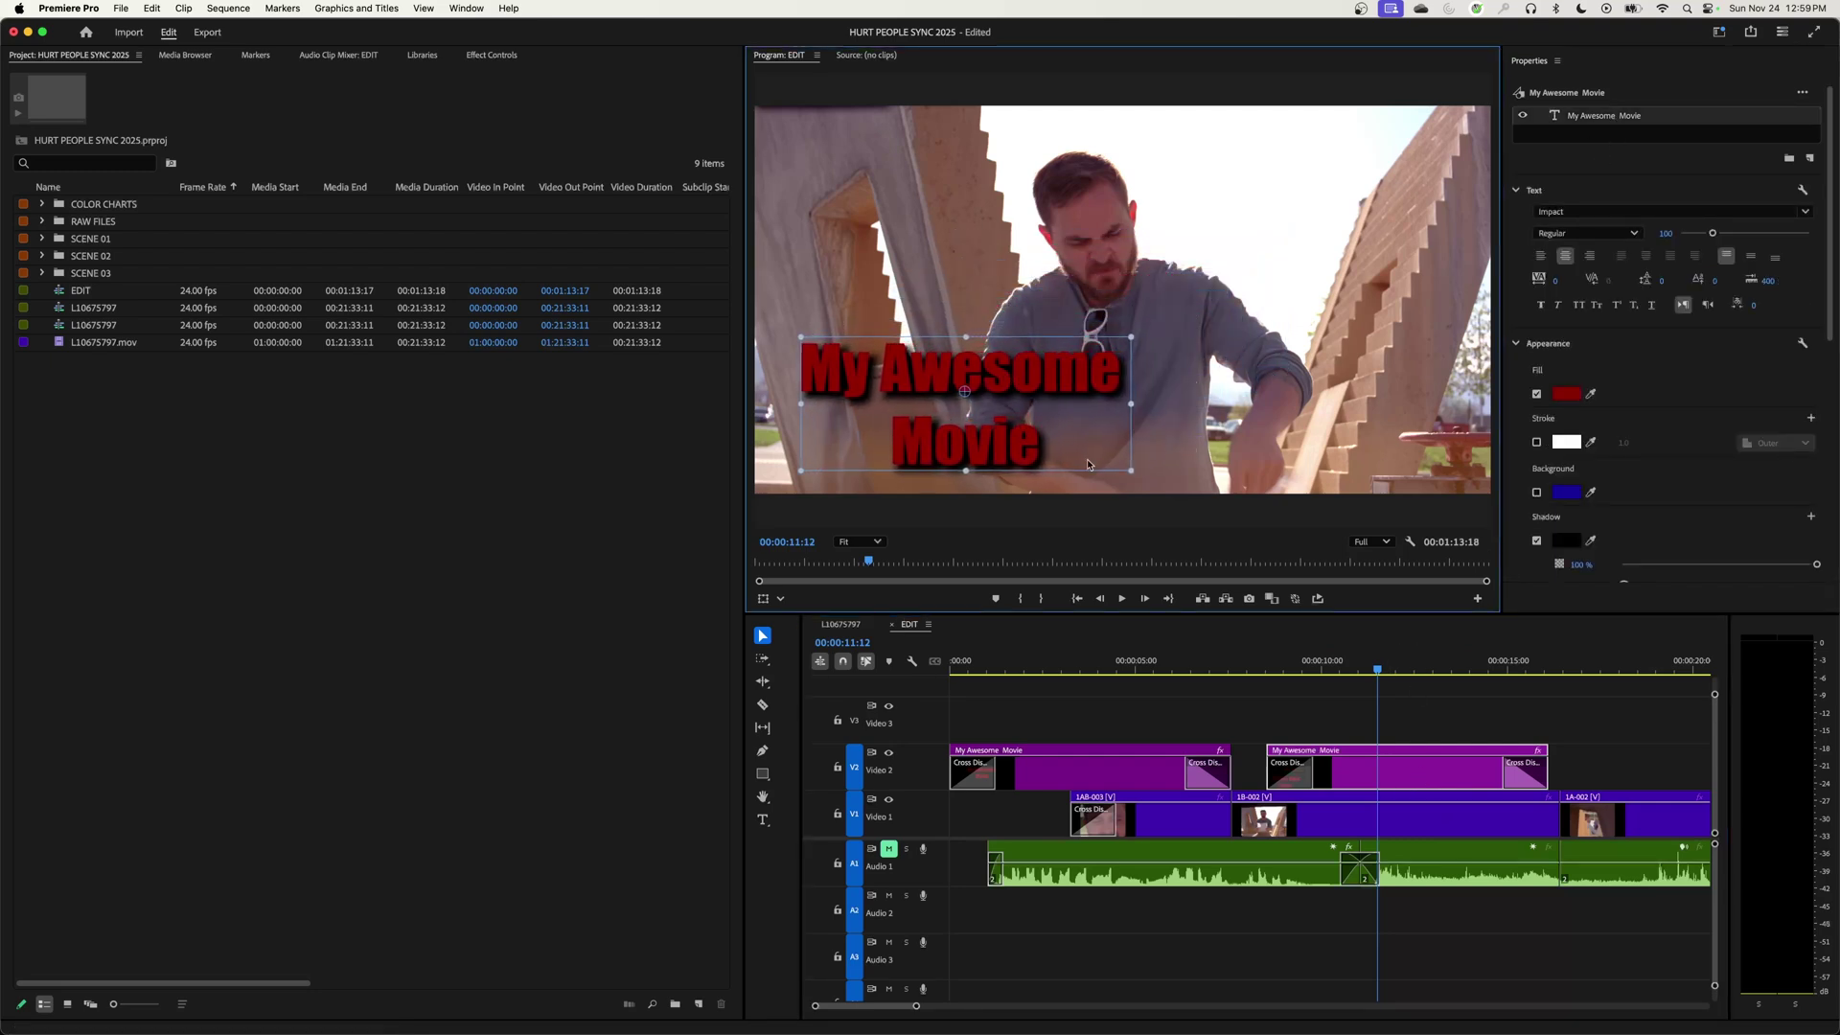
pyautogui.click(1412, 774)
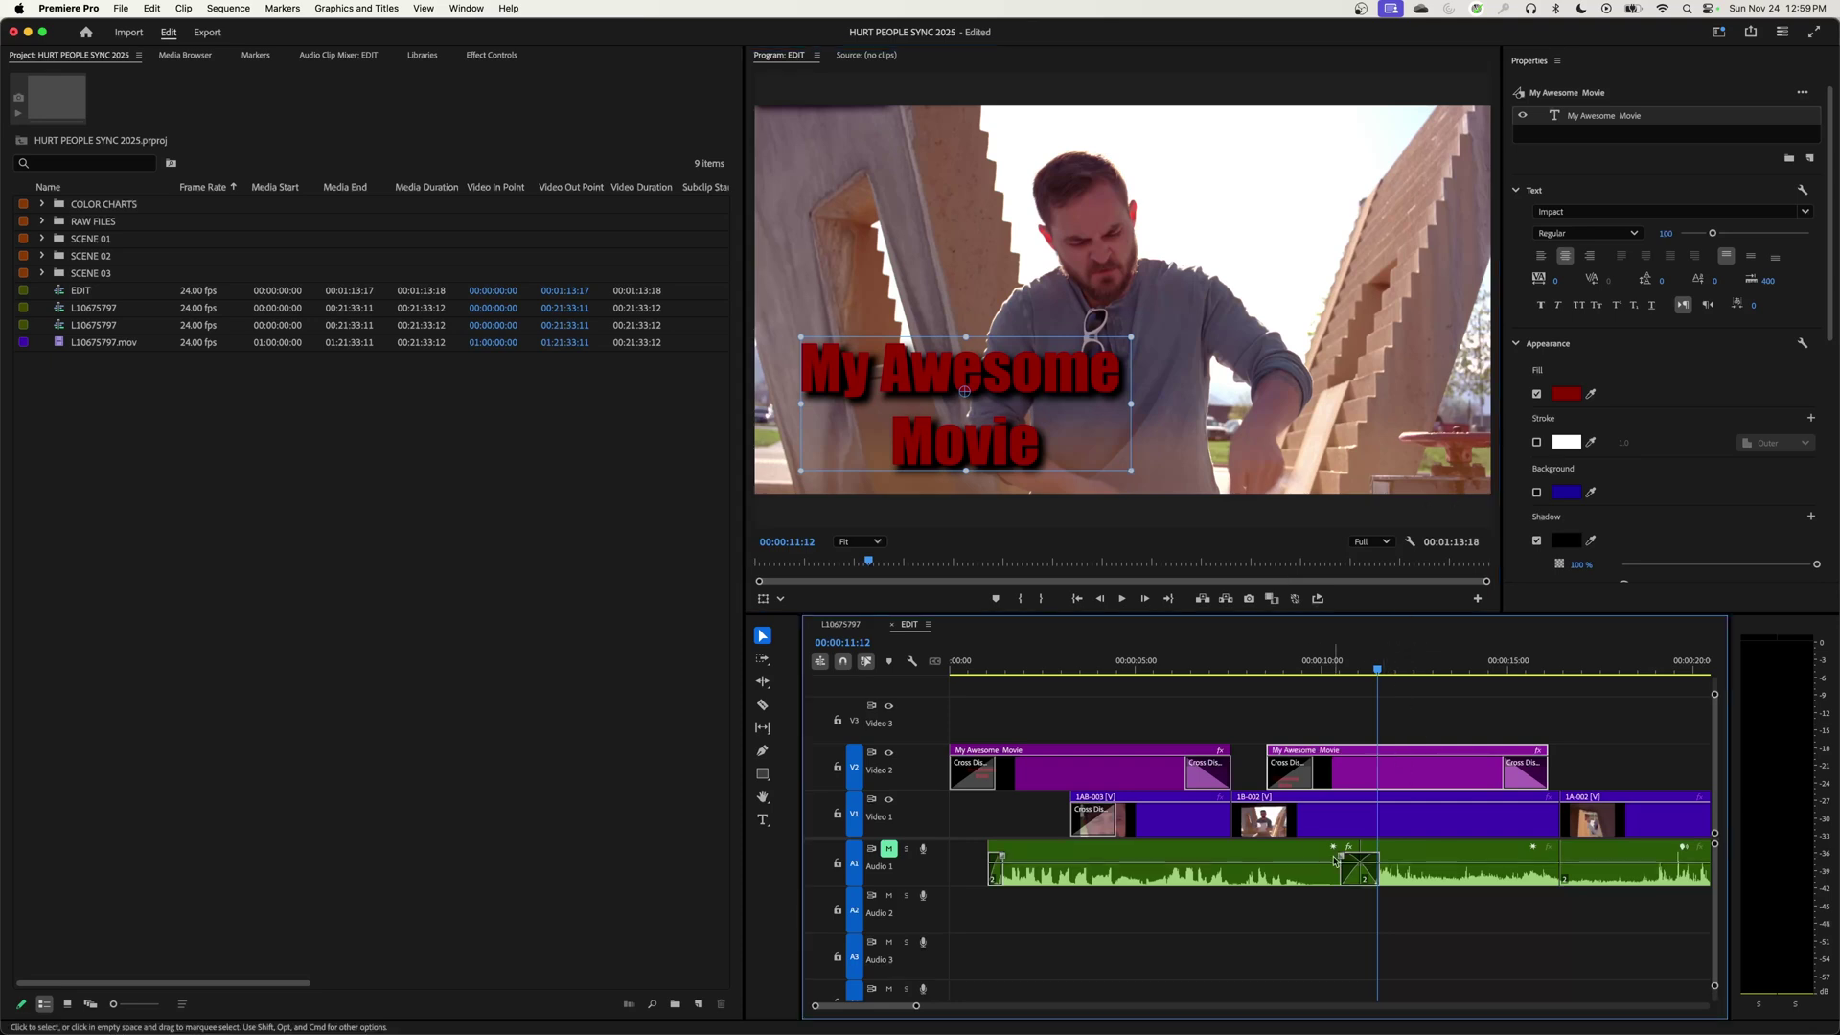
# Duplicate the text layer inside the copied title and place a smaller version at the upper right of the video frame
pyautogui.click(1594, 115)
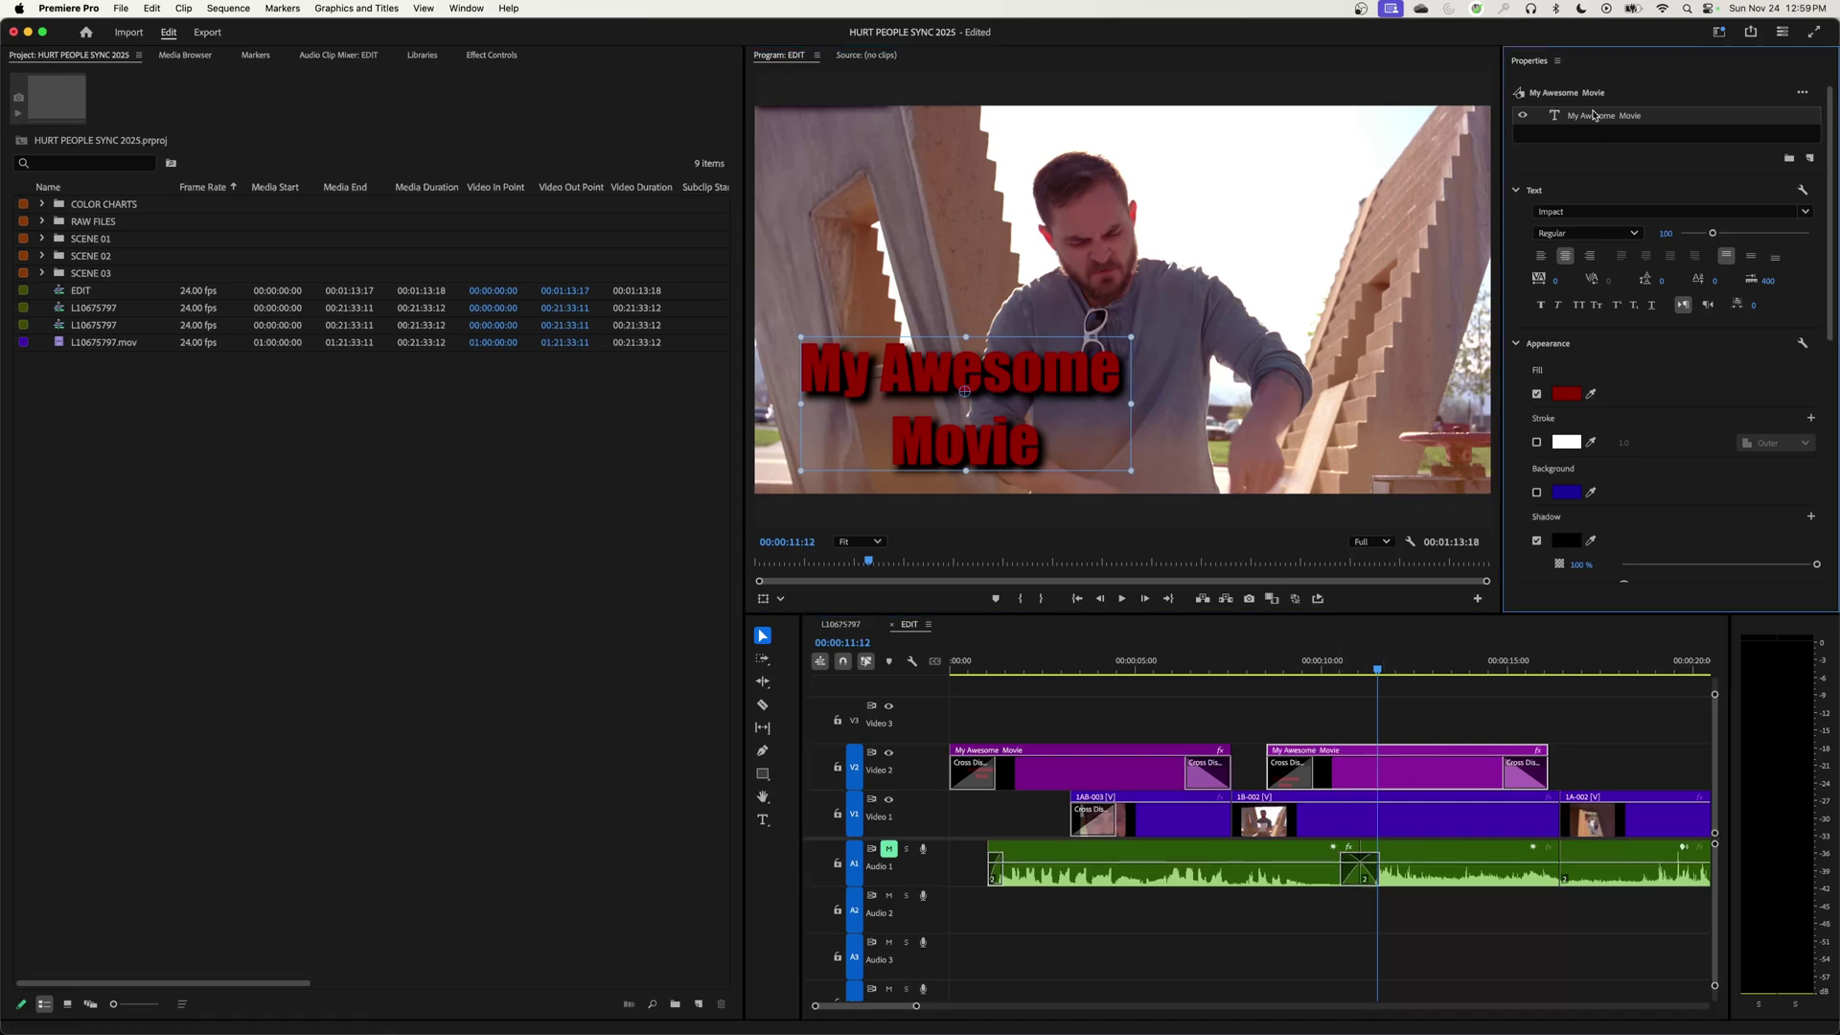
pyautogui.rightClick(1590, 118)
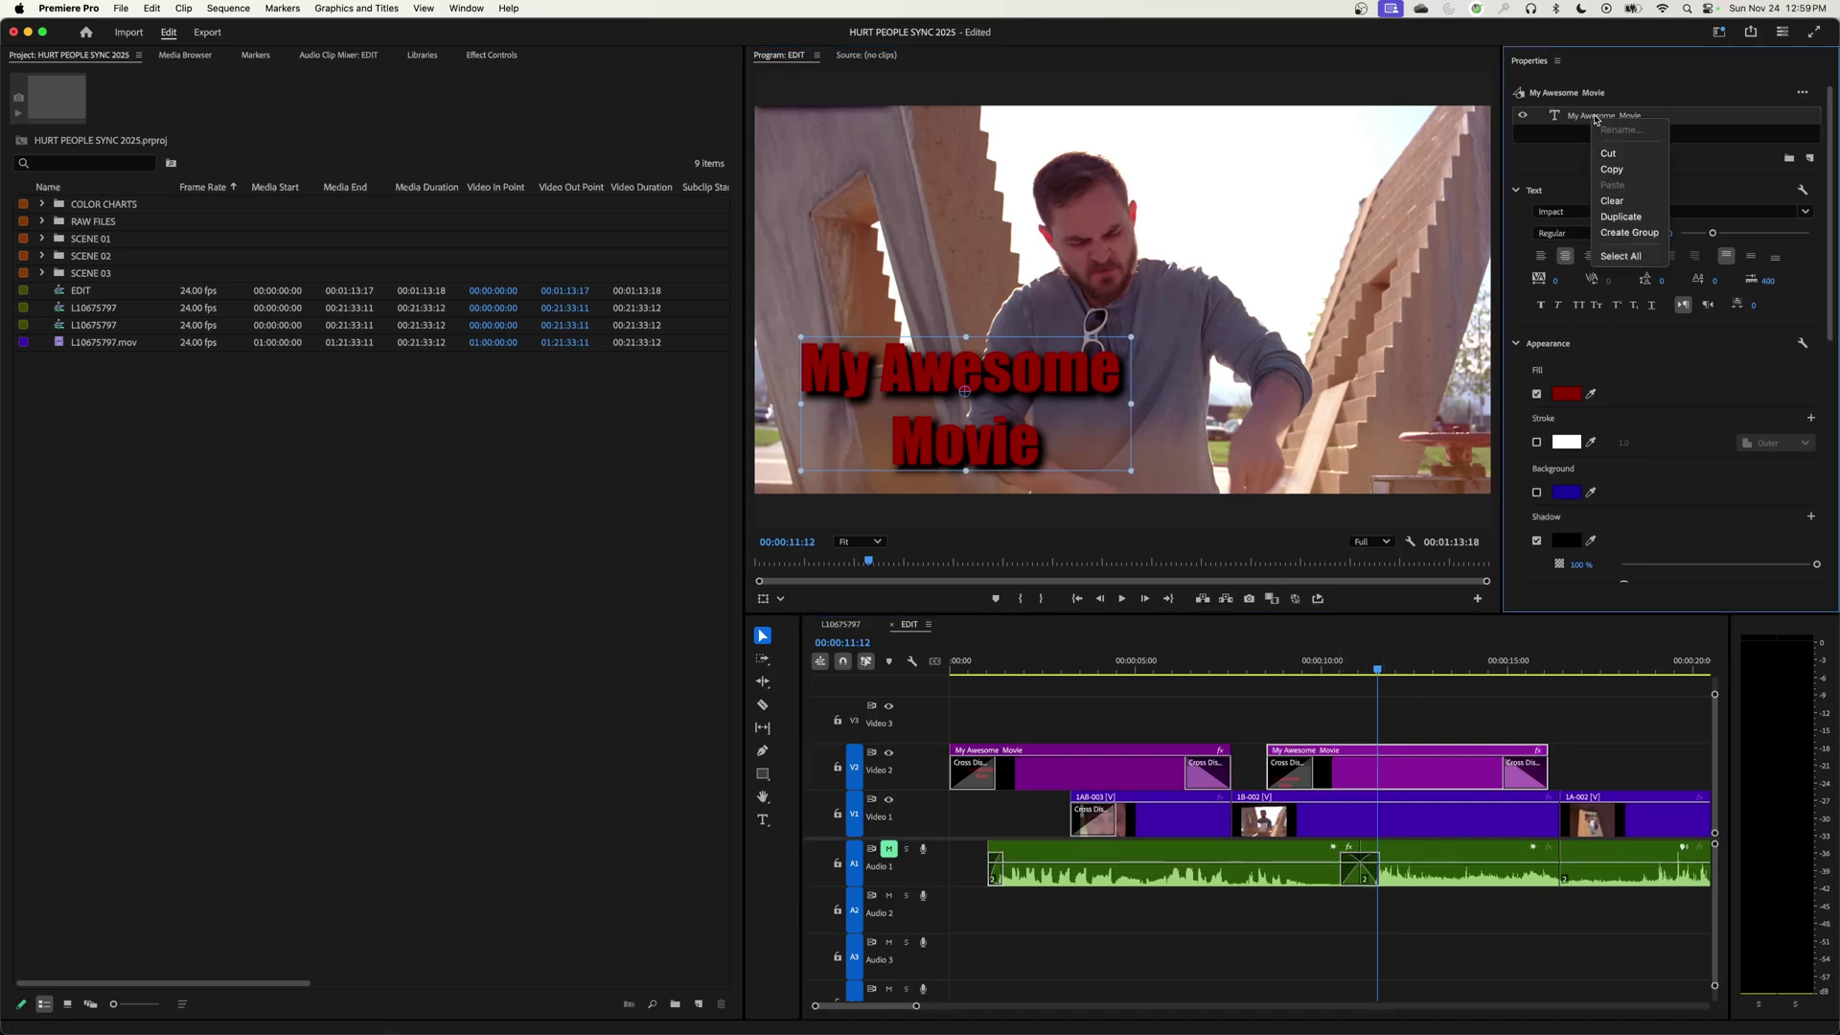
pyautogui.click(1635, 218)
pyautogui.moveTo(940, 385); pyautogui.dragTo(1289, 175)
pyautogui.moveTo(1145, 132); pyautogui.dragTo(1180, 147)
# Replace the wording of the smaller text layer with "starring" followed by the actor's name
pyautogui.doubleClick(1279, 186)
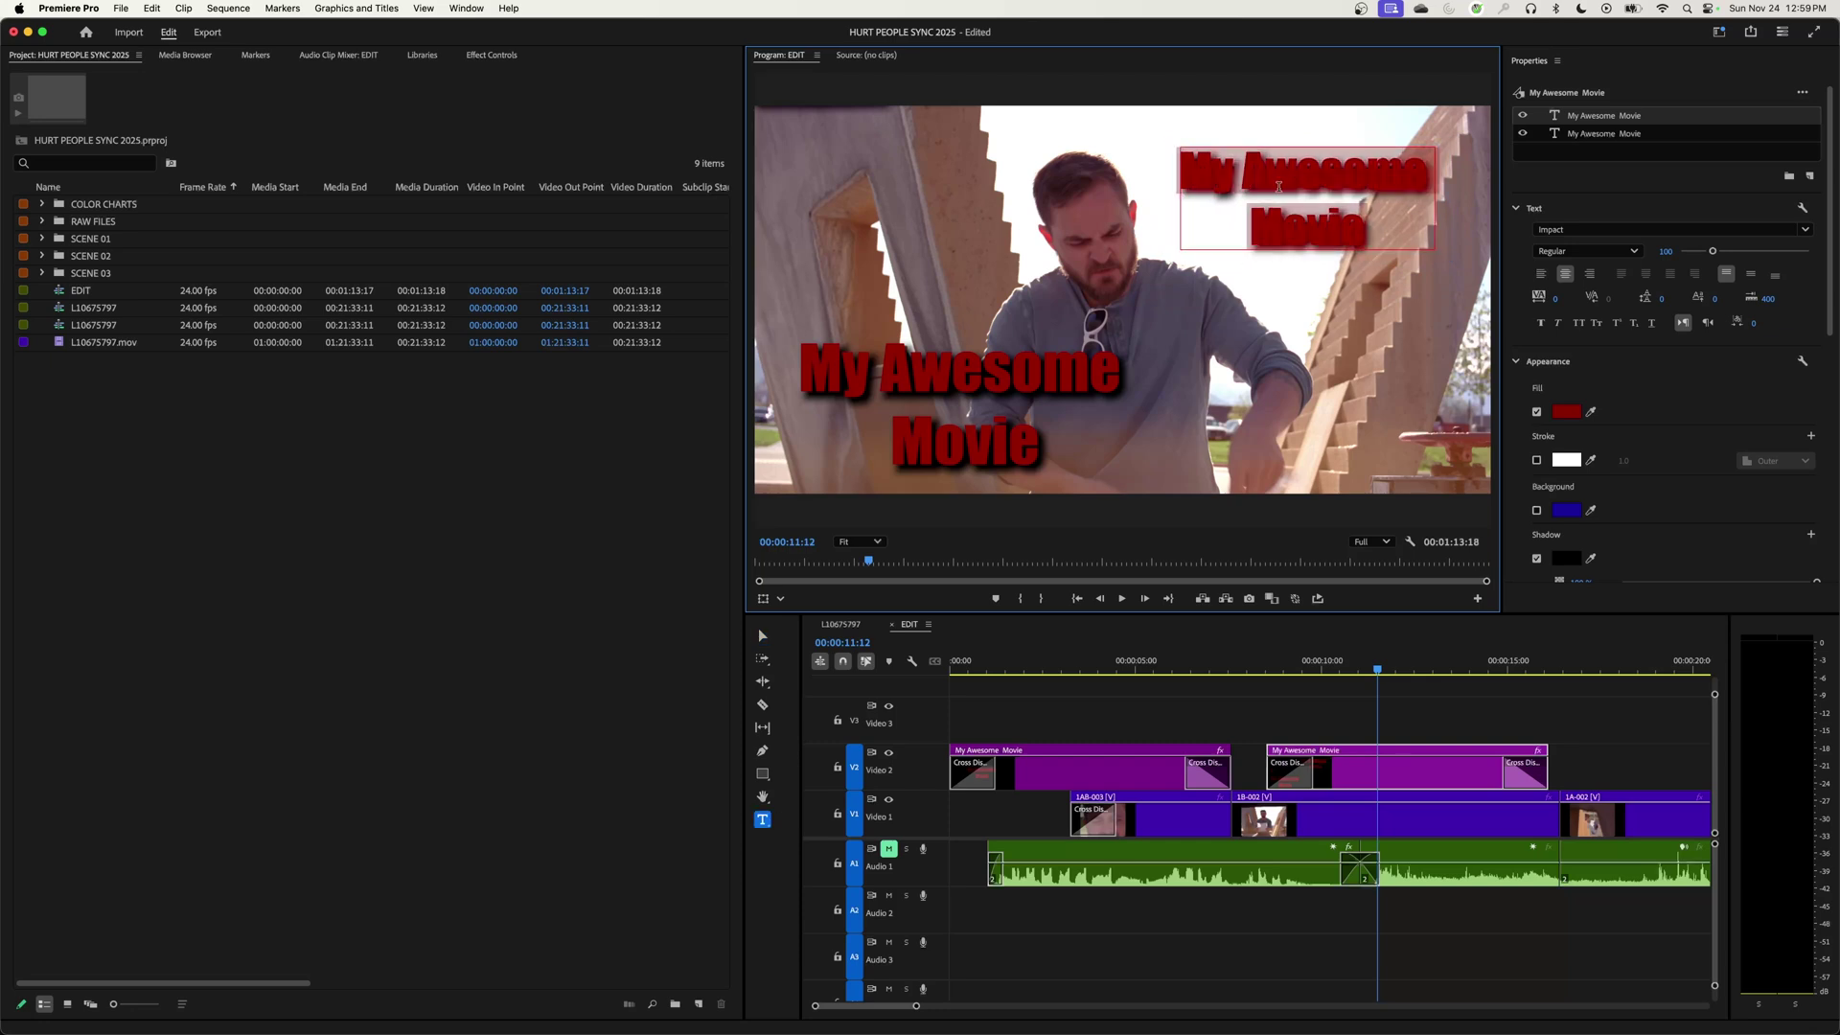
pyautogui.write('starring')
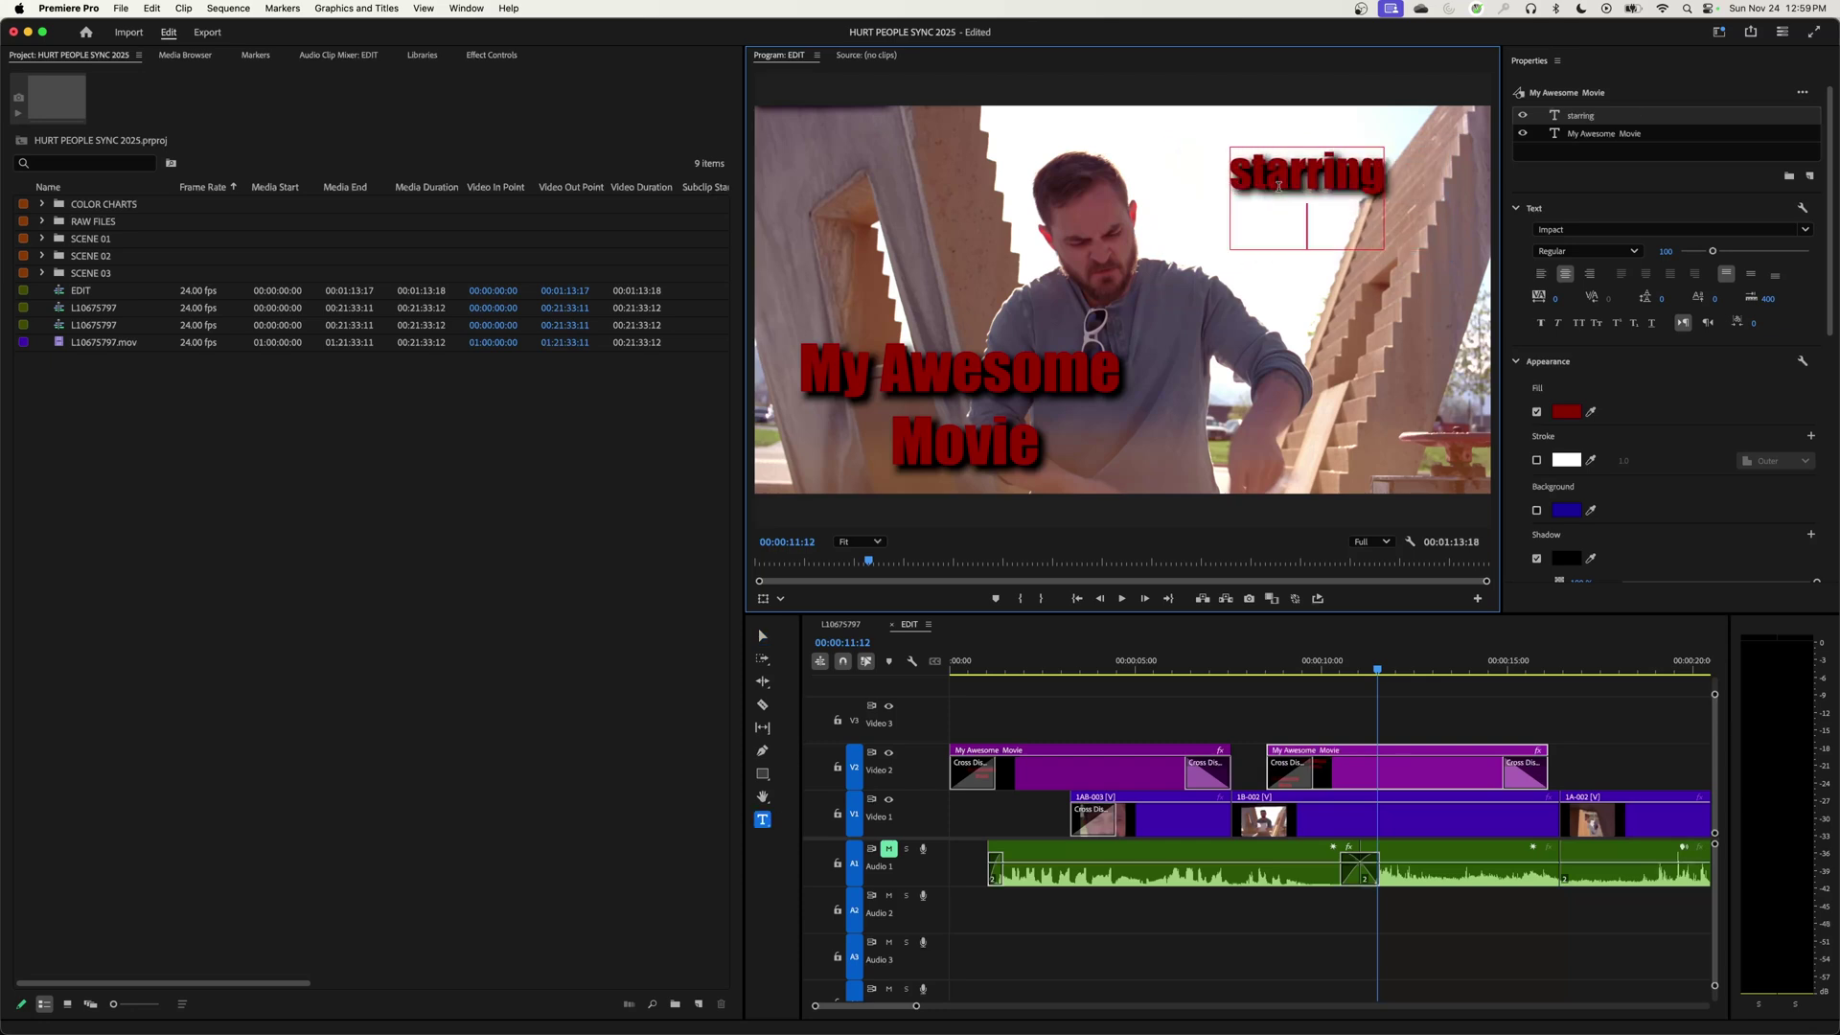
pyautogui.write(' Jo Blo')
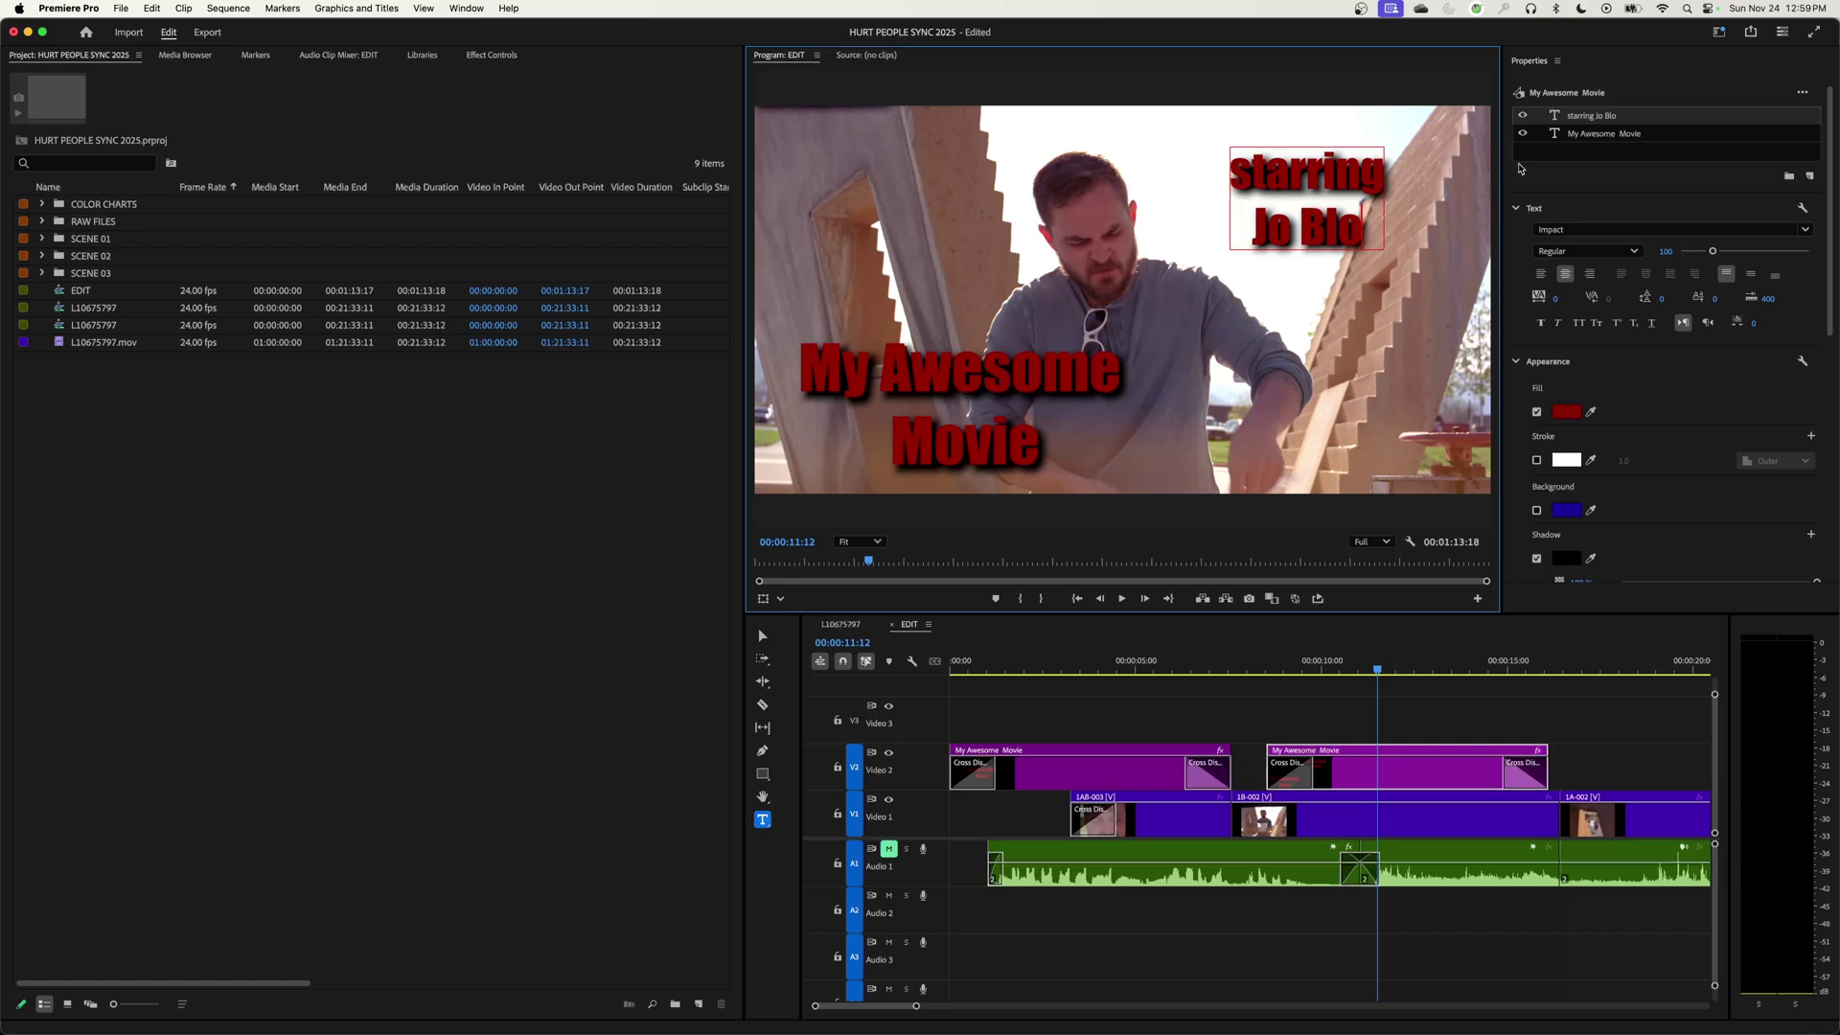
# Place the starring layer below the My Awesome Movie layer and move the title text so it overlaps the starring text
pyautogui.click(1593, 117)
pyautogui.moveTo(1593, 117); pyautogui.dragTo(1596, 142)
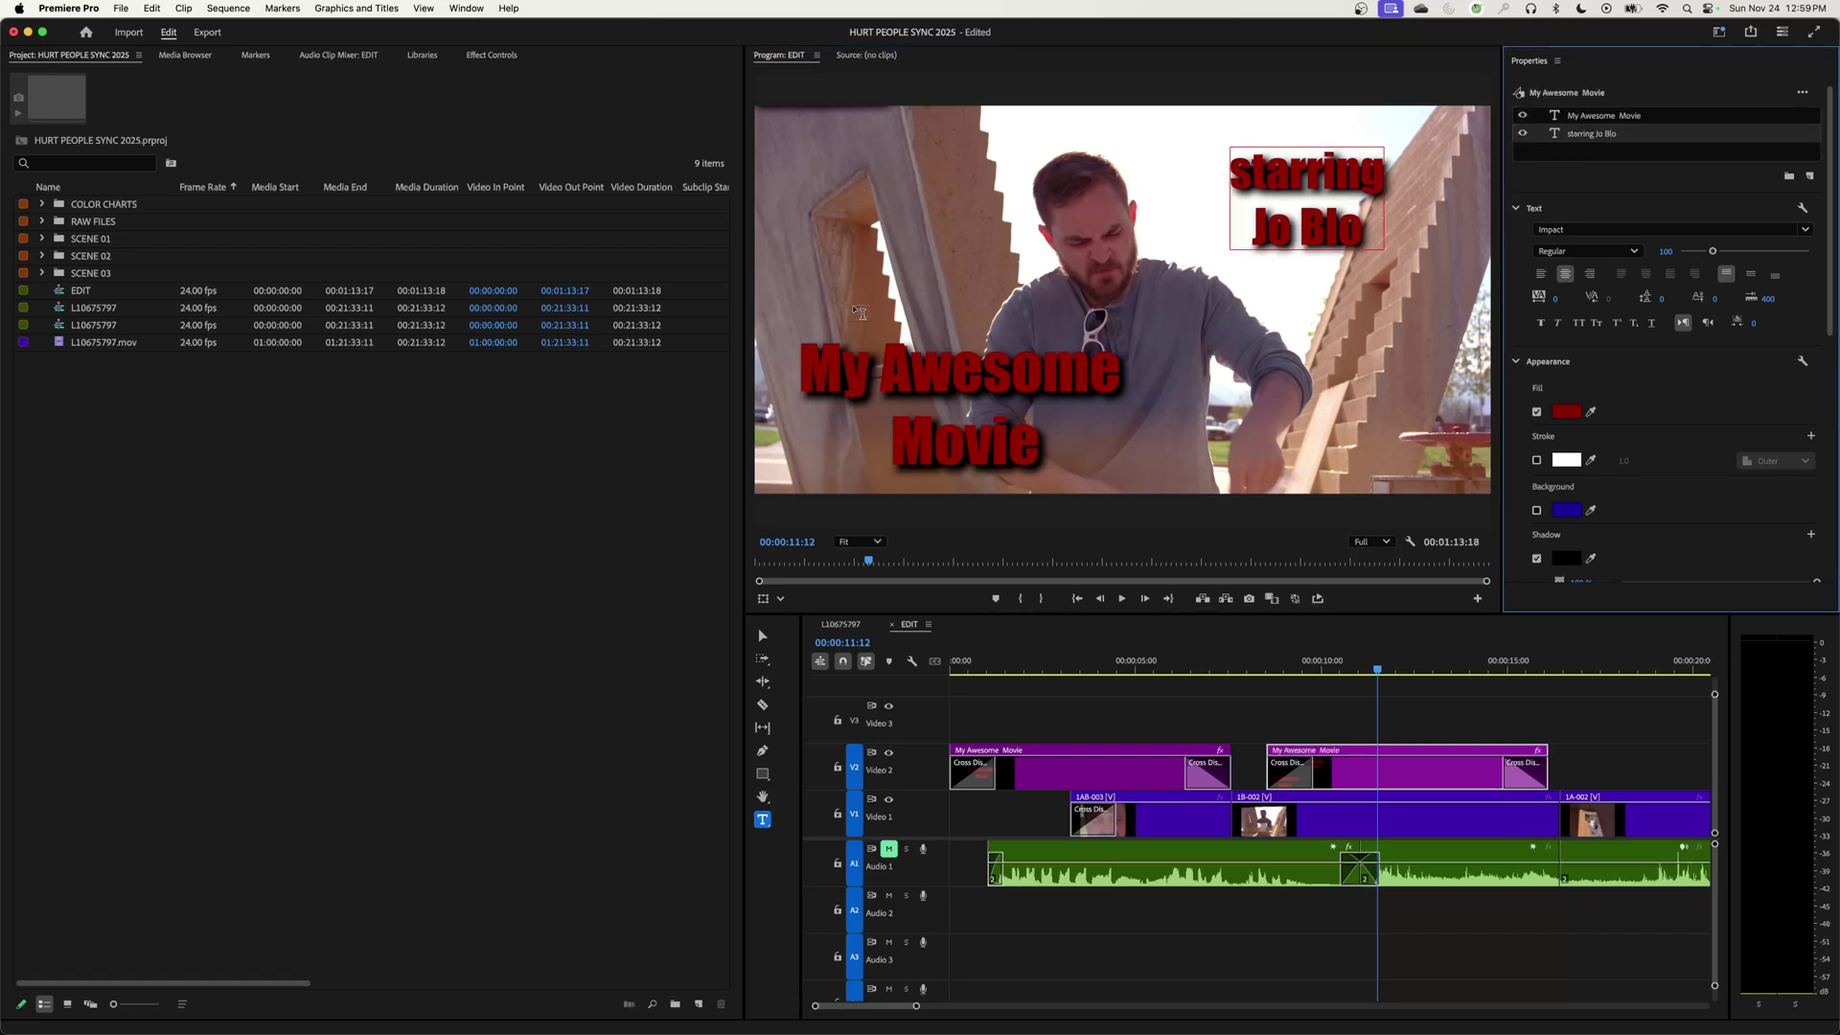
pyautogui.click(763, 637)
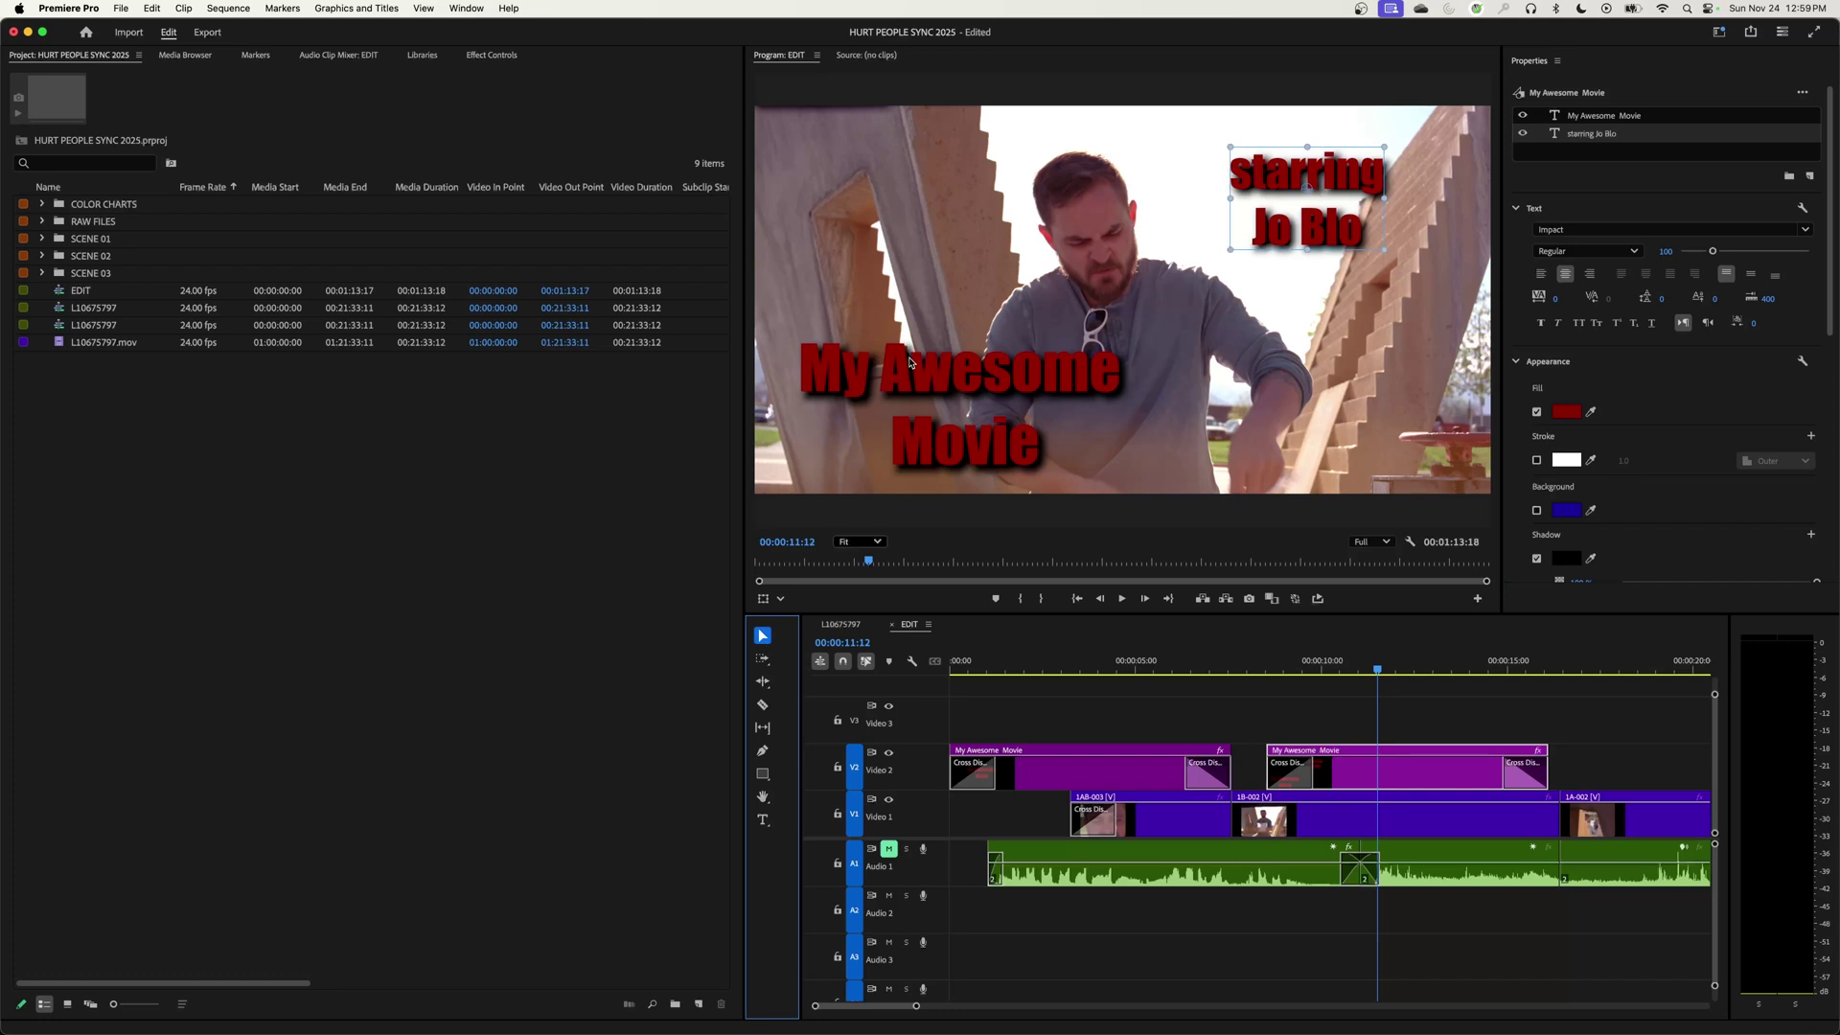
pyautogui.moveTo(910, 364); pyautogui.dragTo(1273, 248)
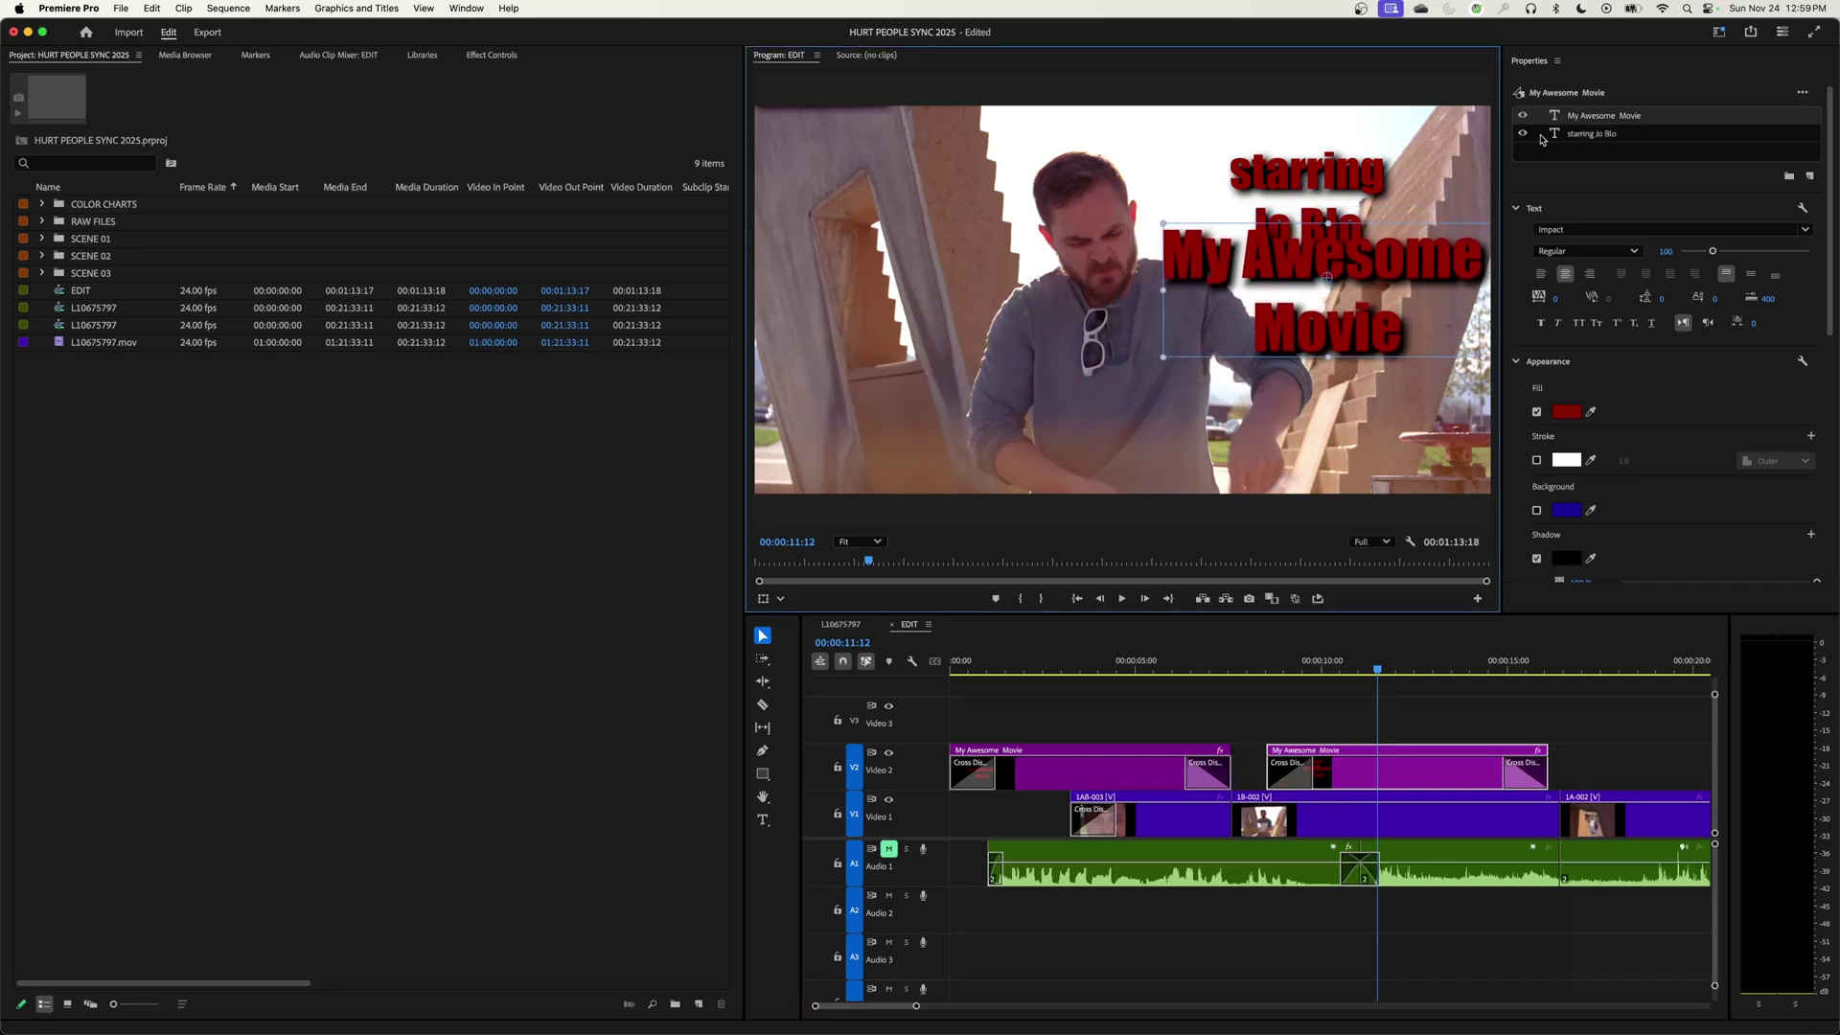
# Try the starring layer back above the My Awesome Movie layer with its text shifted slightly right, and undo the changes
pyautogui.click(1615, 119)
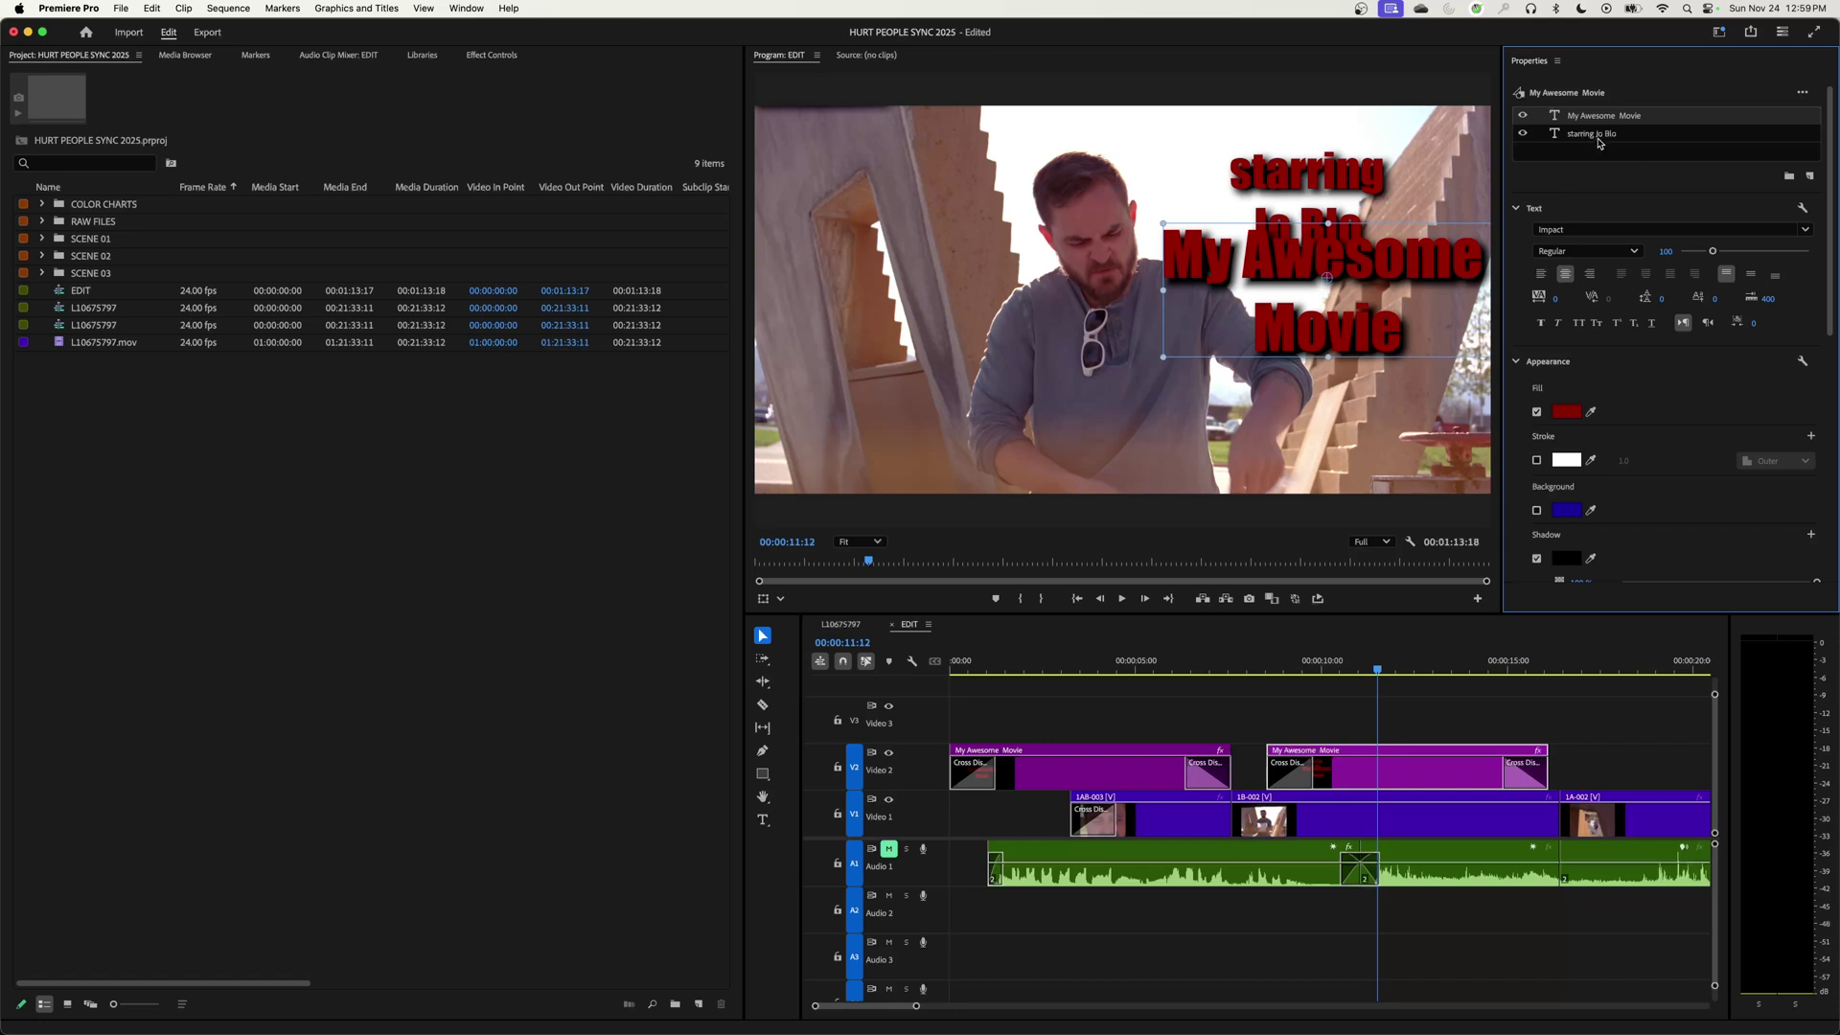
pyautogui.click(1598, 140)
pyautogui.moveTo(1591, 116); pyautogui.dragTo(1590, 111)
pyautogui.moveTo(1324, 173); pyautogui.dragTo(1345, 171)
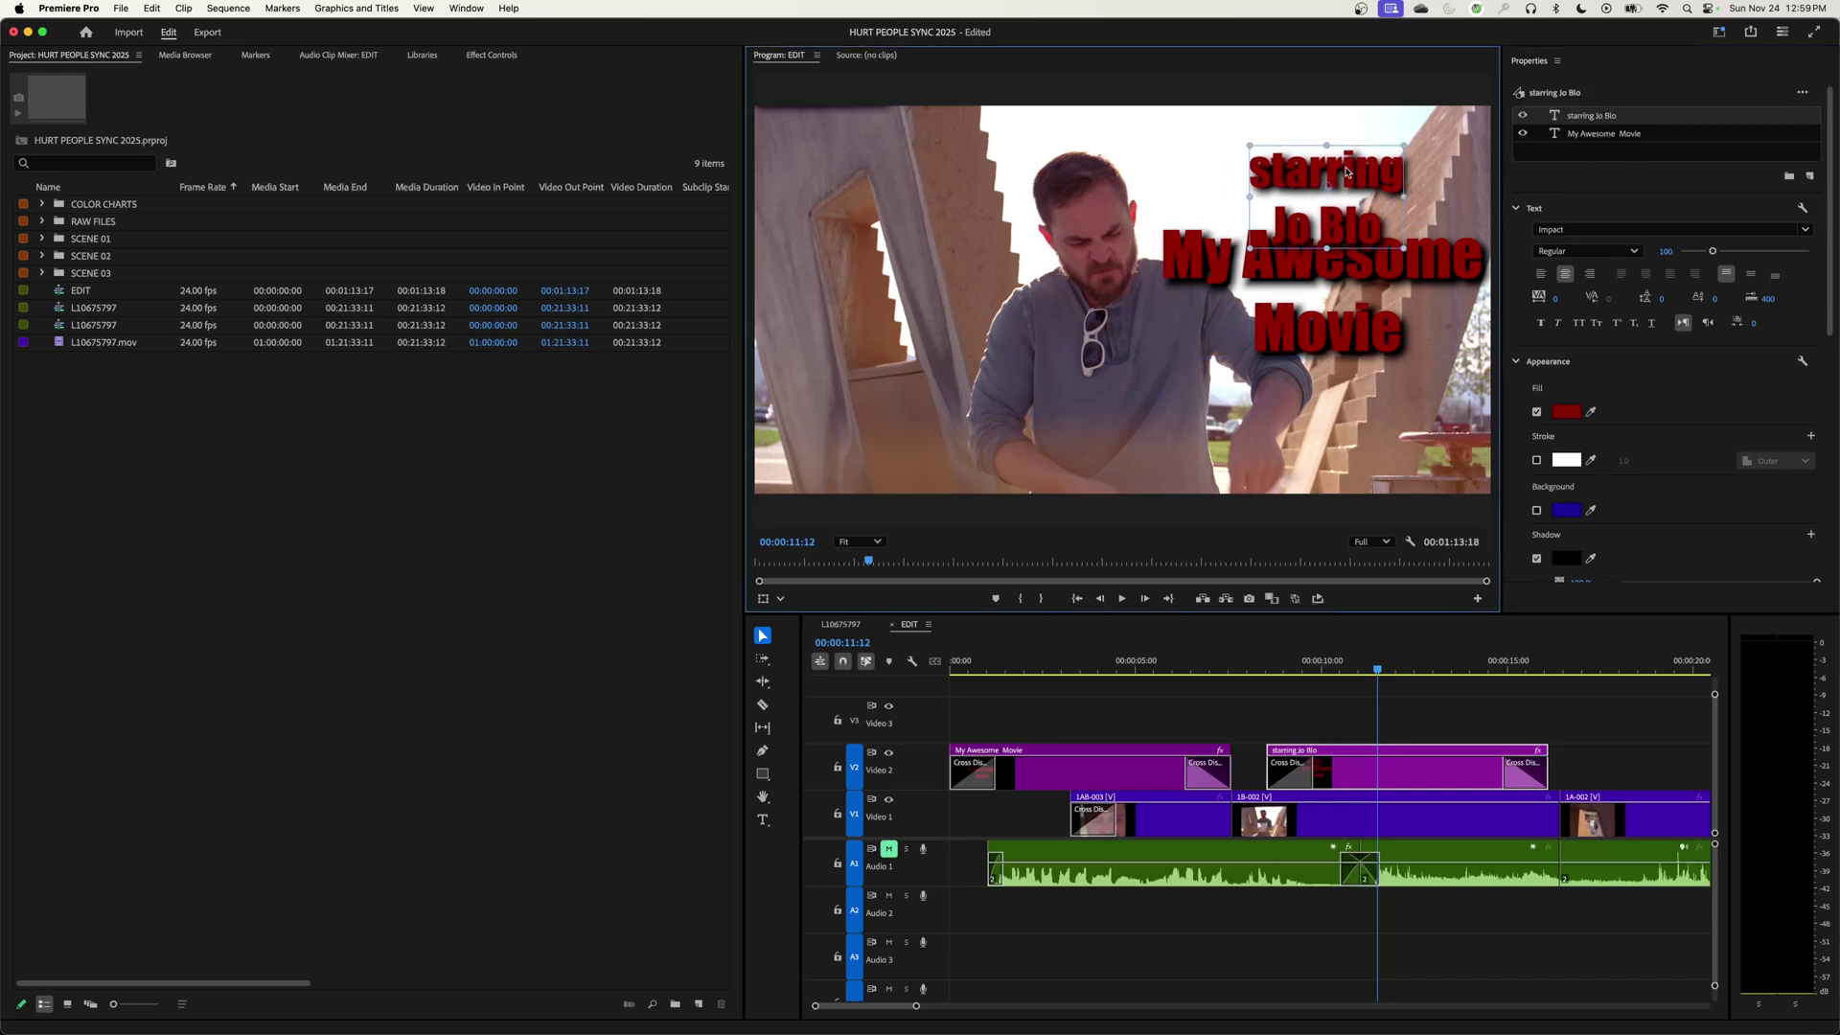
pyautogui.hotkey('ctrl', 'z')
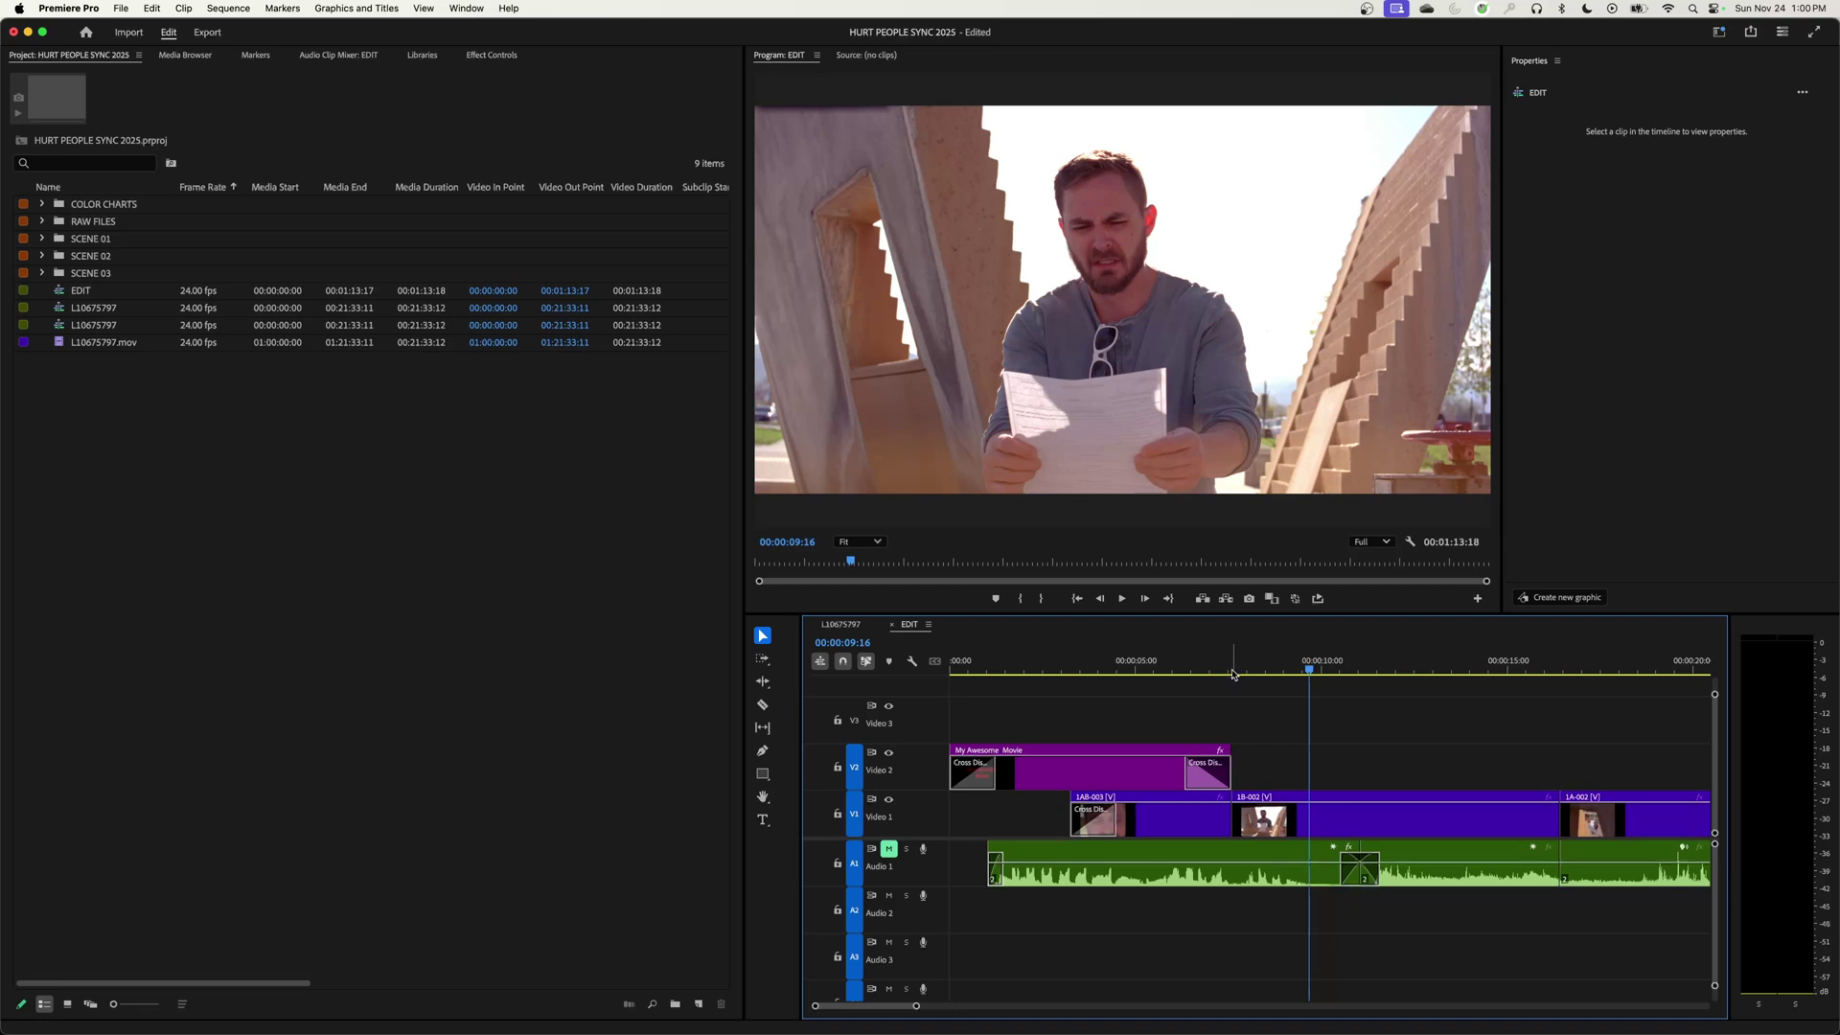